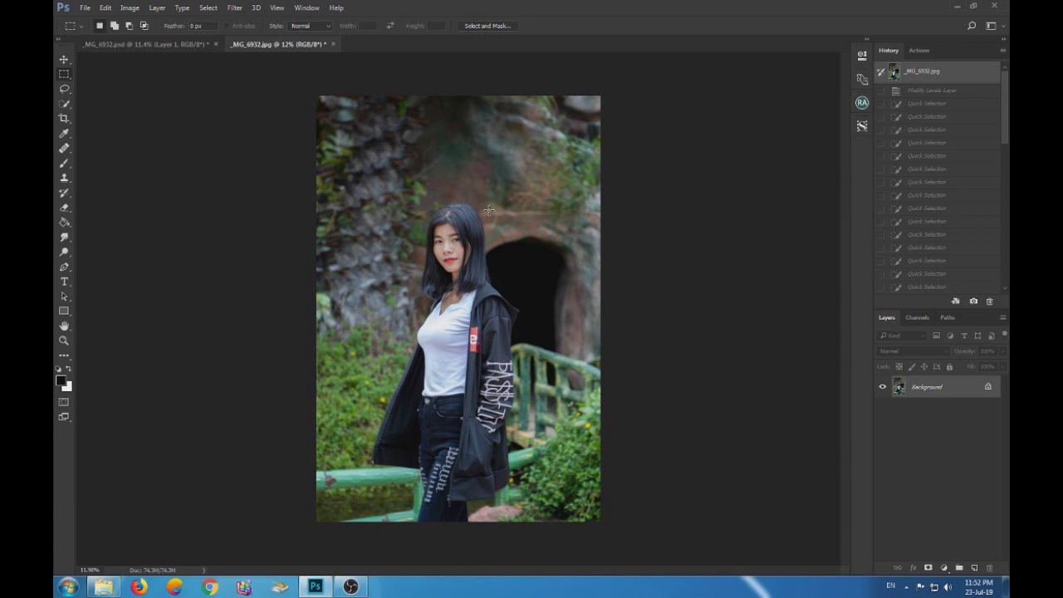
# Copy the Background of _MG_6932.jpg onto a new Layer 1 with Ctrl+J
pyautogui.hotkey('ctrl', 'j')
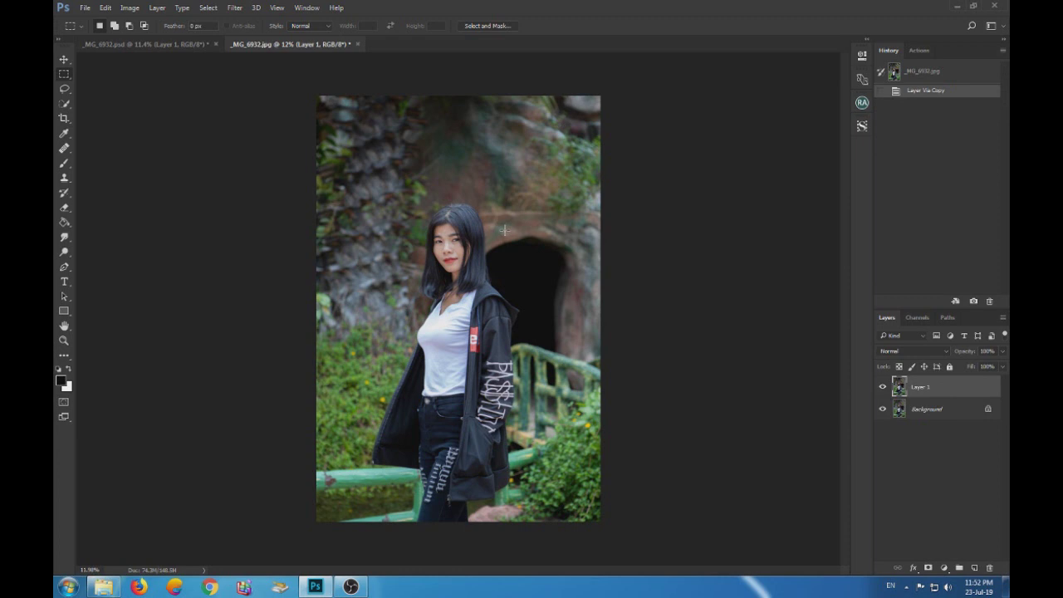
pyautogui.scroll(2, 439, 248)
pyautogui.scroll(2, 438, 247)
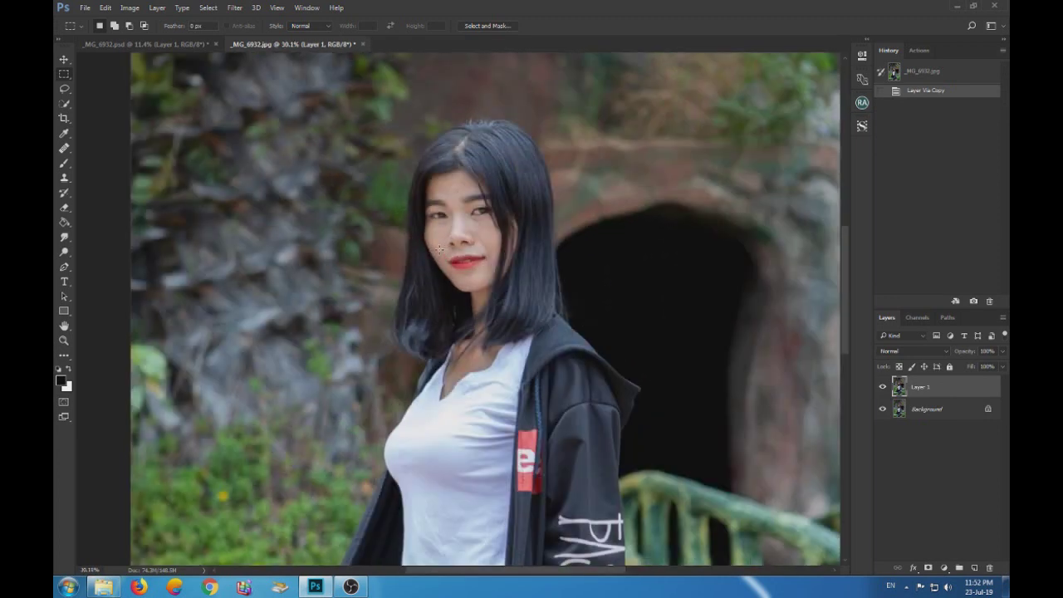
# Select the Healing Brush Tool and shrink its size to about 70 px
pyautogui.scroll(2, 439, 248)
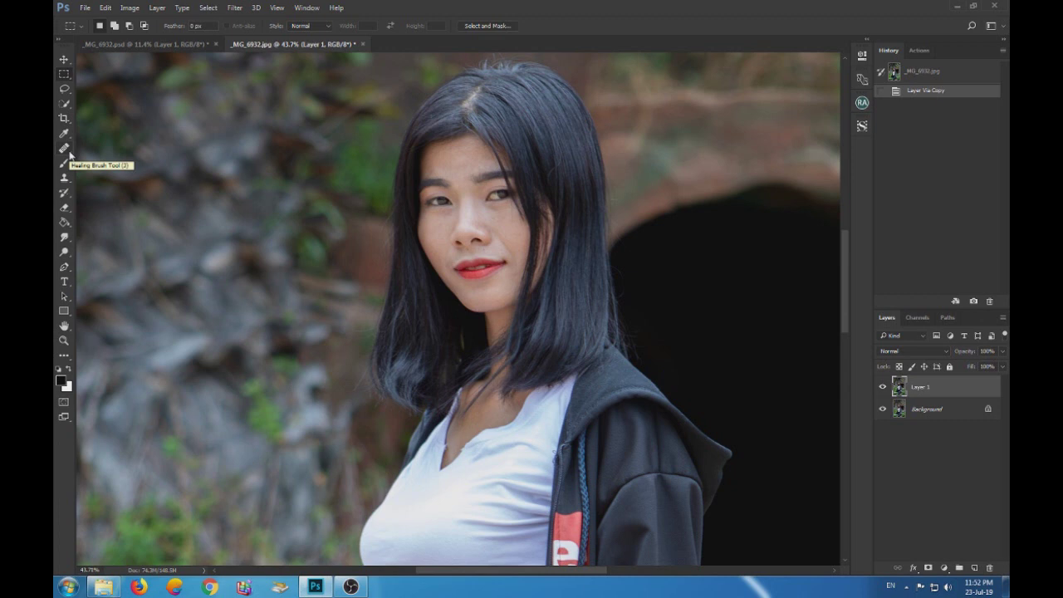
pyautogui.click(64, 149)
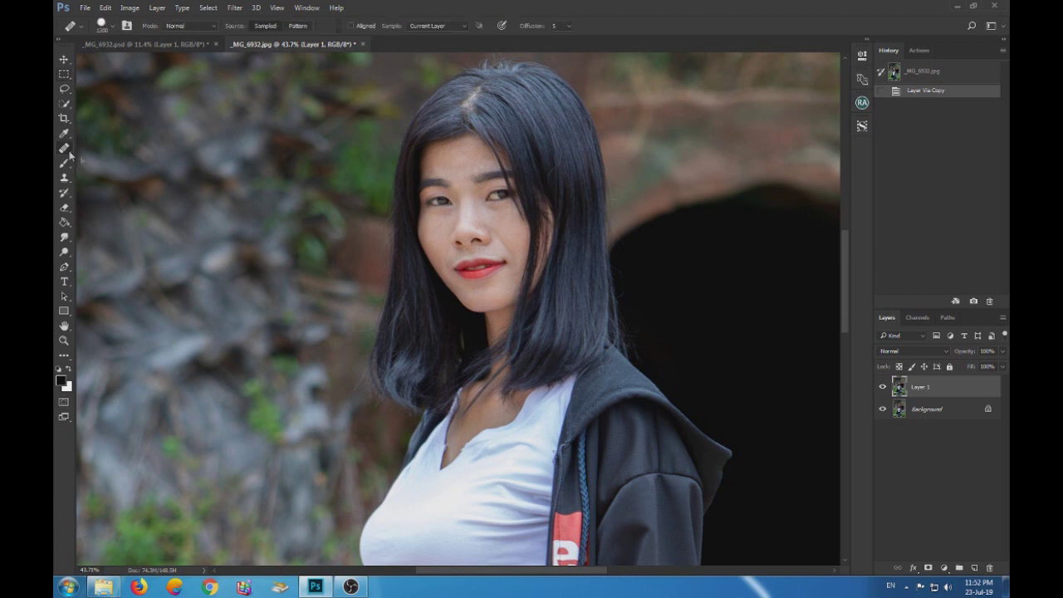
pyautogui.press('[')
pyautogui.press('[')
pyautogui.press('[')
pyautogui.scroll(2, 453, 171)
pyautogui.scroll(2, 452, 171)
pyautogui.scroll(2, 452, 171)
# Shrink the brush slightly, sample clean forehead skin and heal five forehead spots
pyautogui.press('[')
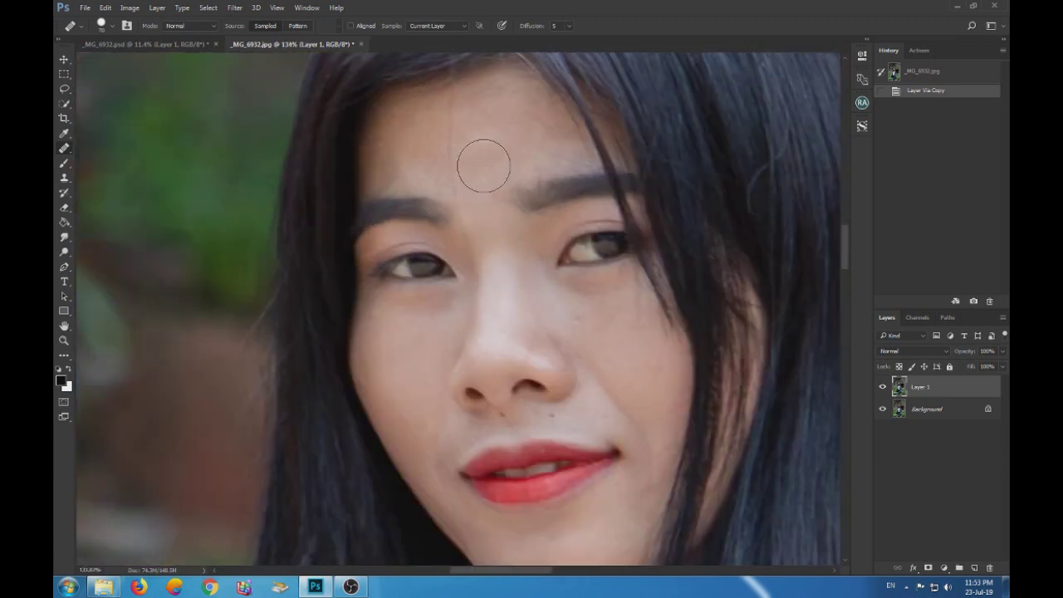
pyautogui.keyDown('alt'); pyautogui.click(485, 156); pyautogui.keyUp('alt')
pyautogui.click(465, 159)
pyautogui.click(457, 142)
pyautogui.click(454, 133)
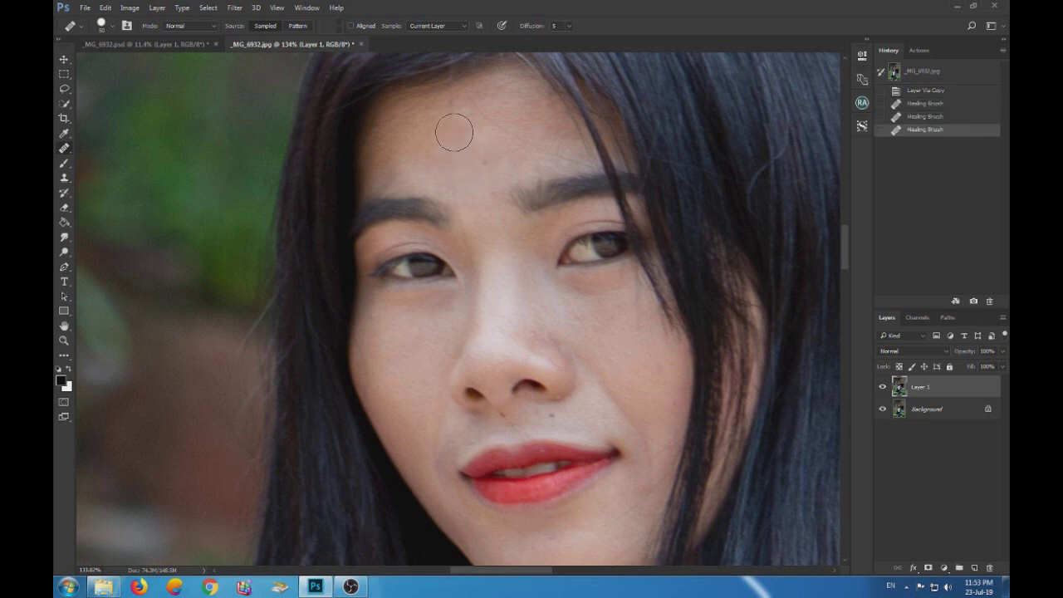
pyautogui.click(456, 161)
pyautogui.click(457, 171)
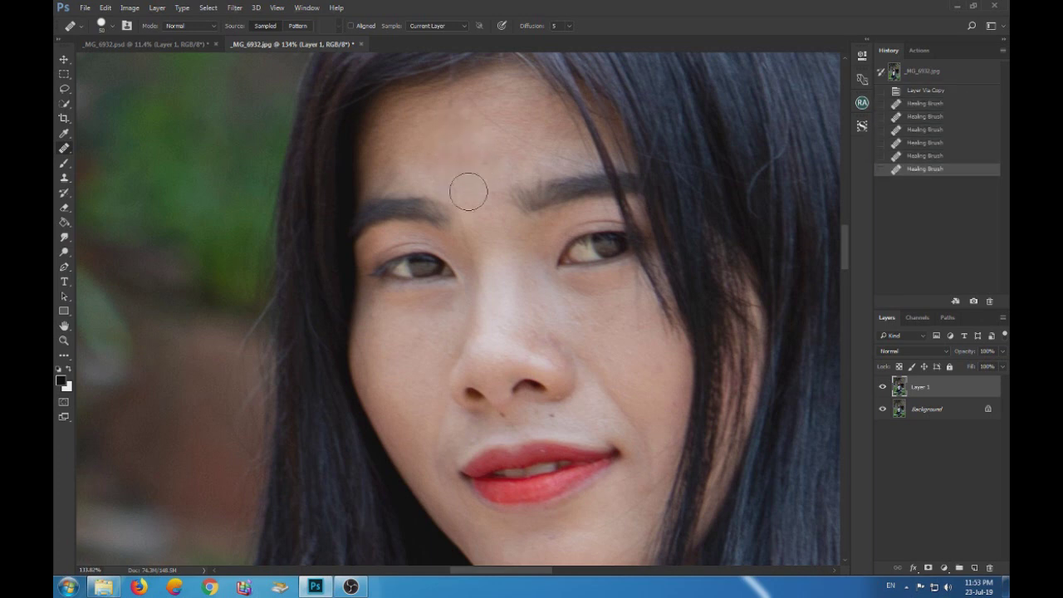
# Heal the blemishes between the brows and a remaining forehead spot
pyautogui.click(466, 189)
pyautogui.click(473, 223)
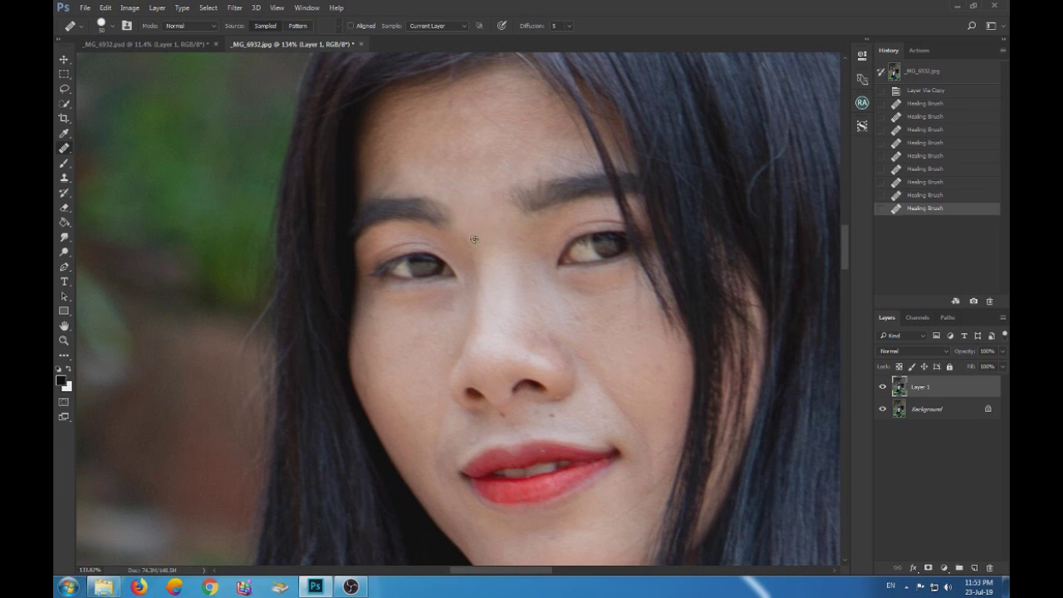
pyautogui.click(474, 242)
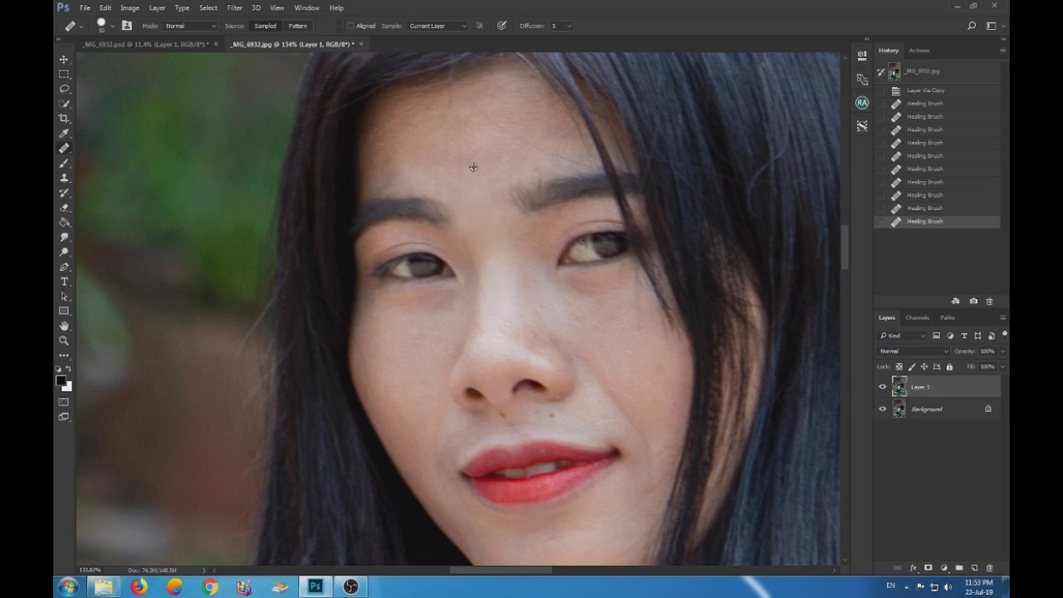
pyautogui.scroll(-5, 473, 167)
pyautogui.scroll(3, 467, 166)
pyautogui.scroll(3, 487, 249)
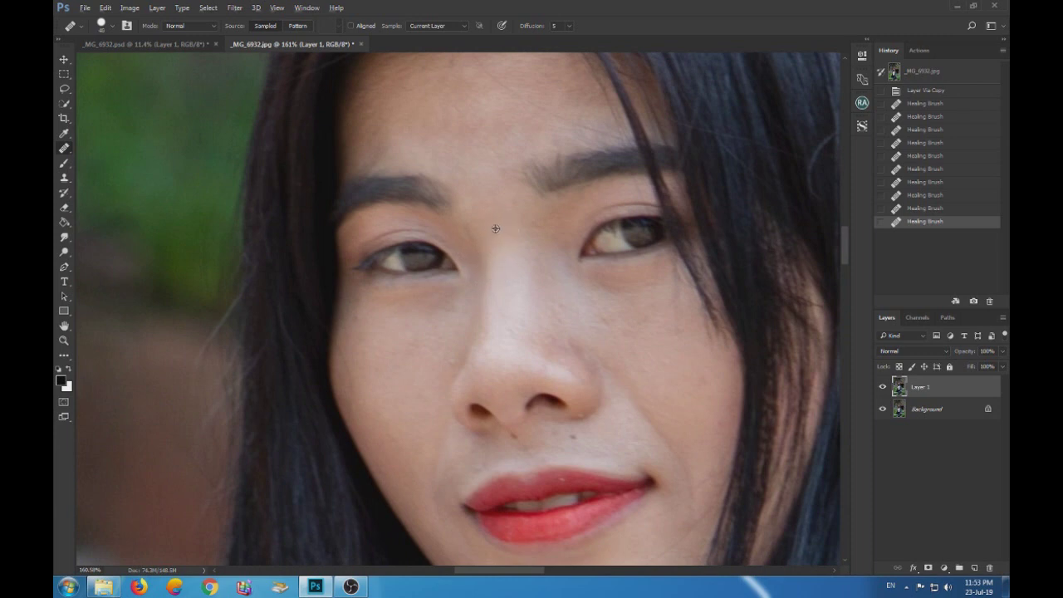
# Heal the spots between the eyes and on the bridge of the nose
pyautogui.click(473, 231)
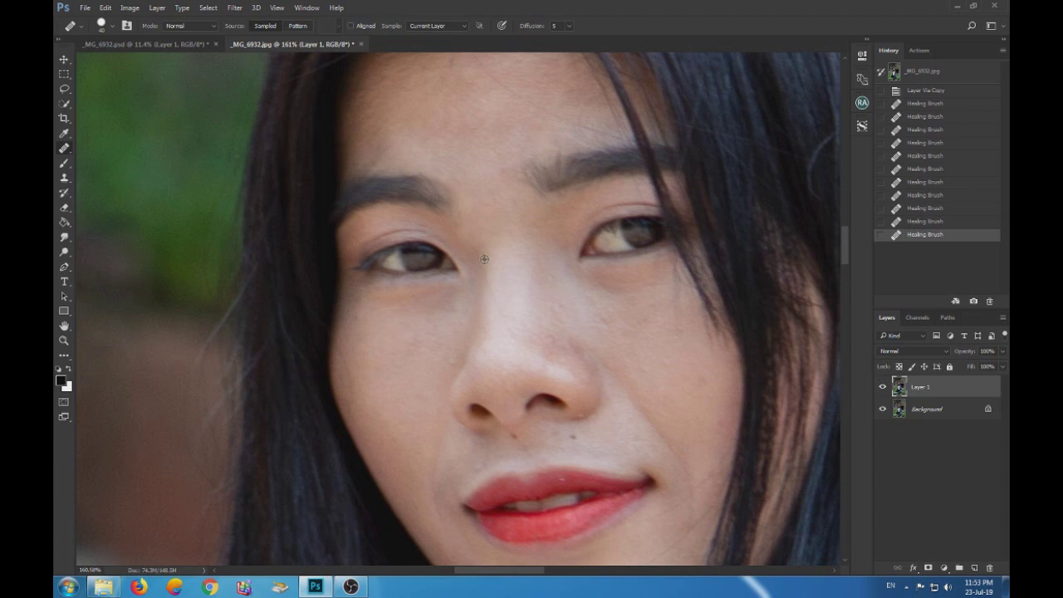
pyautogui.click(498, 285)
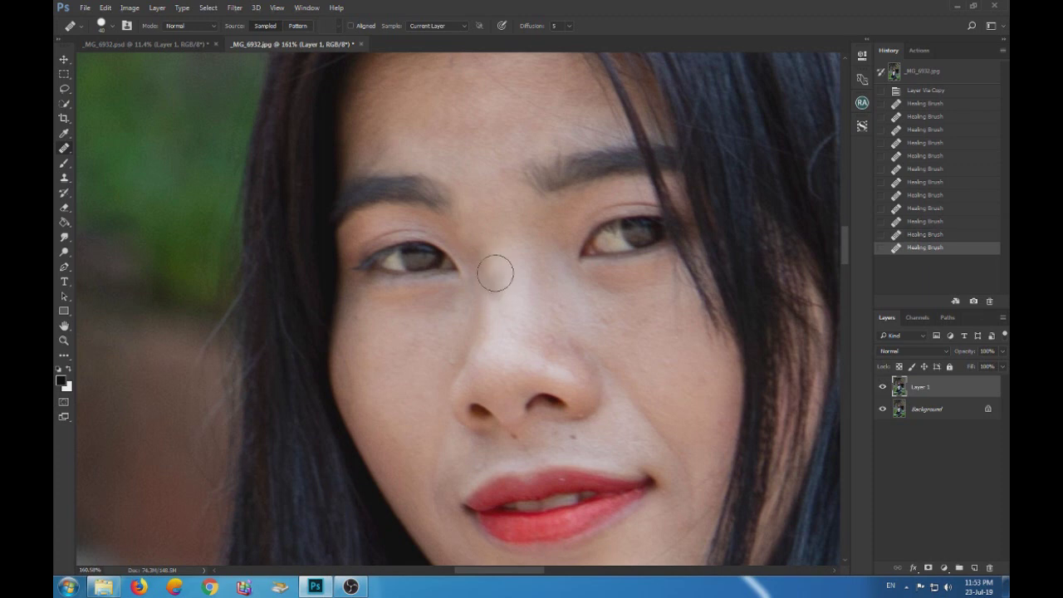
pyautogui.click(495, 273)
pyautogui.click(500, 262)
pyautogui.click(500, 281)
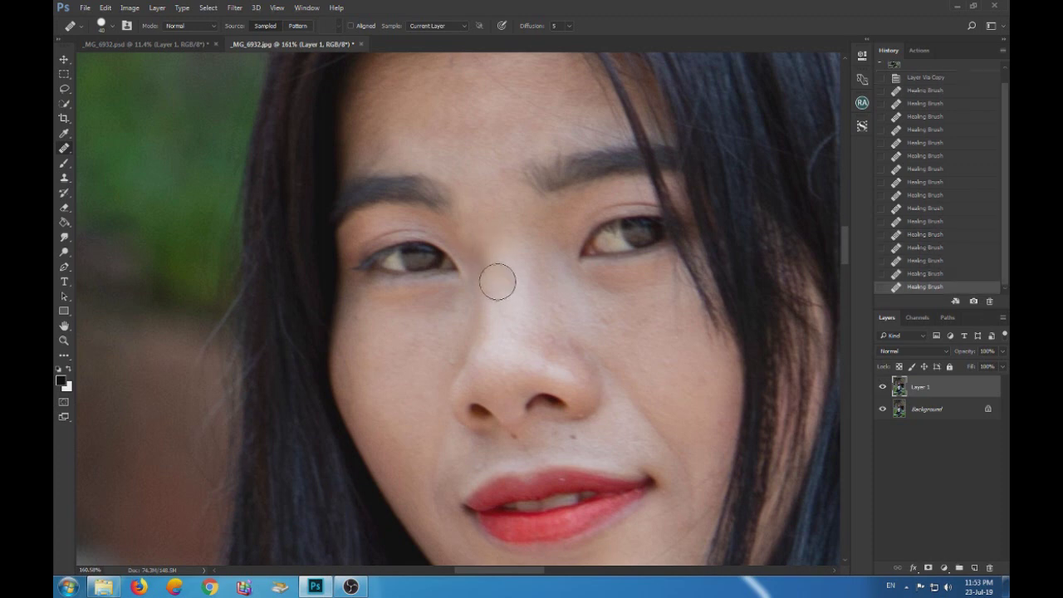
pyautogui.click(495, 274)
pyautogui.scroll(-2, 467, 378)
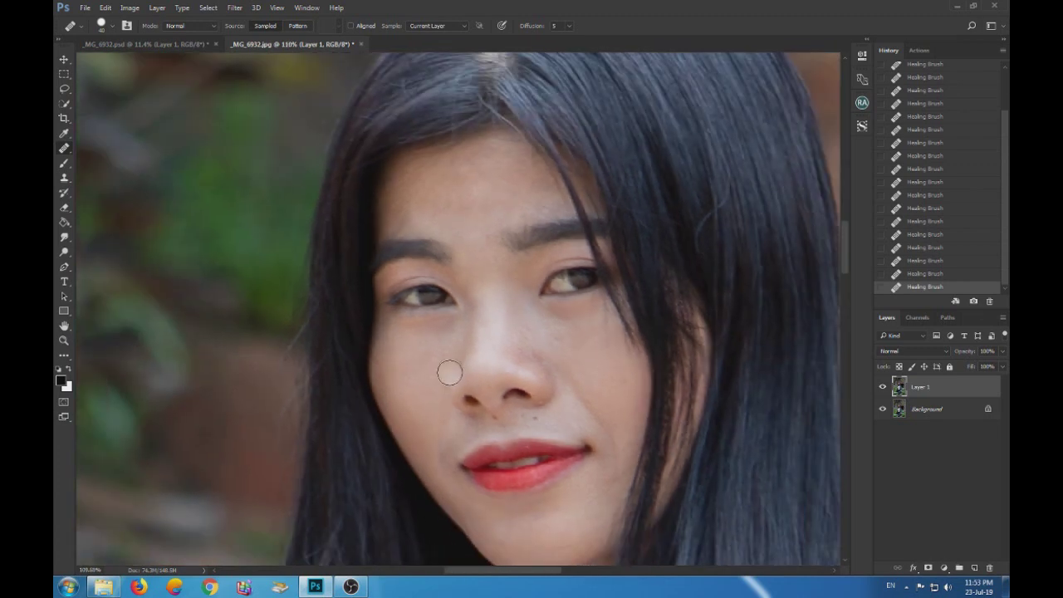
pyautogui.scroll(2, 451, 373)
pyautogui.click(499, 284)
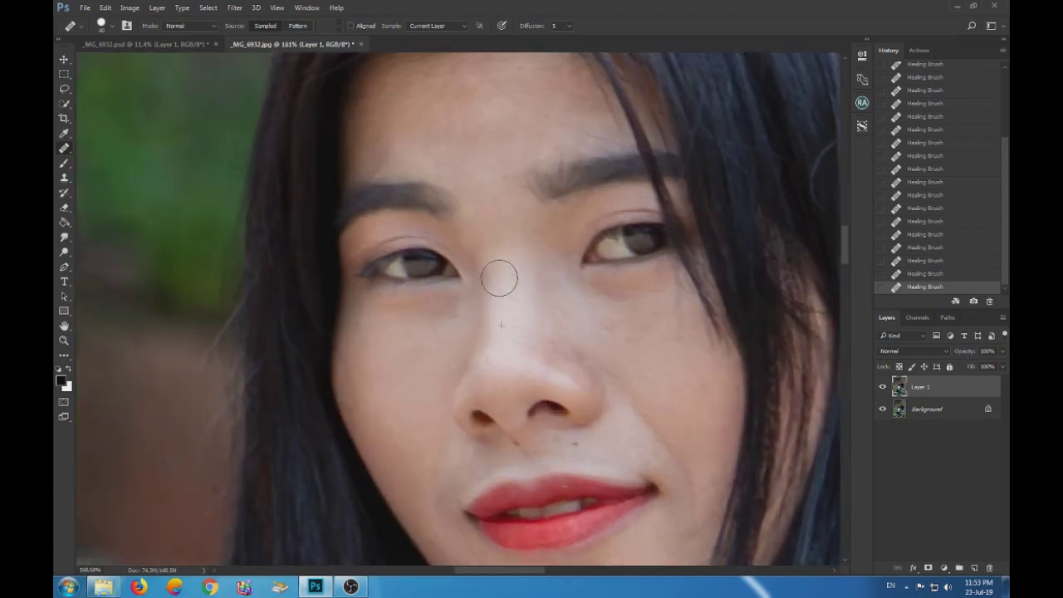
# Zoom in around the nose and reduce the healing brush size to 30
pyautogui.scroll(-1, 495, 246)
pyautogui.scroll(-1, 487, 304)
pyautogui.scroll(1, 474, 363)
pyautogui.scroll(1, 486, 351)
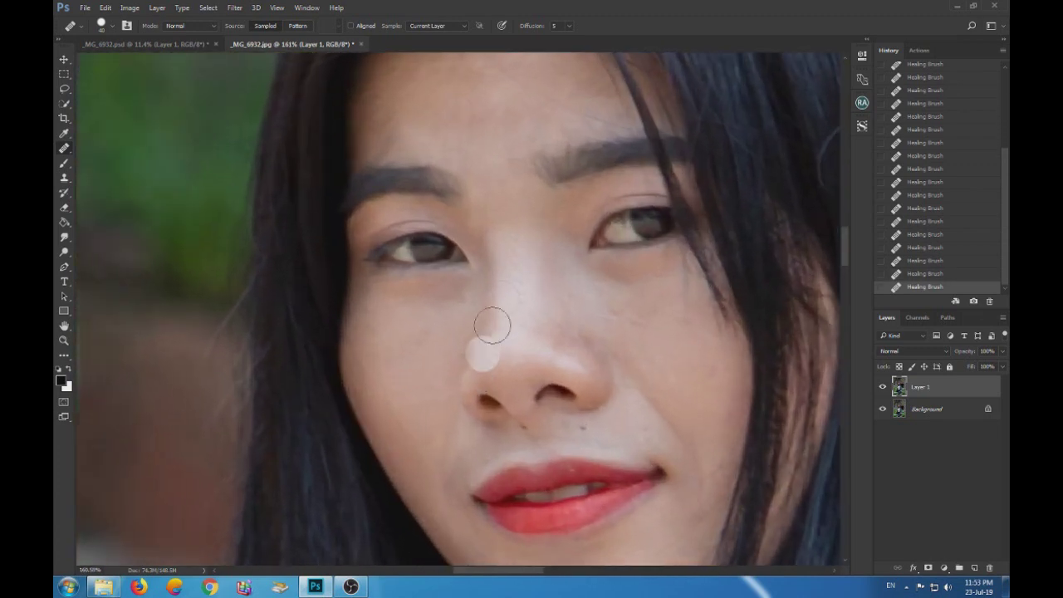
pyautogui.scroll(-3, 488, 175)
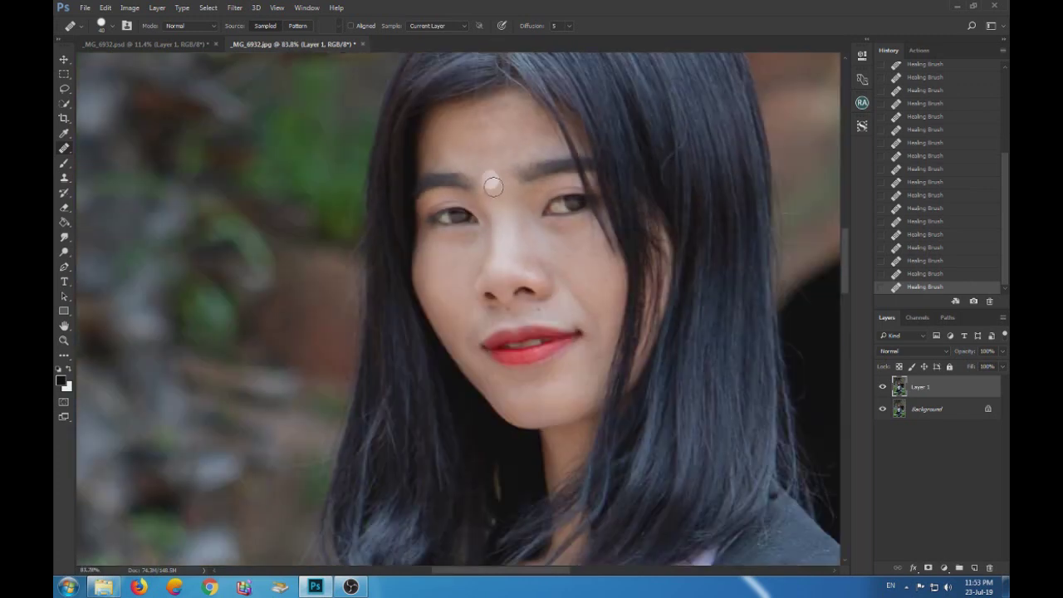
pyautogui.scroll(-2, 494, 249)
pyautogui.scroll(2, 505, 298)
pyautogui.scroll(2, 508, 266)
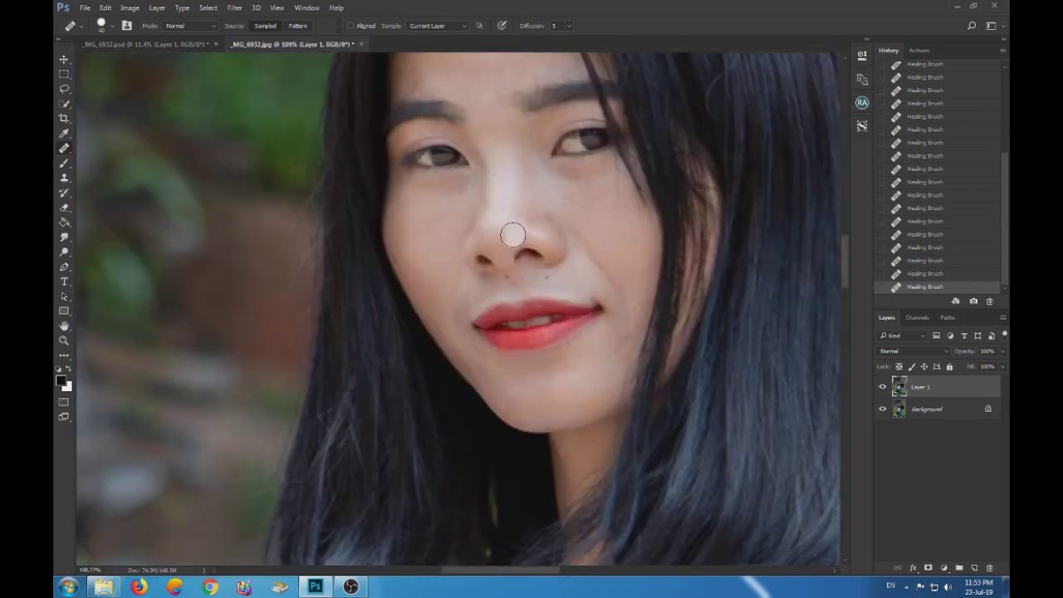
pyautogui.scroll(1, 483, 228)
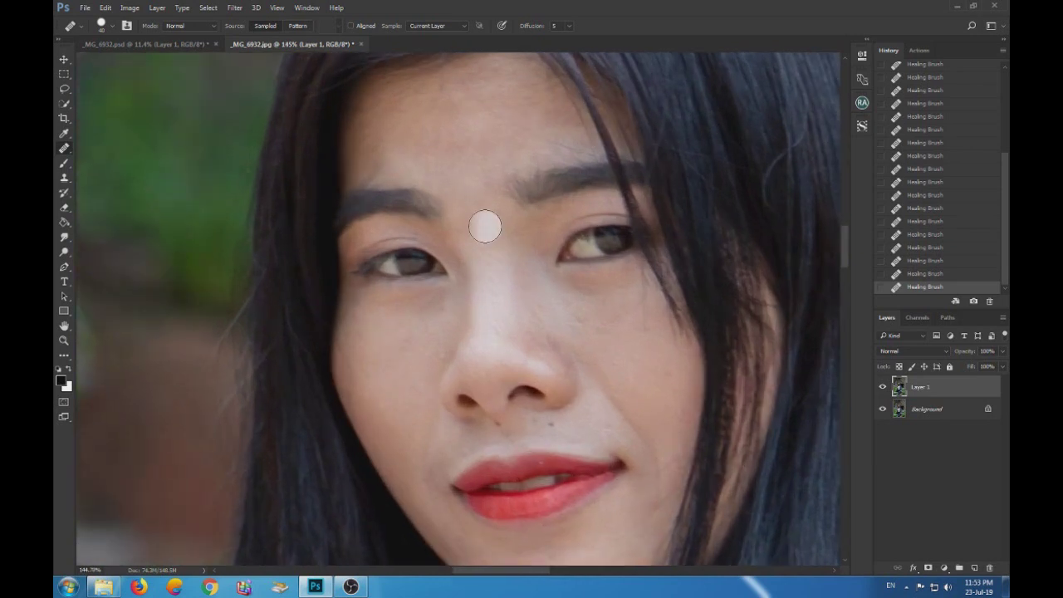
pyautogui.scroll(1, 467, 157)
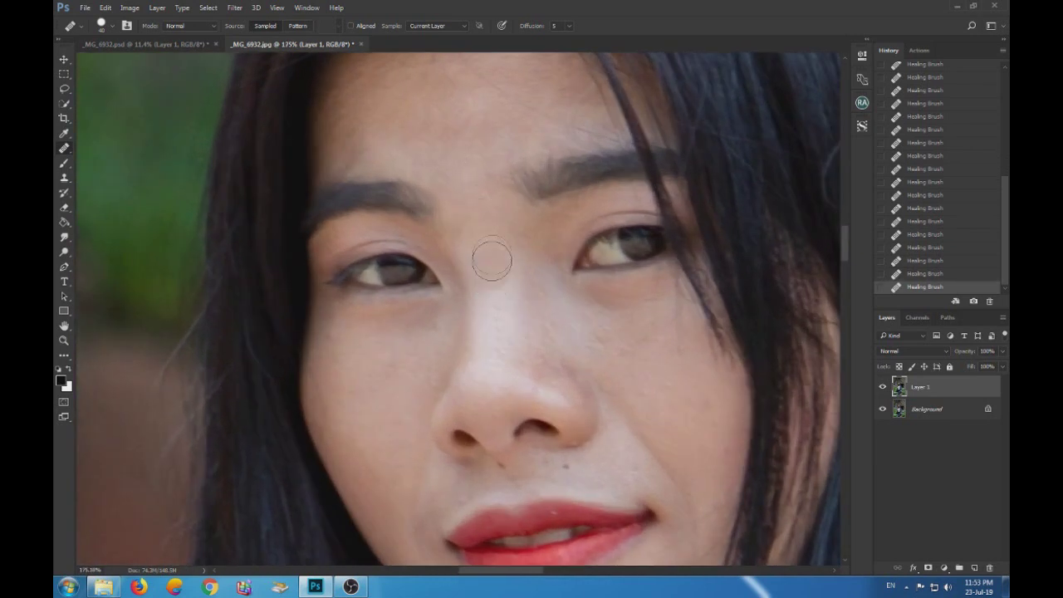
pyautogui.scroll(-3, 532, 299)
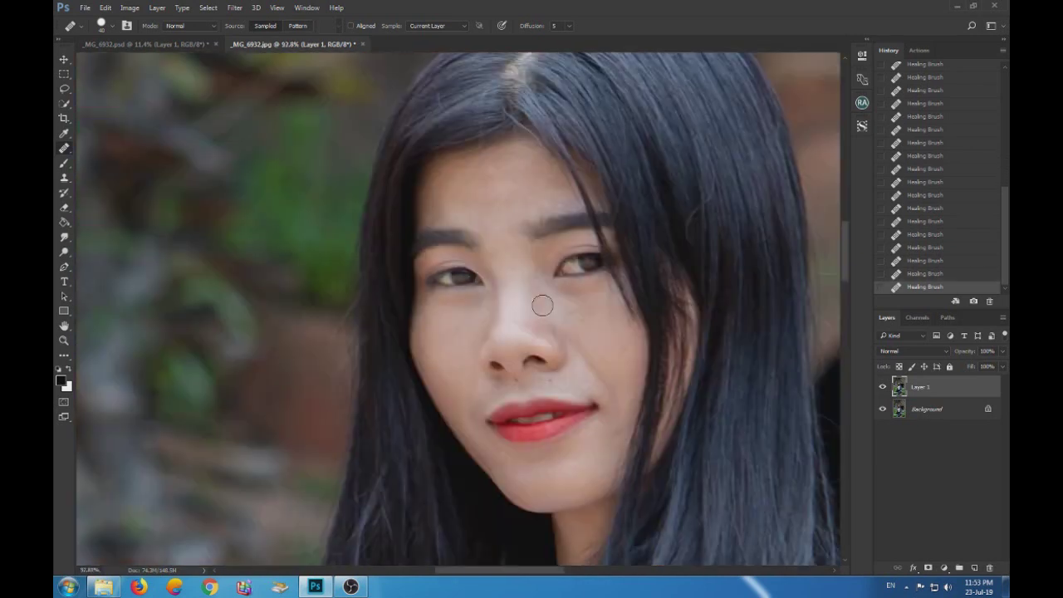
pyautogui.scroll(-1, 541, 302)
pyautogui.scroll(1, 544, 323)
pyautogui.scroll(1, 546, 324)
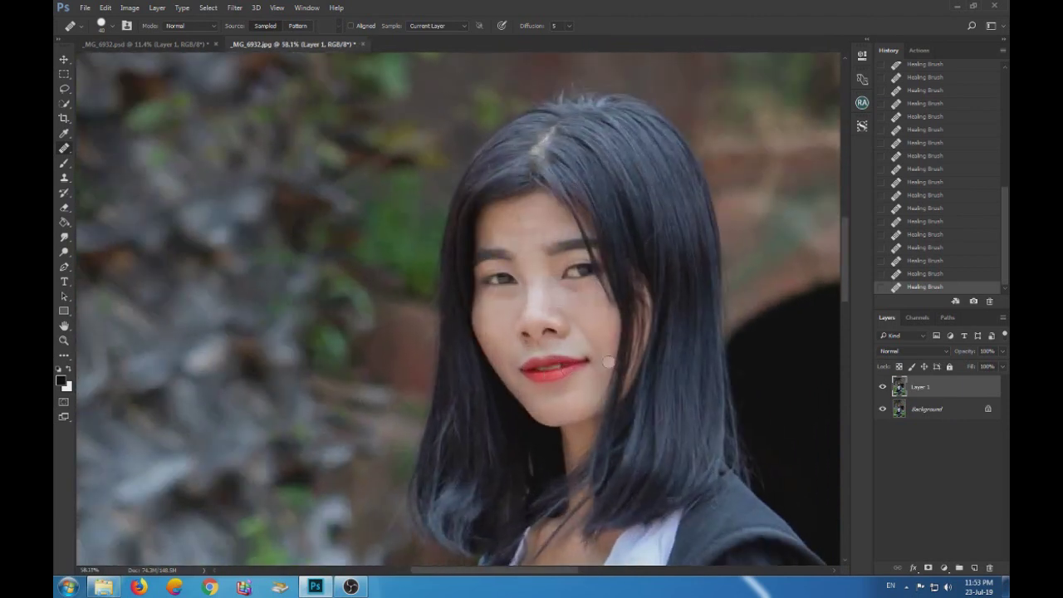
pyautogui.scroll(2, 572, 328)
pyautogui.scroll(2, 559, 278)
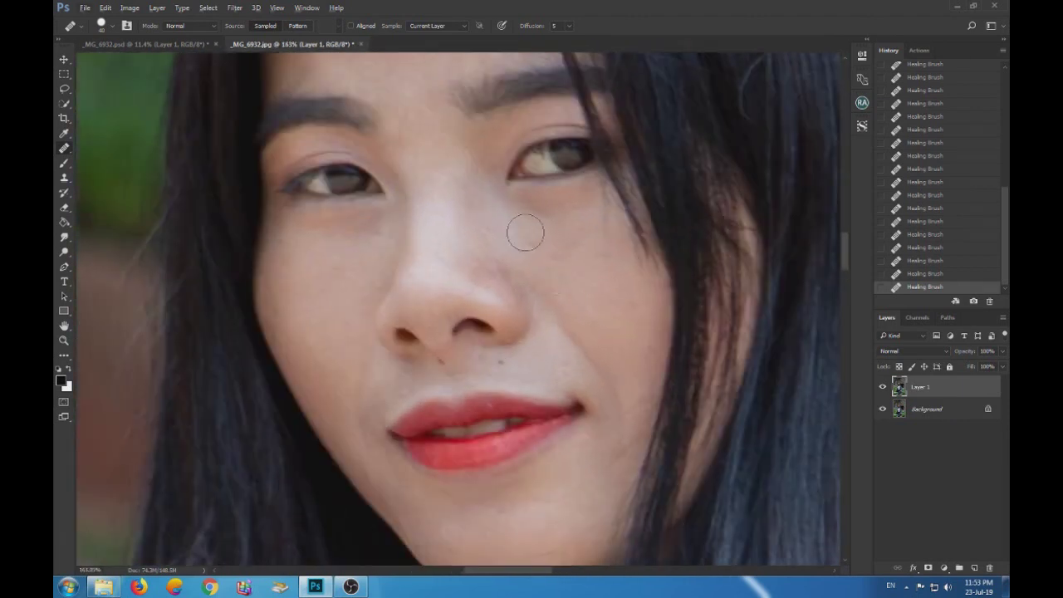
pyautogui.press('[')
pyautogui.scroll(-1, 521, 241)
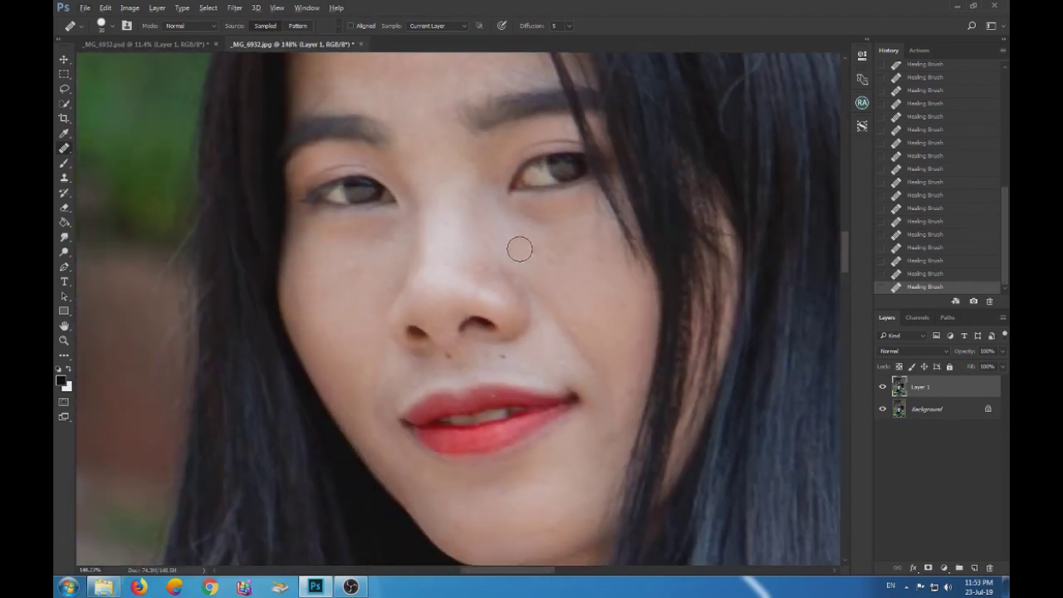
pyautogui.scroll(1, 518, 249)
# Heal two blemishes on the nose with the size-30 Healing Brush
pyautogui.click(487, 237)
pyautogui.click(462, 196)
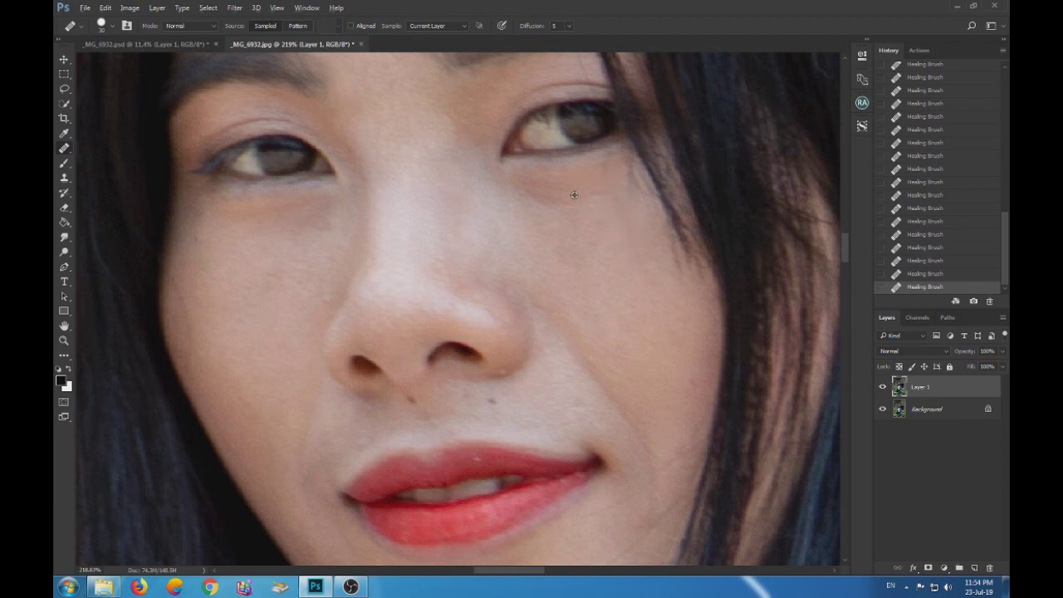
pyautogui.scroll(-5, 609, 285)
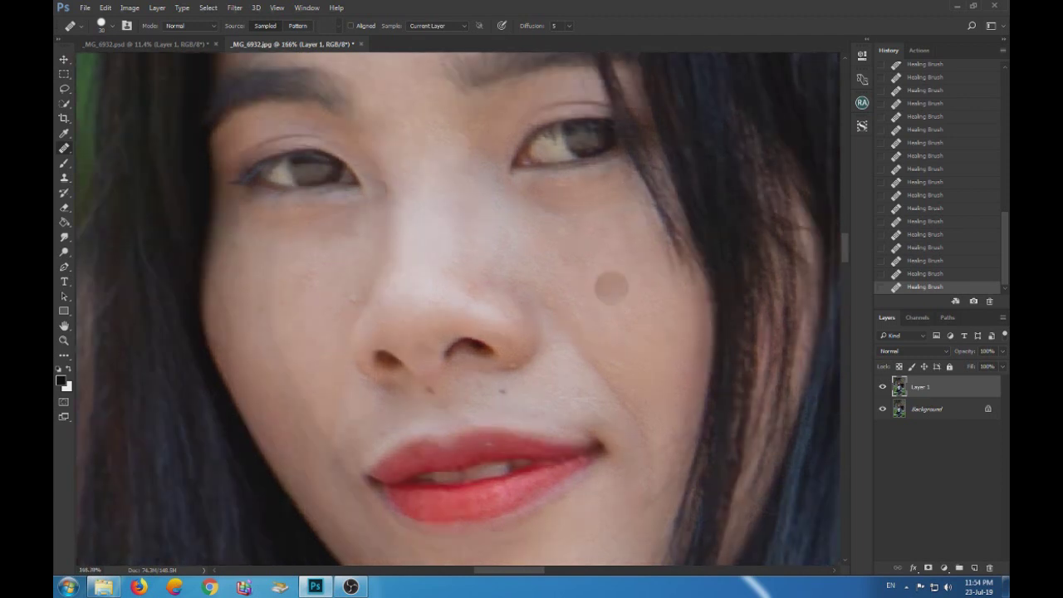
pyautogui.scroll(3, 589, 304)
pyautogui.scroll(2, 554, 277)
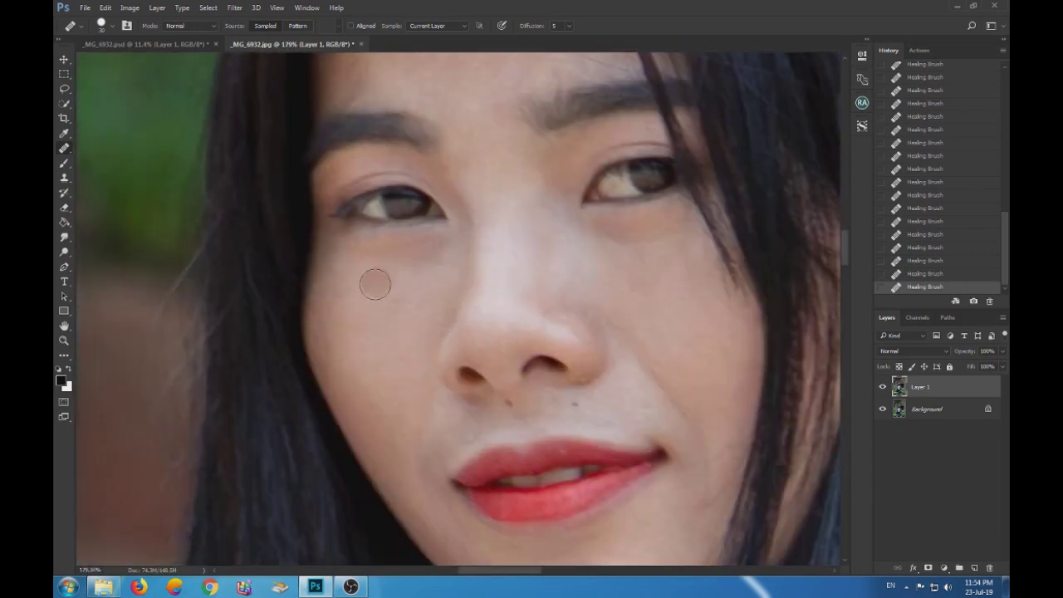
pyautogui.scroll(2, 378, 301)
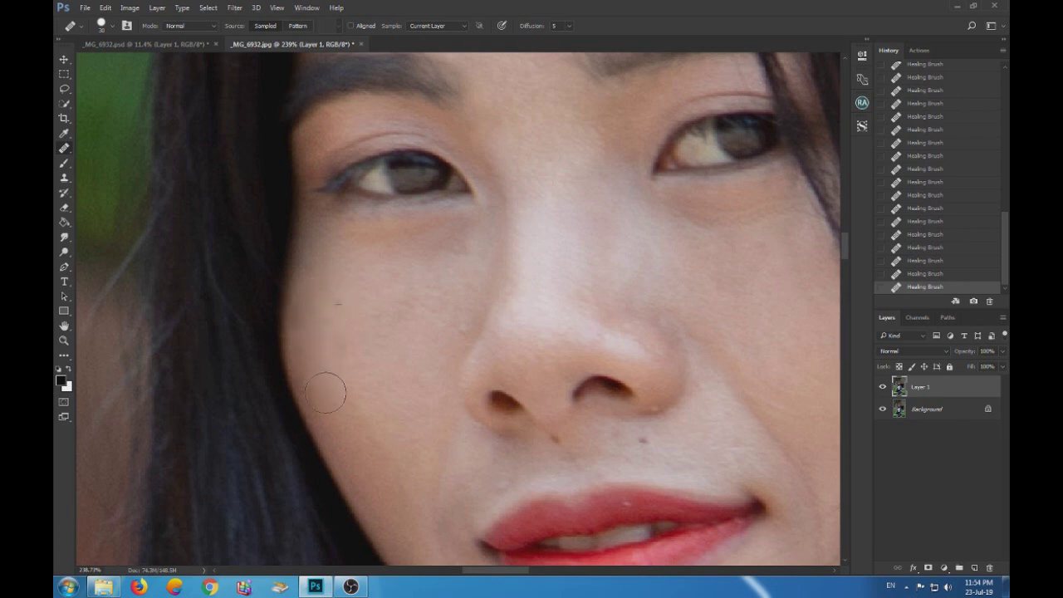
pyautogui.scroll(-3, 322, 284)
pyautogui.scroll(-2, 373, 315)
pyautogui.scroll(2, 456, 349)
pyautogui.scroll(2, 517, 375)
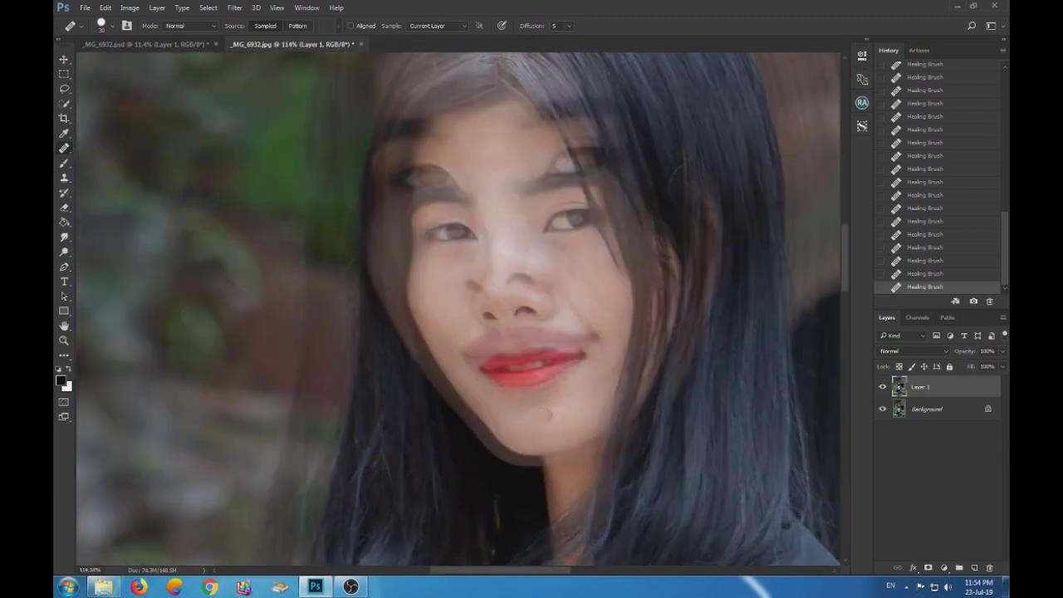
# Zoom and pan over the lips, chin, eyes and nose to inspect the skin
pyautogui.scroll(3, 448, 357)
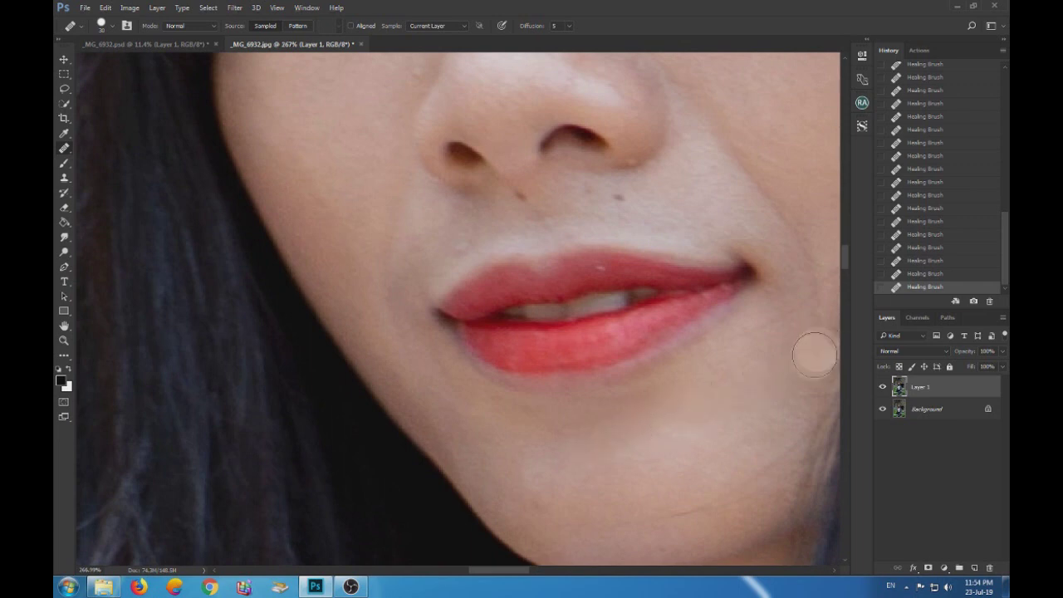
pyautogui.scroll(-3, 797, 362)
pyautogui.scroll(1, 714, 374)
pyautogui.scroll(2, 652, 377)
pyautogui.scroll(1, 631, 367)
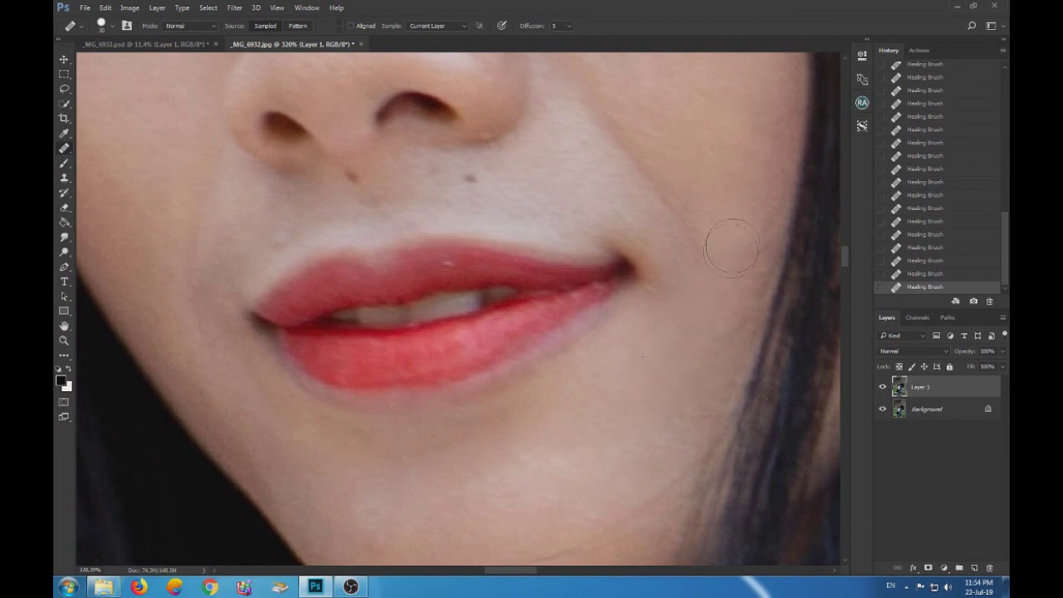
pyautogui.scroll(-2, 686, 315)
pyautogui.scroll(2, 686, 315)
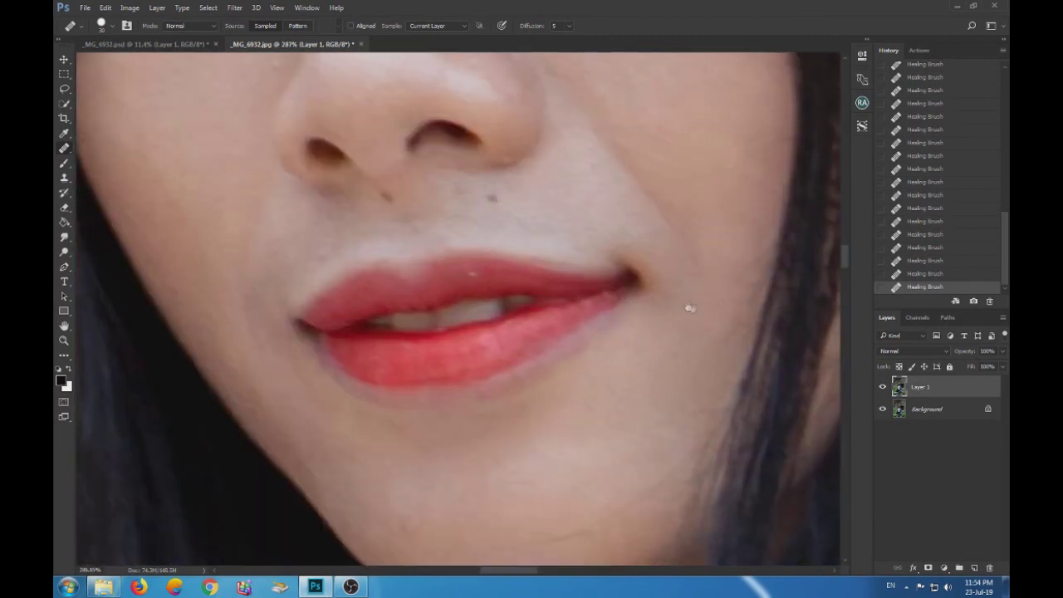
pyautogui.moveTo(689, 304); pyautogui.dragTo(645, 291)
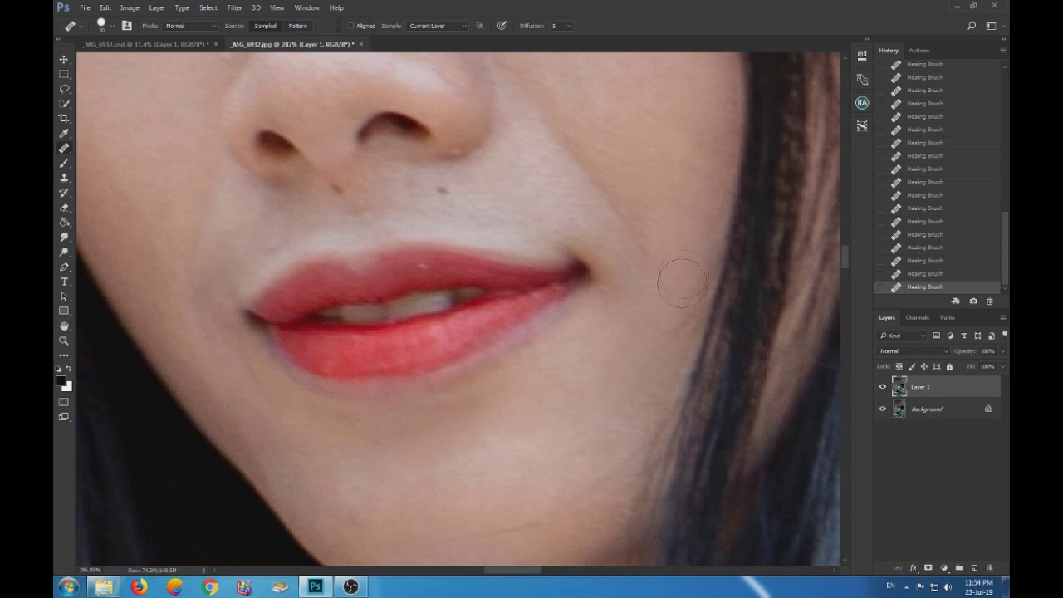
pyautogui.scroll(-1, 650, 374)
pyautogui.scroll(-1, 614, 415)
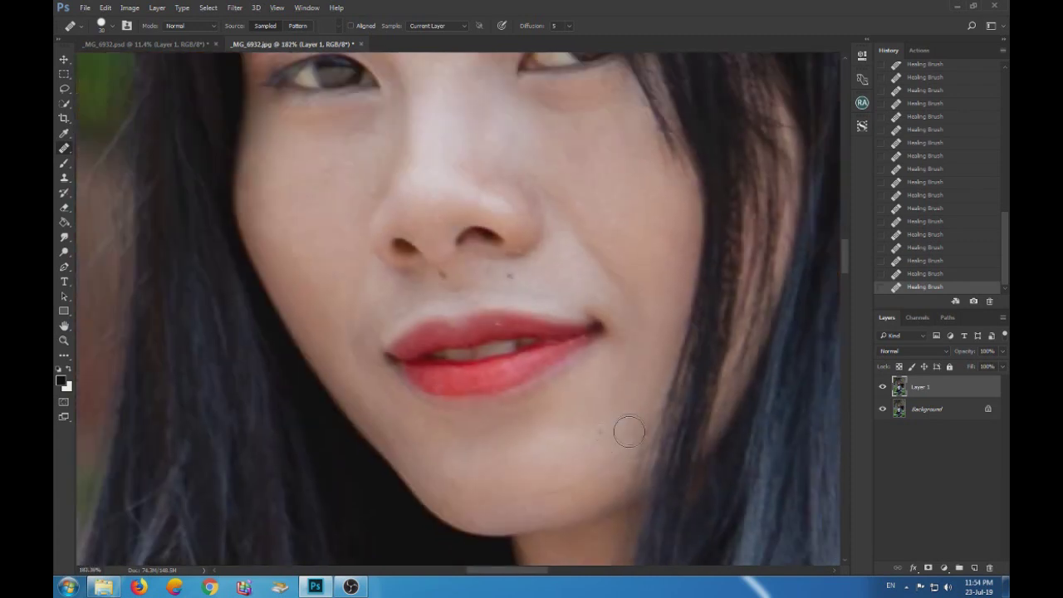
pyautogui.scroll(-2, 498, 479)
pyautogui.scroll(-1, 516, 479)
pyautogui.scroll(1, 514, 479)
pyautogui.scroll(1, 514, 479)
pyautogui.moveTo(565, 462); pyautogui.dragTo(542, 392)
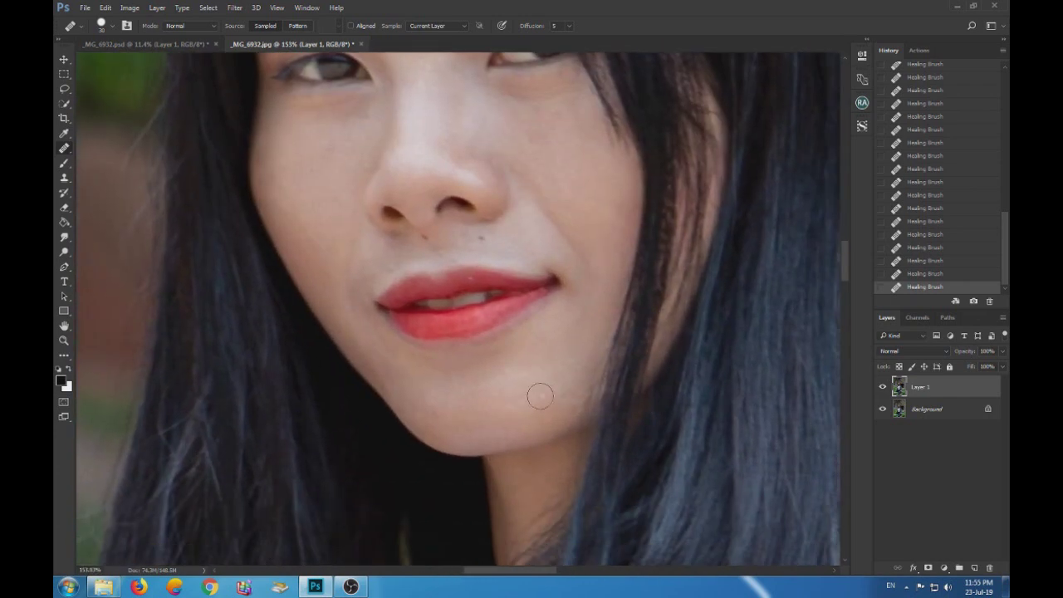
pyautogui.scroll(2, 543, 393)
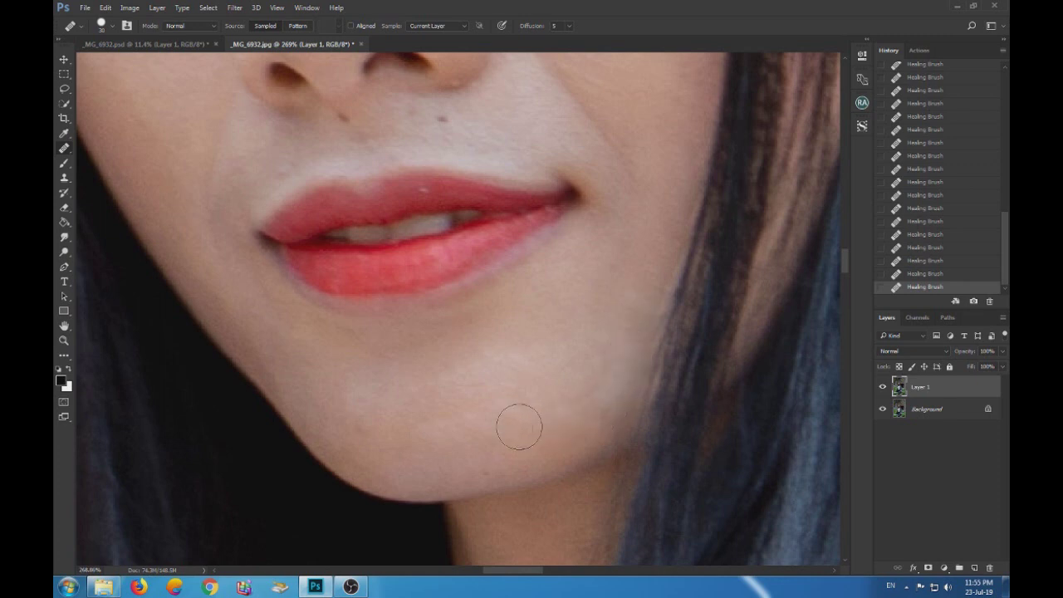
pyautogui.scroll(-2, 531, 427)
pyautogui.scroll(-1, 503, 422)
pyautogui.scroll(-1, 493, 422)
pyautogui.scroll(1, 431, 332)
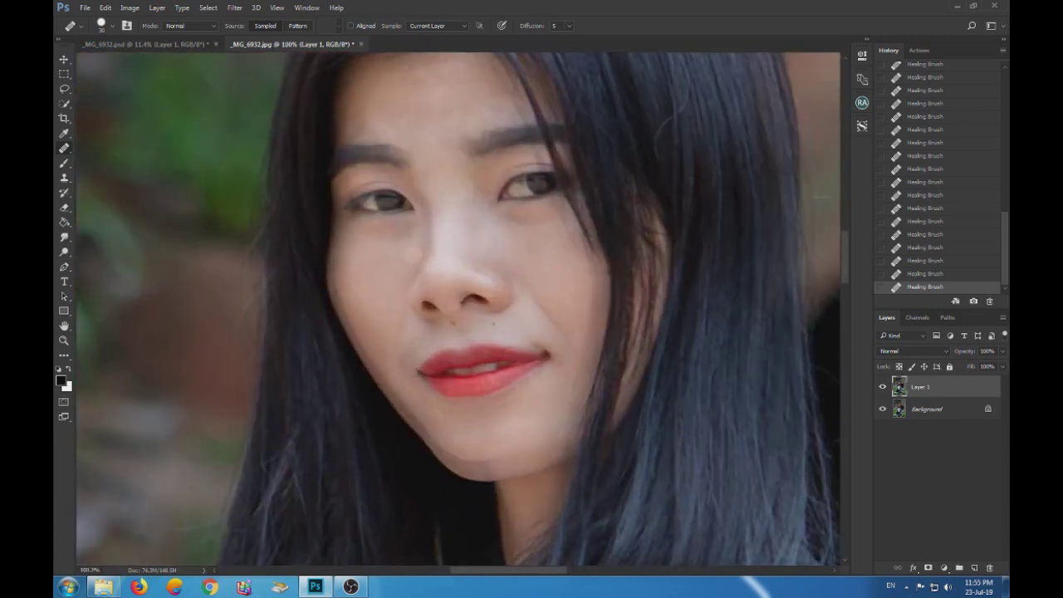
pyautogui.scroll(1, 391, 254)
pyautogui.scroll(-3, 387, 258)
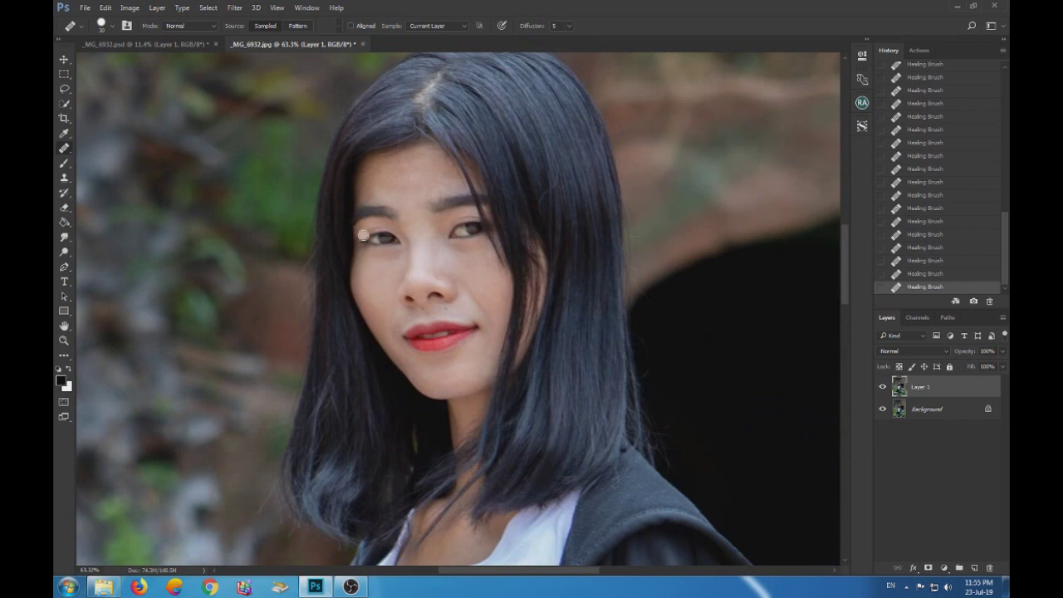
pyautogui.scroll(2, 358, 240)
pyautogui.scroll(2, 415, 282)
pyautogui.scroll(1, 439, 301)
pyautogui.moveTo(474, 337); pyautogui.dragTo(531, 372)
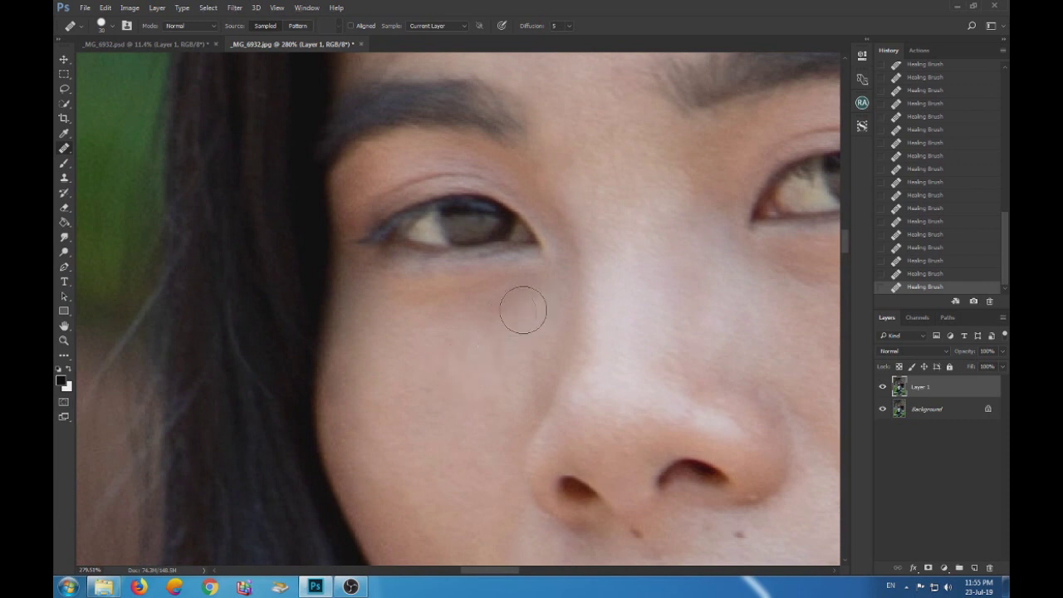
# Sample clean cheek skin and heal the blemish on the upper forehead
pyautogui.keyDown('alt'); pyautogui.click(512, 349); pyautogui.keyUp('alt')
pyautogui.scroll(-2, 458, 370)
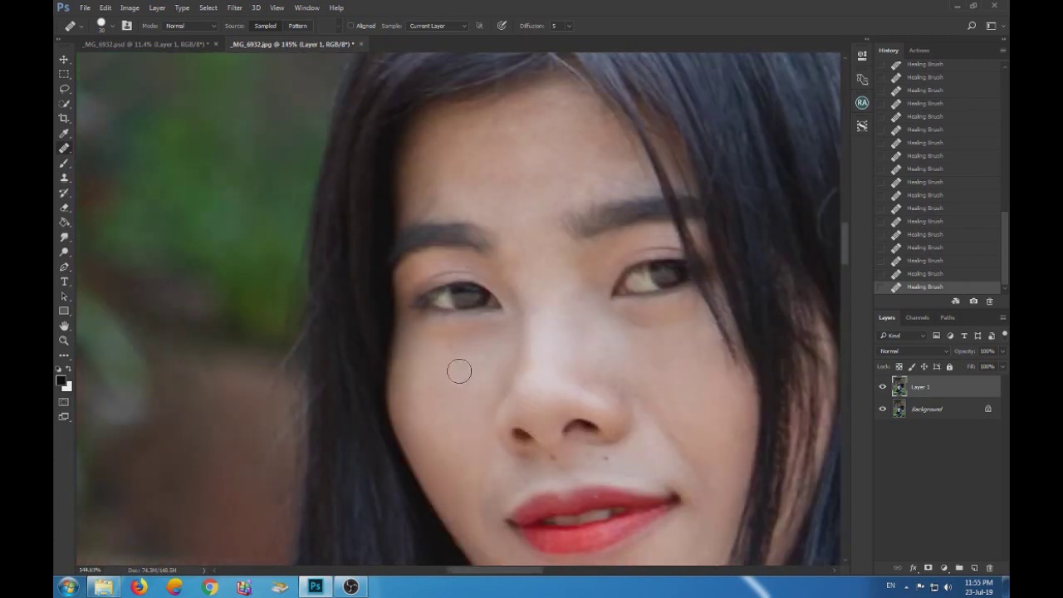
pyautogui.scroll(-2, 459, 371)
pyautogui.scroll(2, 508, 258)
pyautogui.scroll(2, 508, 258)
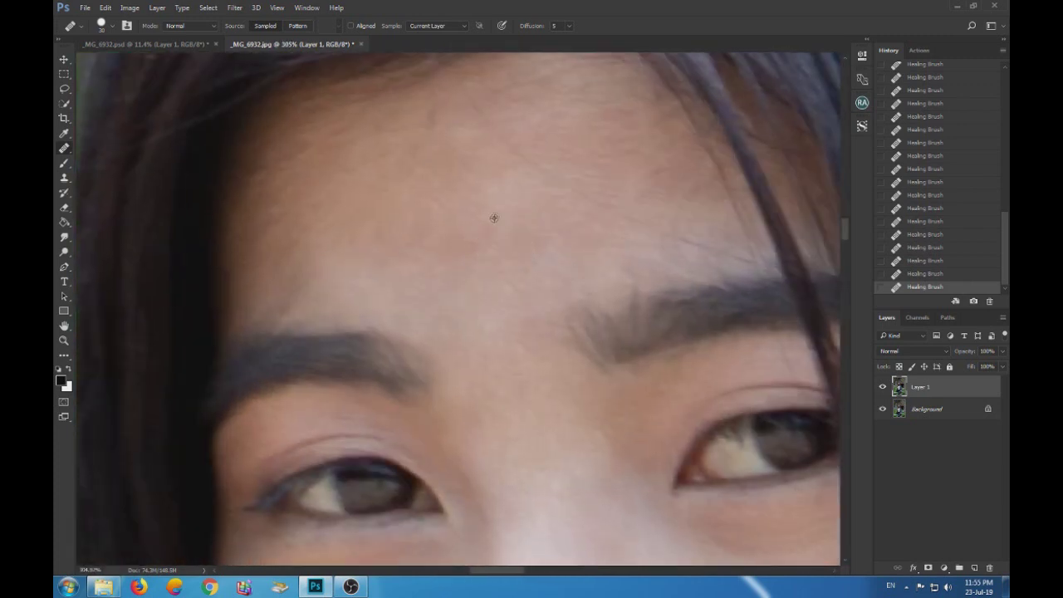
pyautogui.click(393, 148)
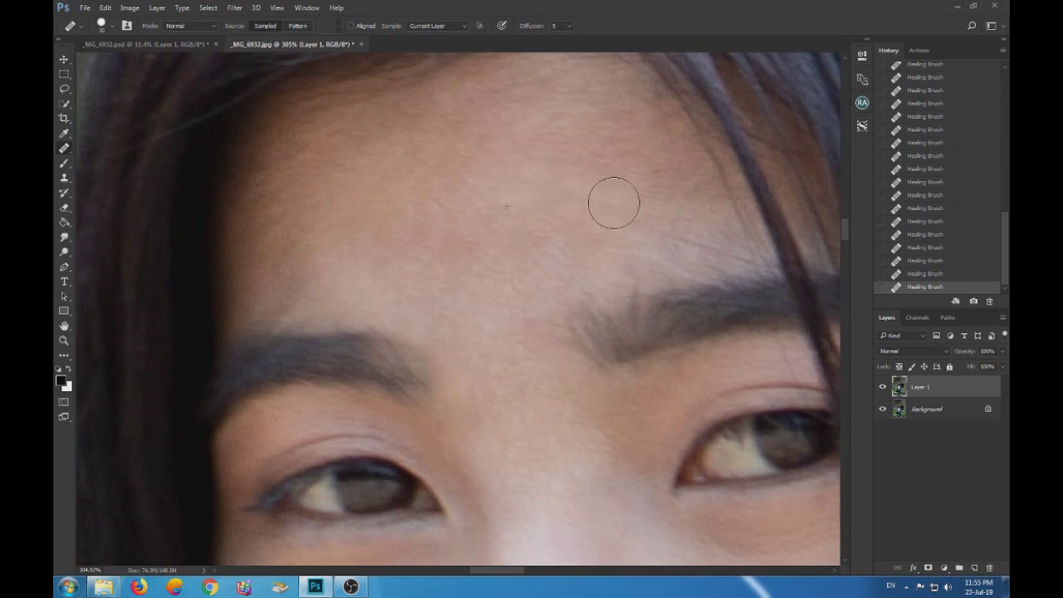
pyautogui.scroll(-3, 375, 286)
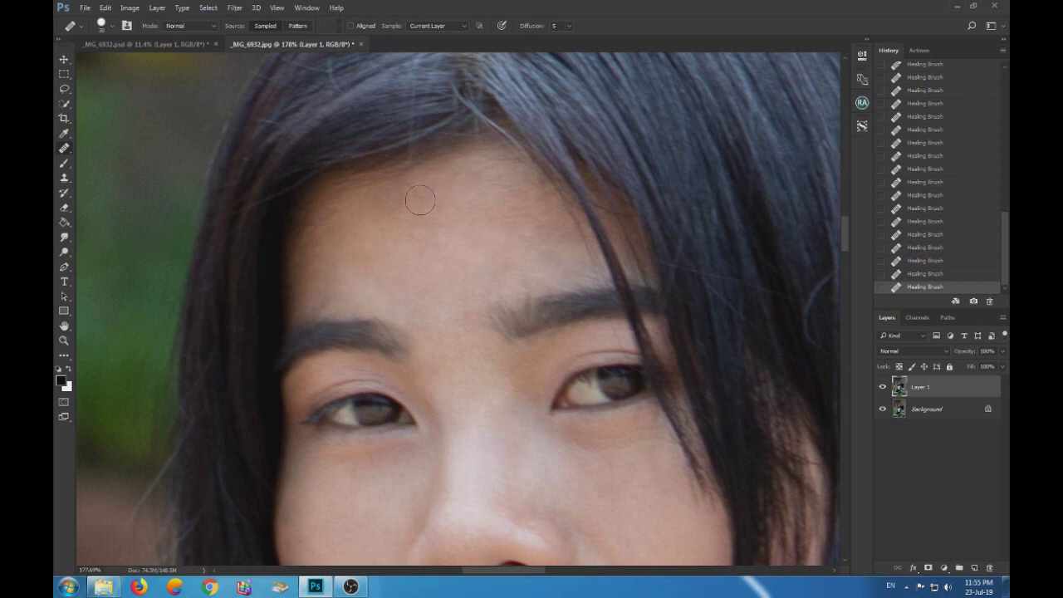
# Zoom in on the nose and make the Healing Brush one step smaller
pyautogui.scroll(-3, 391, 208)
pyautogui.scroll(-3, 450, 237)
pyautogui.scroll(-2, 455, 313)
pyautogui.scroll(2, 456, 313)
pyautogui.scroll(2, 465, 299)
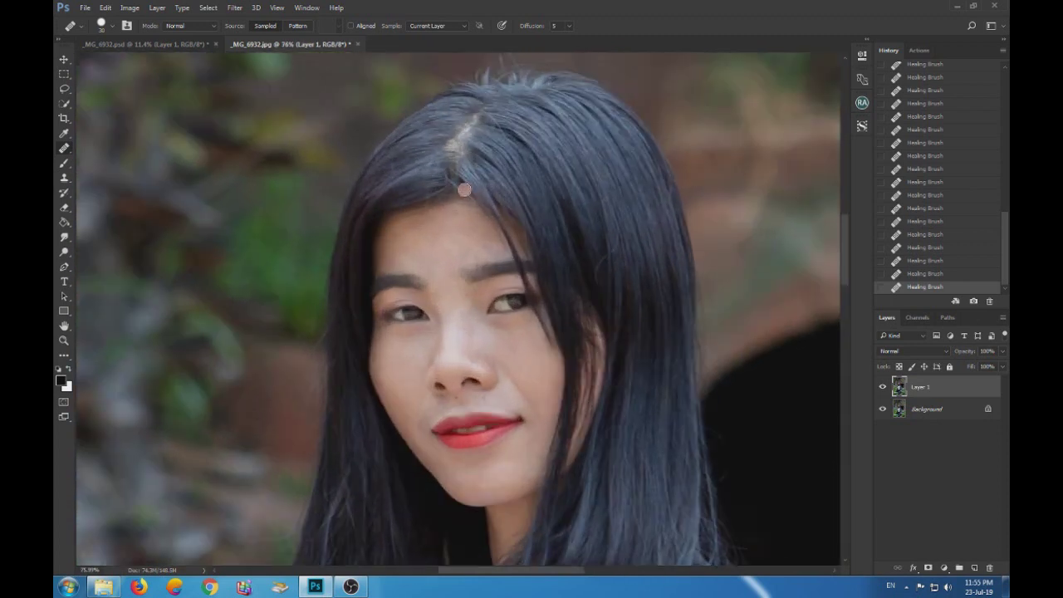
pyautogui.scroll(-2, 469, 293)
pyautogui.scroll(1, 471, 295)
pyautogui.scroll(2, 486, 307)
pyautogui.scroll(1, 498, 319)
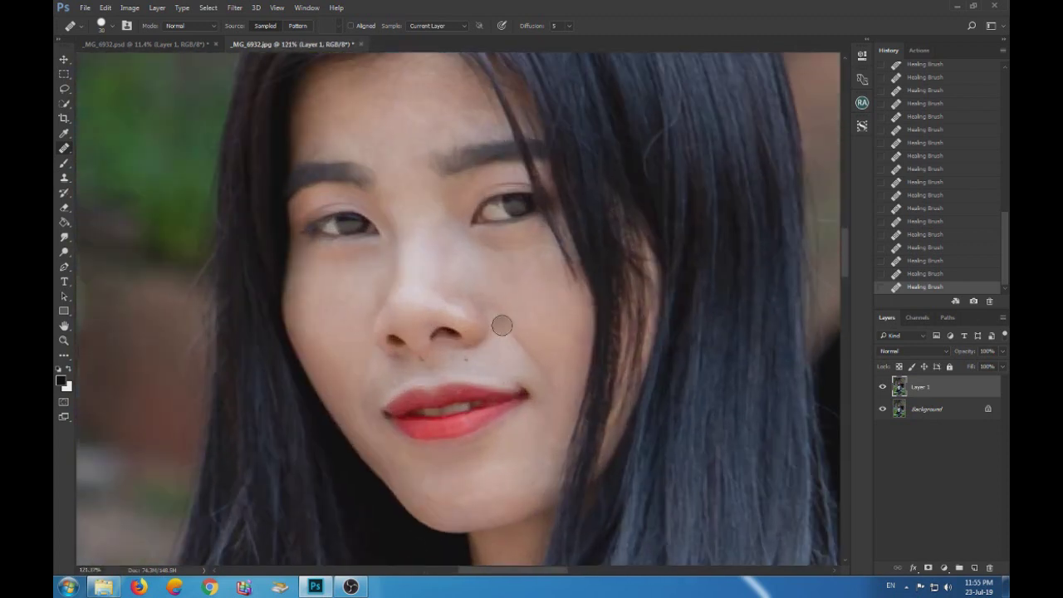
pyautogui.scroll(1, 506, 325)
pyautogui.scroll(-2, 511, 332)
pyautogui.scroll(-1, 514, 339)
pyautogui.scroll(2, 515, 338)
pyautogui.scroll(2, 506, 355)
pyautogui.scroll(1, 500, 370)
pyautogui.scroll(1, 494, 357)
pyautogui.scroll(1, 488, 347)
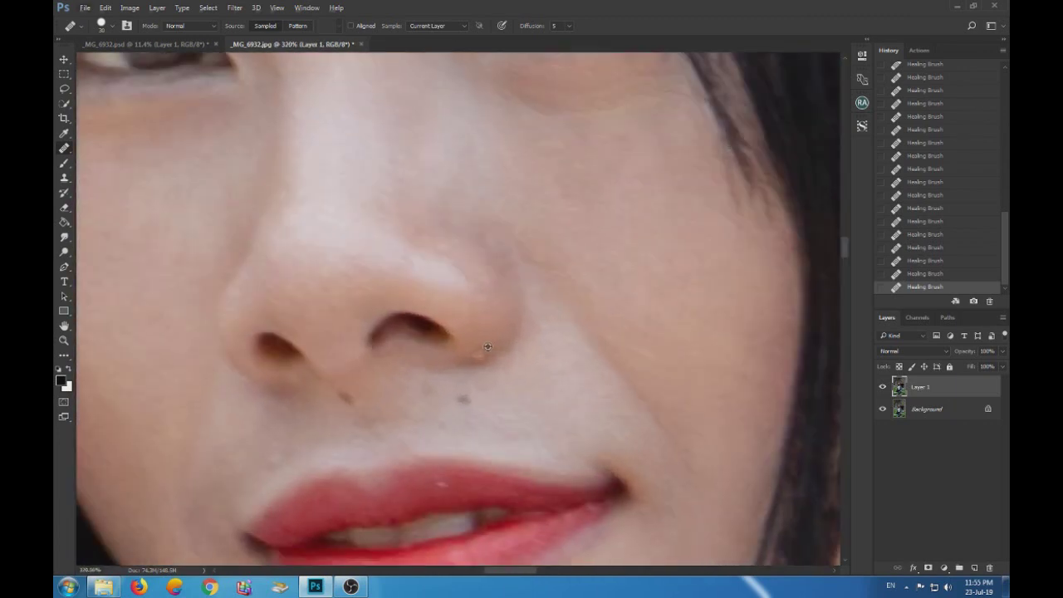
pyautogui.press('[')
# Zoom and pan to frame the face from the eyes down to the chin
pyautogui.scroll(-2, 490, 348)
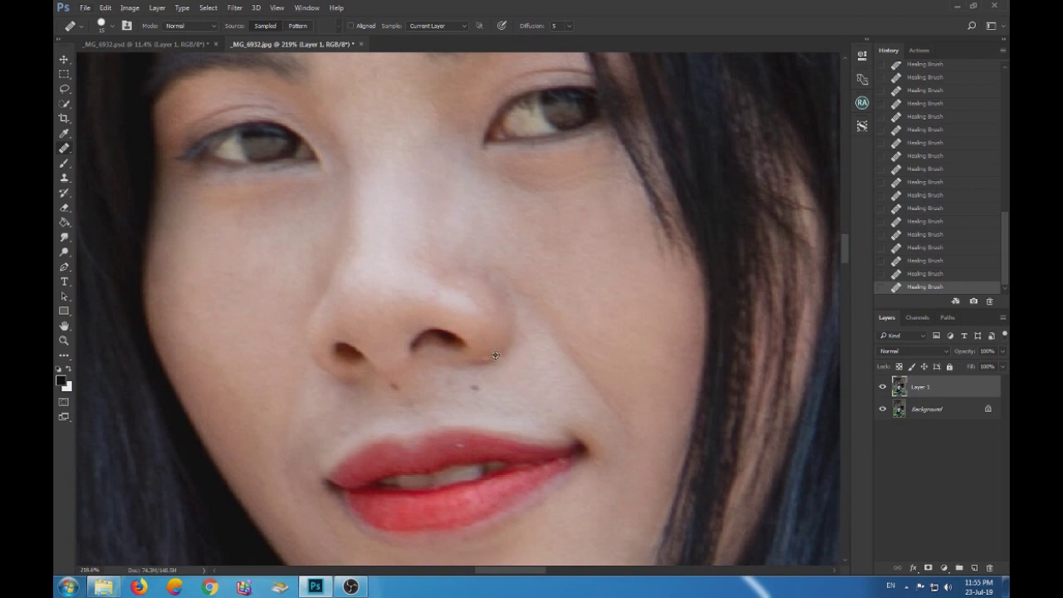
pyautogui.scroll(-1, 484, 358)
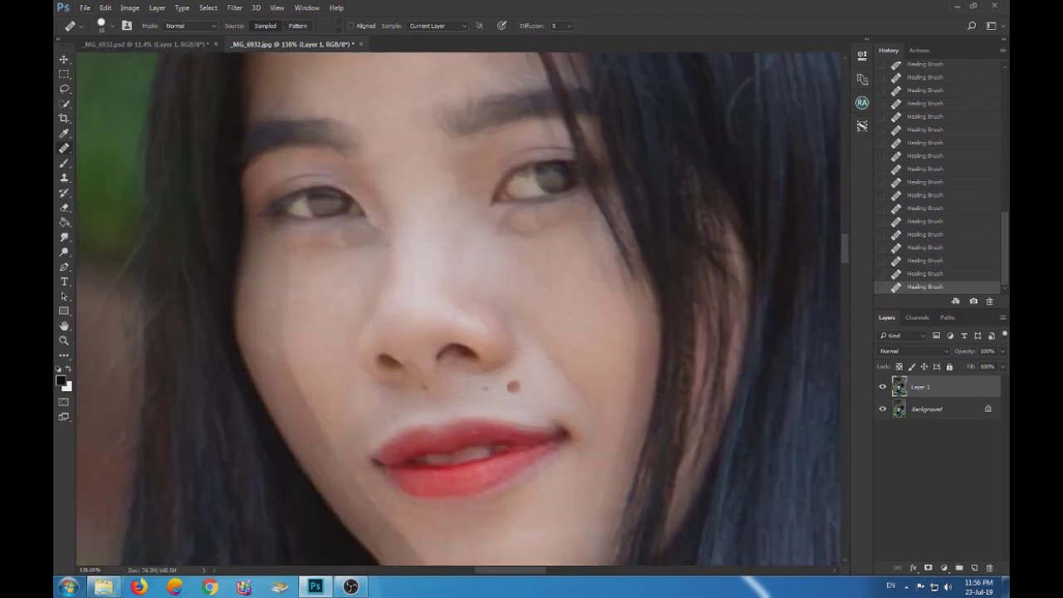
pyautogui.scroll(-2, 465, 365)
pyautogui.scroll(1, 440, 373)
pyautogui.scroll(2, 419, 382)
pyautogui.scroll(1, 419, 383)
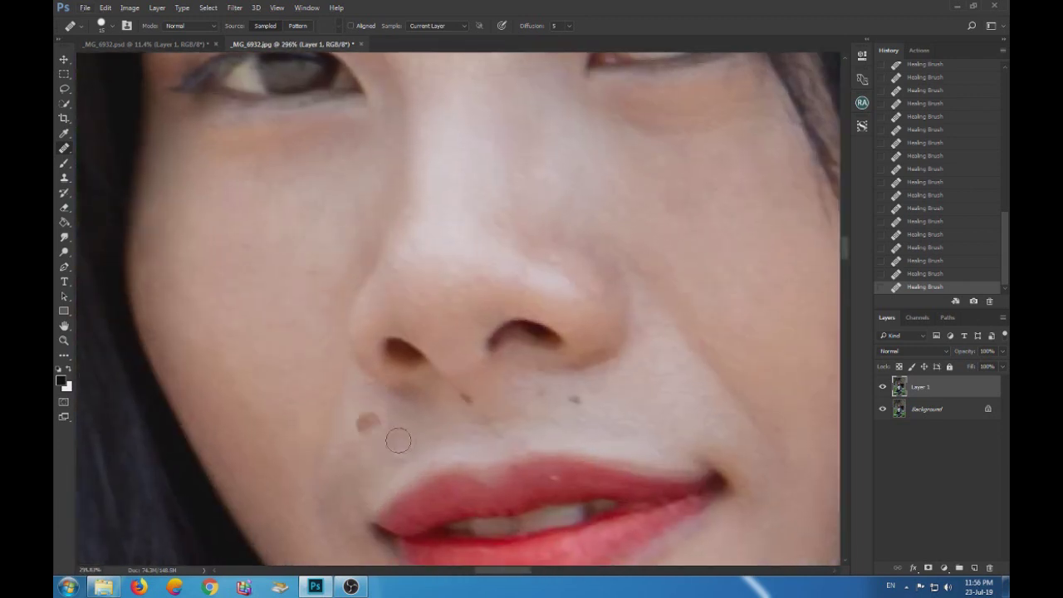
pyautogui.scroll(-2, 407, 432)
pyautogui.scroll(1, 419, 473)
pyautogui.scroll(3, 419, 477)
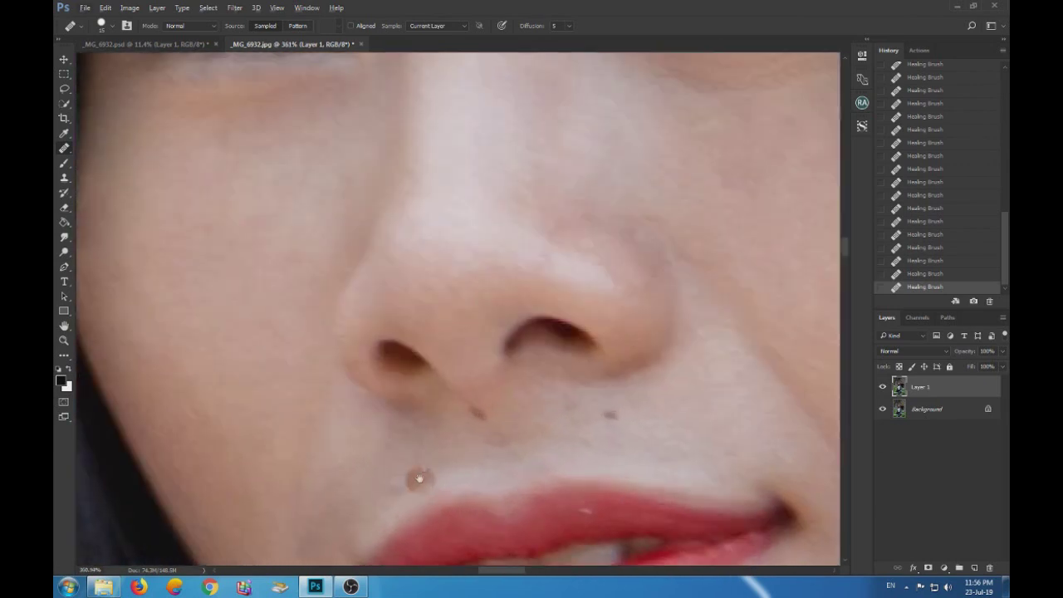
pyautogui.scroll(1, 410, 449)
pyautogui.scroll(-2, 405, 419)
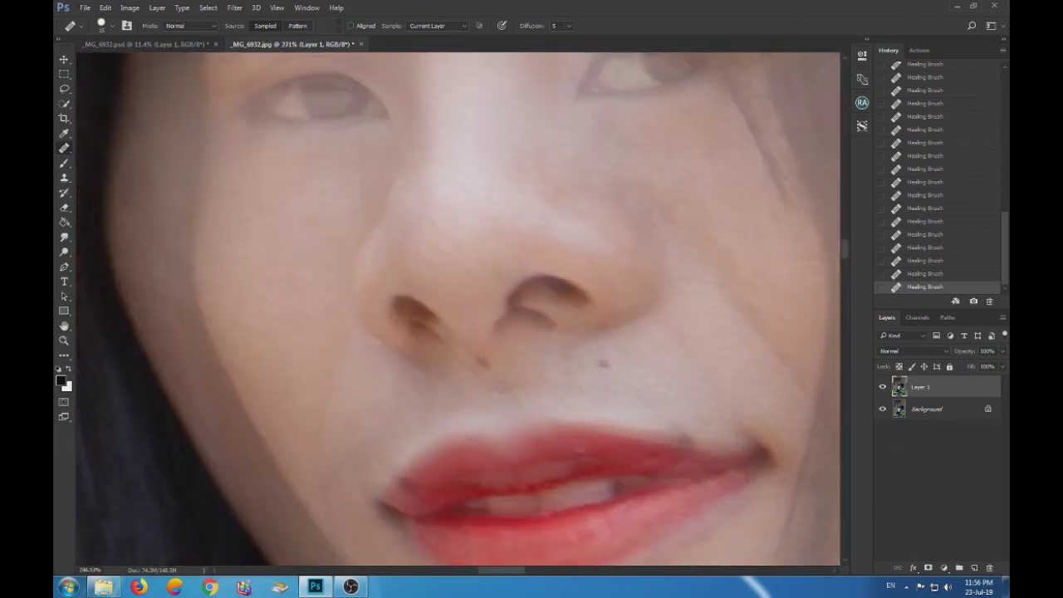
pyautogui.scroll(-3, 432, 373)
pyautogui.scroll(3, 486, 274)
pyautogui.scroll(-3, 498, 241)
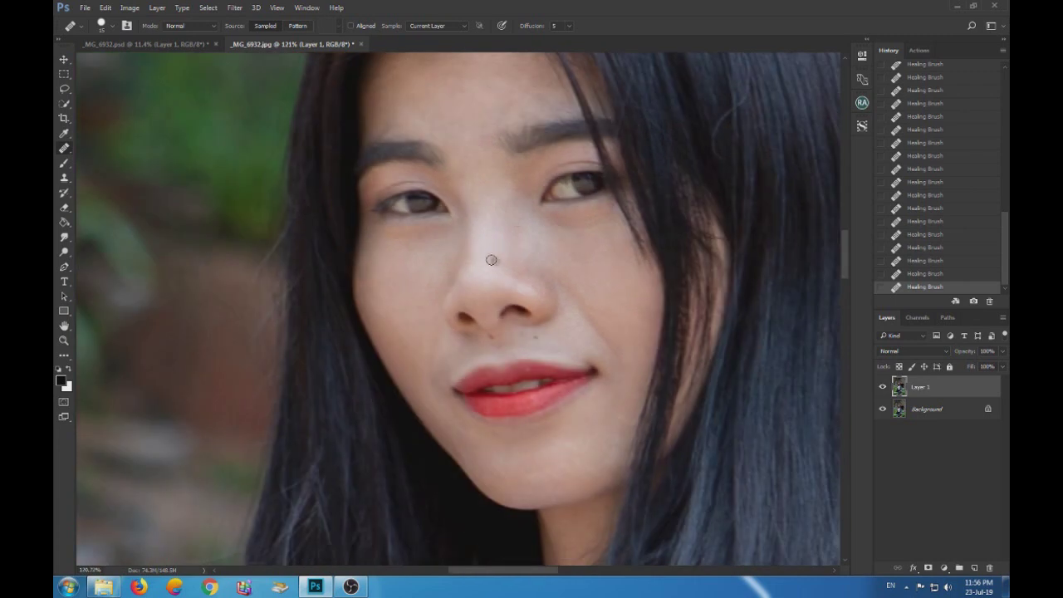
pyautogui.scroll(1, 473, 253)
pyautogui.scroll(1, 459, 259)
pyautogui.moveTo(441, 387)
pyautogui.mouseDown()
pyautogui.moveTo(410, 225)
pyautogui.moveTo(354, 138)
pyautogui.mouseUp()
pyautogui.scroll(-3, 618, 321)
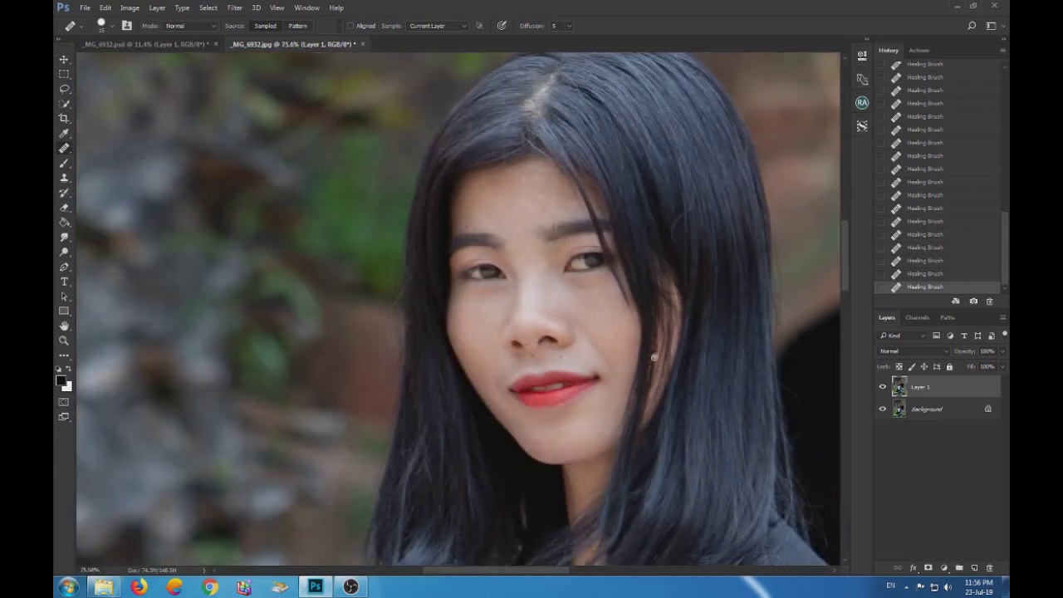
pyautogui.scroll(-1, 653, 358)
pyautogui.scroll(2, 653, 359)
pyautogui.scroll(1, 680, 311)
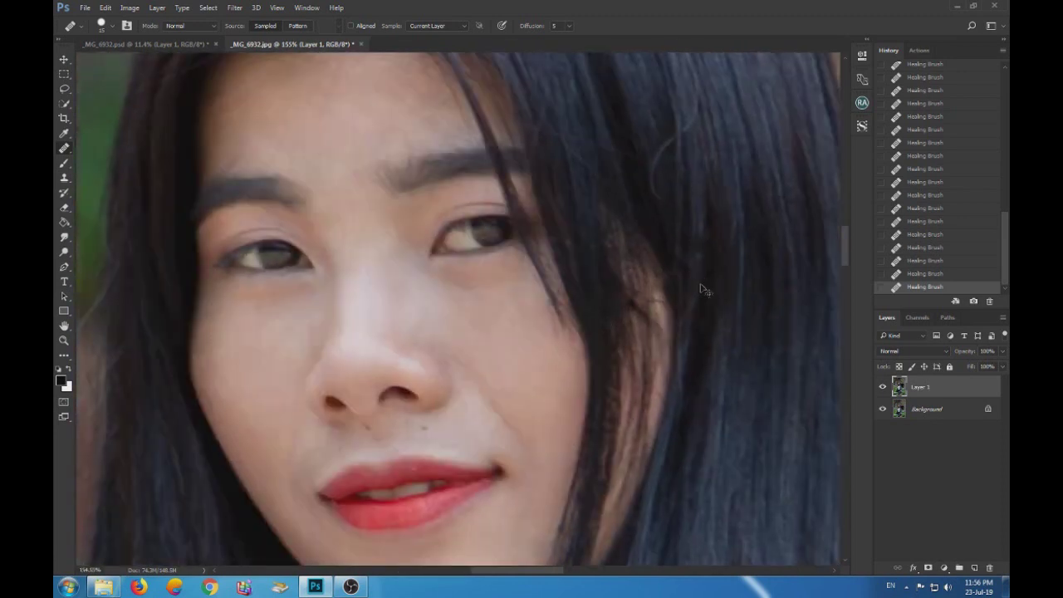
pyautogui.scroll(-2, 696, 272)
pyautogui.scroll(-1, 680, 278)
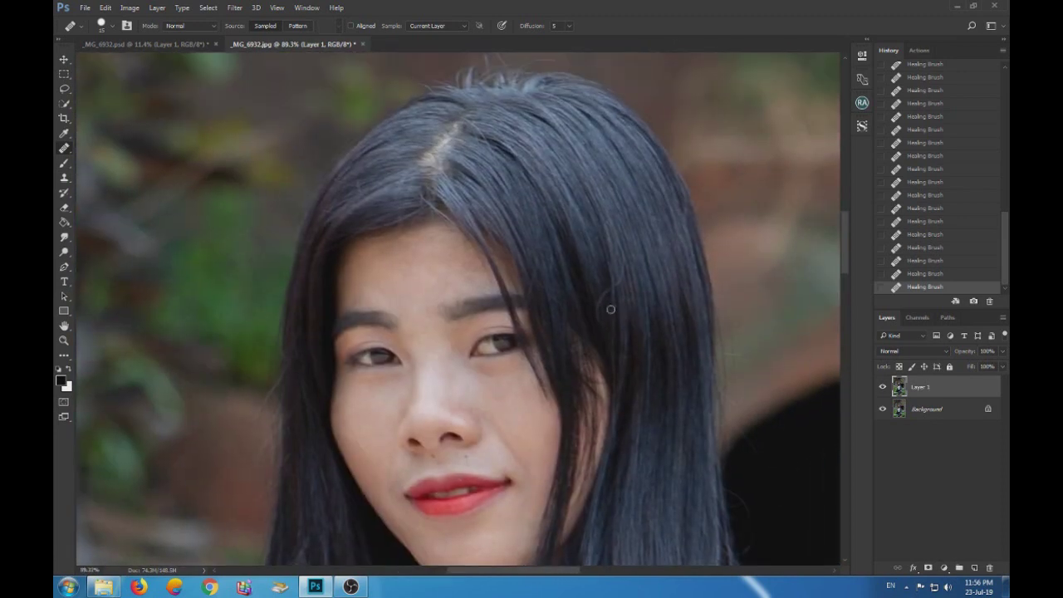
pyautogui.scroll(3, 639, 291)
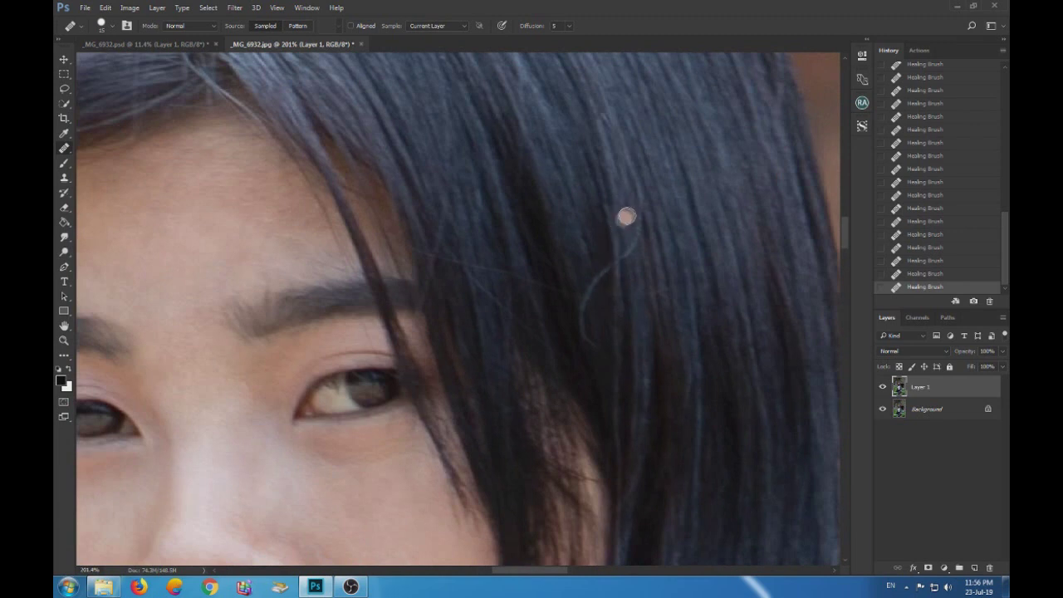
# Enlarge the Healing Brush and heal the stray light strands in the woman's hair
pyautogui.press('super')
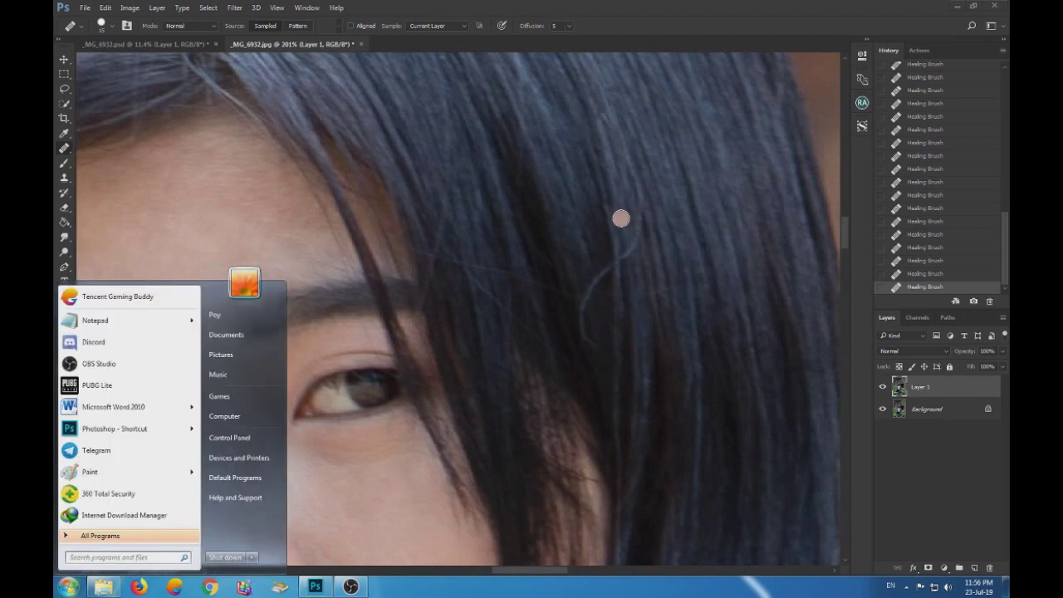
pyautogui.press('Escape')
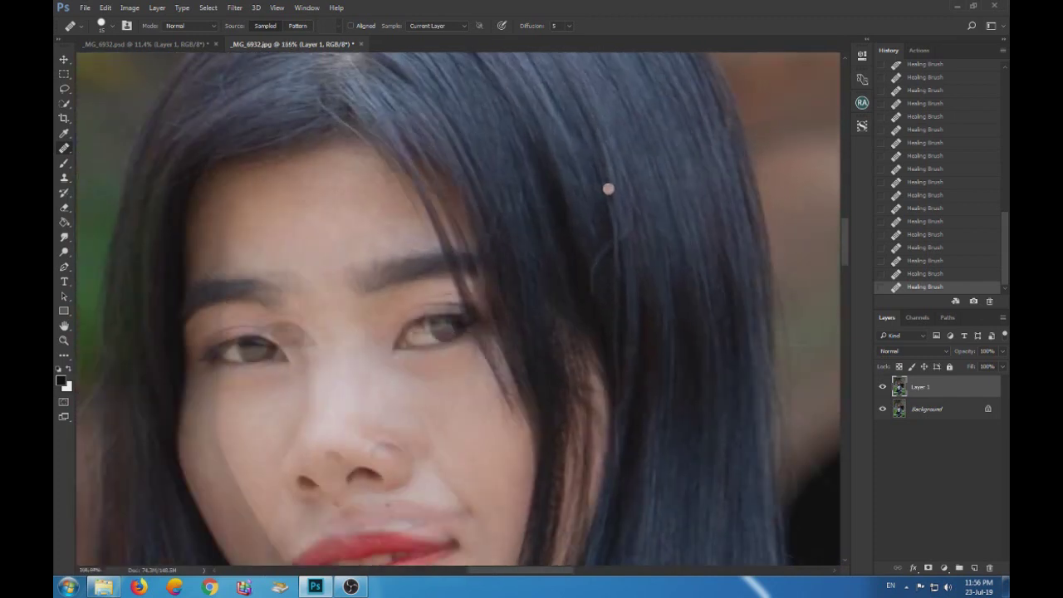
pyautogui.press(']')
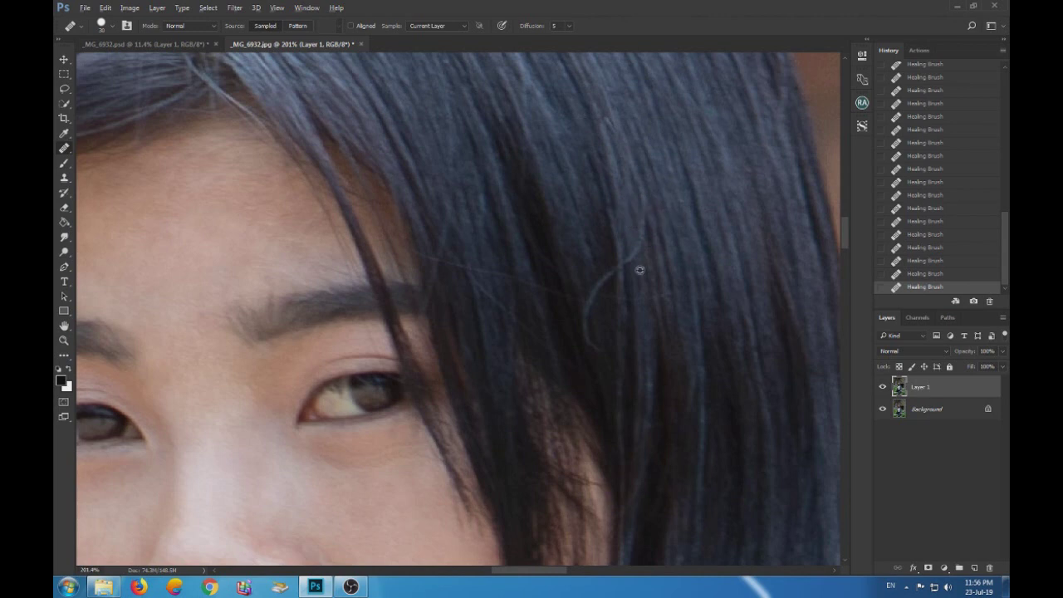
pyautogui.moveTo(632, 205)
pyautogui.mouseDown()
pyautogui.moveTo(636, 244)
pyautogui.moveTo(602, 288)
pyautogui.moveTo(594, 332)
pyautogui.mouseUp()
pyautogui.keyDown('alt'); pyautogui.click(584, 242); pyautogui.keyUp('alt')
pyautogui.hotkey('ctrl', '0')
pyautogui.scroll(3, 565, 308)
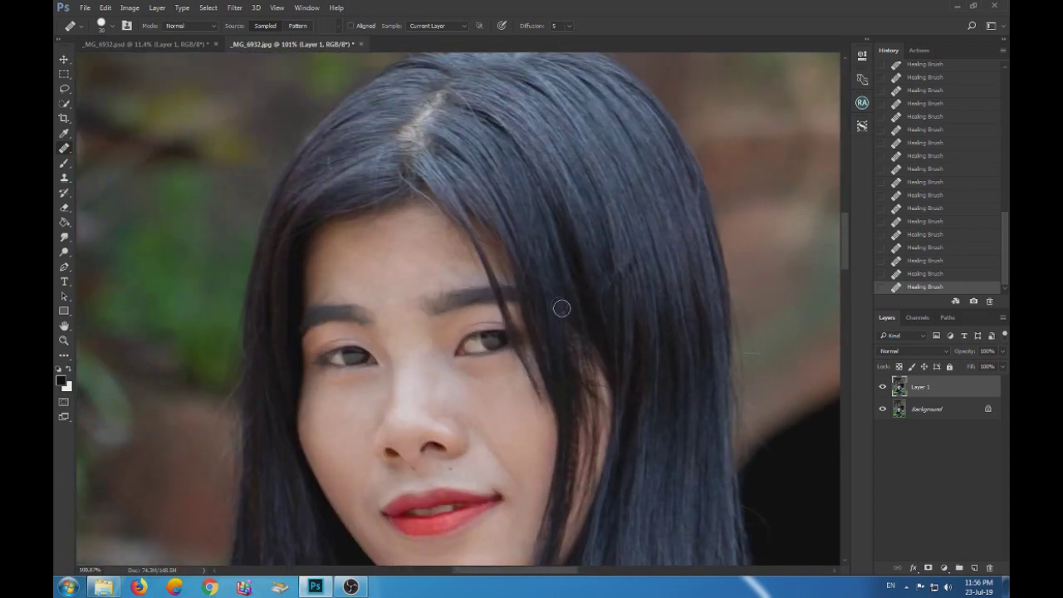
pyautogui.scroll(2, 539, 271)
pyautogui.moveTo(510, 208)
pyautogui.mouseDown()
pyautogui.moveTo(530, 267)
pyautogui.moveTo(571, 275)
pyautogui.moveTo(510, 241)
pyautogui.moveTo(517, 265)
pyautogui.mouseUp()
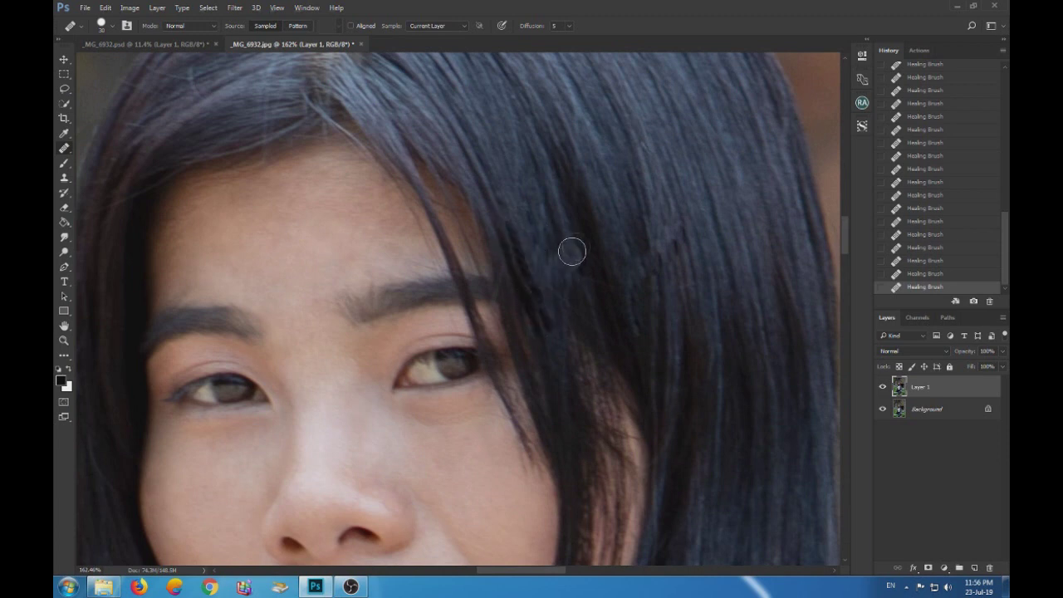
# Zoom and pan around the portrait to inspect the healed hair and face
pyautogui.scroll(-5, 569, 249)
pyautogui.scroll(1, 578, 259)
pyautogui.scroll(2, 564, 249)
pyautogui.scroll(-2, 503, 207)
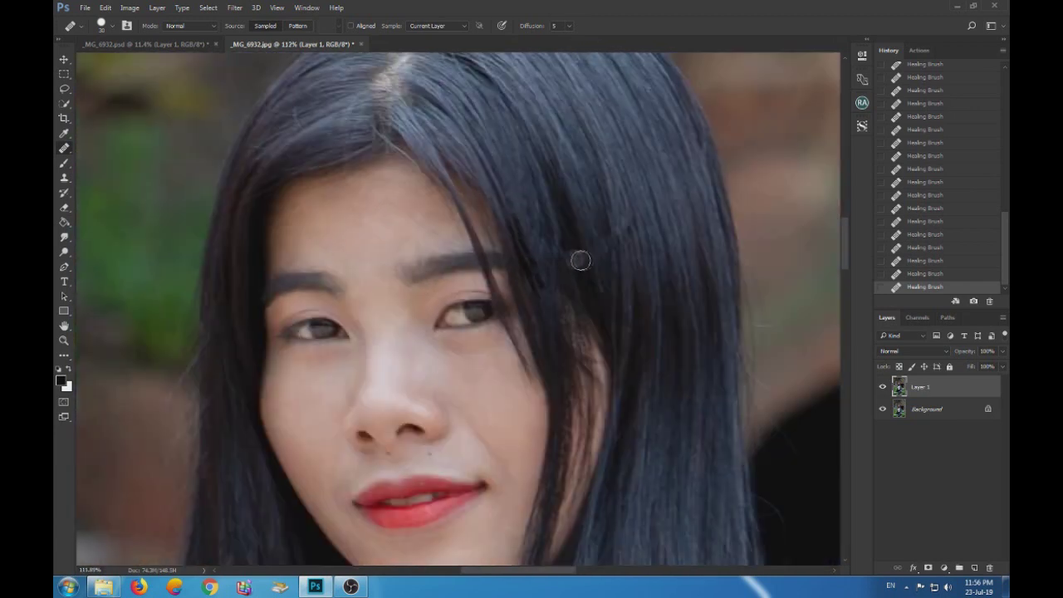
pyautogui.scroll(-3, 579, 257)
pyautogui.scroll(1, 631, 241)
pyautogui.scroll(2, 548, 220)
pyautogui.scroll(2, 598, 249)
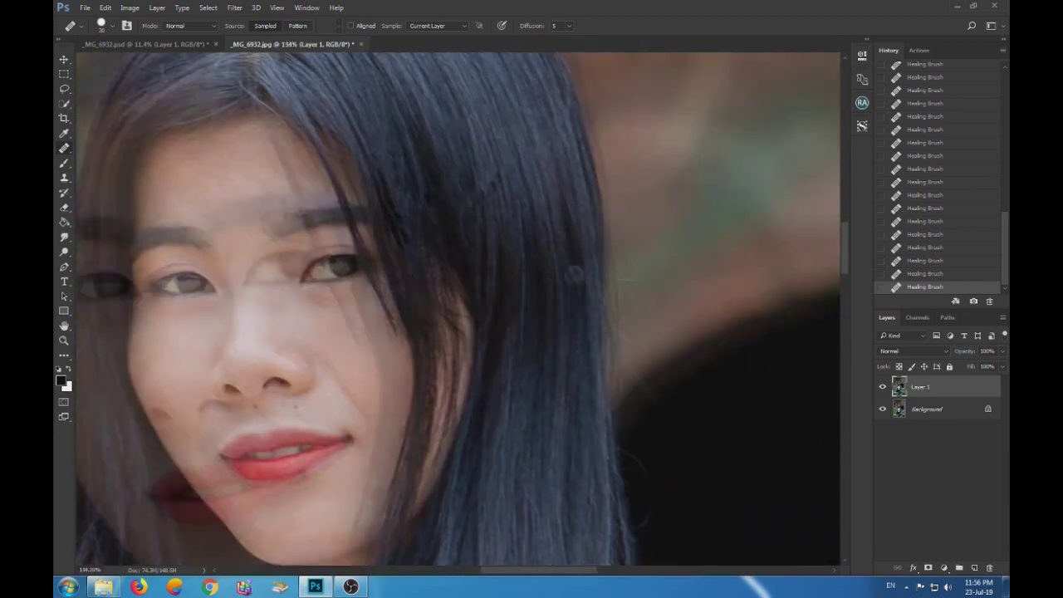
pyautogui.scroll(-1, 582, 265)
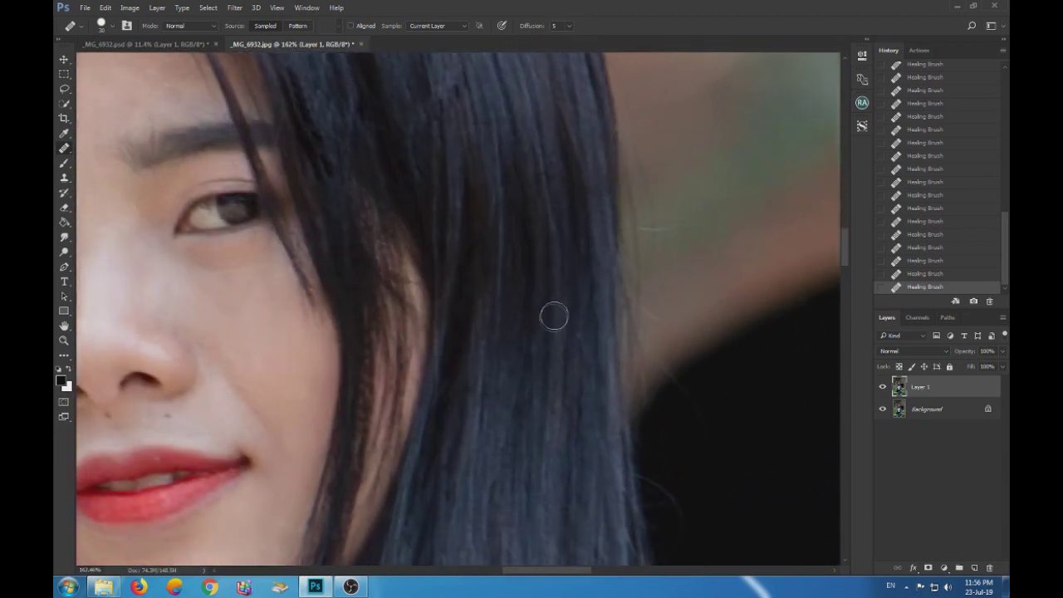
pyautogui.scroll(-2, 555, 324)
pyautogui.scroll(1, 531, 394)
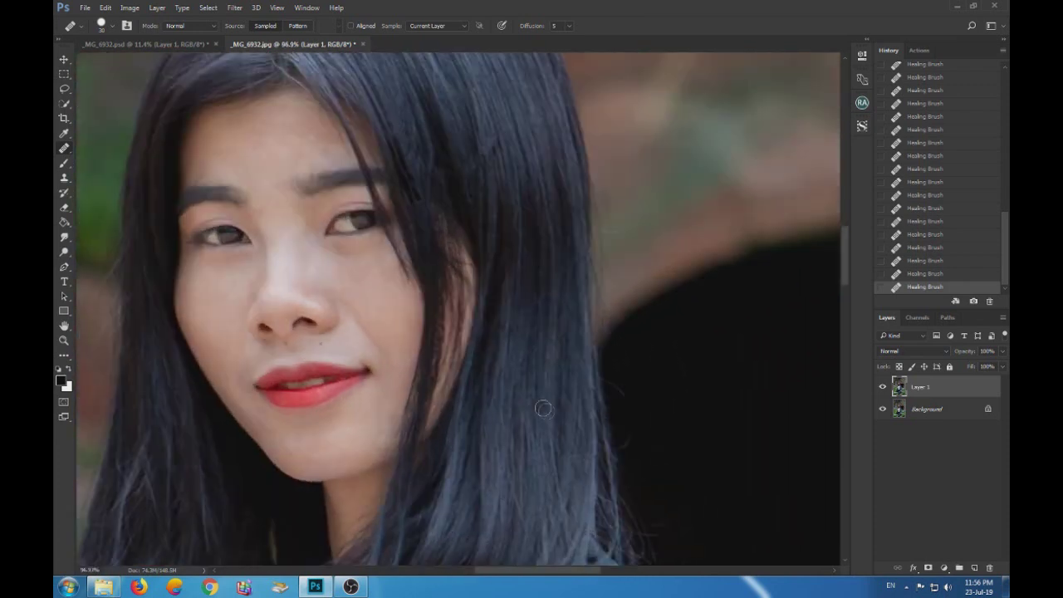
pyautogui.moveTo(543, 408); pyautogui.dragTo(546, 292)
pyautogui.scroll(2, 546, 293)
pyautogui.scroll(2, 534, 305)
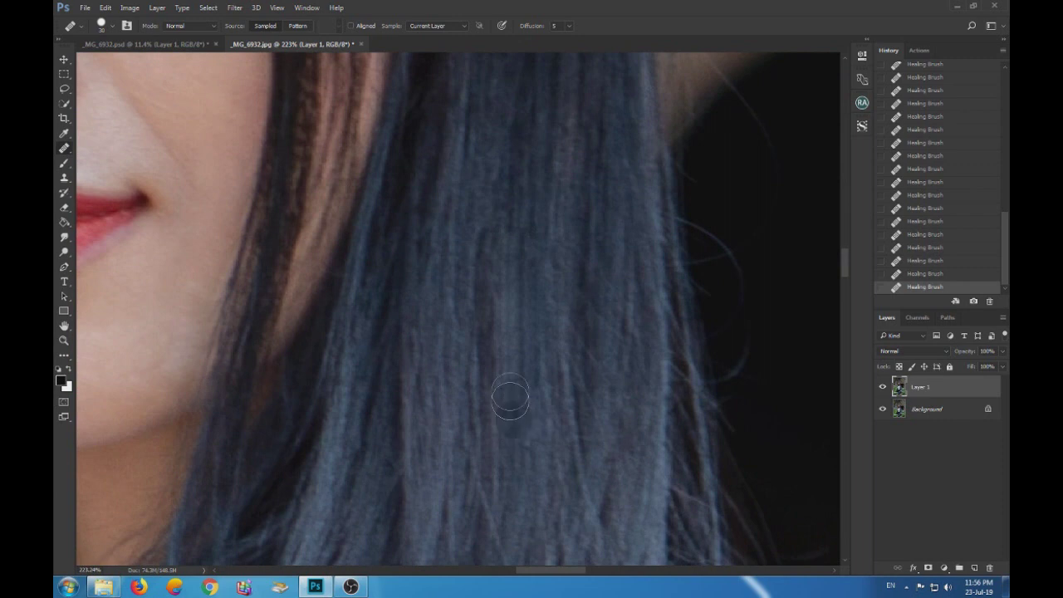
pyautogui.scroll(-3, 507, 397)
pyautogui.scroll(3, 536, 290)
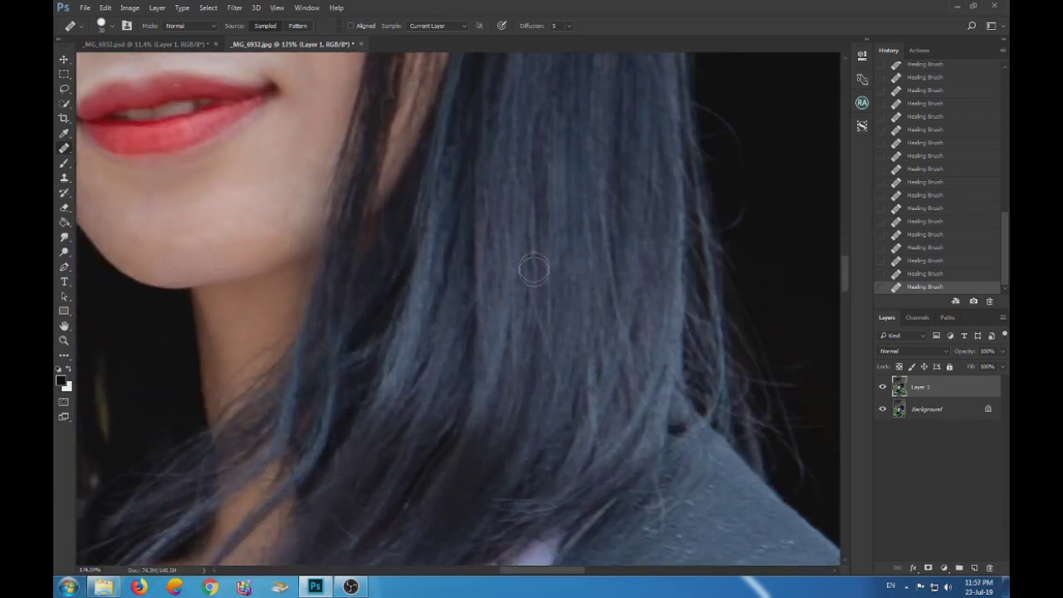
pyautogui.scroll(-5, 535, 390)
pyautogui.scroll(-2, 563, 368)
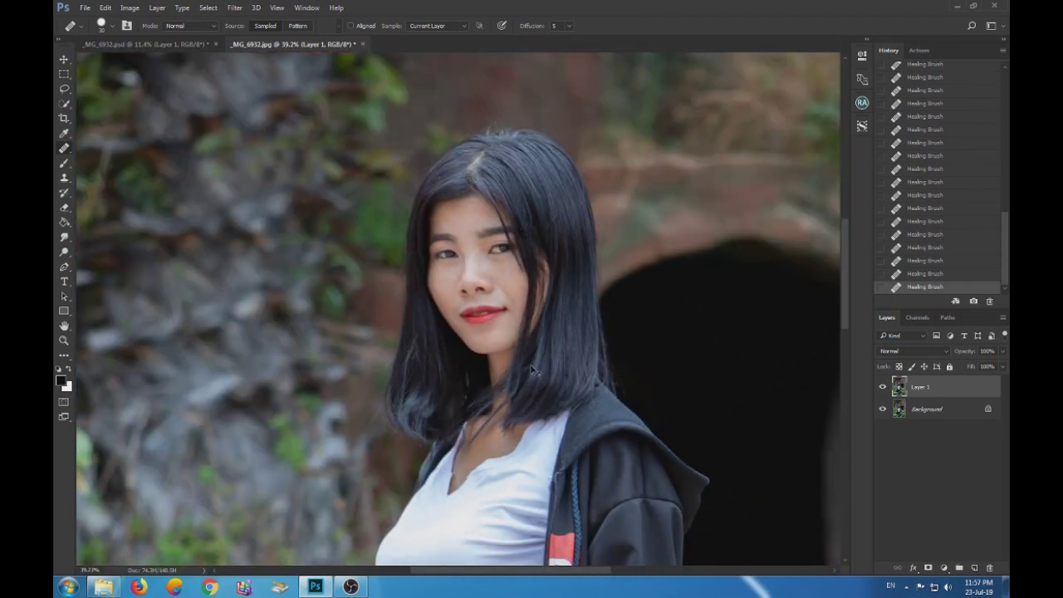
# Review the retouched portrait at several zoom levels, then open the Camera Raw Filter
pyautogui.scroll(5, 485, 316)
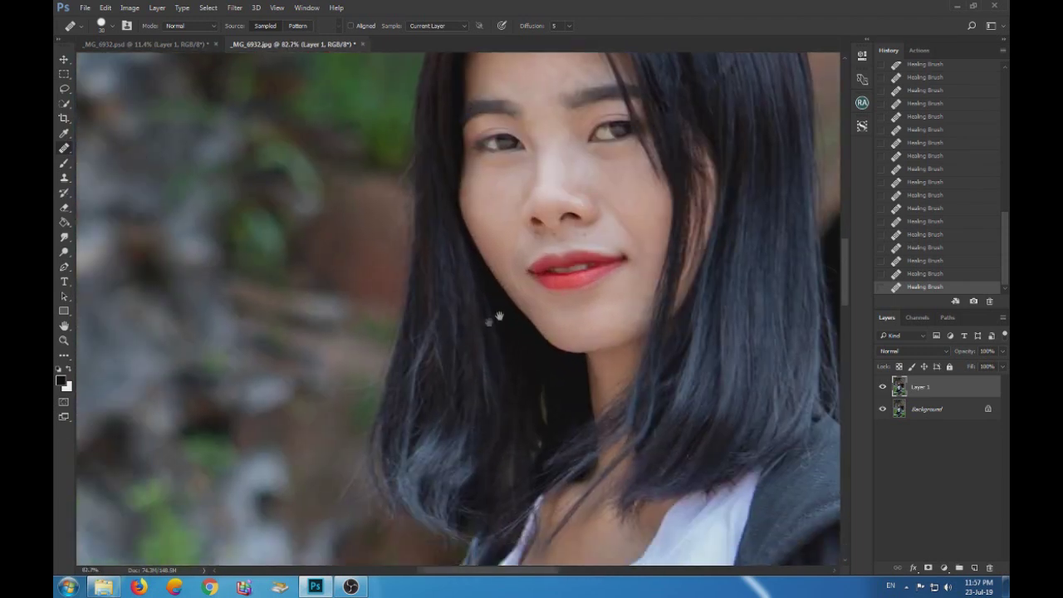
pyautogui.scroll(-5, 510, 308)
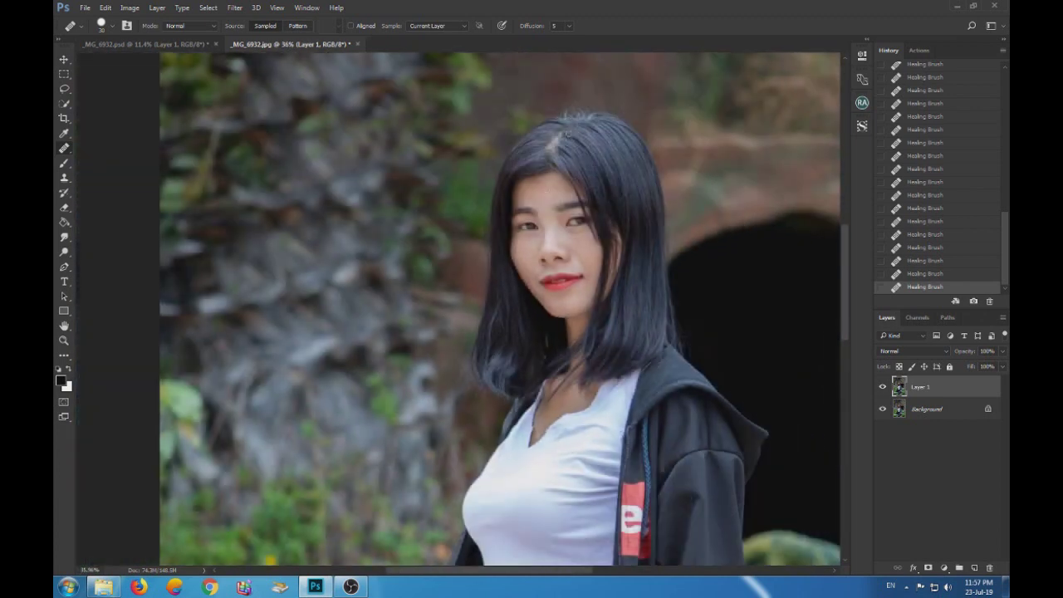
pyautogui.scroll(-1, 565, 130)
pyautogui.scroll(3, 561, 150)
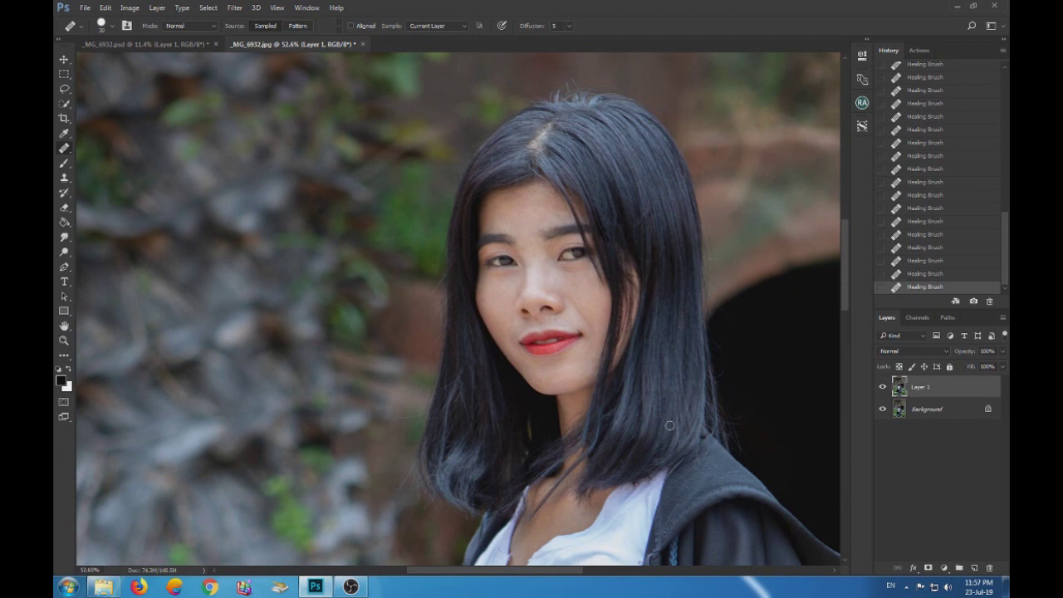
pyautogui.scroll(-2, 671, 425)
pyautogui.scroll(-3, 648, 409)
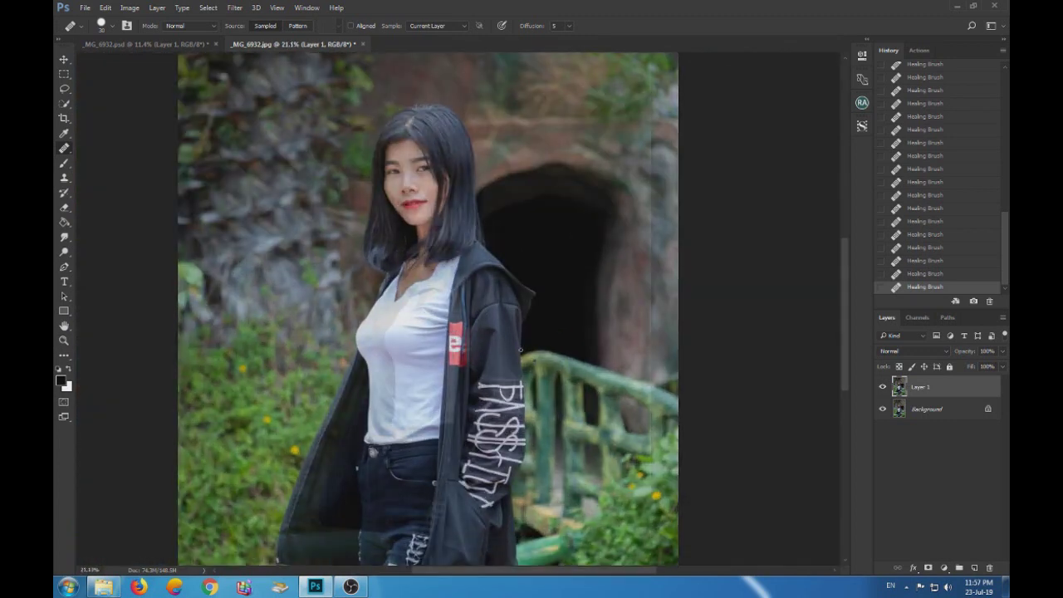
pyautogui.scroll(1, 413, 364)
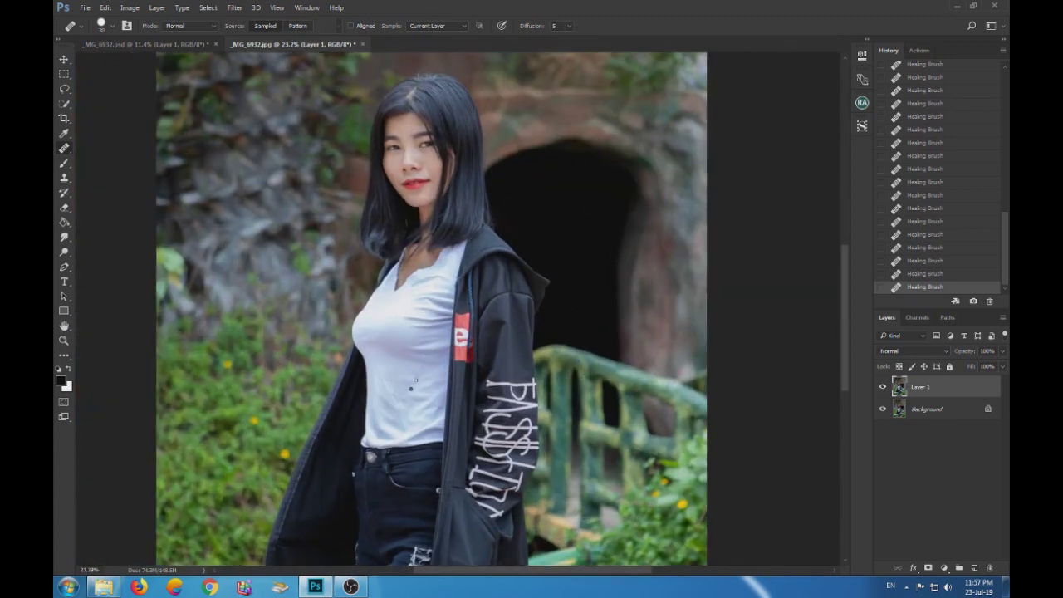
pyautogui.scroll(2, 413, 269)
pyautogui.scroll(-1, 449, 332)
pyautogui.scroll(-1, 458, 350)
pyautogui.scroll(2, 440, 249)
pyautogui.scroll(1, 448, 274)
pyautogui.scroll(1, 457, 290)
pyautogui.scroll(2, 466, 312)
pyautogui.scroll(1, 466, 312)
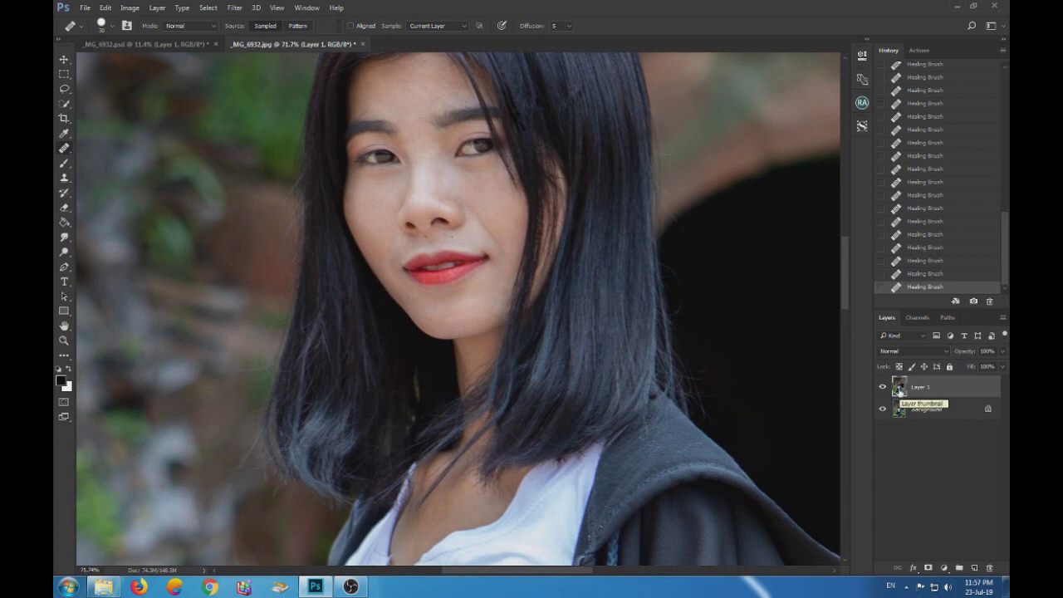
pyautogui.scroll(-5, 899, 390)
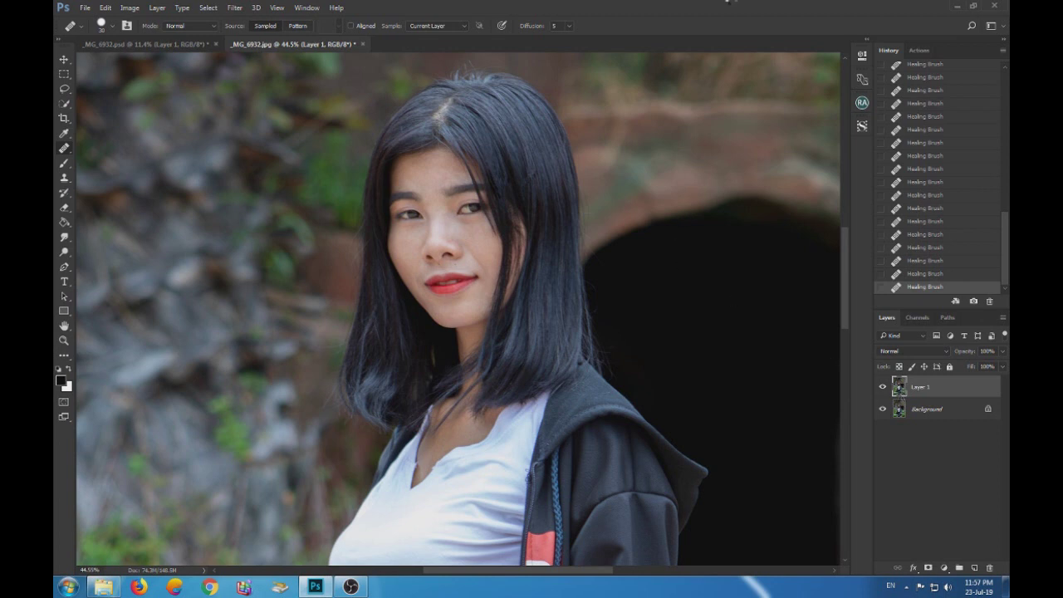
pyautogui.hotkey('ctrl', 'shift', 'a')
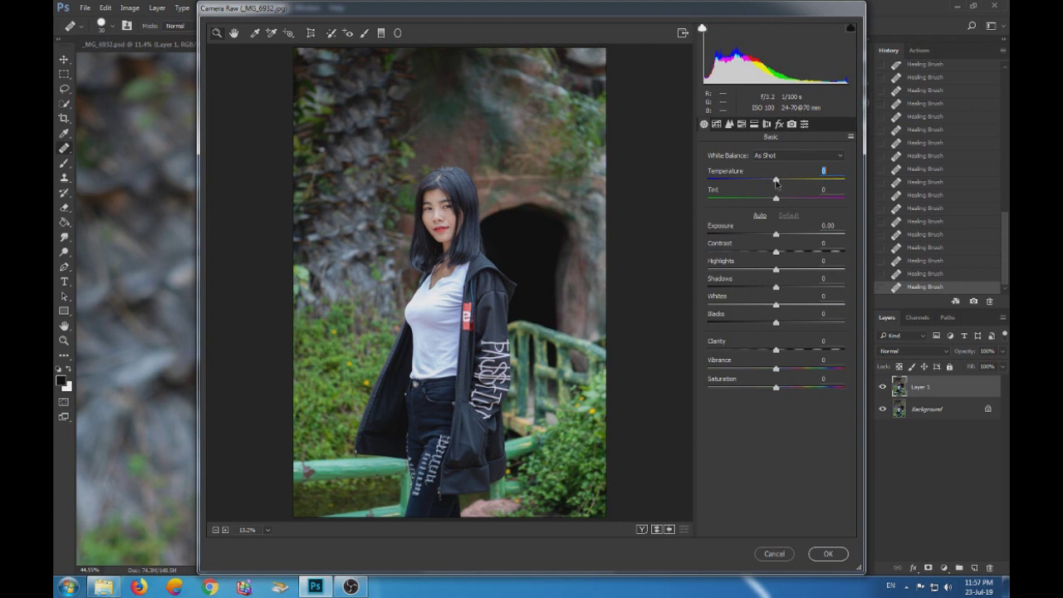
# Set Temperature -11, Tint +3, Contrast +11, Highlights +10 and Shadows +8 in Camera Raw
pyautogui.moveTo(776, 183); pyautogui.dragTo(773, 183)
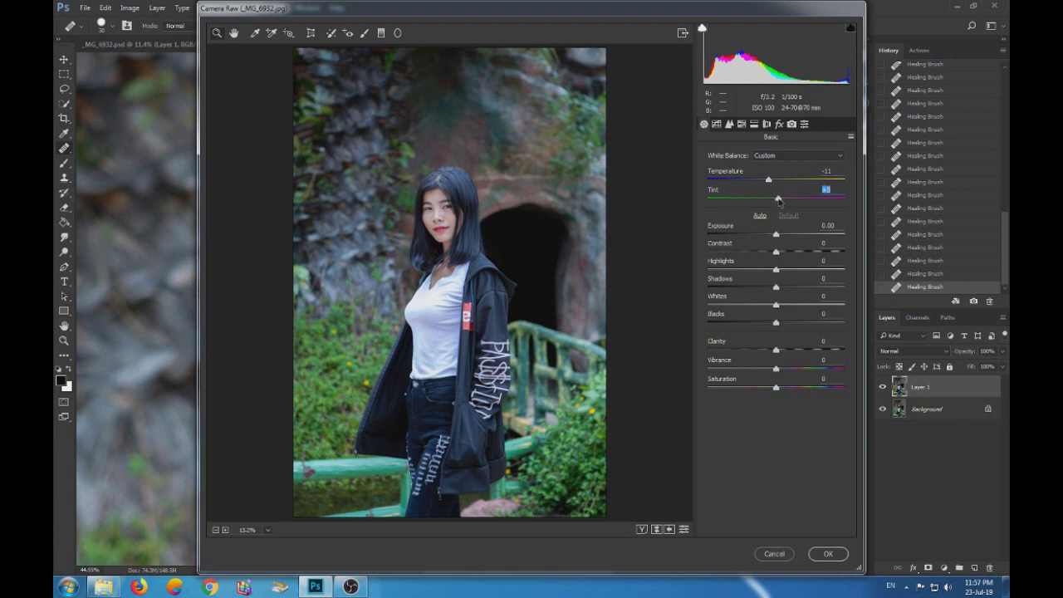
pyautogui.press('Tab')
pyautogui.moveTo(776, 252); pyautogui.dragTo(782, 254)
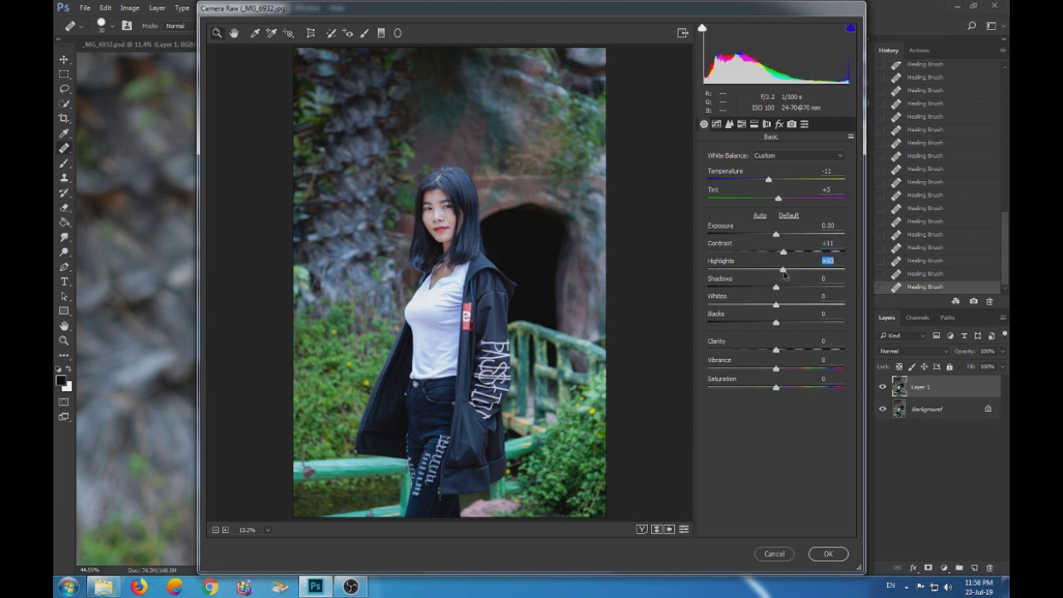
pyautogui.moveTo(778, 289); pyautogui.dragTo(783, 288)
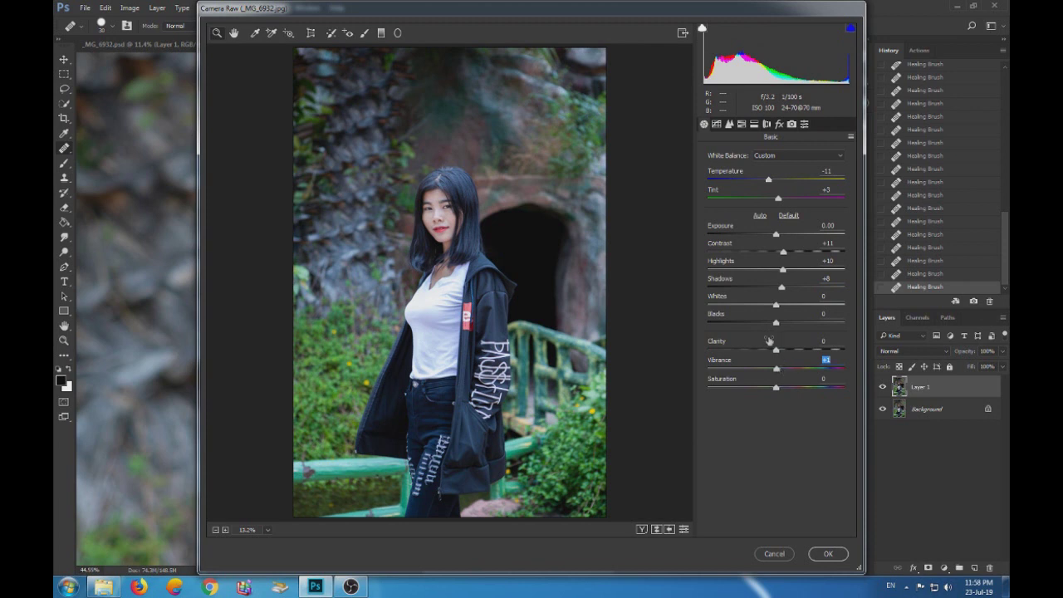
# Compare the grade in Before/After view and apply it to Layer 1
pyautogui.click(642, 529)
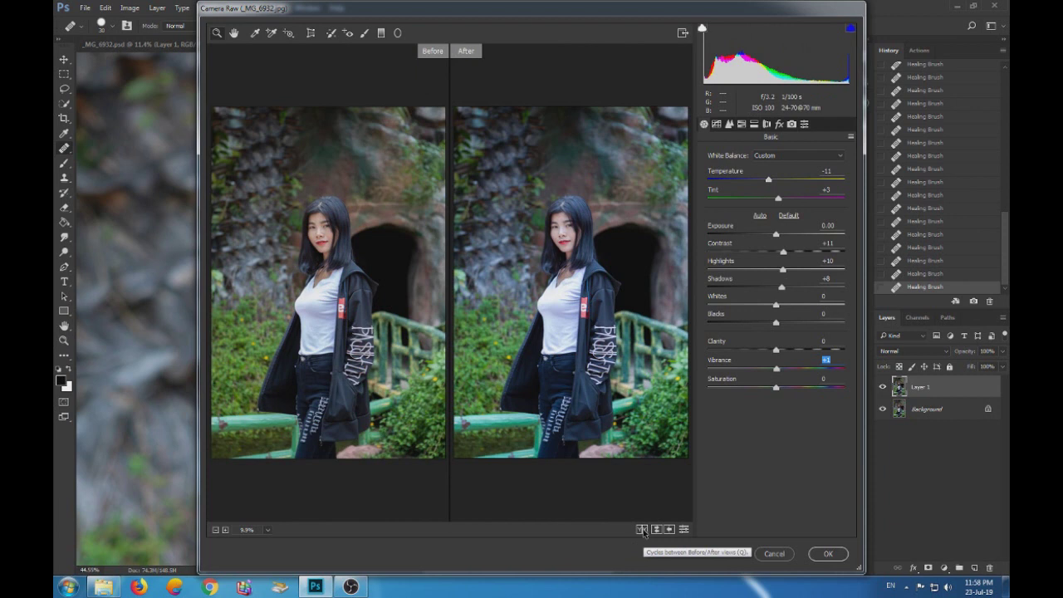
pyautogui.click(820, 555)
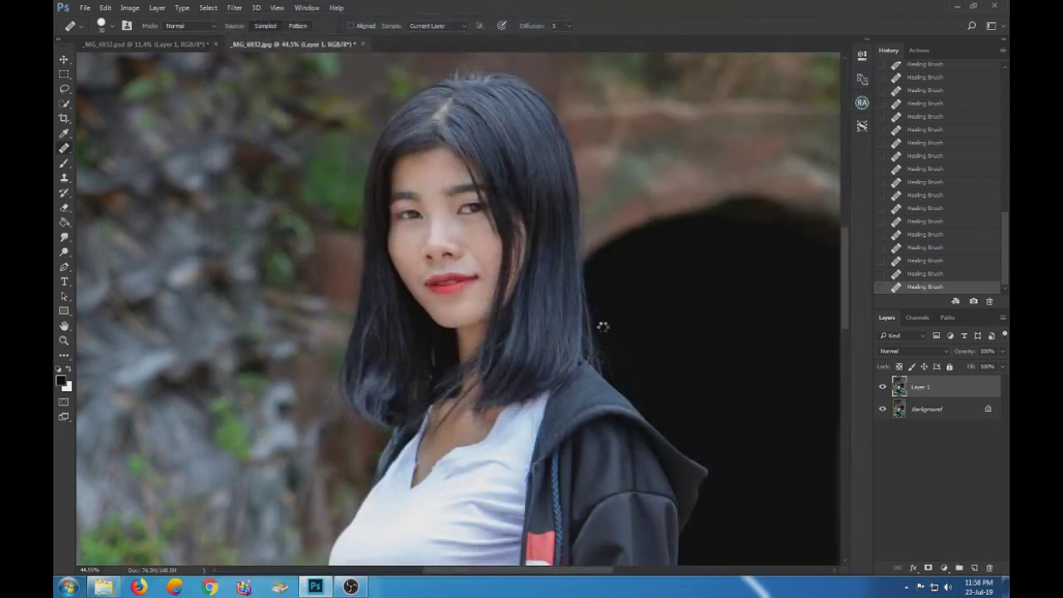
pyautogui.scroll(-5, 601, 328)
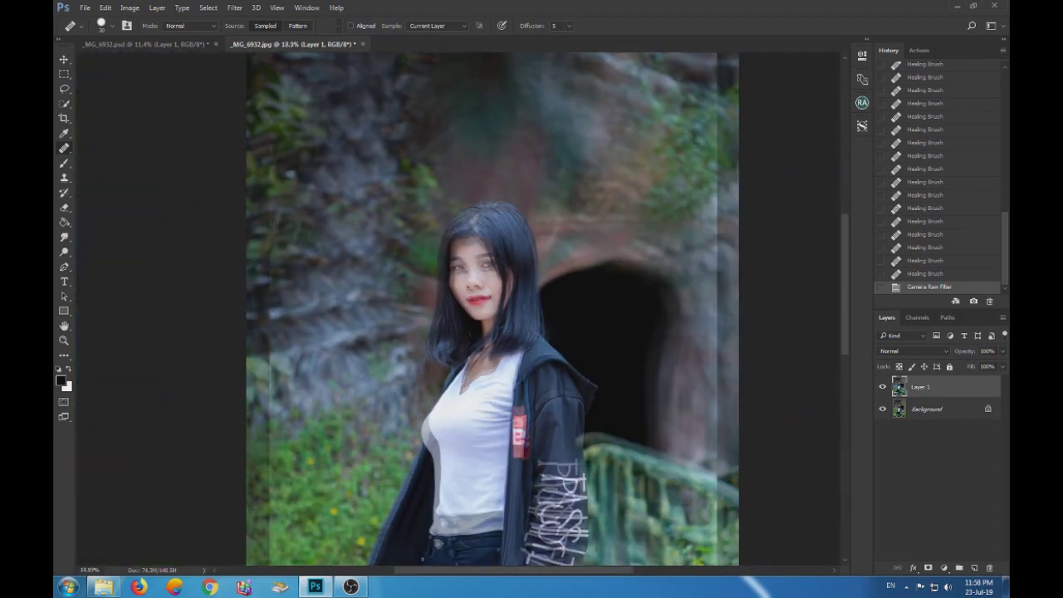
pyautogui.scroll(1, 663, 383)
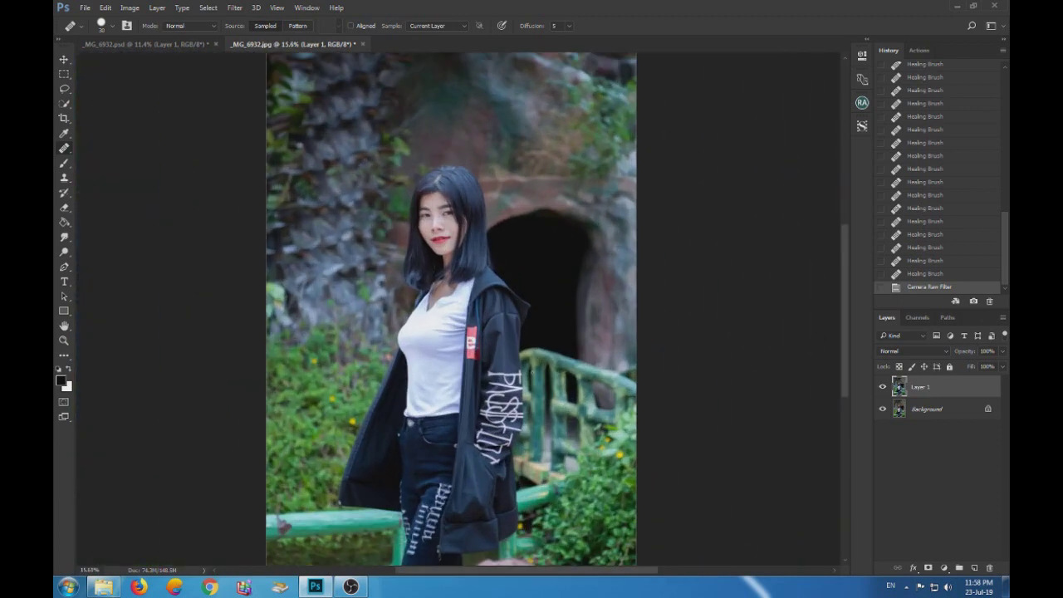
pyautogui.click(883, 386)
pyautogui.click(883, 387)
pyautogui.scroll(3, 502, 287)
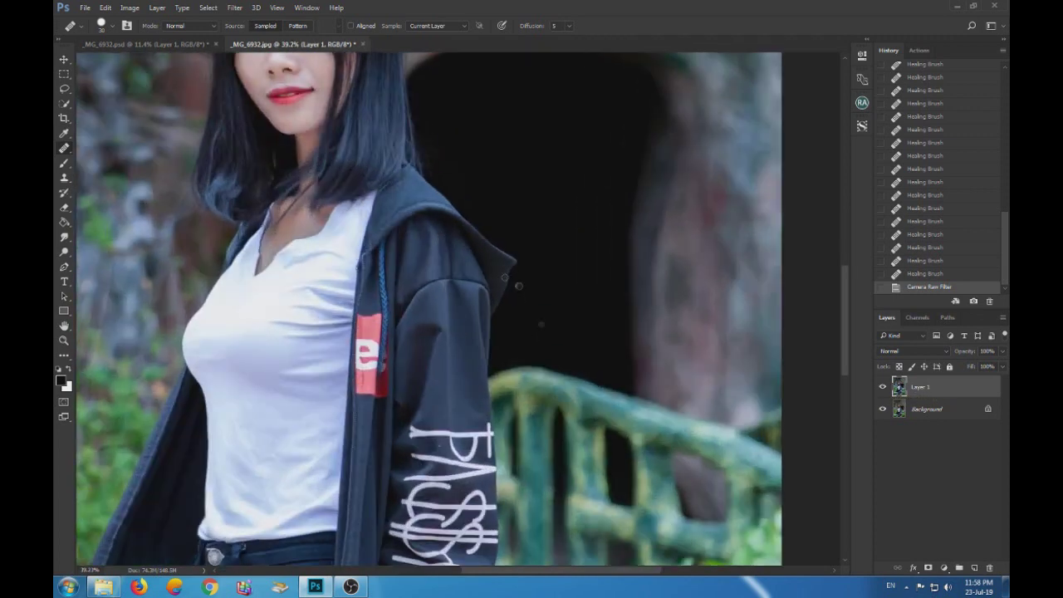
pyautogui.scroll(1, 570, 446)
pyautogui.scroll(1, 571, 445)
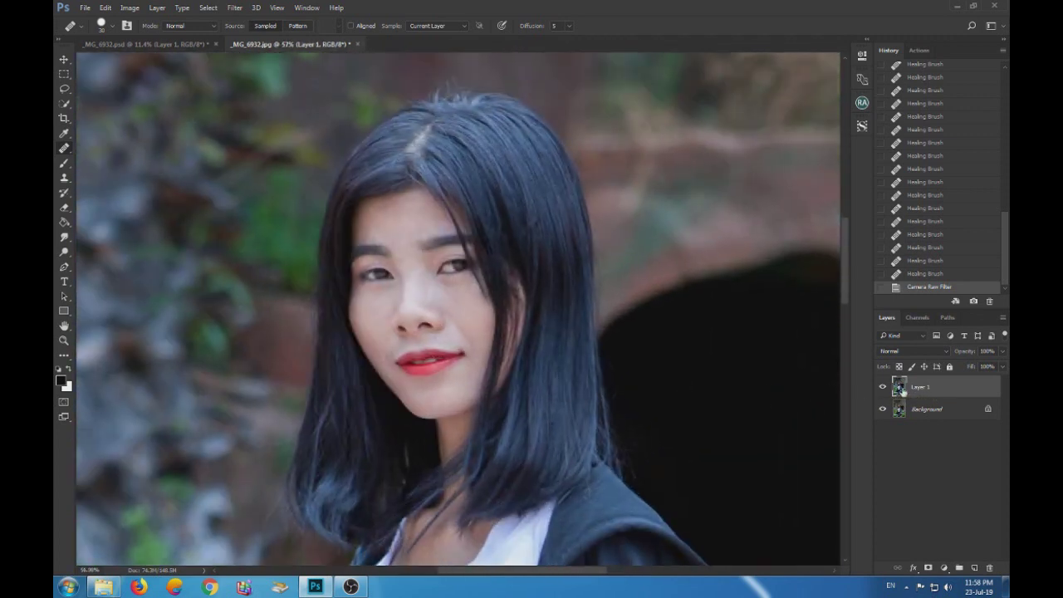
pyautogui.click(881, 388)
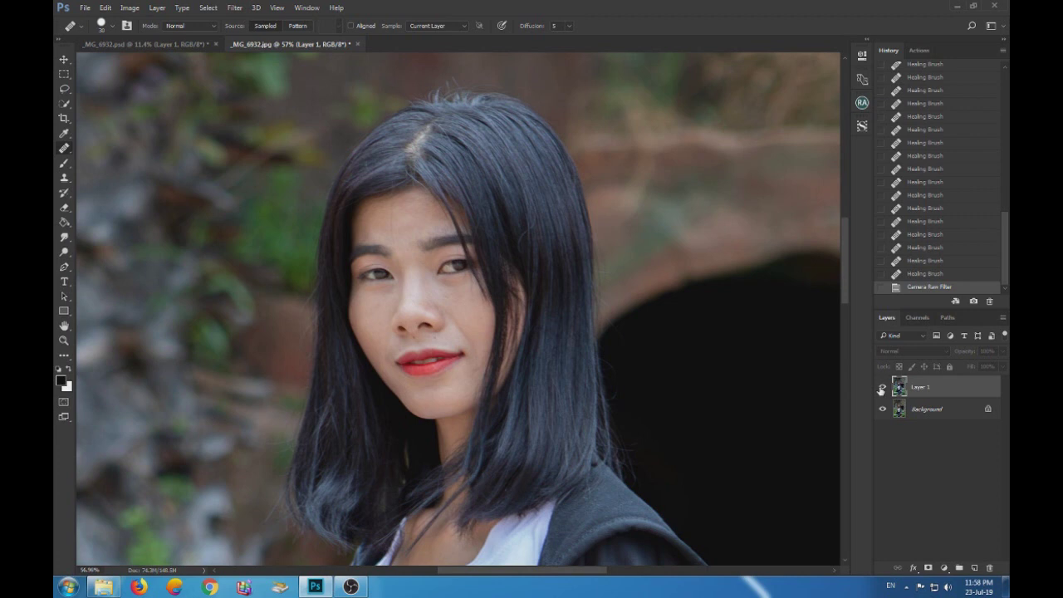
pyautogui.click(882, 388)
pyautogui.click(881, 388)
pyautogui.click(881, 388)
pyautogui.click(881, 388)
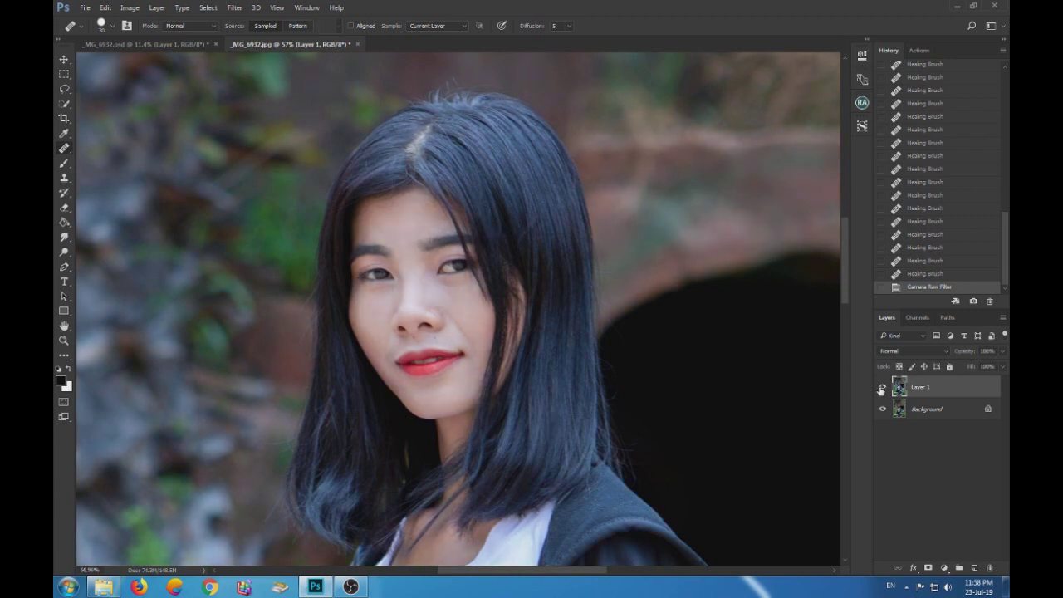
pyautogui.click(881, 388)
pyautogui.scroll(-5, 618, 370)
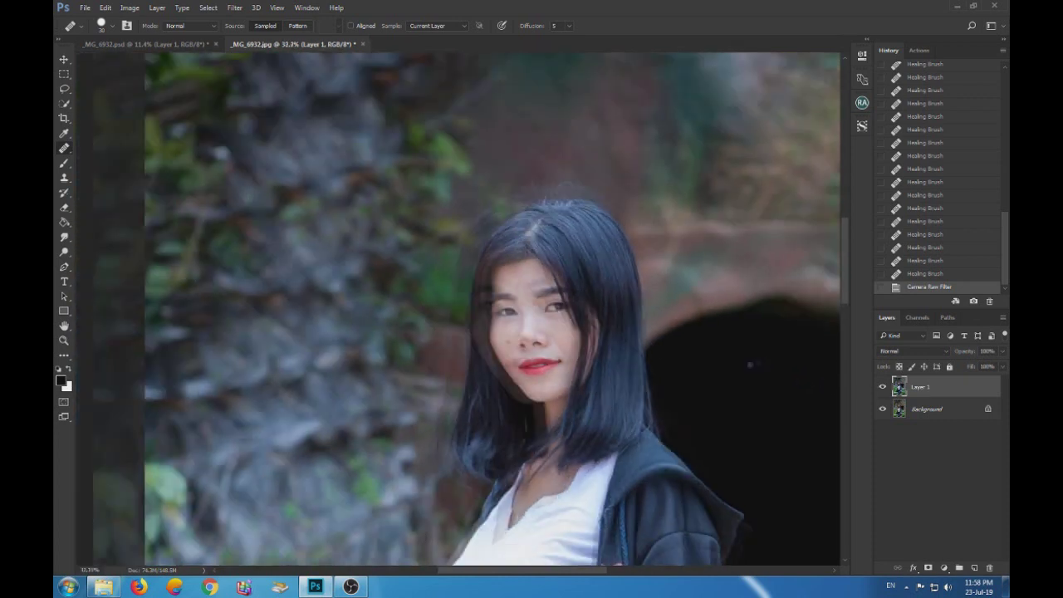
pyautogui.scroll(-3, 625, 366)
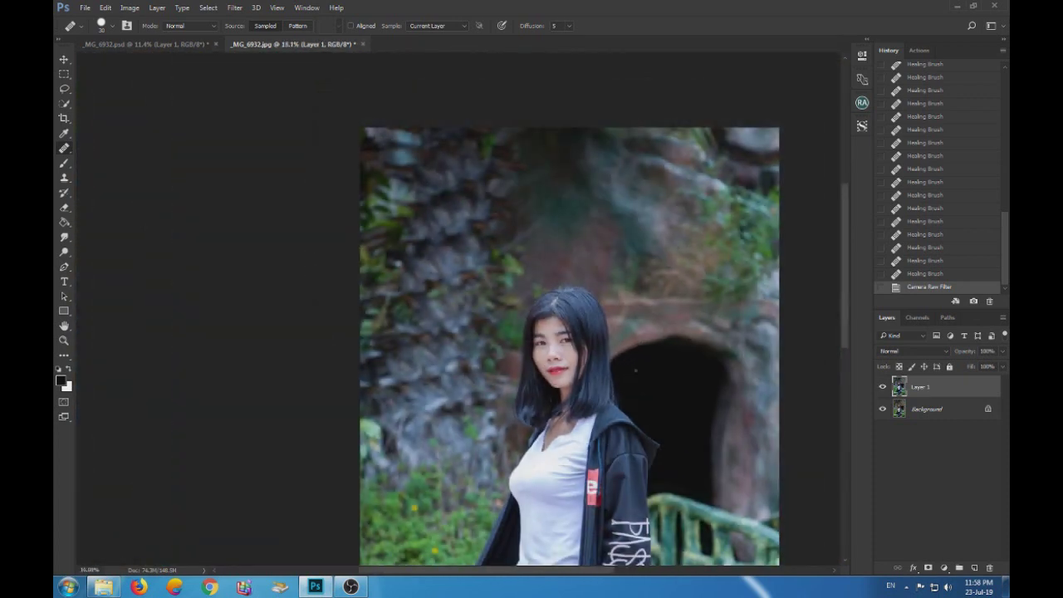
pyautogui.scroll(2, 561, 318)
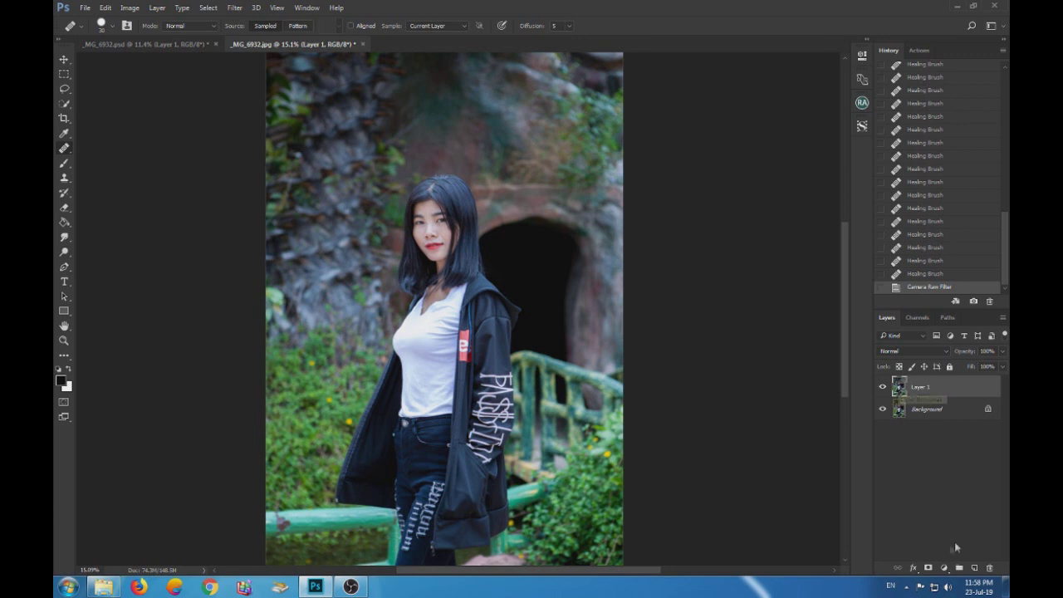
pyautogui.click(944, 567)
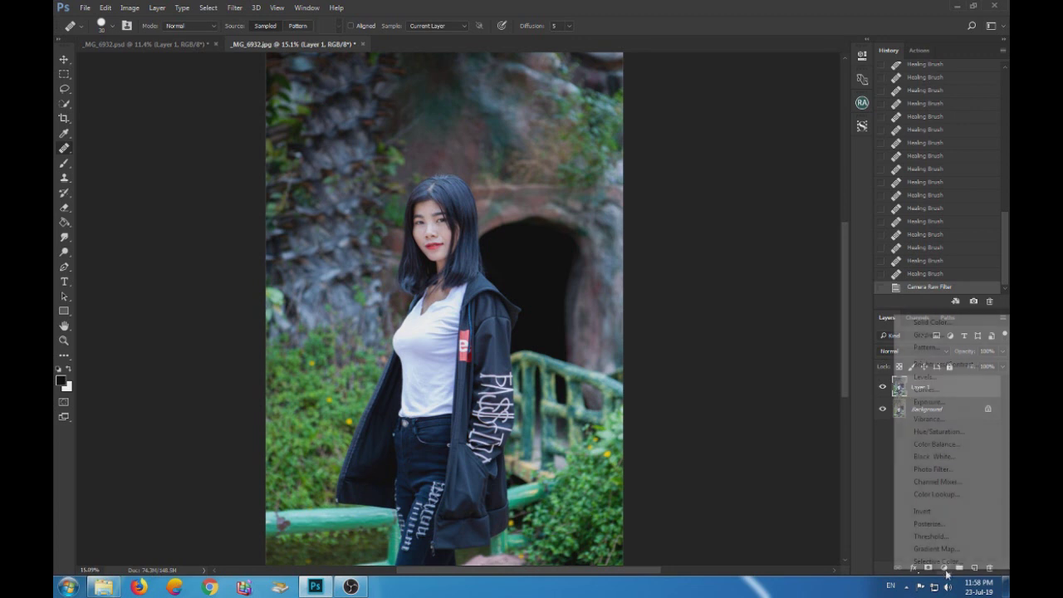
# Add a Levels adjustment layer with midtones at 0.90 and the white point at 249
pyautogui.click(948, 378)
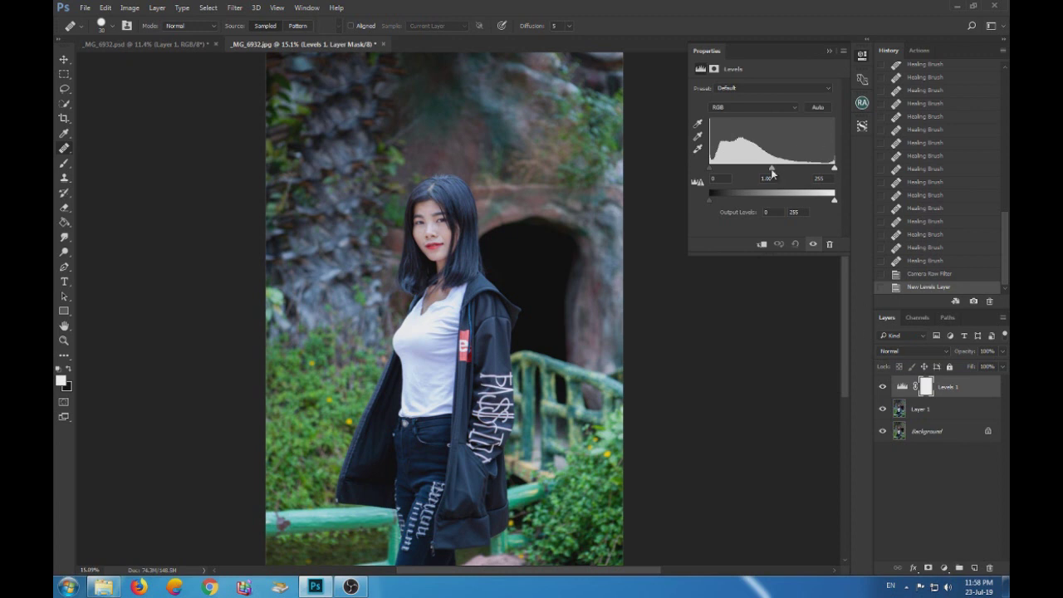
pyautogui.moveTo(771, 169); pyautogui.dragTo(774, 169)
pyautogui.moveTo(776, 170); pyautogui.dragTo(777, 171)
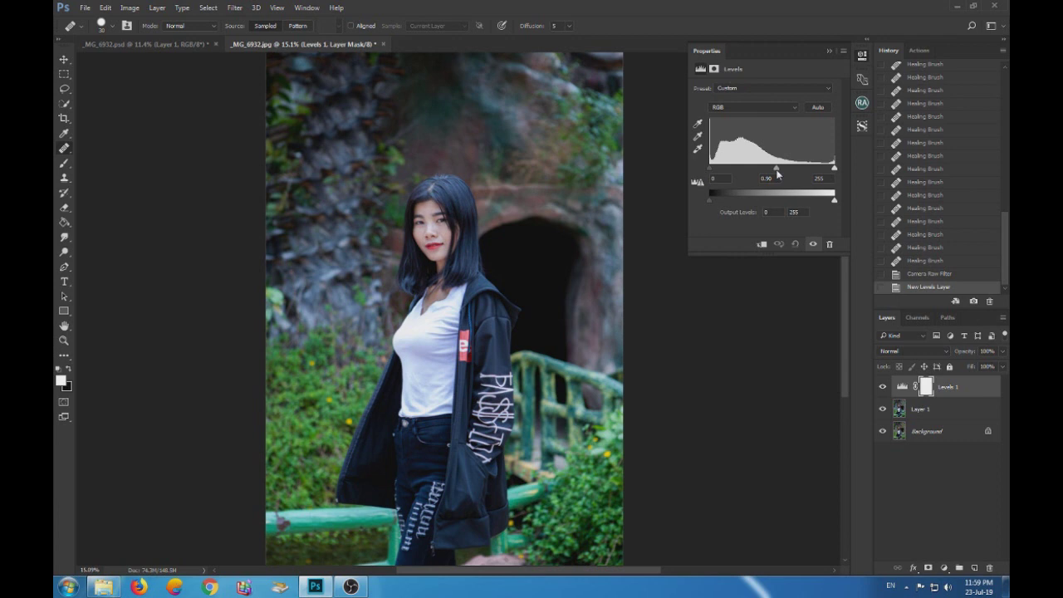
pyautogui.moveTo(833, 169); pyautogui.dragTo(833, 172)
pyautogui.moveTo(708, 170); pyautogui.dragTo(715, 171)
pyautogui.moveTo(714, 171); pyautogui.dragTo(711, 174)
# Compare Levels 1 on and off, close its properties, and select Layer 1
pyautogui.click(884, 387)
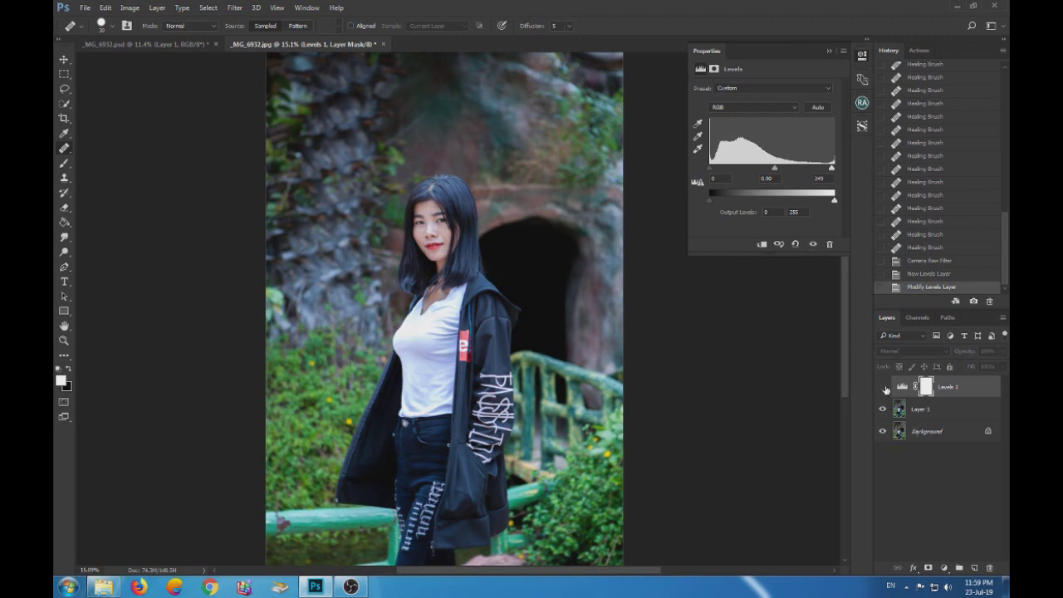
pyautogui.click(883, 386)
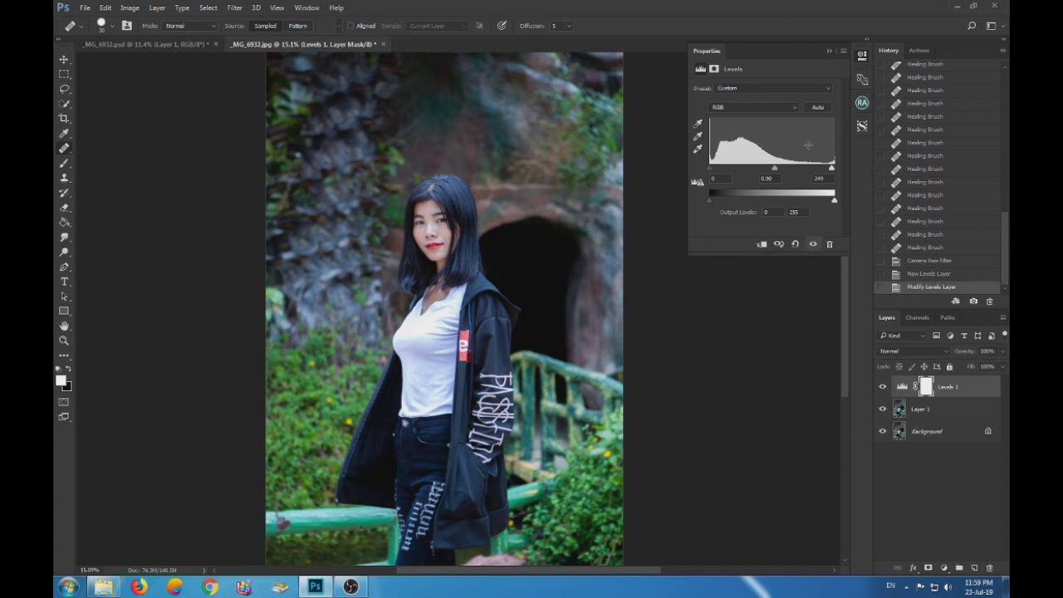
pyautogui.click(828, 51)
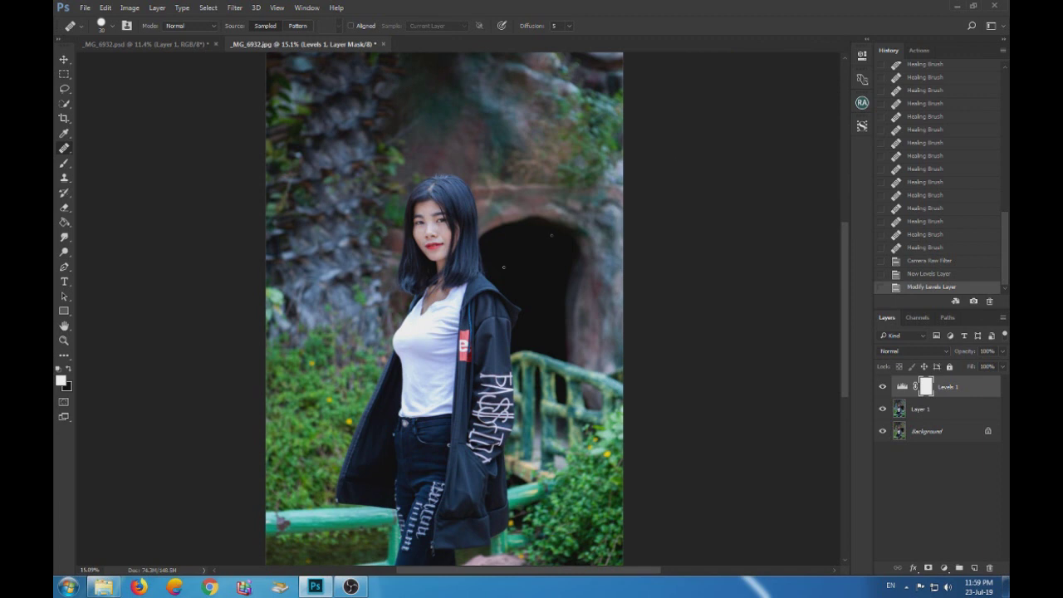
pyautogui.scroll(-2, 486, 334)
pyautogui.scroll(3, 544, 316)
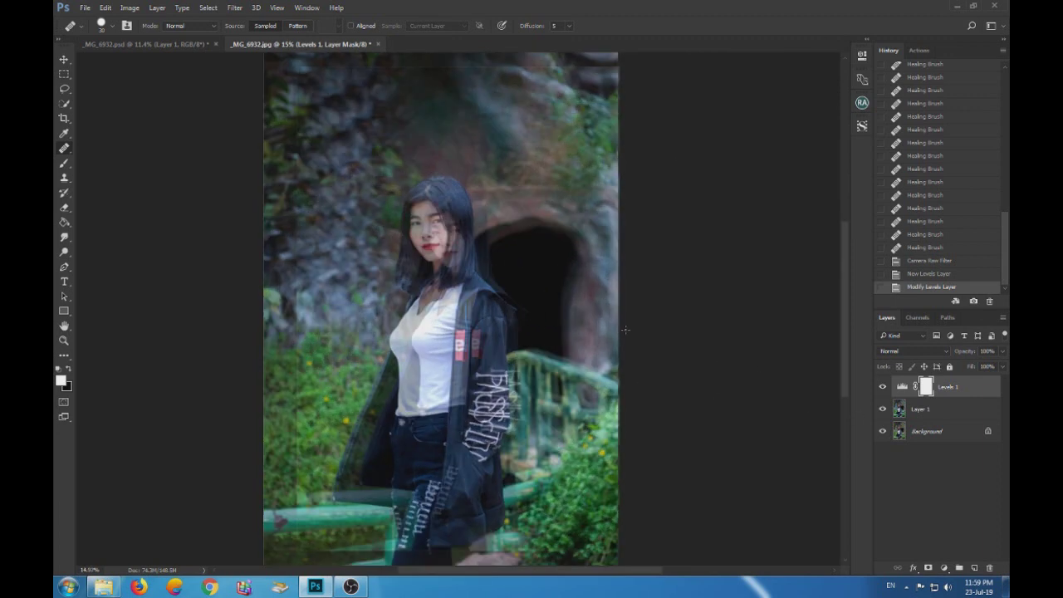
pyautogui.scroll(-1, 324, 307)
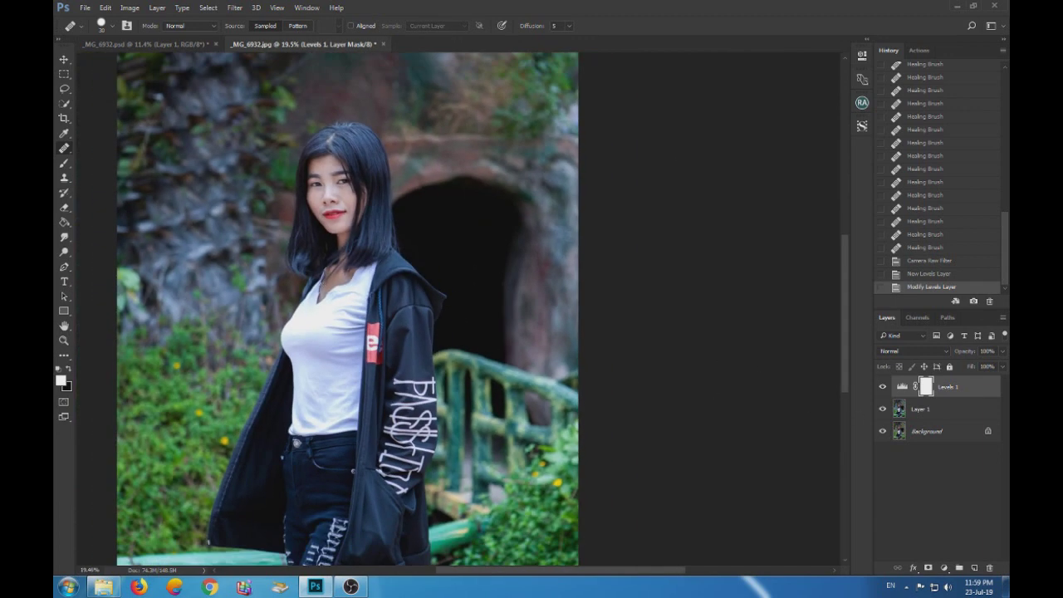
pyautogui.scroll(1, 278, 224)
pyautogui.scroll(1, 403, 214)
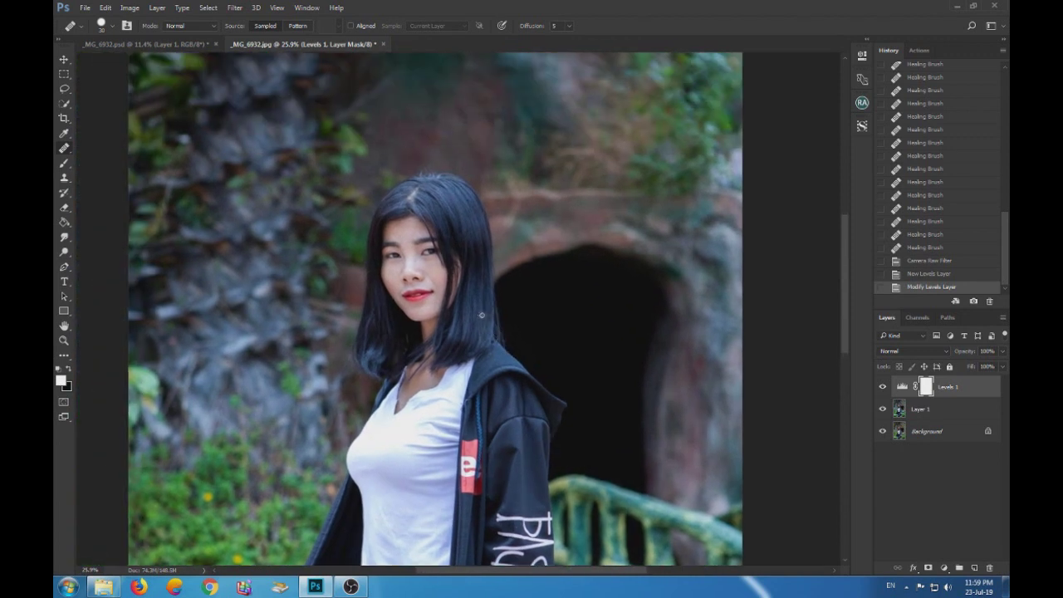
pyautogui.scroll(-2, 481, 314)
pyautogui.scroll(-1, 485, 314)
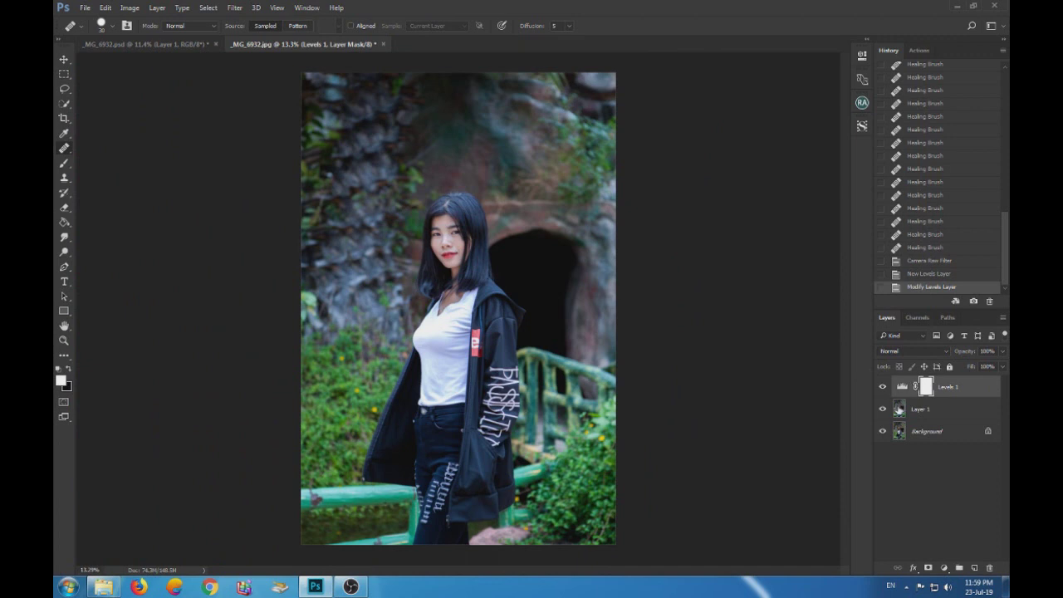
pyautogui.click(898, 409)
# Duplicate Layer 1, delete the copy, and add a Curves adjustment layer
pyautogui.hotkey('ctrl', 'j')
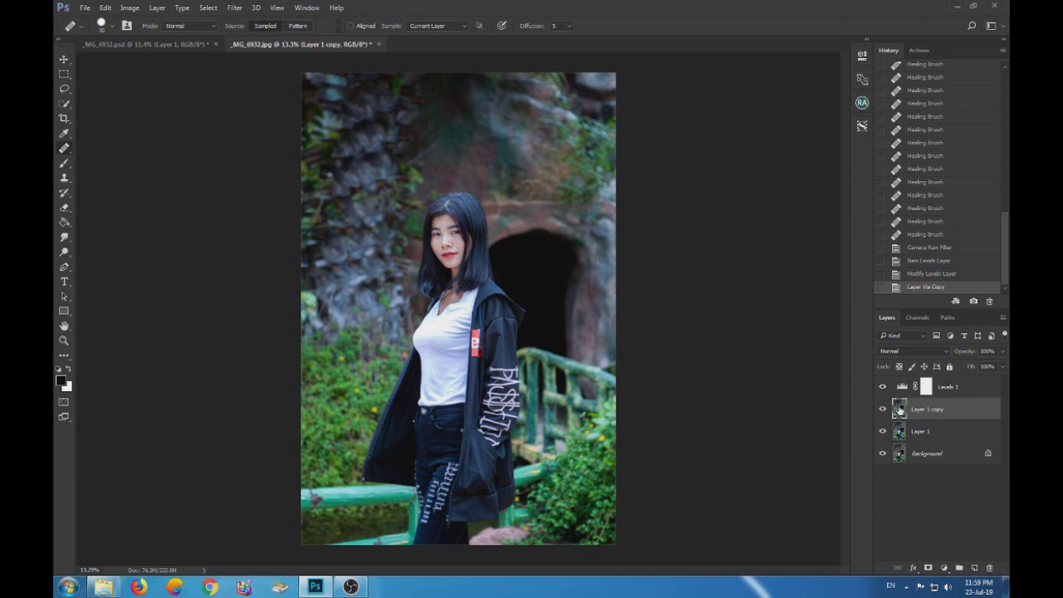
pyautogui.press('Delete')
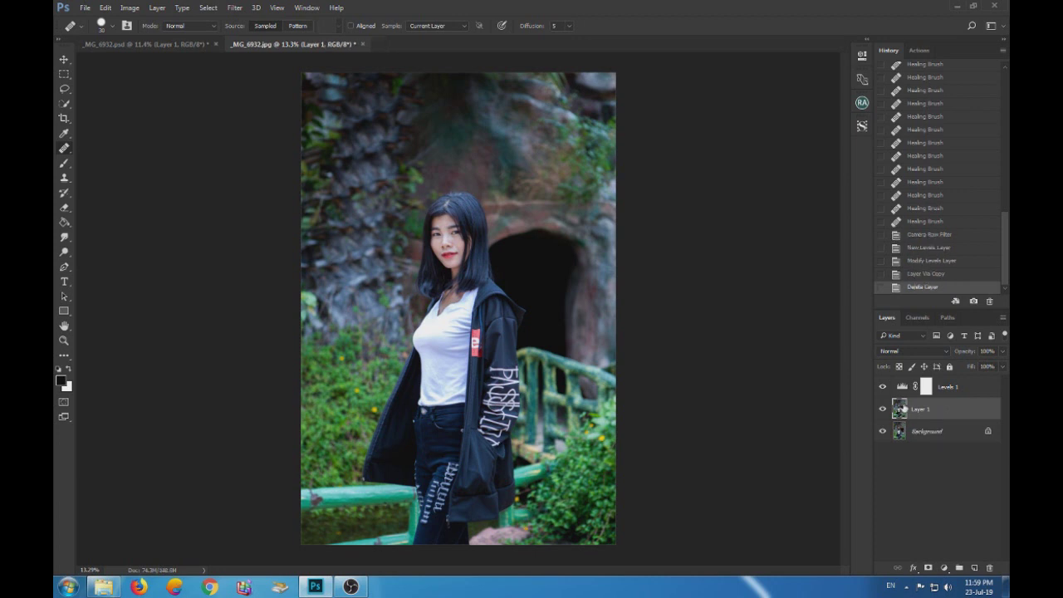
pyautogui.click(945, 569)
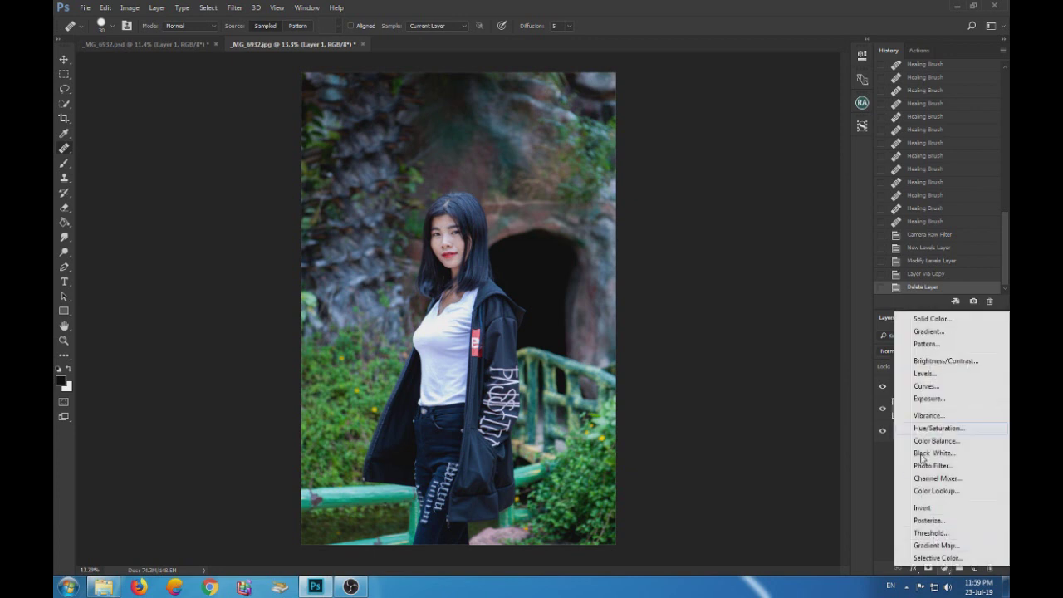
pyautogui.click(938, 387)
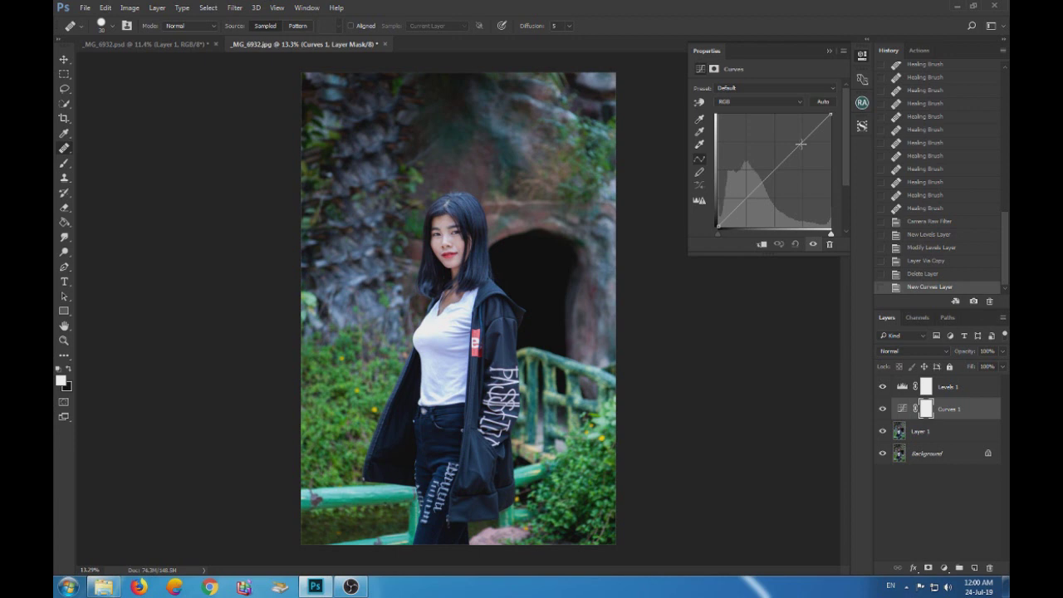
# Nudge one Curves point slightly and move Curves 1 above Levels 1, comparing on/off
pyautogui.click(799, 145)
pyautogui.moveTo(799, 145); pyautogui.dragTo(798, 148)
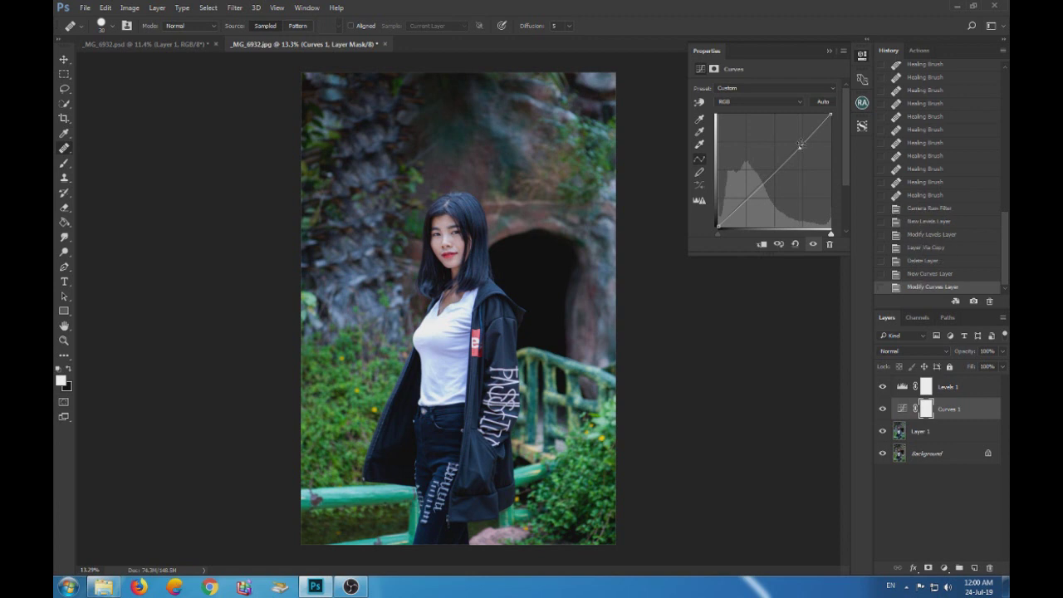
pyautogui.click(829, 50)
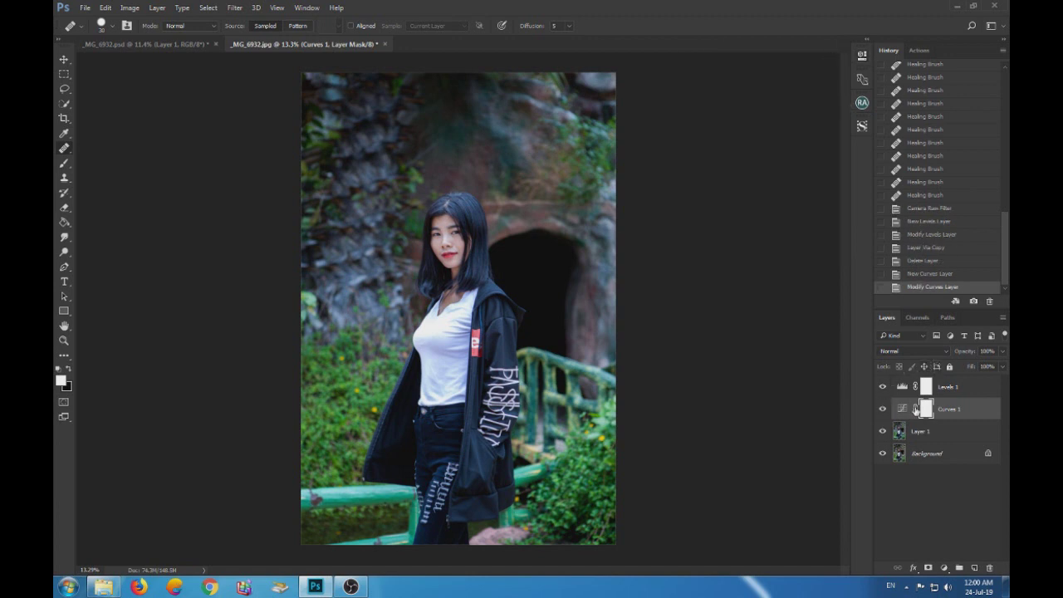
pyautogui.moveTo(902, 400); pyautogui.dragTo(902, 410)
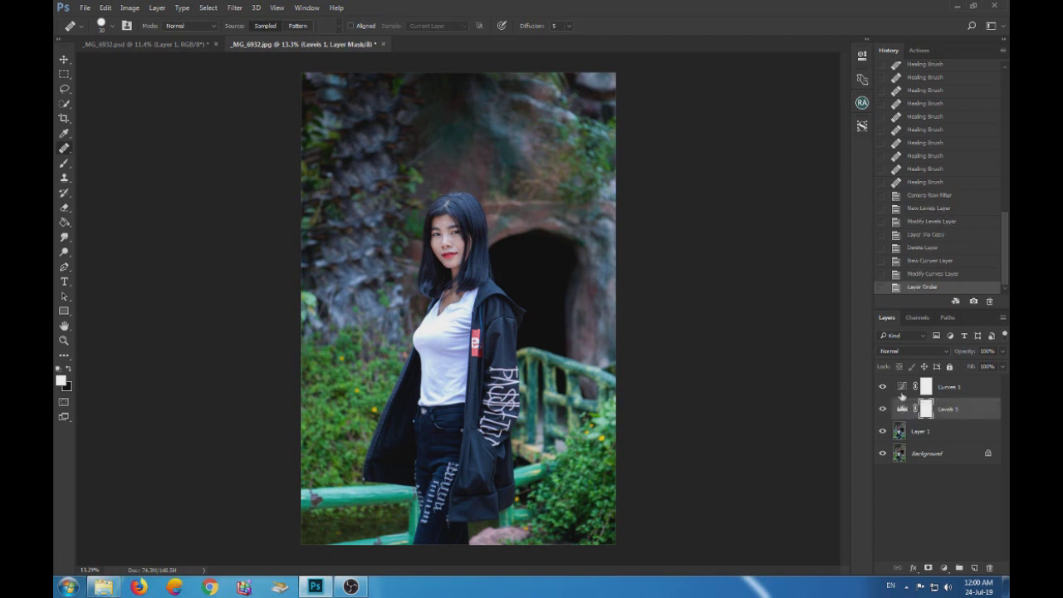
pyautogui.click(894, 386)
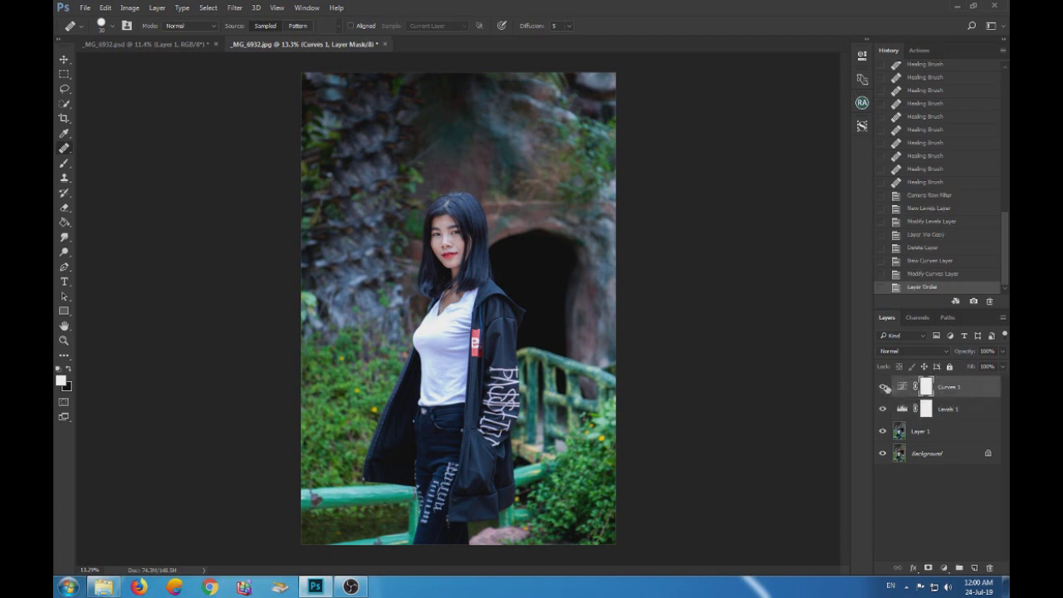
pyautogui.click(882, 387)
pyautogui.click(882, 387)
pyautogui.click(944, 568)
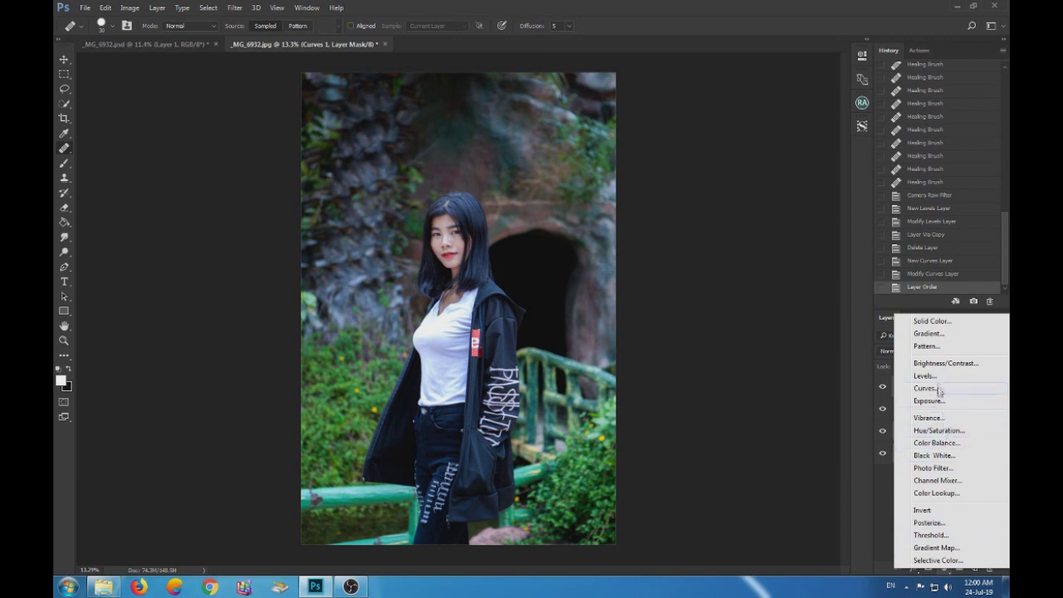
# Add a Color Balance layer with Midtones Cyan-Red -28, Magenta-Green -20, Yellow-Blue 0
pyautogui.click(945, 451)
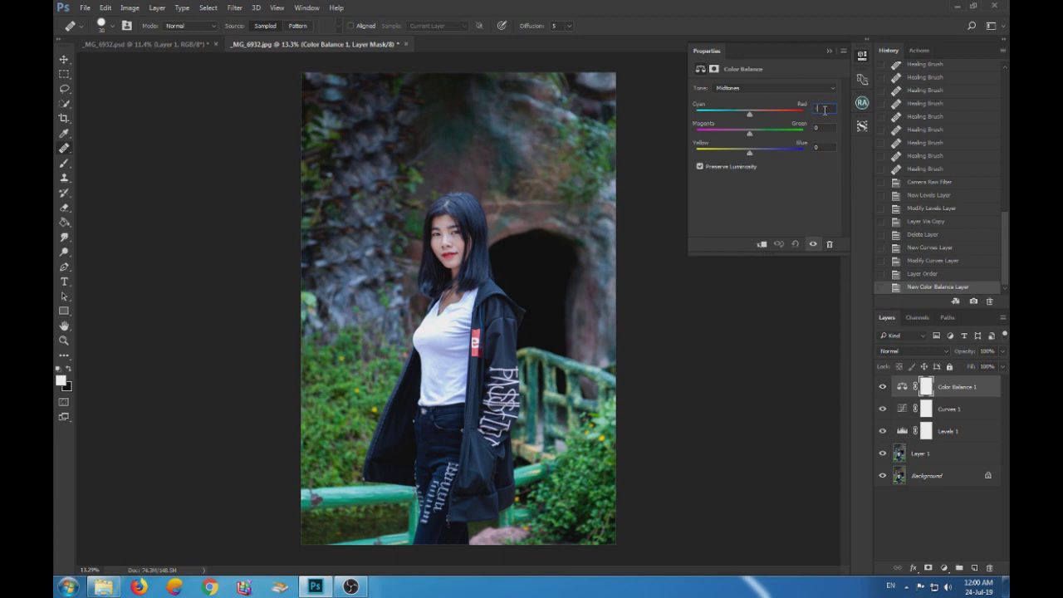
pyautogui.write('-28')
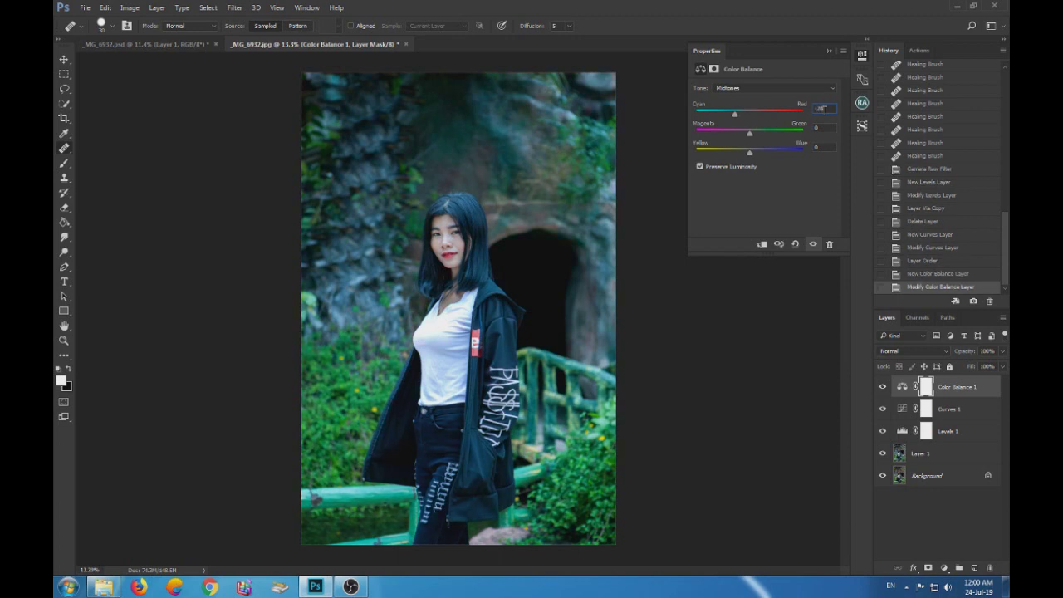
pyautogui.click(823, 127)
pyautogui.press('BackSpace')
pyautogui.write('-20')
pyautogui.click(824, 149)
pyautogui.press('BackSpace')
pyautogui.write('-8')
pyautogui.write('0')
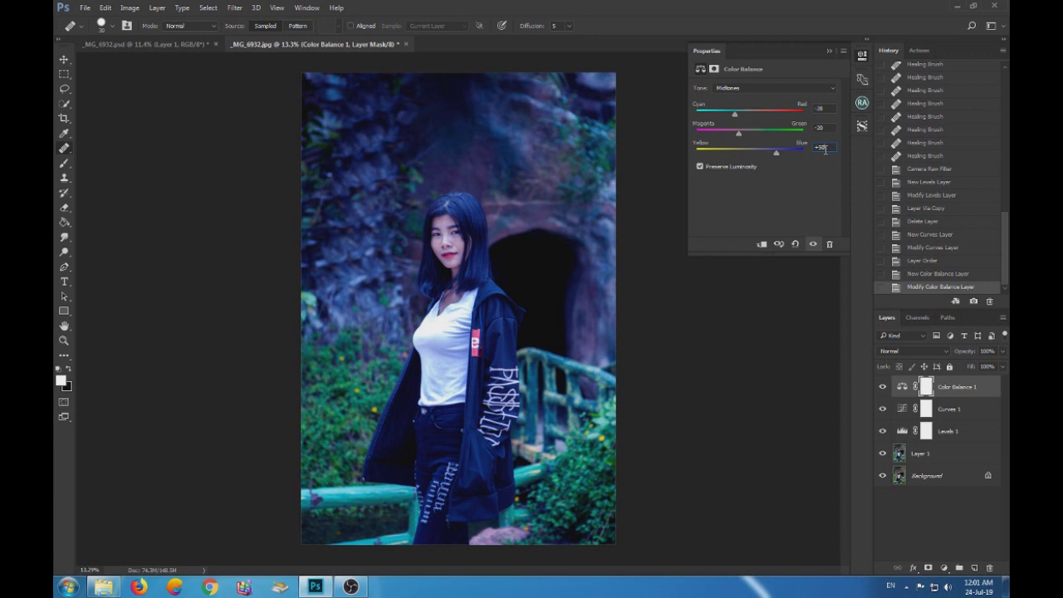
pyautogui.press('BackSpace')
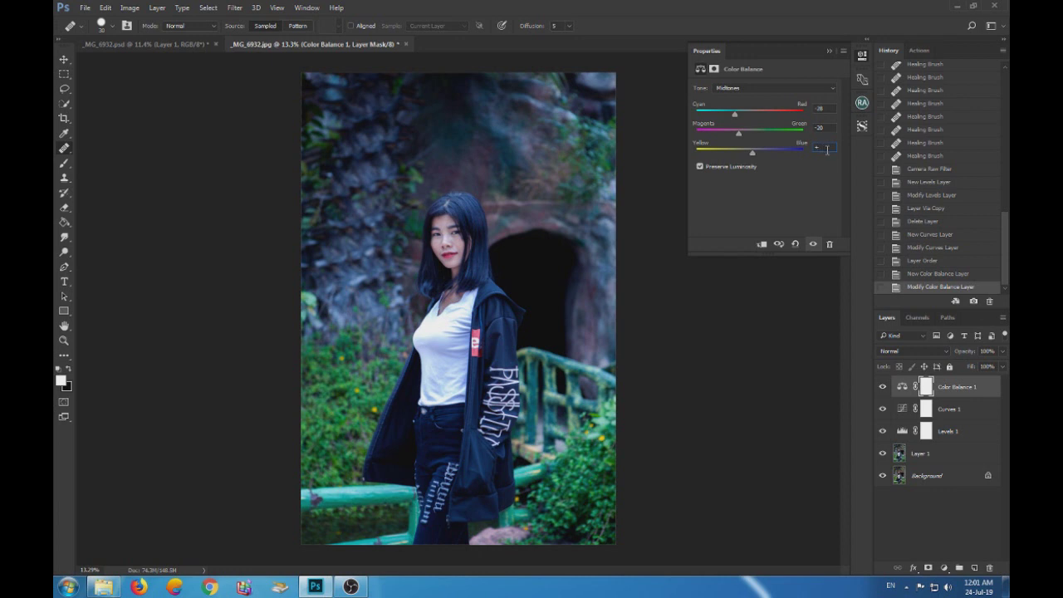
pyautogui.press('BackSpace')
pyautogui.write('0')
# Push Yellow-Blue to a small positive value, close Properties, and select Layer 1
pyautogui.moveTo(749, 154); pyautogui.dragTo(757, 160)
pyautogui.moveTo(756, 160); pyautogui.dragTo(757, 161)
pyautogui.moveTo(757, 160); pyautogui.dragTo(745, 160)
pyautogui.moveTo(744, 161); pyautogui.dragTo(753, 164)
pyautogui.click(830, 51)
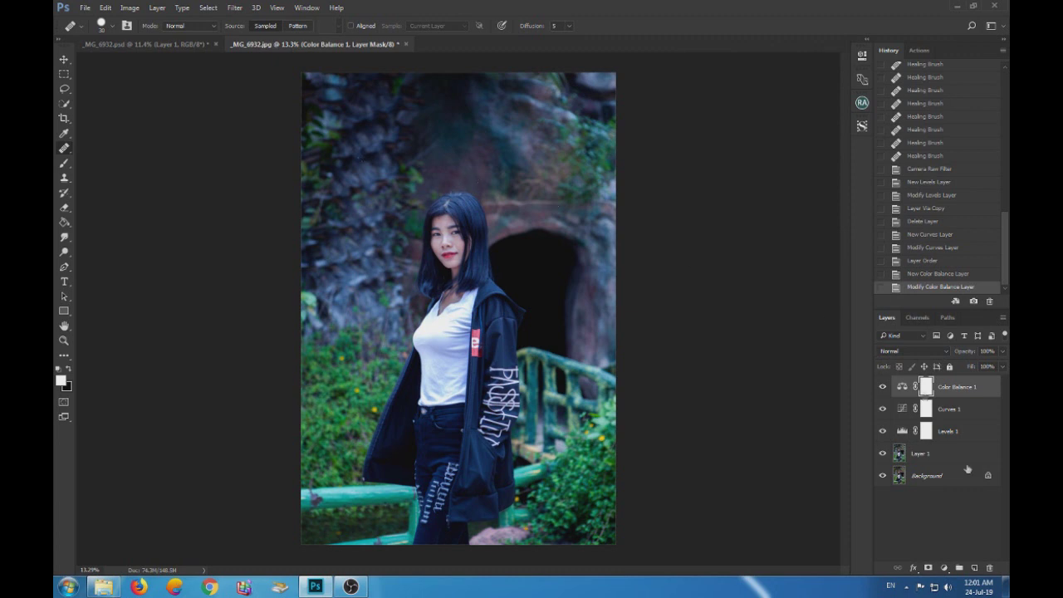
pyautogui.click(882, 386)
pyautogui.click(900, 454)
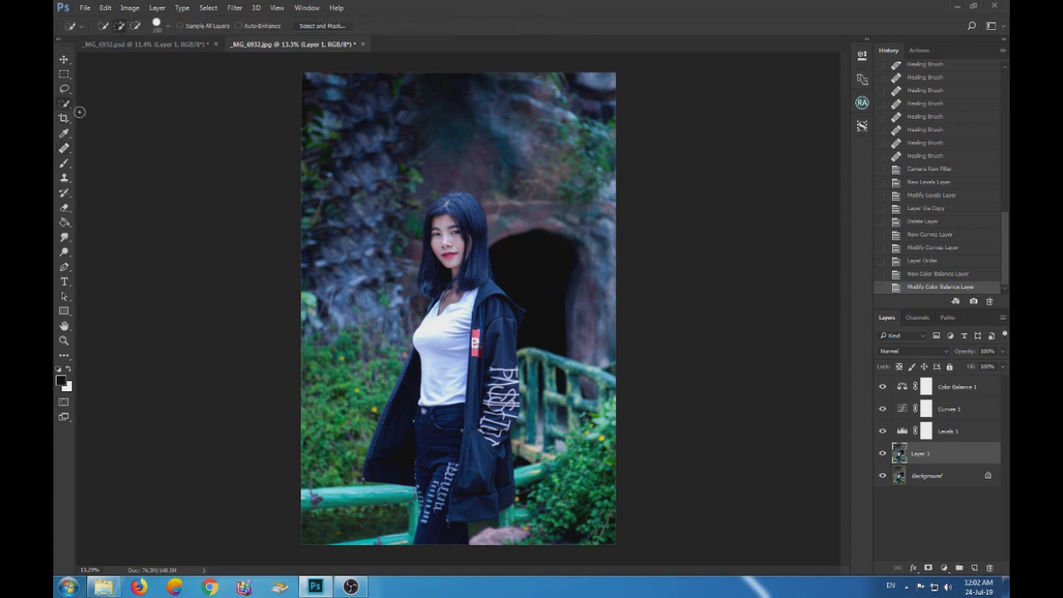
# Quick-select the woman's hair, refining the forehead hairline and left hair edge
pyautogui.scroll(5, 433, 180)
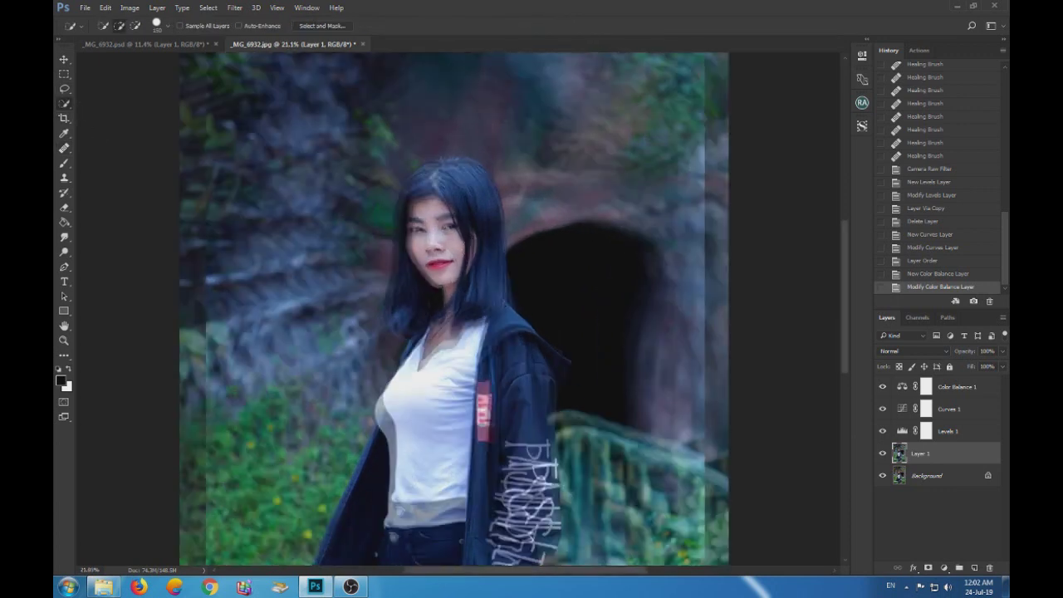
pyautogui.moveTo(461, 212)
pyautogui.mouseDown()
pyautogui.moveTo(447, 189)
pyautogui.moveTo(452, 134)
pyautogui.mouseUp()
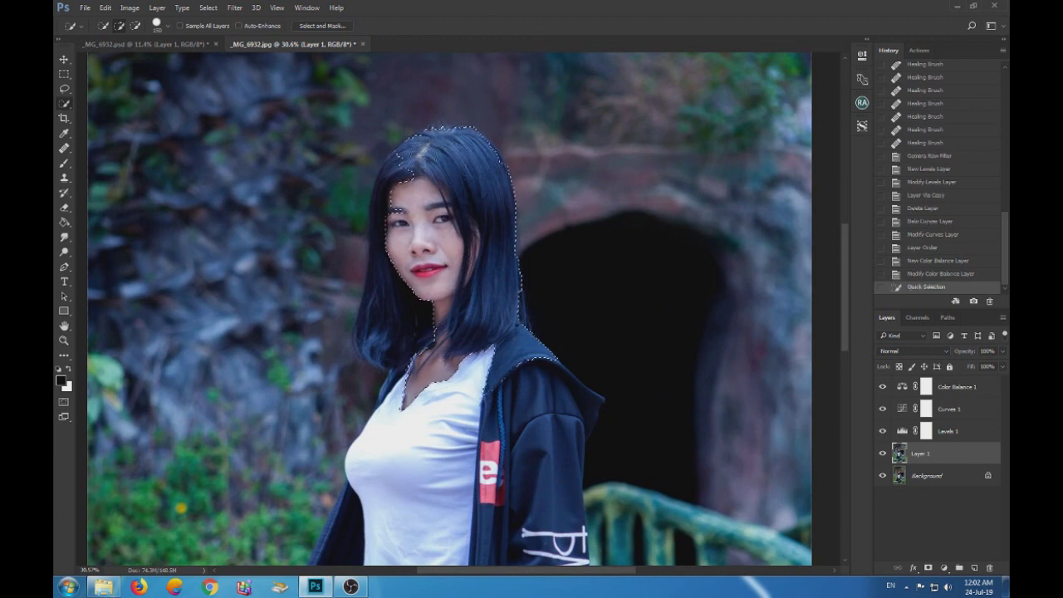
pyautogui.moveTo(397, 195)
pyautogui.mouseDown()
pyautogui.moveTo(407, 174)
pyautogui.moveTo(510, 309)
pyautogui.mouseUp()
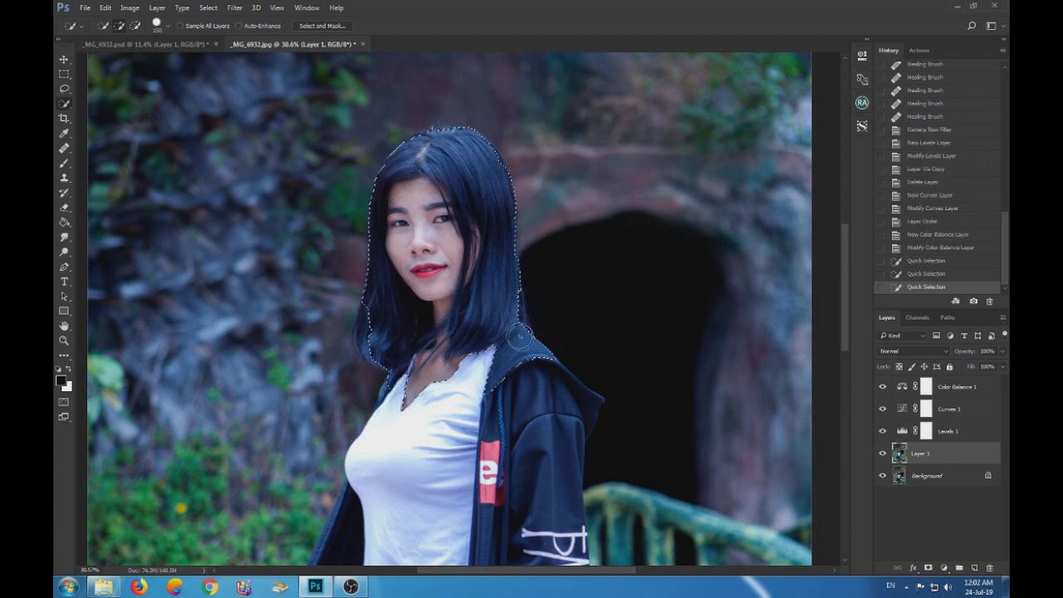
pyautogui.moveTo(512, 309)
pyautogui.mouseDown()
pyautogui.moveTo(523, 337)
pyautogui.moveTo(411, 386)
pyautogui.mouseUp()
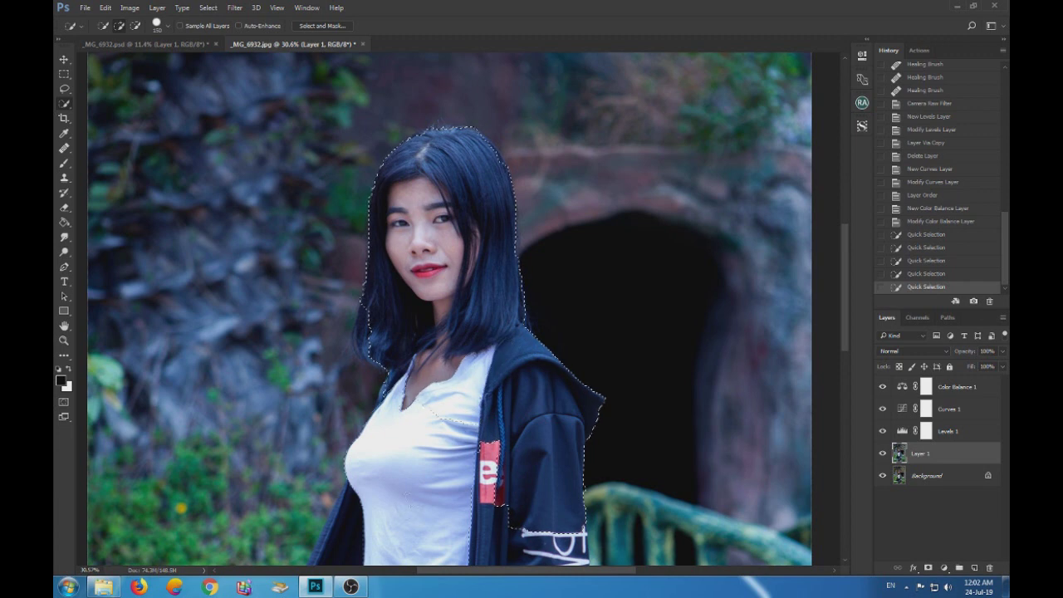
pyautogui.scroll(-3, 438, 405)
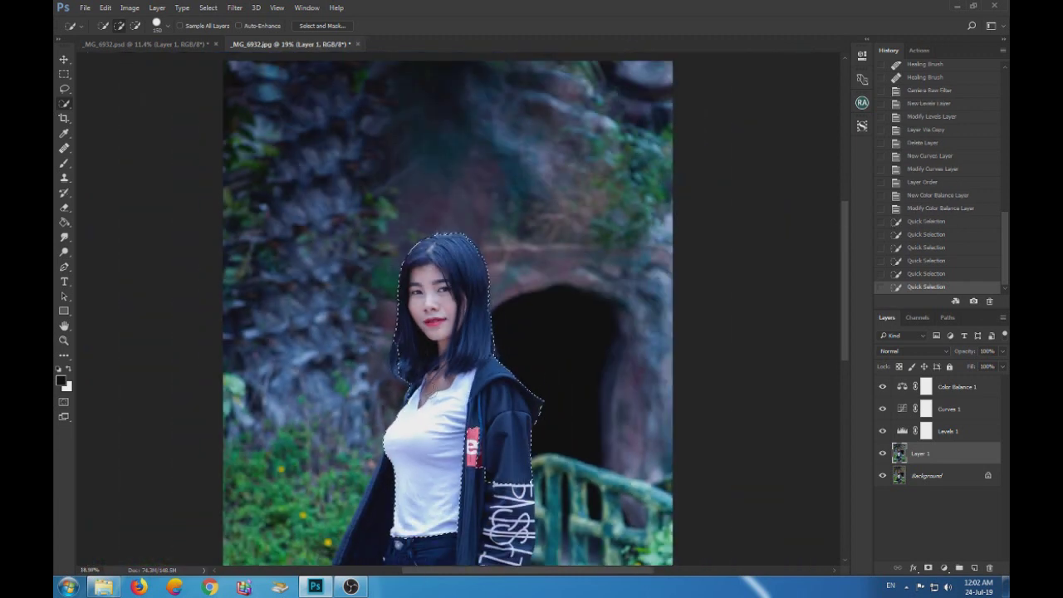
pyautogui.click(398, 363)
pyautogui.click(397, 365)
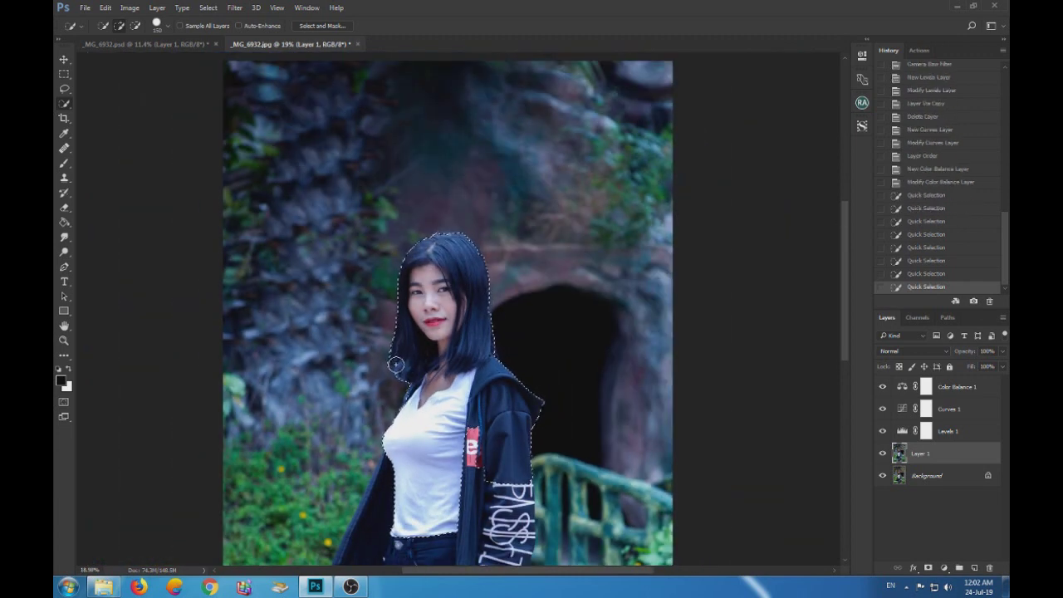
pyautogui.scroll(-2, 396, 366)
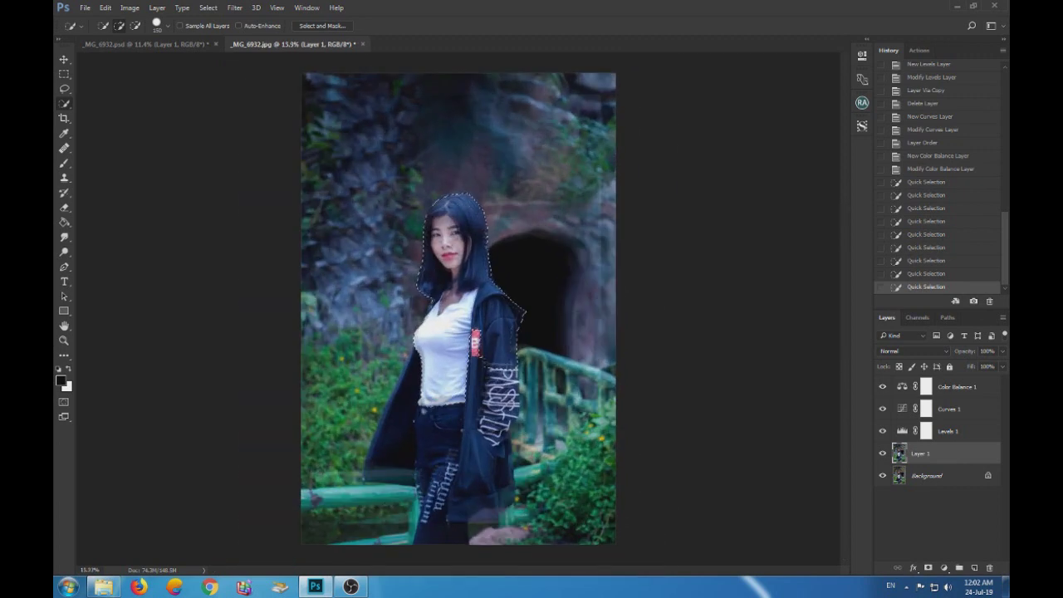
# Extend the selection down the jacket sleeve and tighten it around the sleeve lettering
pyautogui.moveTo(491, 358); pyautogui.dragTo(498, 448)
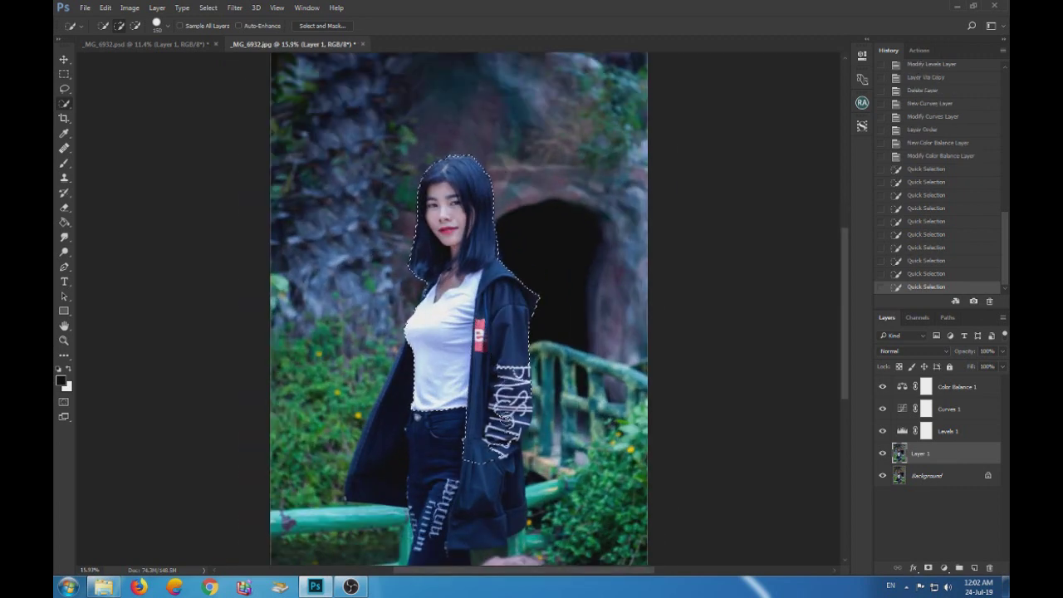
pyautogui.click(513, 371)
pyautogui.click(513, 387)
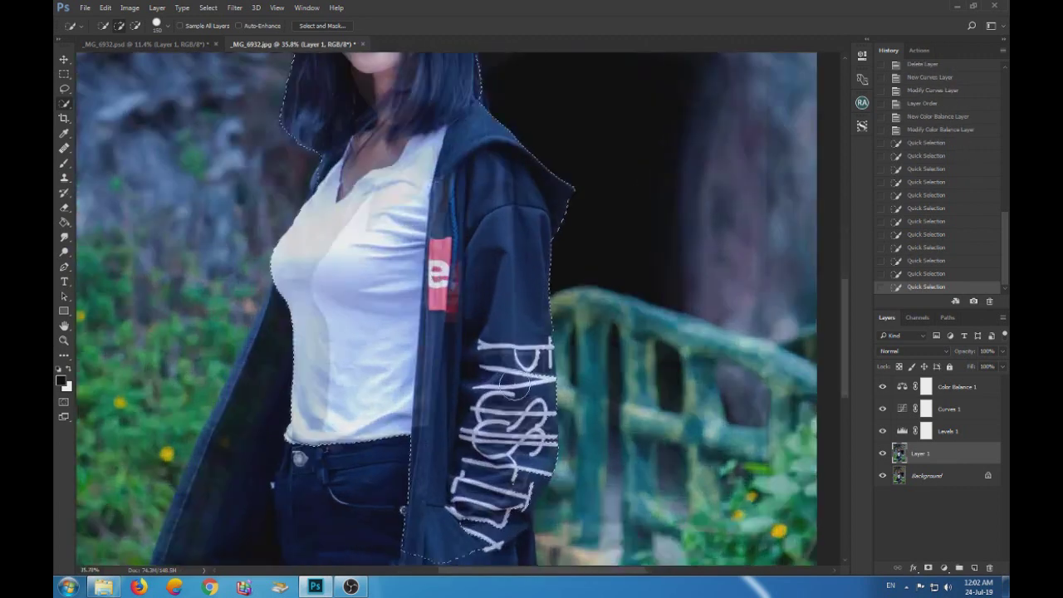
pyautogui.scroll(5, 513, 387)
pyautogui.click(521, 357)
pyautogui.click(542, 345)
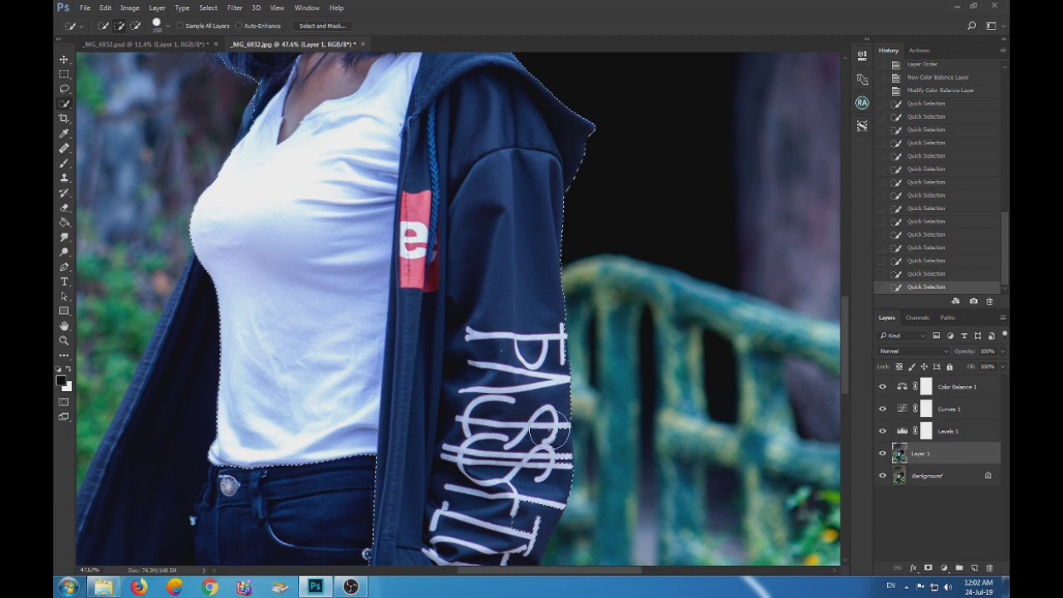
pyautogui.click(541, 457)
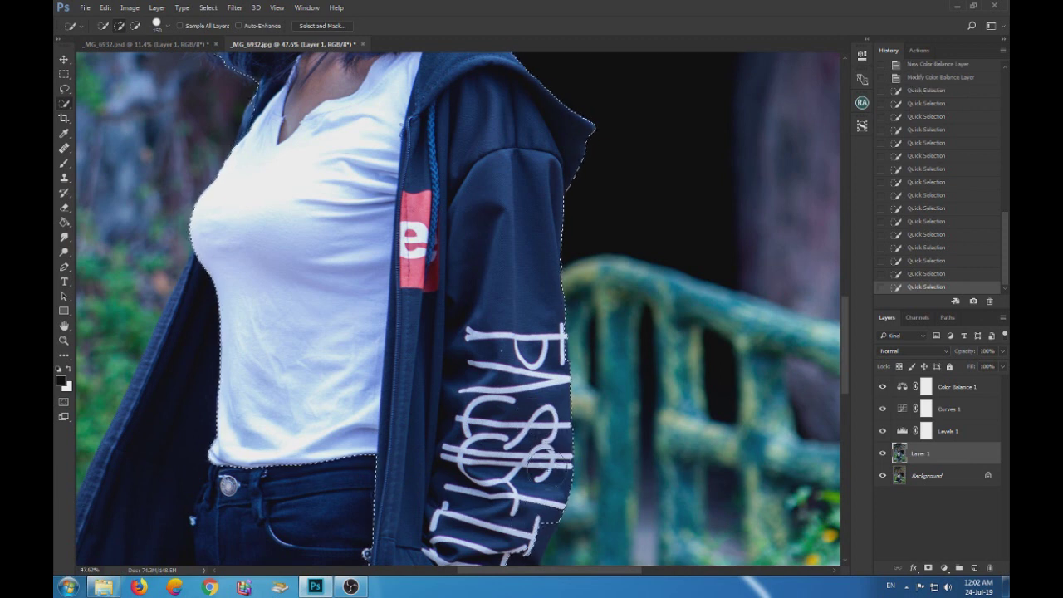
pyautogui.scroll(-2, 336, 457)
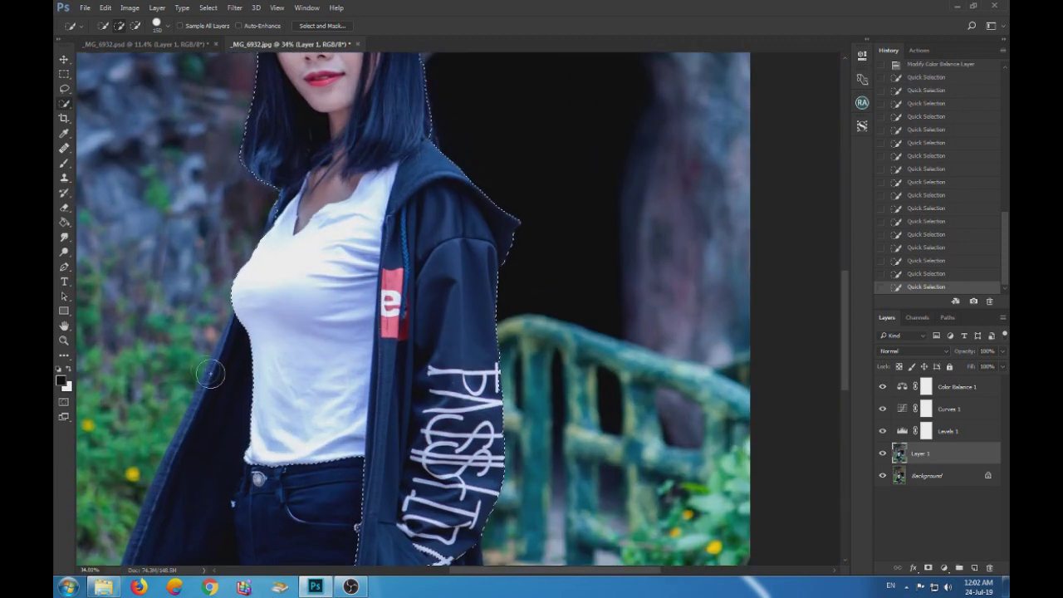
# Push the selection out to the jacket's left outer edge, then switch to Subtract mode
pyautogui.click(209, 498)
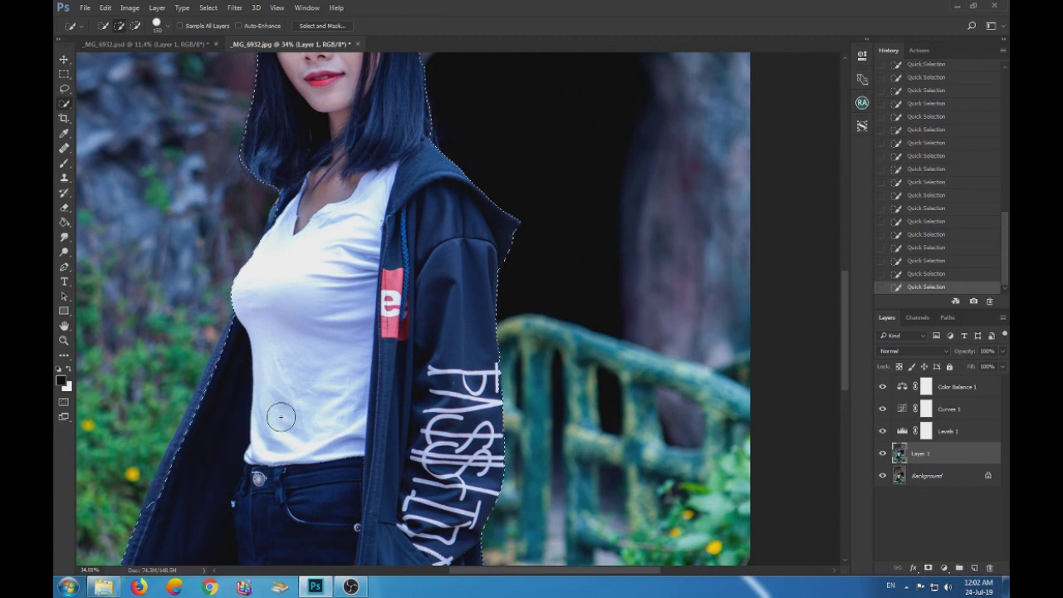
pyautogui.scroll(2, 276, 396)
pyautogui.scroll(1, 315, 348)
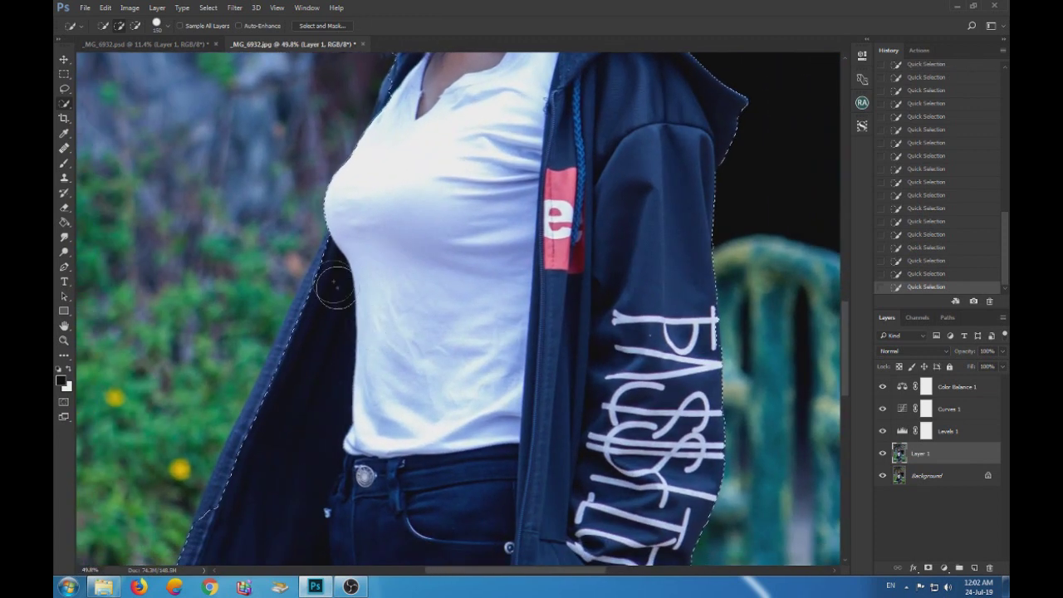
pyautogui.moveTo(336, 259); pyautogui.dragTo(281, 422)
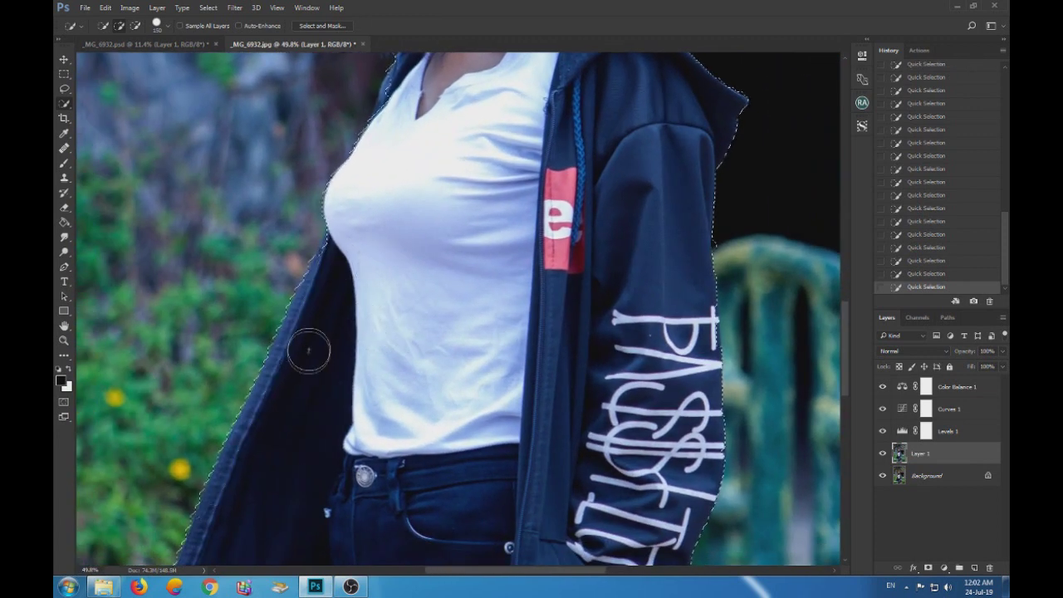
pyautogui.scroll(-5, 280, 422)
pyautogui.scroll(-3, 366, 465)
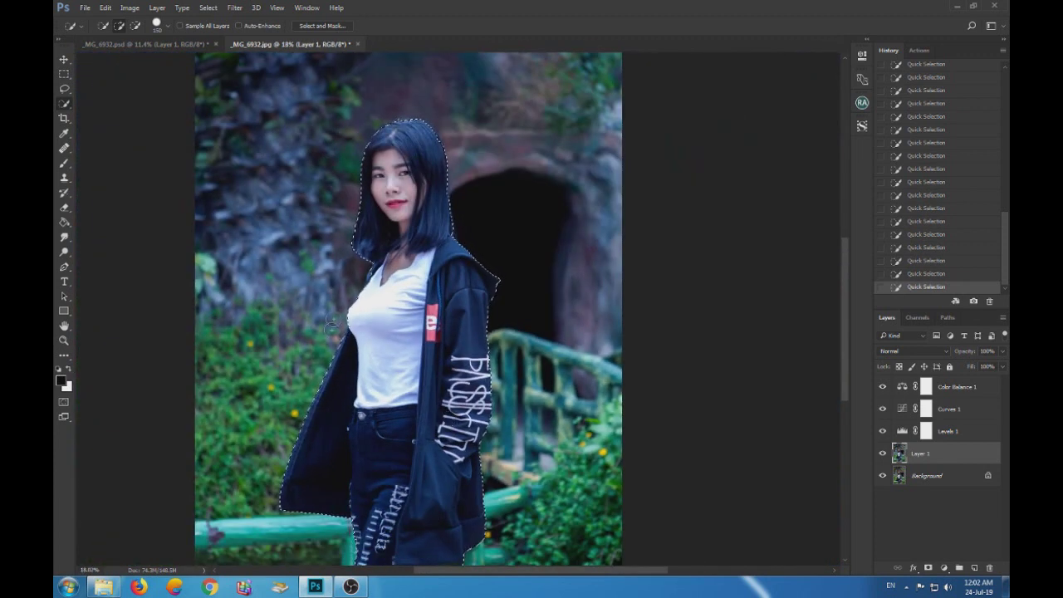
pyautogui.scroll(-3, 541, 361)
pyautogui.scroll(3, 440, 409)
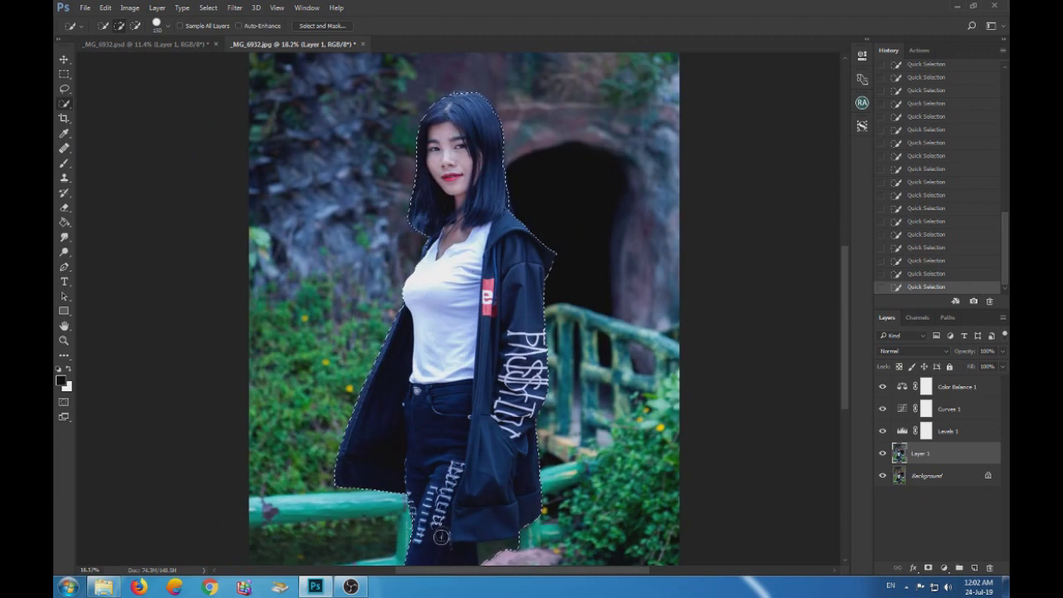
pyautogui.scroll(-3, 493, 450)
pyautogui.scroll(2, 493, 450)
pyautogui.scroll(2, 492, 501)
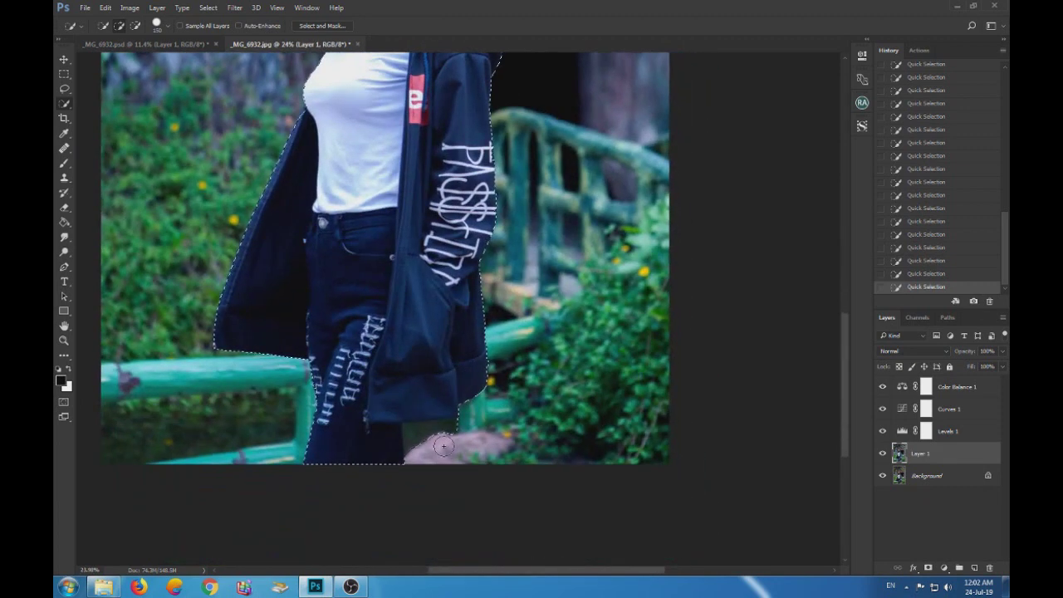
pyautogui.press('alt')
pyautogui.scroll(-2, 395, 371)
pyautogui.scroll(-1, 393, 370)
pyautogui.scroll(1, 423, 290)
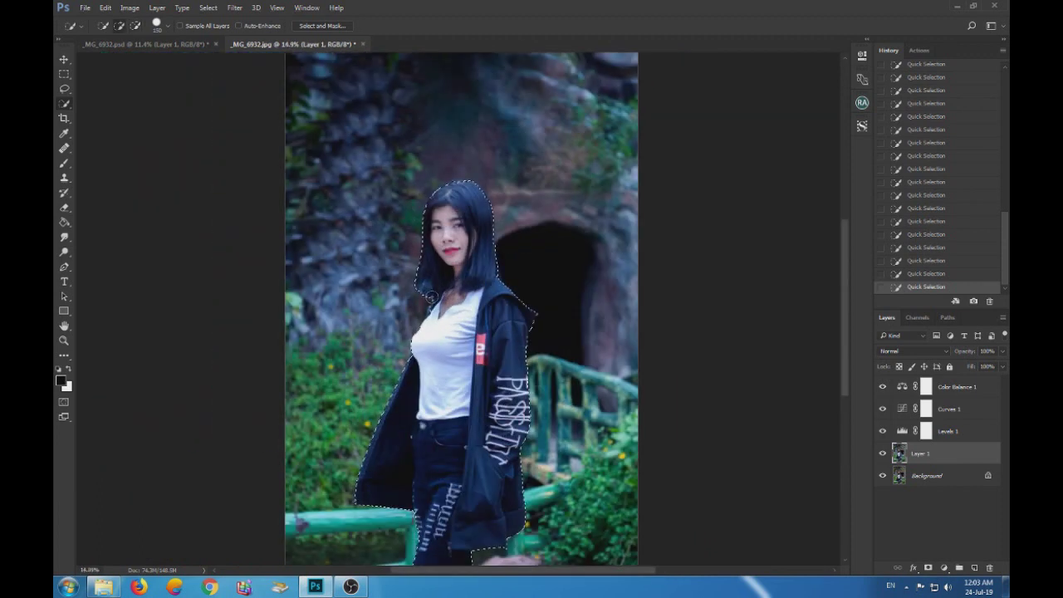
pyautogui.scroll(1, 448, 307)
pyautogui.rightClick(467, 318)
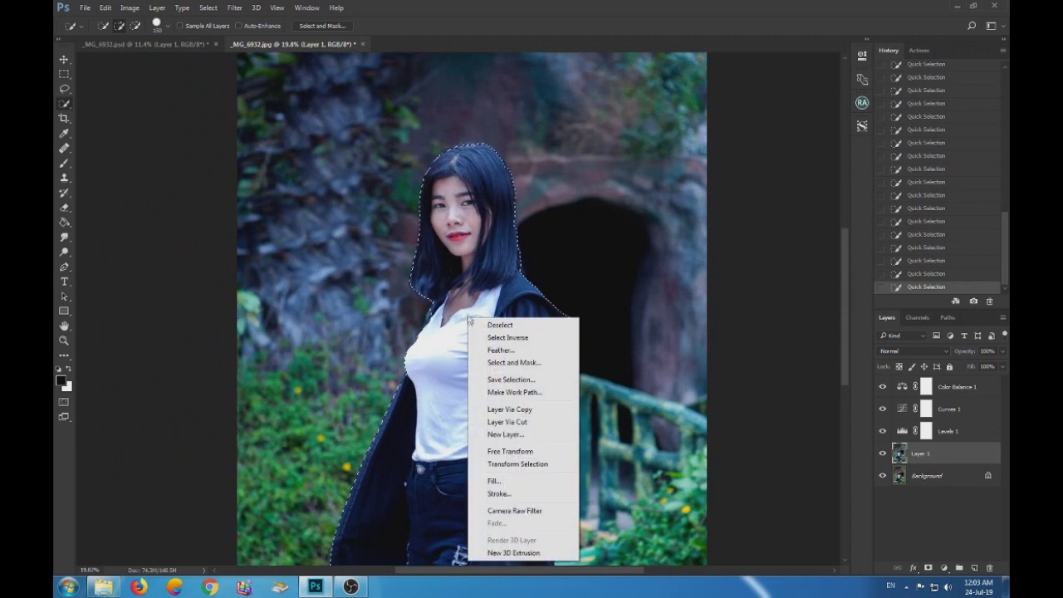
# Refine the selected woman in Select and Mask and output her to a new layer, Layer 1 copy
pyautogui.click(496, 362)
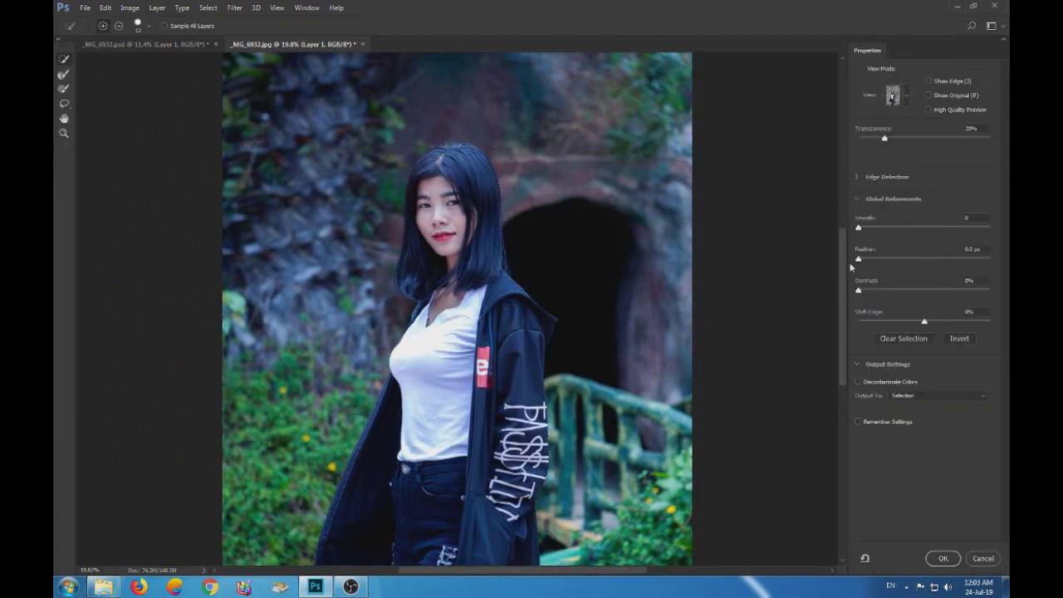
pyautogui.click(928, 398)
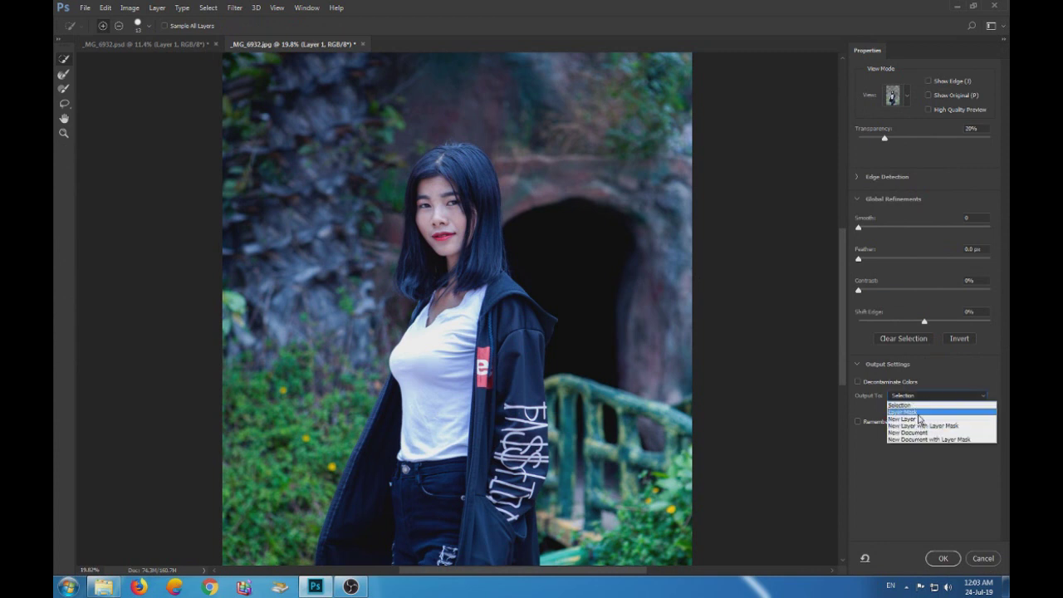
pyautogui.click(913, 418)
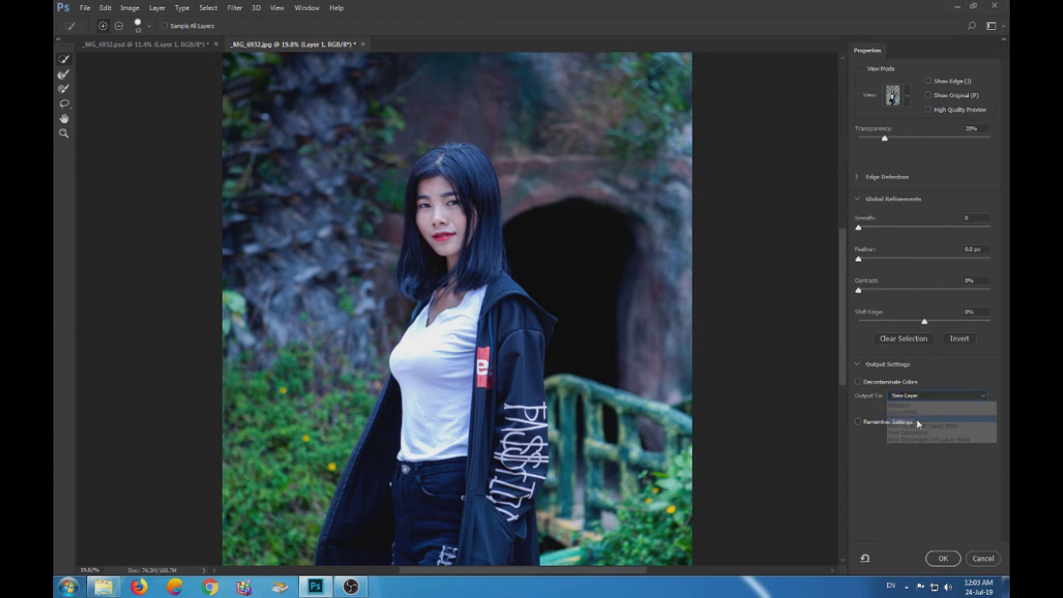
pyautogui.click(941, 559)
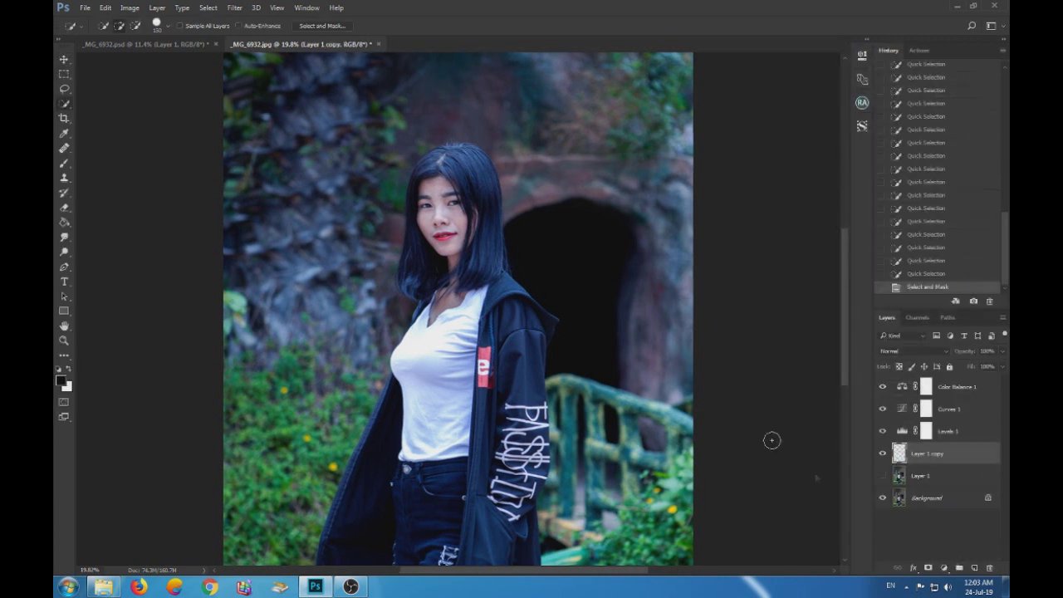
# Toggle Layer 1 copy's visibility to compare it with the original, then make Layer 1 active
pyautogui.click(883, 454)
pyautogui.click(882, 454)
pyautogui.click(882, 453)
pyautogui.scroll(-2, 706, 418)
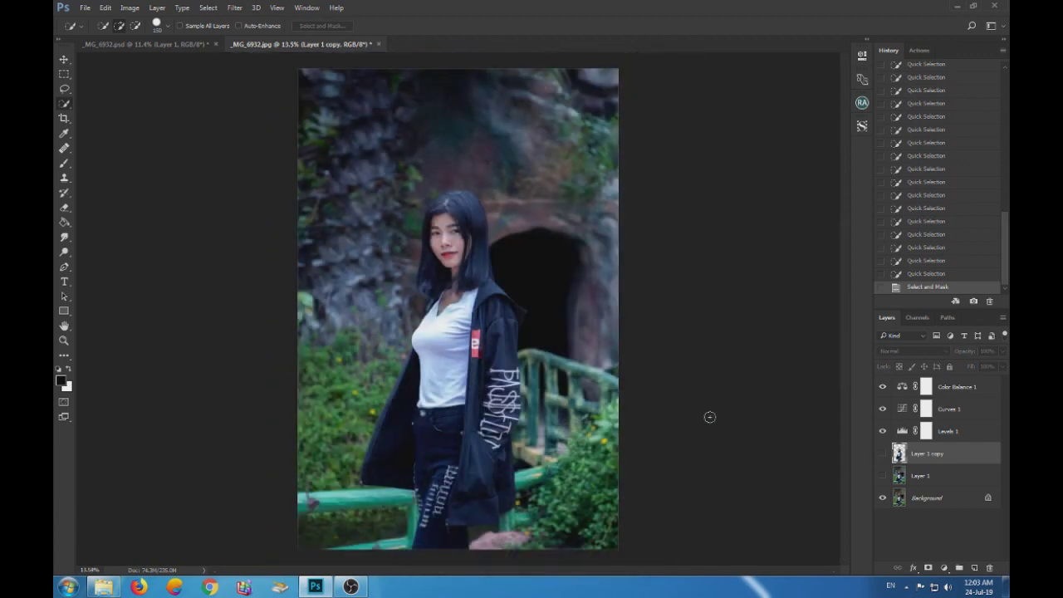
pyautogui.click(883, 455)
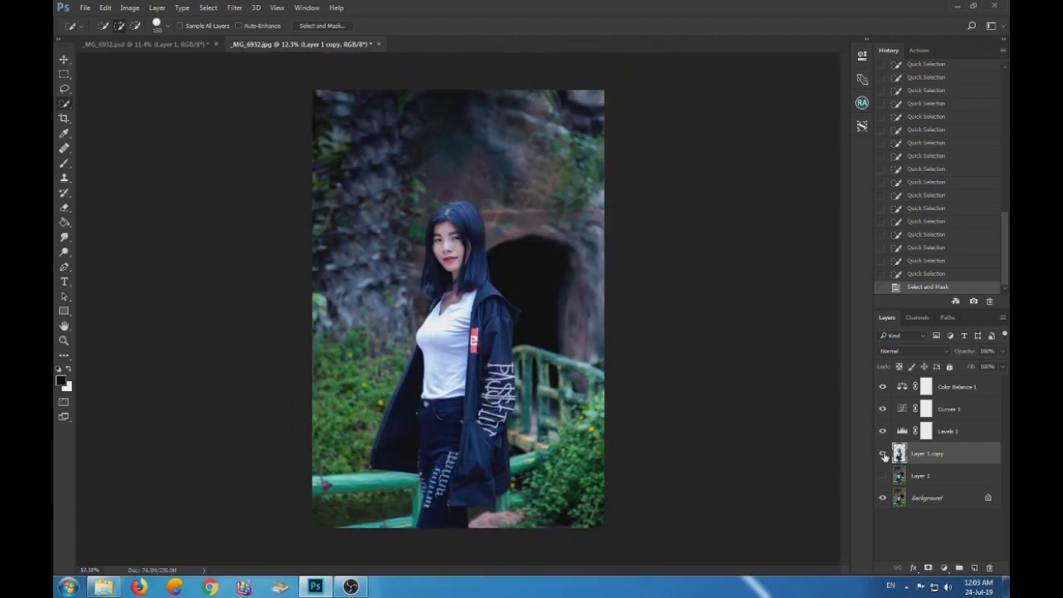
pyautogui.click(882, 453)
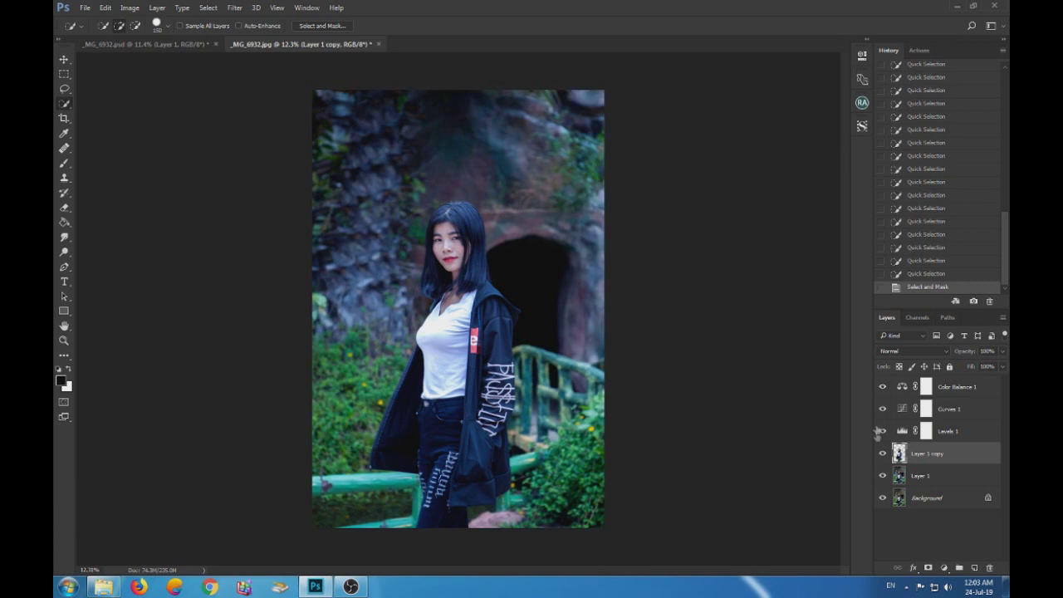
pyautogui.click(881, 453)
pyautogui.click(900, 479)
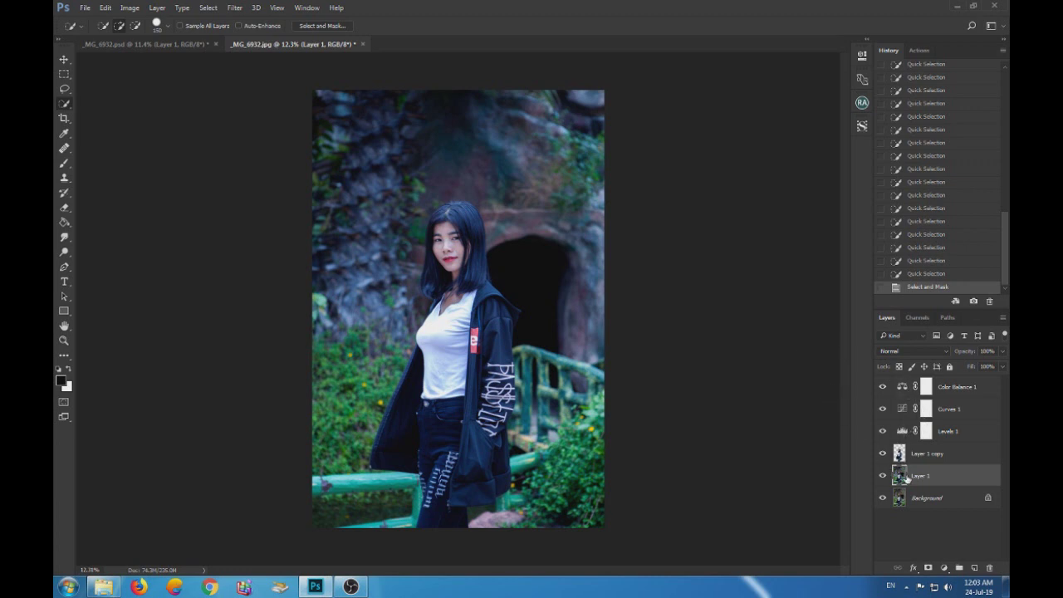
# Apply a midtone Color Balance of -43 cyan, -23 magenta, +16 blue to Layer 1
pyautogui.hotkey('ctrl', 'b')
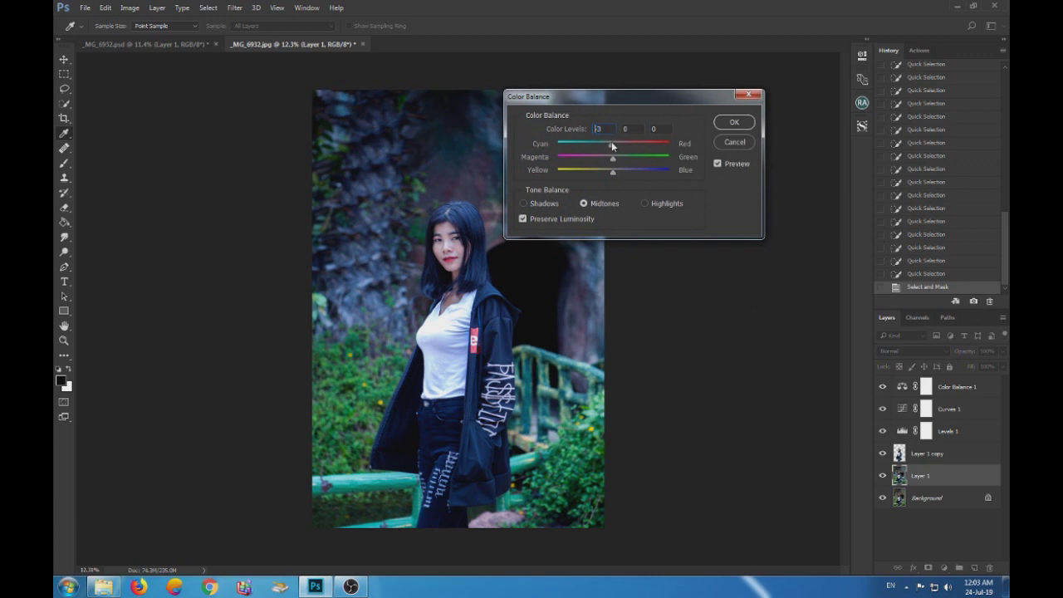
pyautogui.moveTo(611, 145); pyautogui.dragTo(601, 144)
pyautogui.moveTo(612, 161); pyautogui.dragTo(606, 165)
pyautogui.click(606, 162)
pyautogui.moveTo(598, 147); pyautogui.dragTo(593, 146)
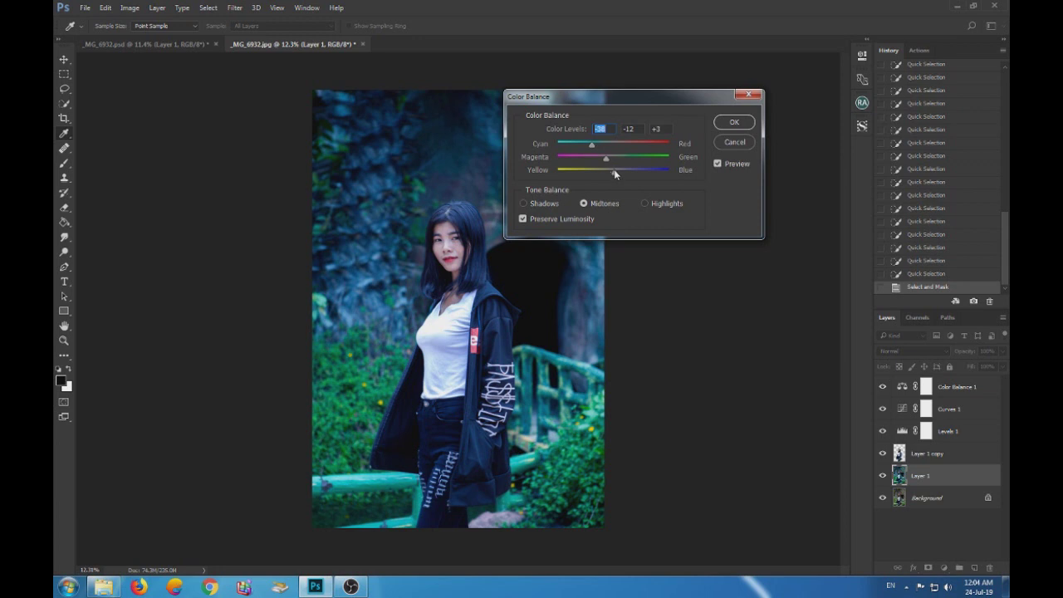
pyautogui.moveTo(618, 170); pyautogui.dragTo(624, 171)
pyautogui.click(621, 173)
pyautogui.click(601, 164)
pyautogui.moveTo(593, 144); pyautogui.dragTo(590, 149)
pyautogui.click(733, 123)
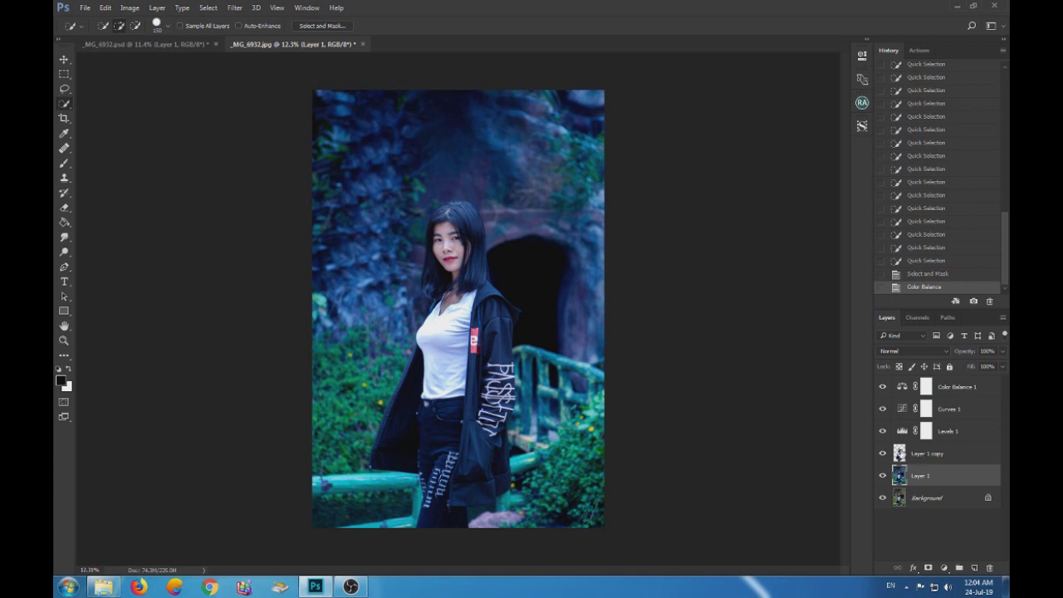
# Apply a Camera Raw Filter to Layer 1 copy with Temperature -11 and Contrast +10
pyautogui.click(900, 453)
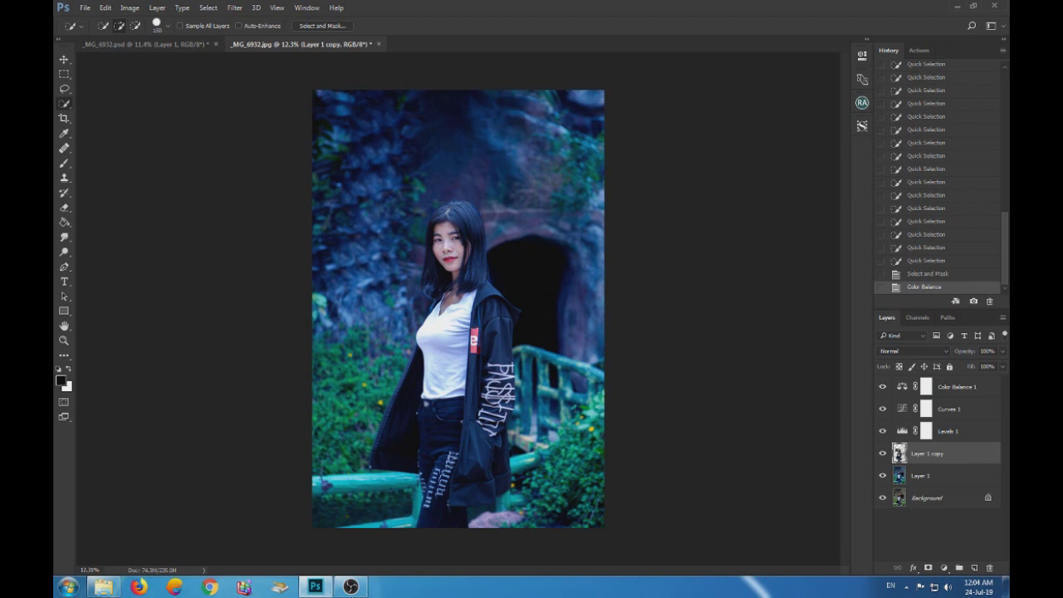
pyautogui.hotkey('ctrl', 'shift', 'a')
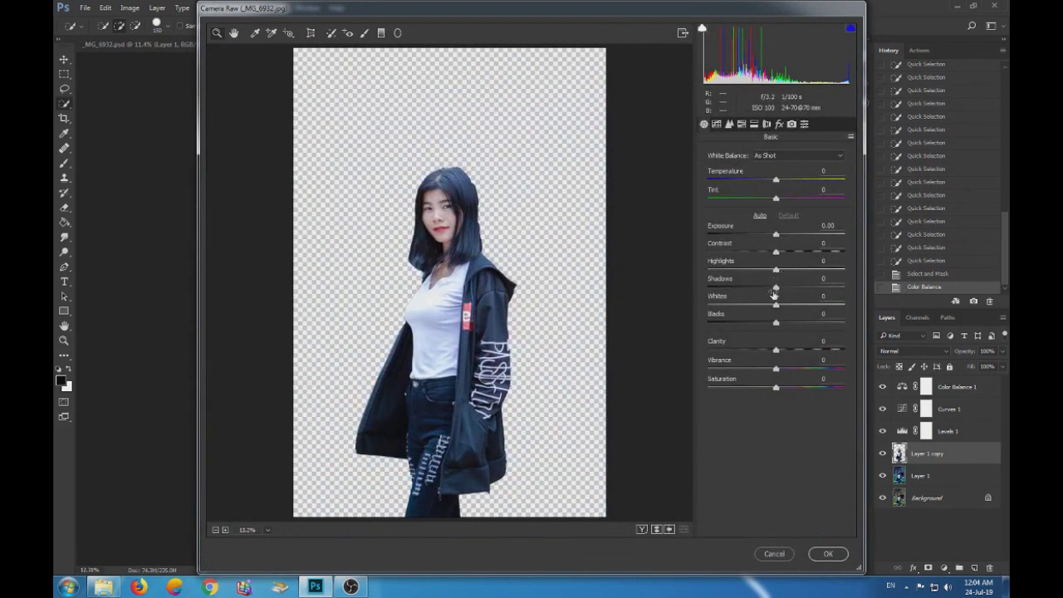
pyautogui.moveTo(775, 288); pyautogui.dragTo(771, 288)
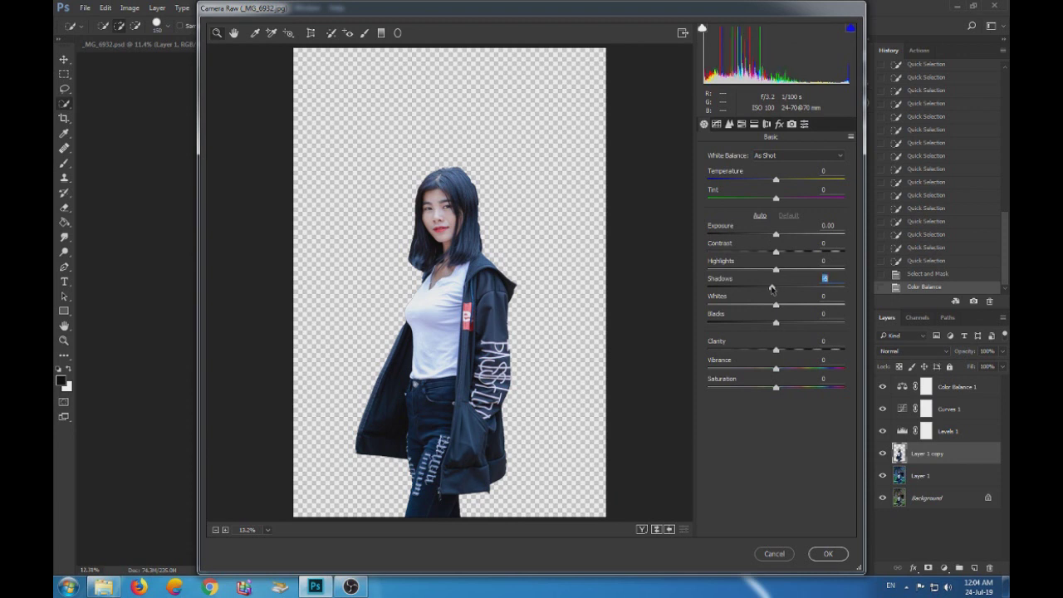
pyautogui.click(775, 305)
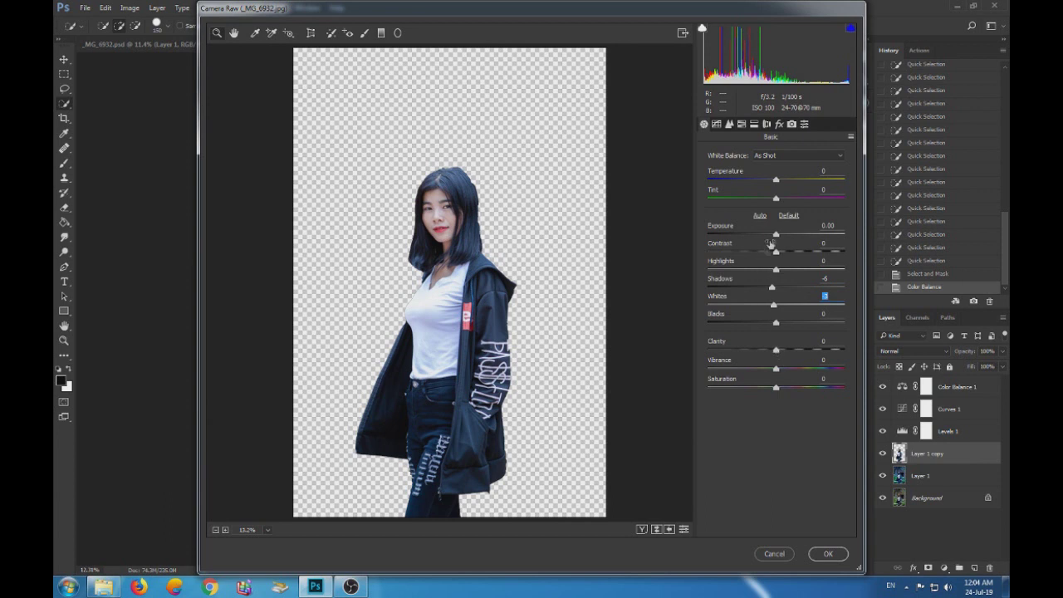
pyautogui.moveTo(776, 180); pyautogui.dragTo(774, 181)
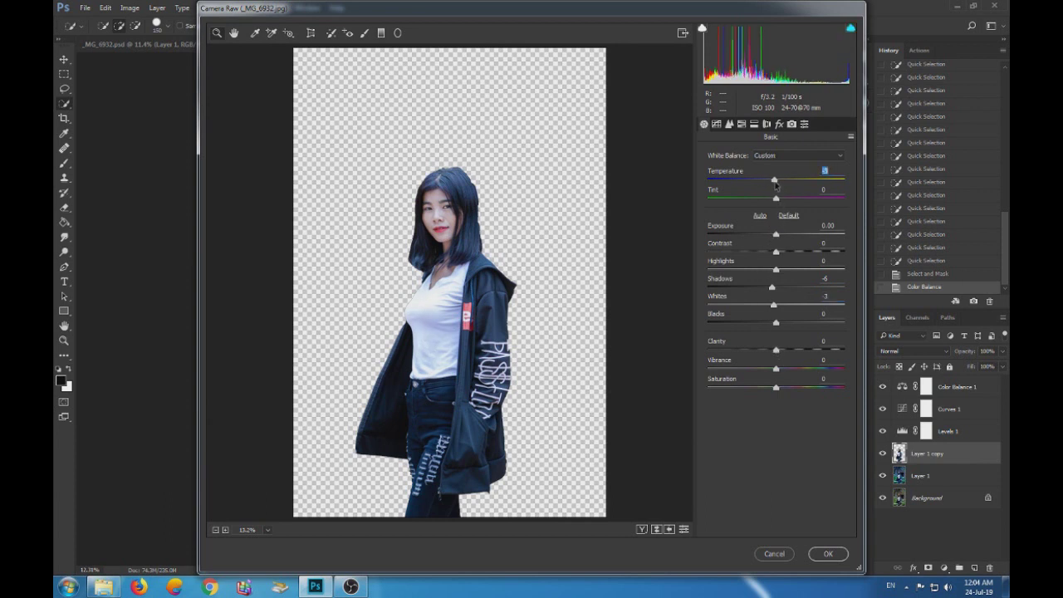
pyautogui.moveTo(773, 182); pyautogui.dragTo(768, 186)
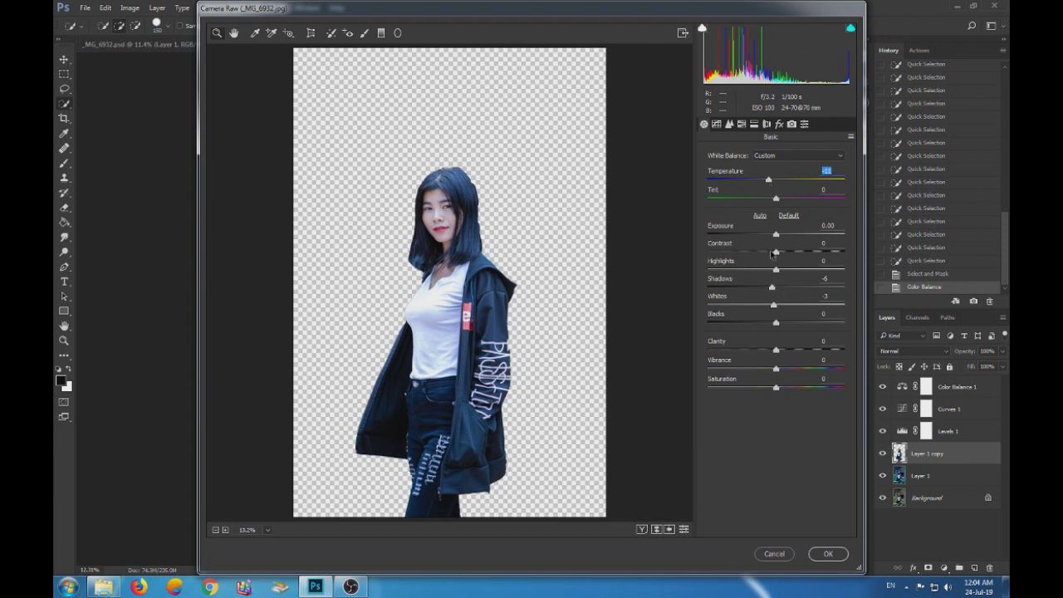
pyautogui.moveTo(775, 252); pyautogui.dragTo(782, 252)
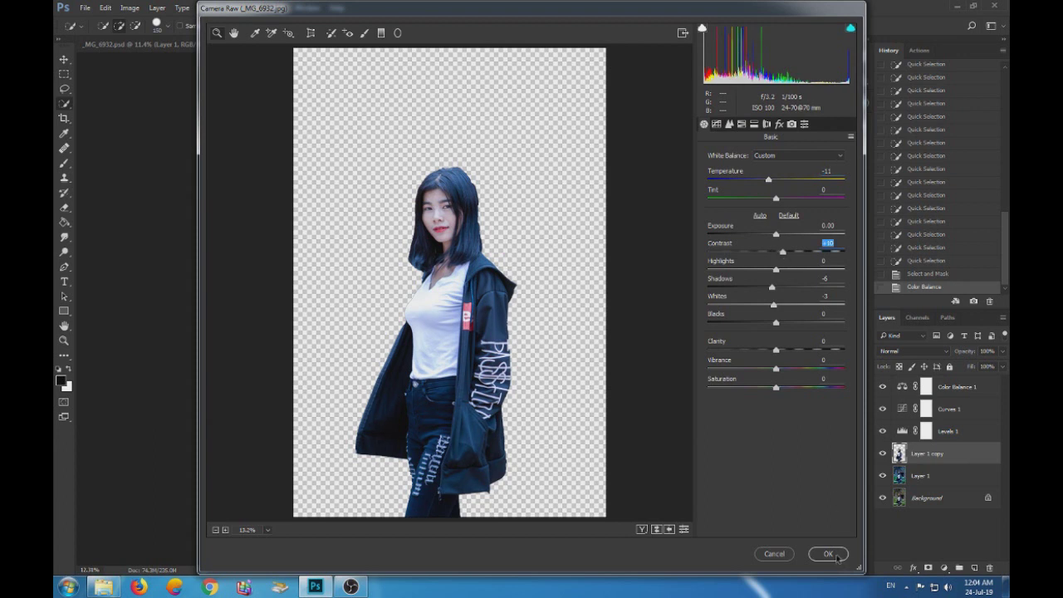
pyautogui.click(835, 554)
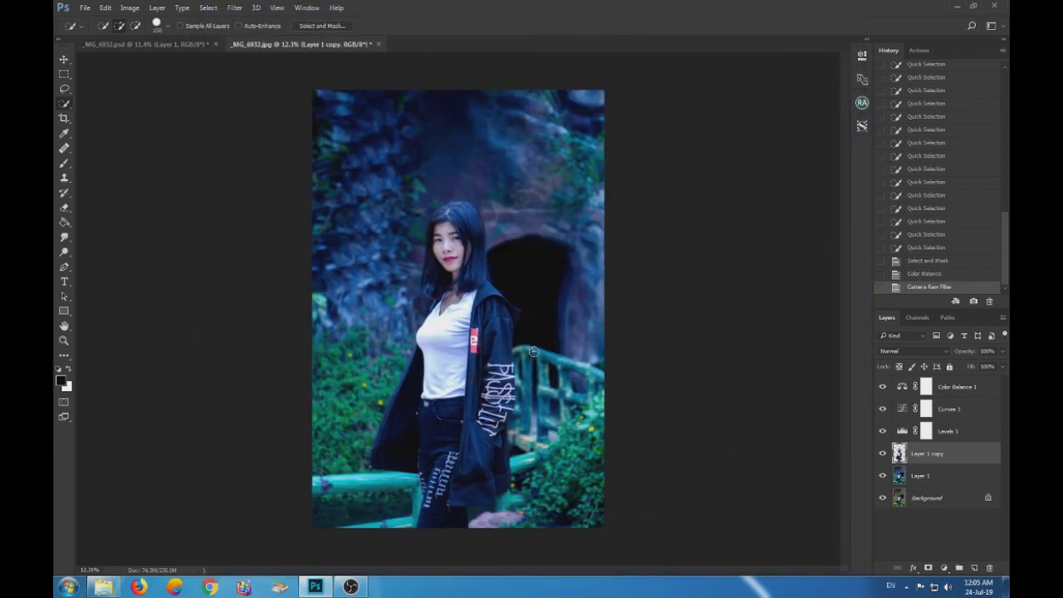
pyautogui.click(882, 453)
# Add an empty Layer 2 above Layer 1, removing the extra Layer 3
pyautogui.click(882, 453)
pyautogui.click(898, 475)
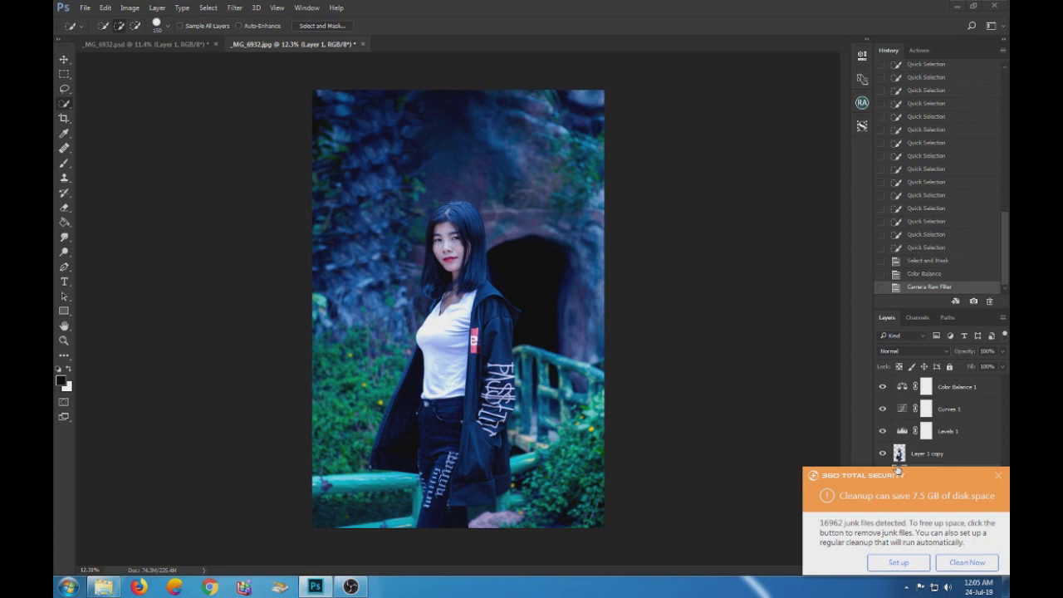
pyautogui.click(999, 476)
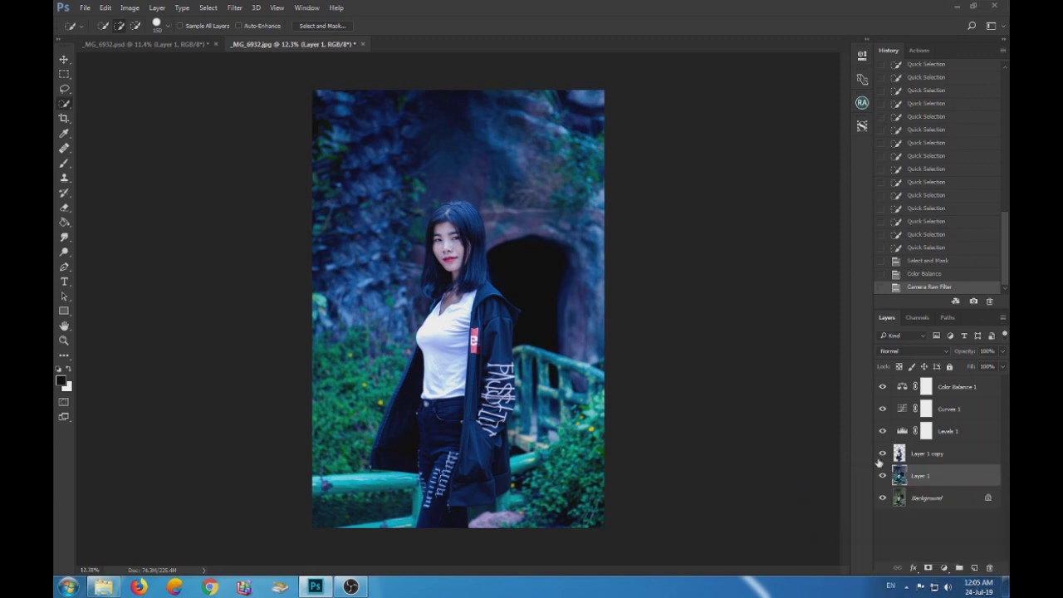
pyautogui.doubleClick(974, 569)
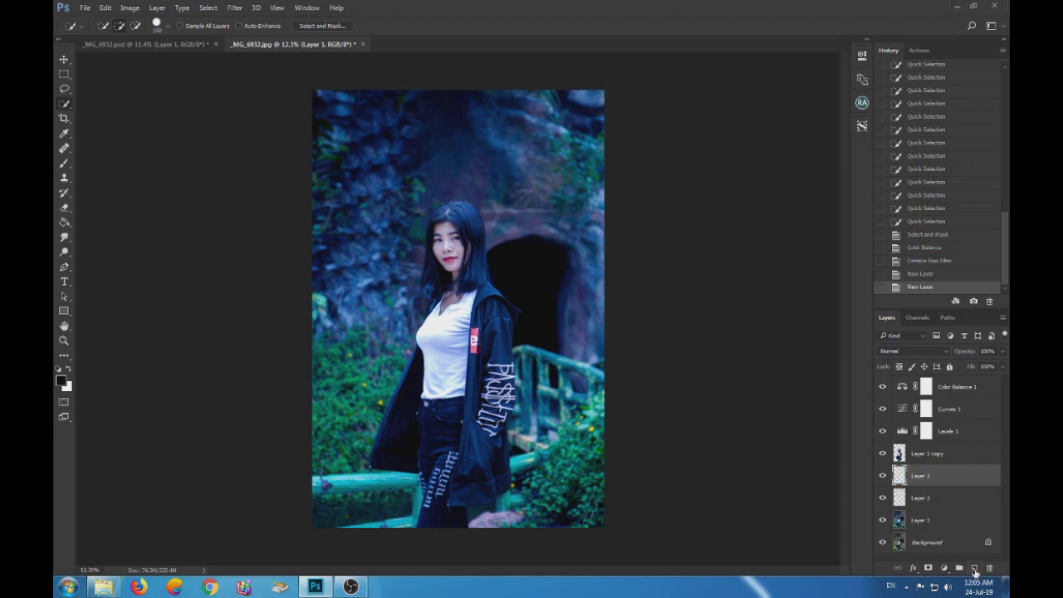
pyautogui.click(989, 568)
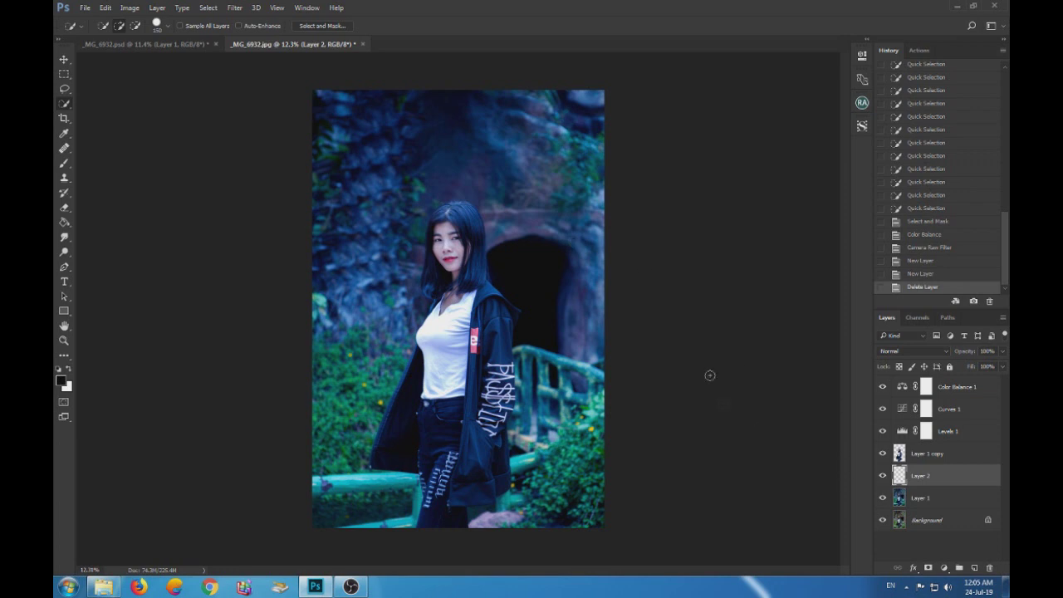
pyautogui.press('b')
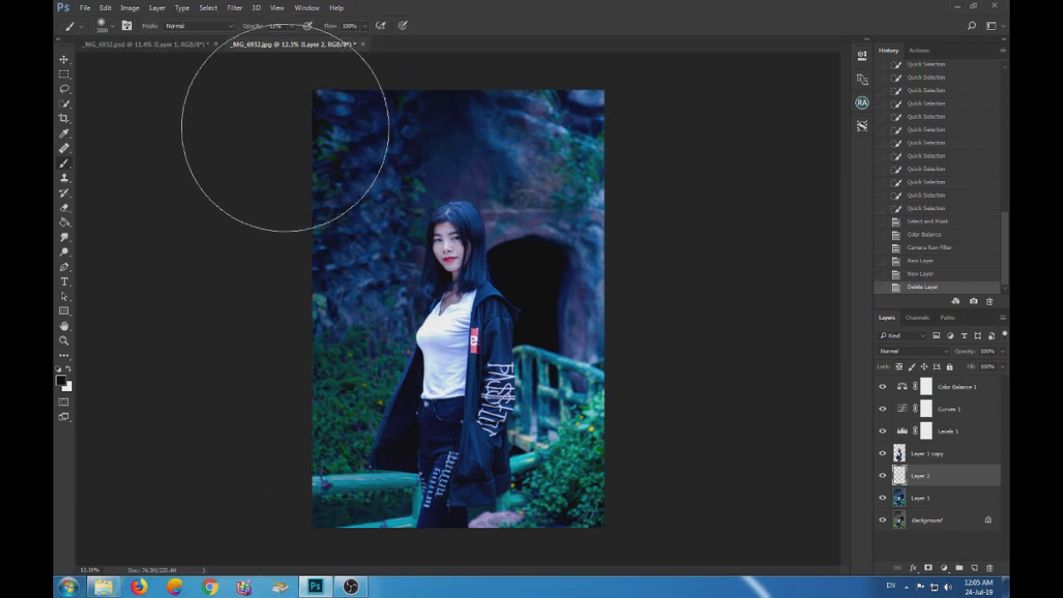
# Paint a dark stroke over the top-left background, shrink the brush to 2000, and undo it
pyautogui.moveTo(287, 118); pyautogui.dragTo(368, 233)
pyautogui.click(374, 235)
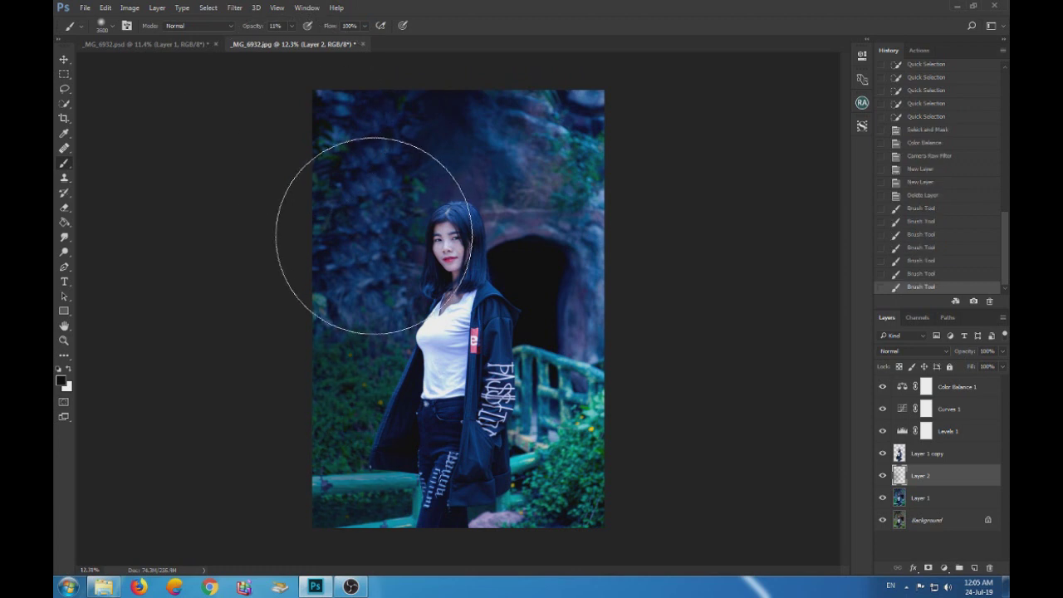
pyautogui.scroll(-3, 382, 249)
pyautogui.scroll(2, 398, 290)
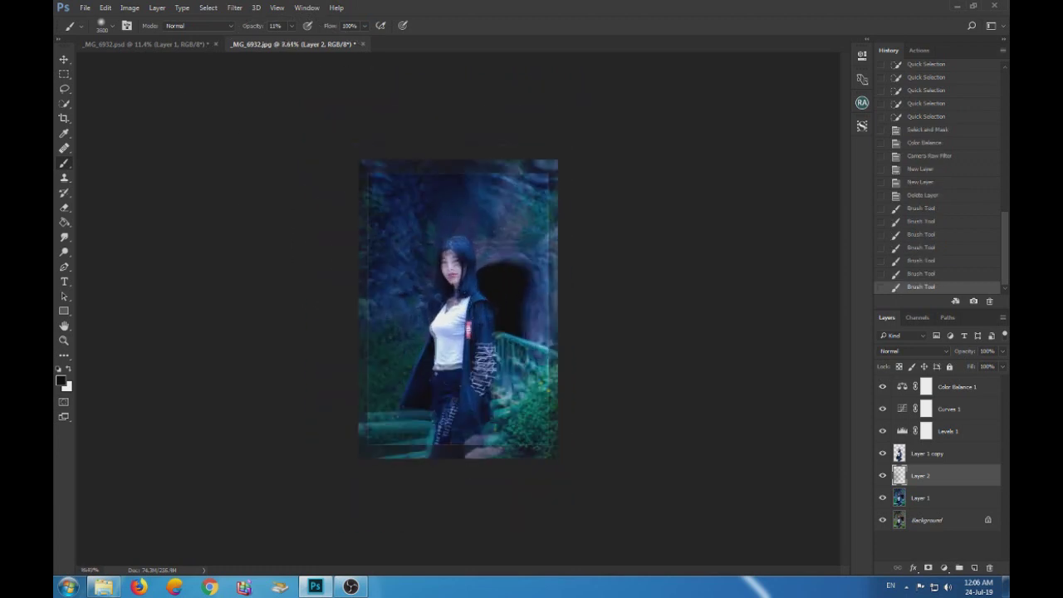
pyautogui.scroll(2, 414, 326)
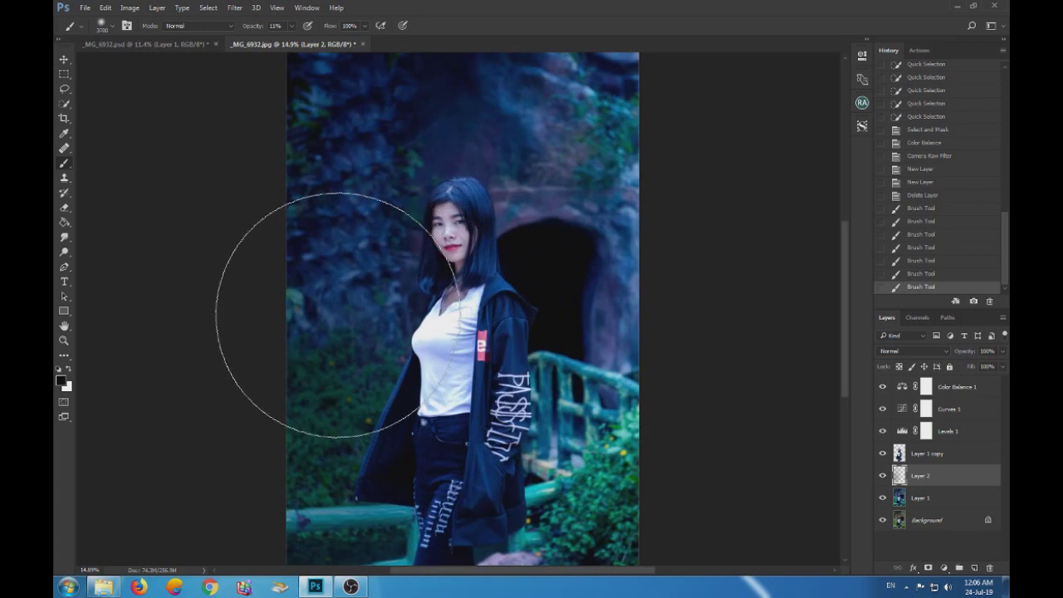
pyautogui.press('[')
pyautogui.press('[')
pyautogui.press('[')
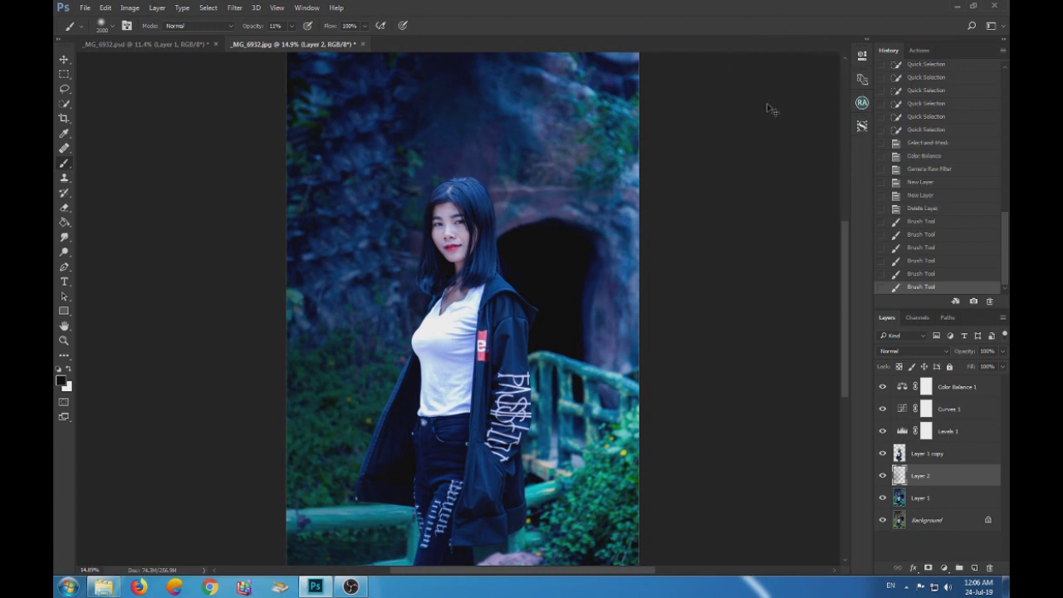
pyautogui.hotkey('ctrl', 'z')
pyautogui.hotkey('ctrl', 'z')
pyautogui.hotkey('ctrl', 'z')
pyautogui.hotkey('ctrl', 'z')
pyautogui.hotkey('ctrl', 'z')
pyautogui.scroll(-1, 354, 259)
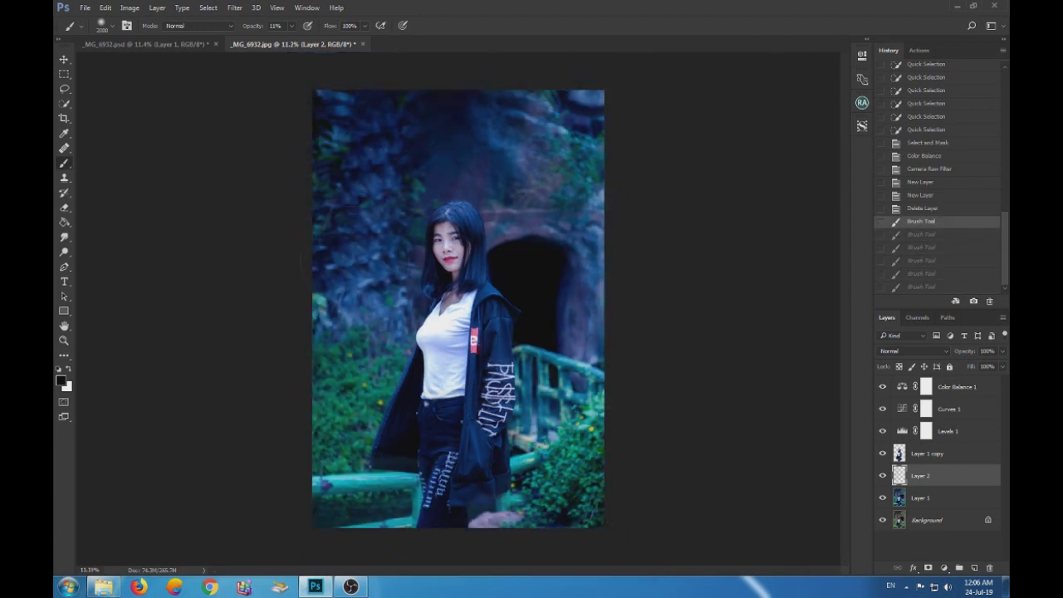
pyautogui.scroll(-1, 355, 259)
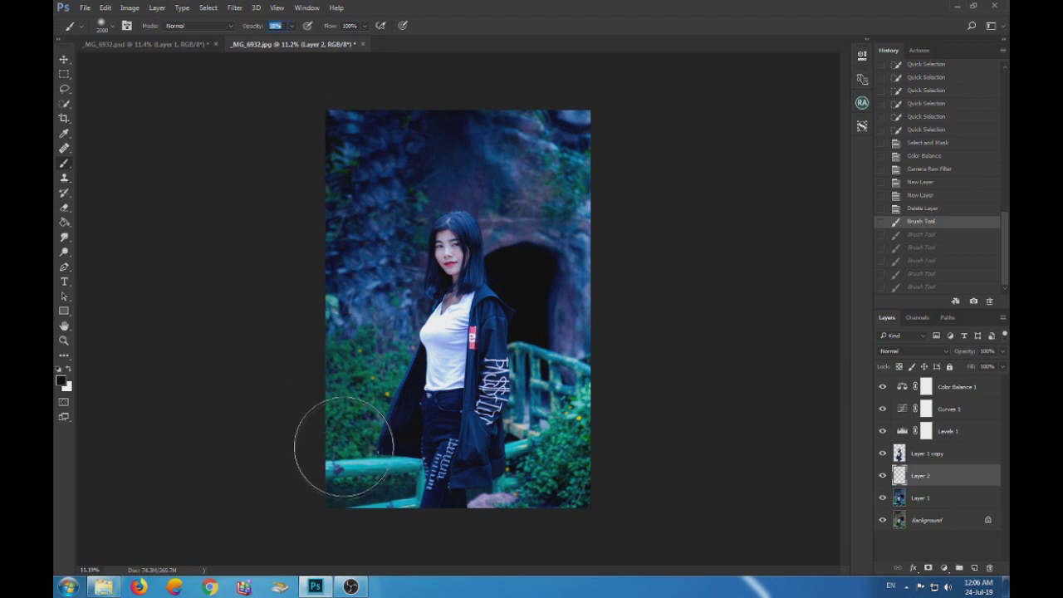
# Darken the background edges with faint strokes, then move Layer 2 above Layer 1 copy
pyautogui.moveTo(344, 439); pyautogui.dragTo(338, 436)
pyautogui.moveTo(560, 462); pyautogui.dragTo(553, 457)
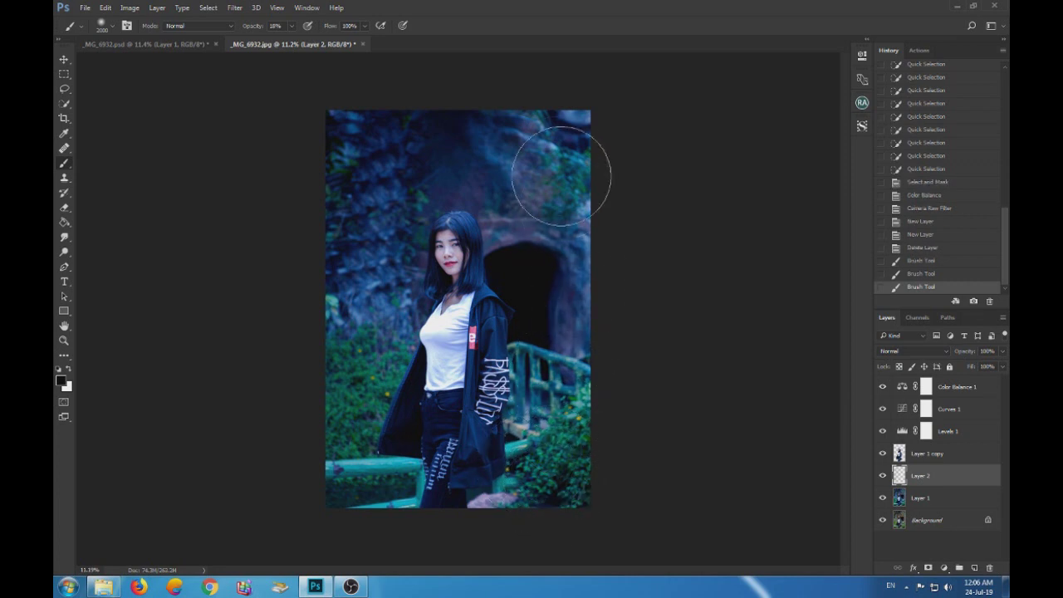
pyautogui.moveTo(390, 86); pyautogui.dragTo(387, 114)
pyautogui.scroll(-1, 311, 315)
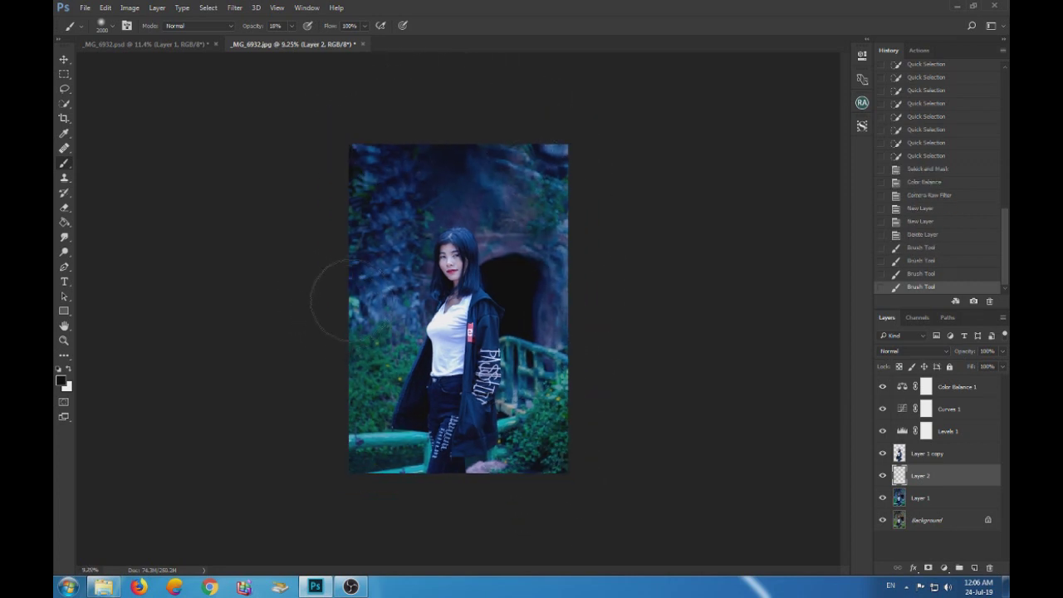
pyautogui.moveTo(372, 487); pyautogui.dragTo(396, 442)
pyautogui.moveTo(379, 280)
pyautogui.mouseDown()
pyautogui.moveTo(368, 147)
pyautogui.moveTo(373, 209)
pyautogui.mouseUp()
pyautogui.scroll(-1, 394, 262)
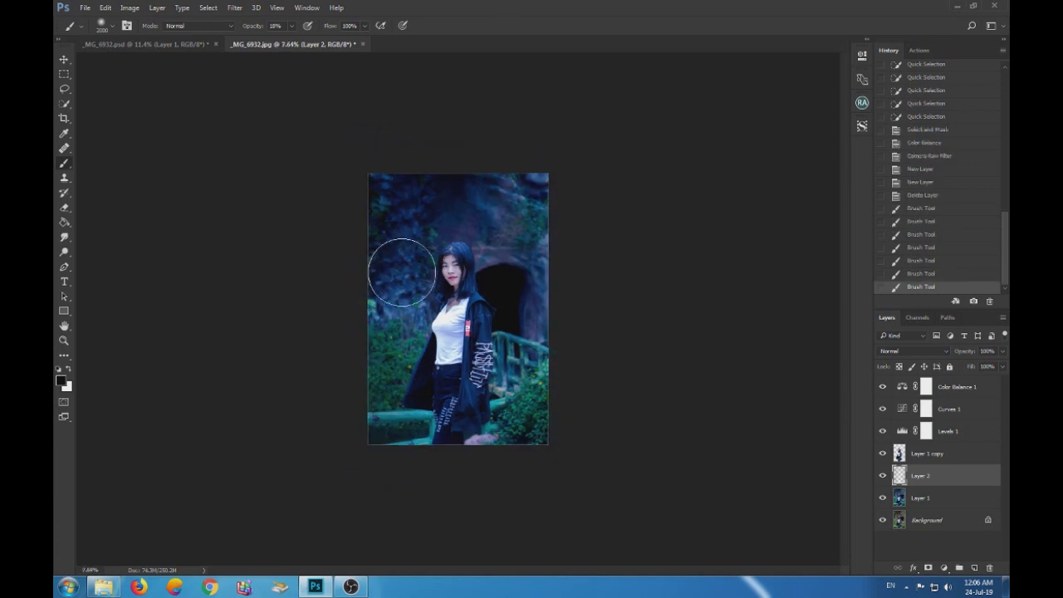
pyautogui.scroll(2, 397, 283)
pyautogui.scroll(3, 404, 315)
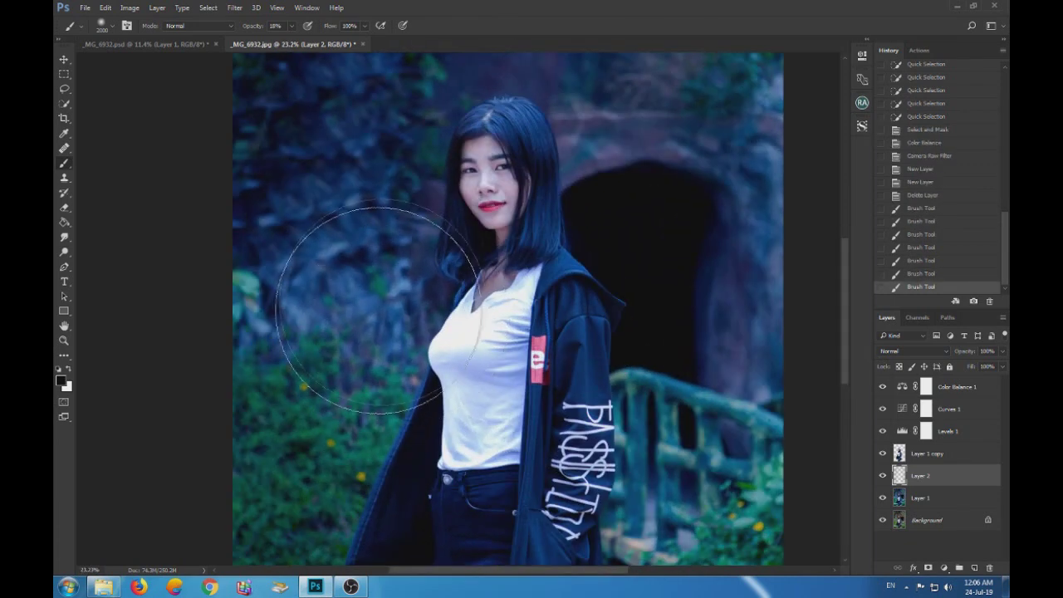
pyautogui.scroll(-1, 379, 273)
pyautogui.scroll(-1, 379, 260)
pyautogui.scroll(-1, 399, 290)
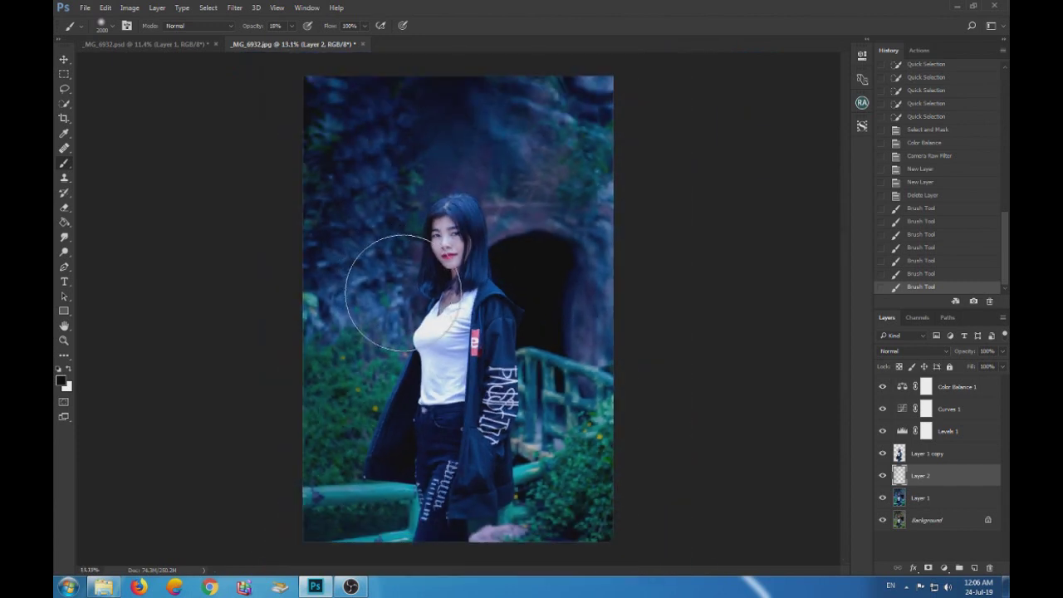
pyautogui.moveTo(342, 338); pyautogui.dragTo(387, 355)
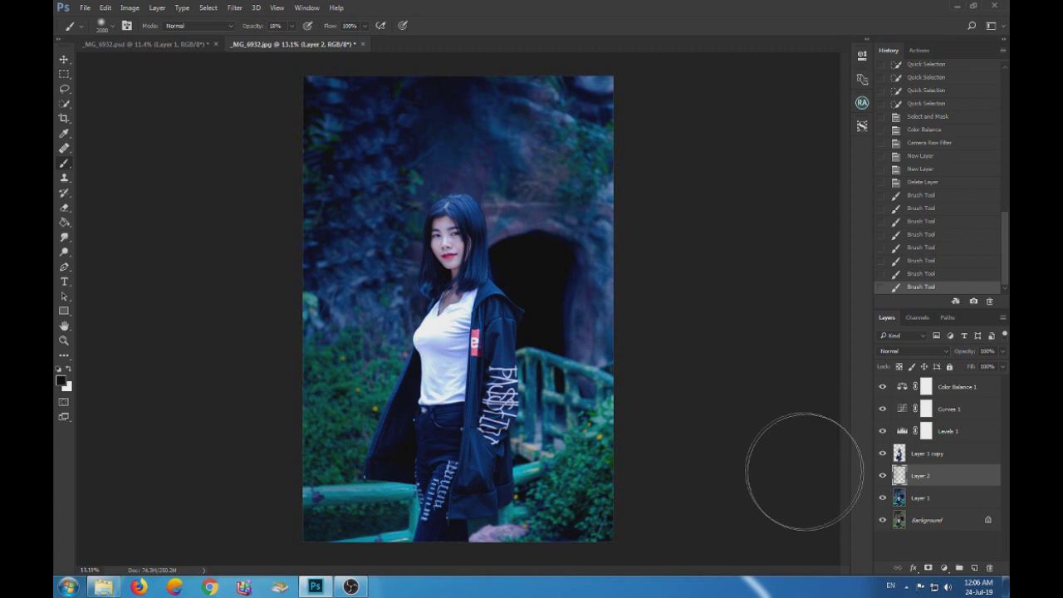
pyautogui.moveTo(899, 454); pyautogui.dragTo(898, 477)
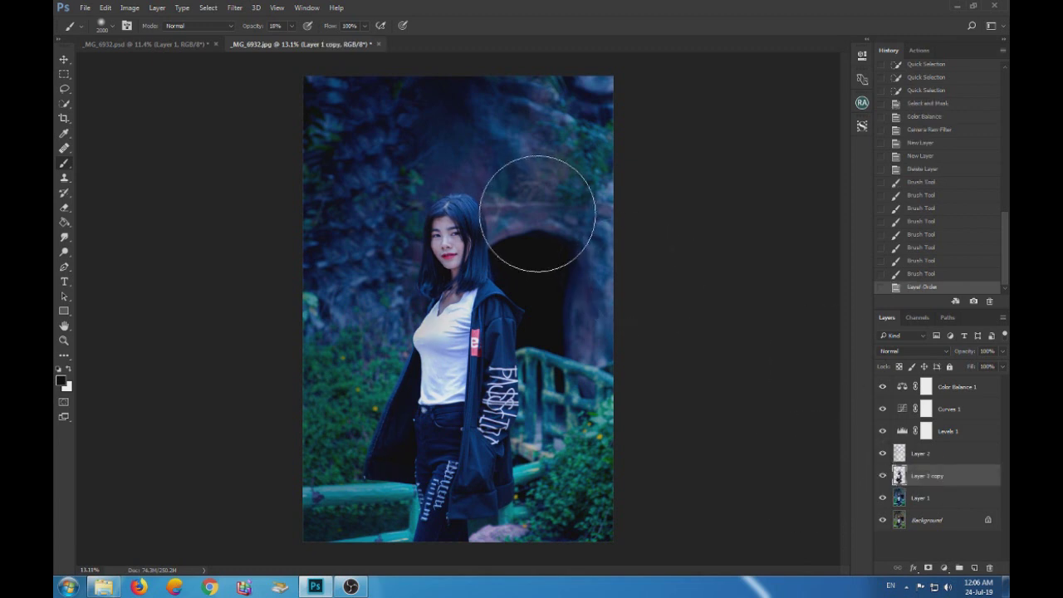
# Shrink the brush to size 300 and paint over the light hair strands at the crown
pyautogui.scroll(3, 440, 236)
pyautogui.scroll(1, 440, 238)
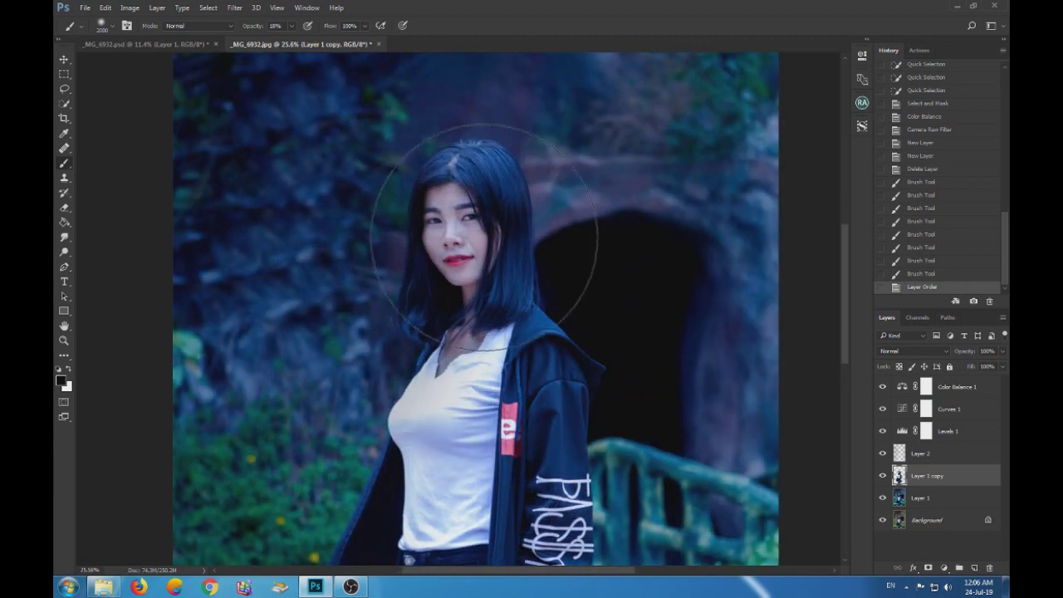
pyautogui.press('[')
pyautogui.press('[')
pyautogui.press('[')
pyautogui.press('[')
pyautogui.press('[')
pyautogui.press('[')
pyautogui.press('[')
pyautogui.press('[')
pyautogui.press('[')
pyautogui.press('[')
pyautogui.press('[')
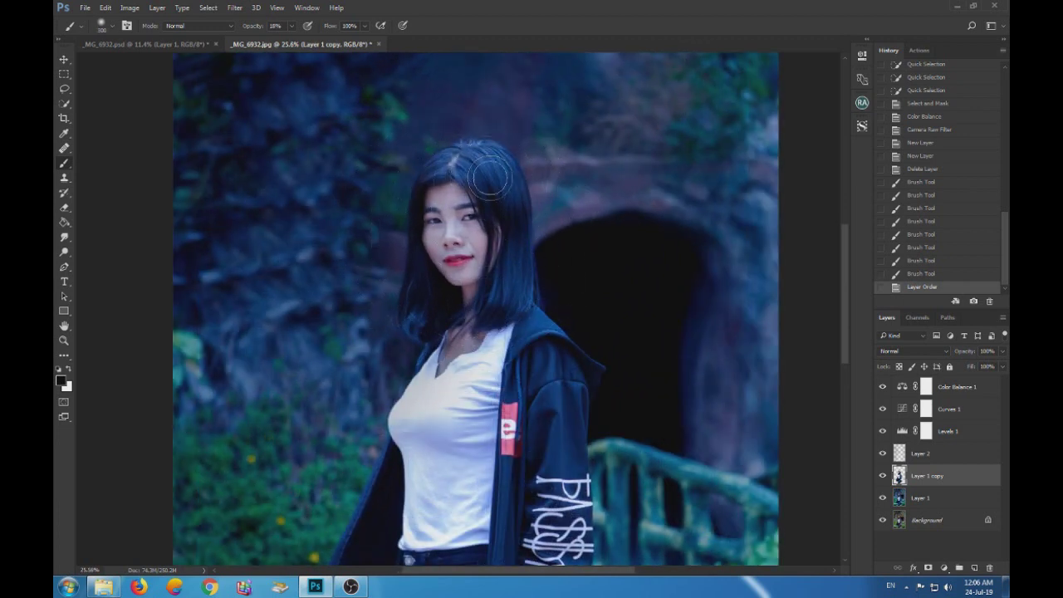
pyautogui.scroll(-2, 490, 178)
pyautogui.scroll(-2, 489, 180)
pyautogui.scroll(2, 489, 180)
pyautogui.scroll(2, 476, 219)
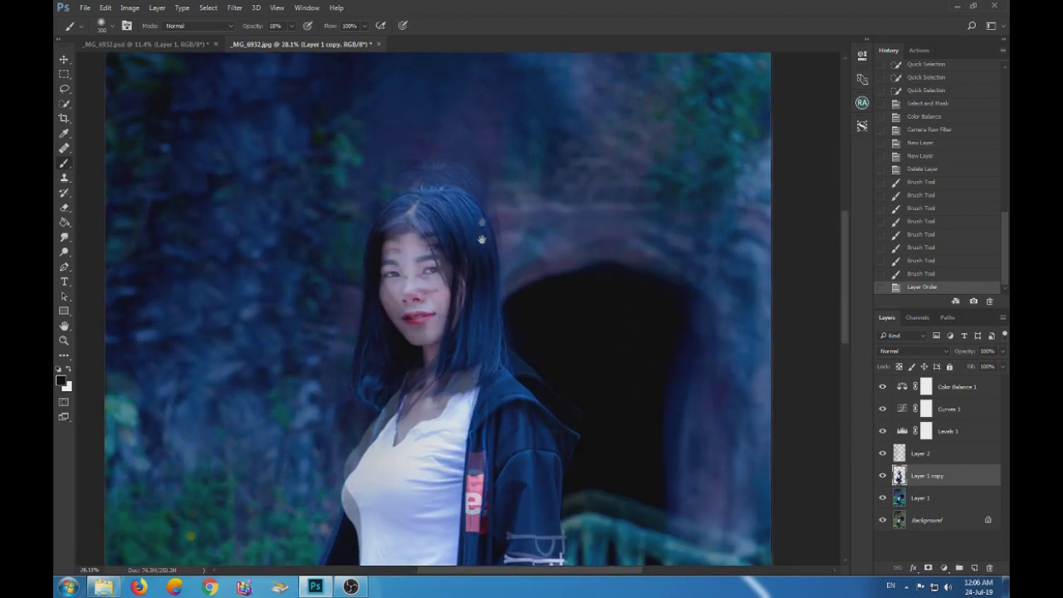
pyautogui.scroll(3, 451, 233)
pyautogui.moveTo(418, 218); pyautogui.dragTo(460, 273)
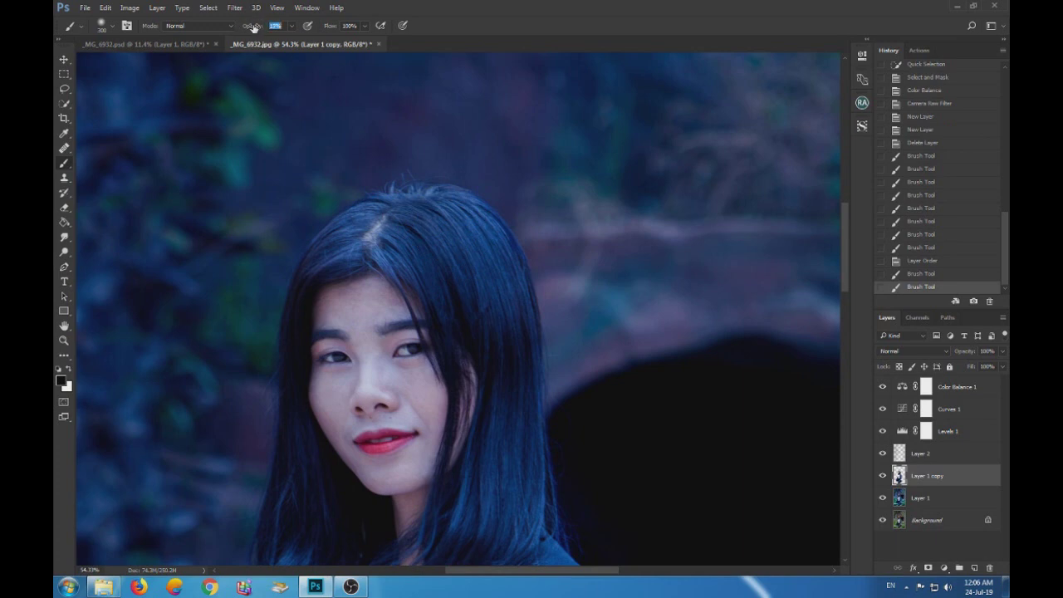
# Darken the hair at the crown and down both sides with faint 7% opacity strokes
pyautogui.moveTo(456, 219); pyautogui.dragTo(489, 311)
pyautogui.moveTo(498, 264); pyautogui.dragTo(513, 350)
pyautogui.moveTo(321, 256); pyautogui.dragTo(403, 202)
pyautogui.moveTo(505, 379)
pyautogui.mouseDown()
pyautogui.moveTo(501, 351)
pyautogui.moveTo(515, 507)
pyautogui.mouseUp()
pyautogui.moveTo(526, 445)
pyautogui.mouseDown()
pyautogui.moveTo(515, 563)
pyautogui.moveTo(470, 543)
pyautogui.mouseUp()
pyautogui.moveTo(492, 492); pyautogui.dragTo(465, 565)
pyautogui.moveTo(391, 227); pyautogui.dragTo(355, 225)
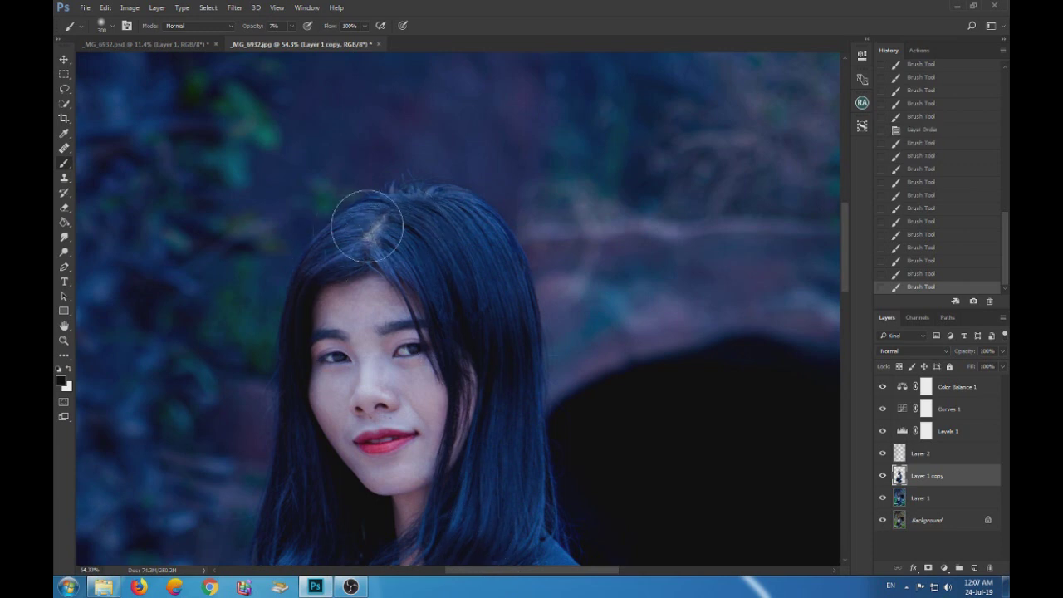
pyautogui.moveTo(486, 387)
pyautogui.mouseDown()
pyautogui.moveTo(415, 261)
pyautogui.moveTo(299, 284)
pyautogui.mouseUp()
# Darken the hair tips near her neck, then zoom around to review the result
pyautogui.scroll(-2, 300, 284)
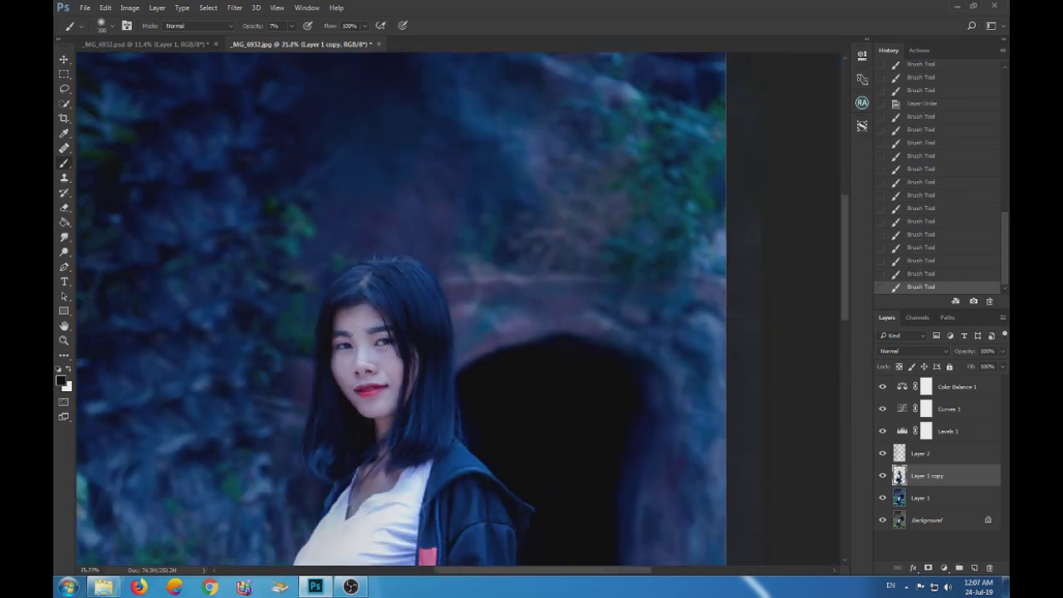
pyautogui.scroll(-1, 382, 373)
pyautogui.scroll(1, 382, 373)
pyautogui.scroll(1, 406, 419)
pyautogui.scroll(2, 407, 419)
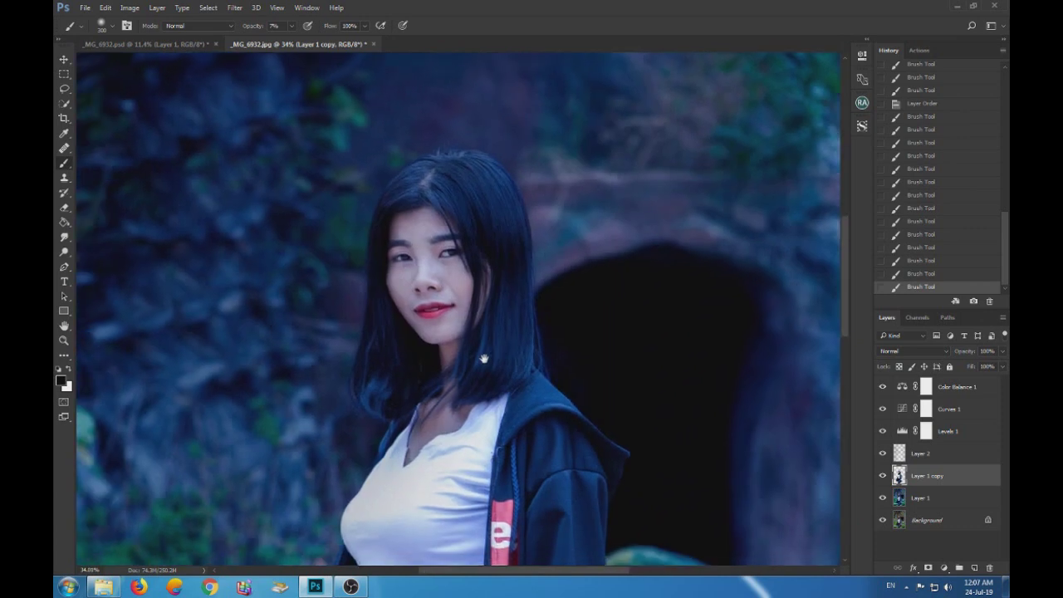
pyautogui.scroll(1, 473, 365)
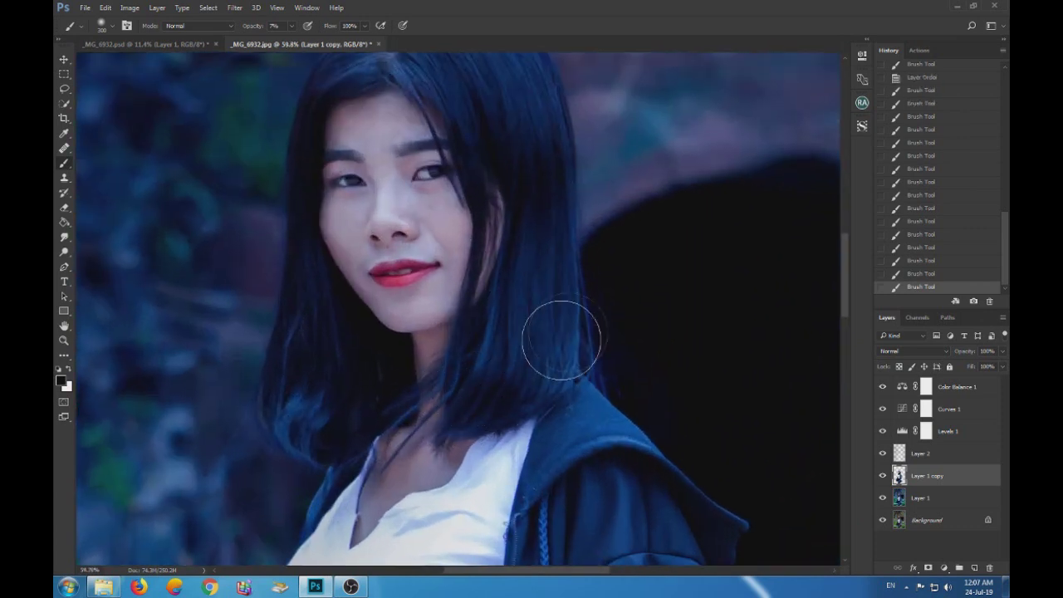
pyautogui.moveTo(562, 387); pyautogui.dragTo(453, 399)
pyautogui.scroll(-2, 419, 282)
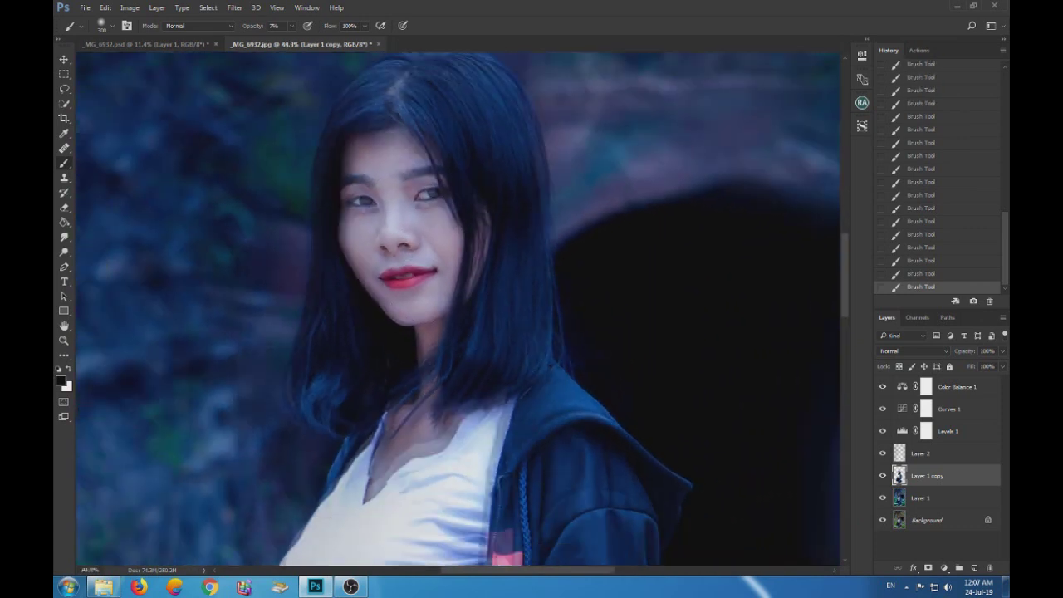
pyautogui.scroll(-2, 423, 424)
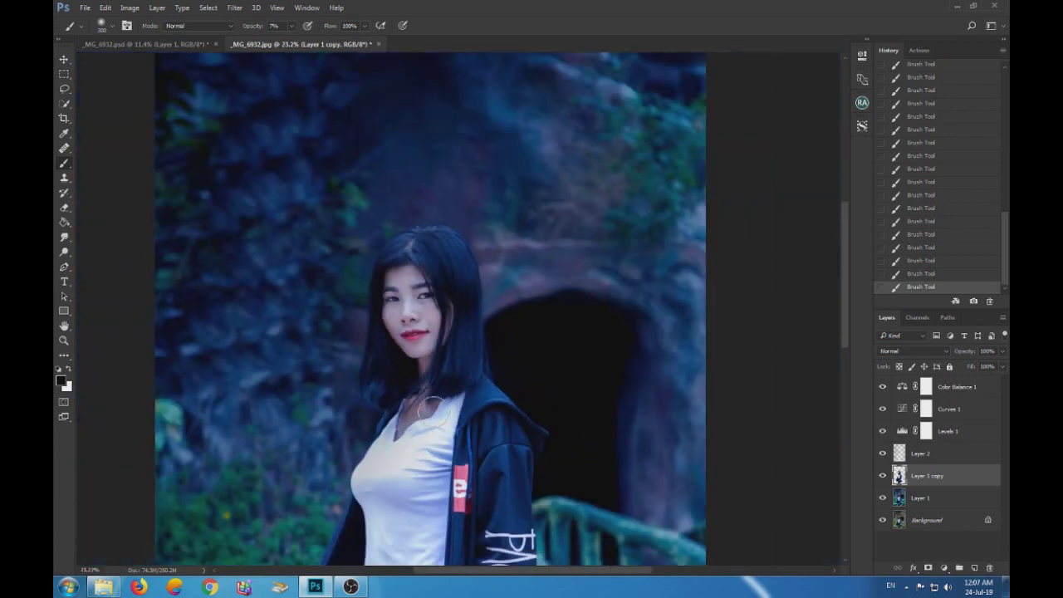
pyautogui.scroll(3, 449, 367)
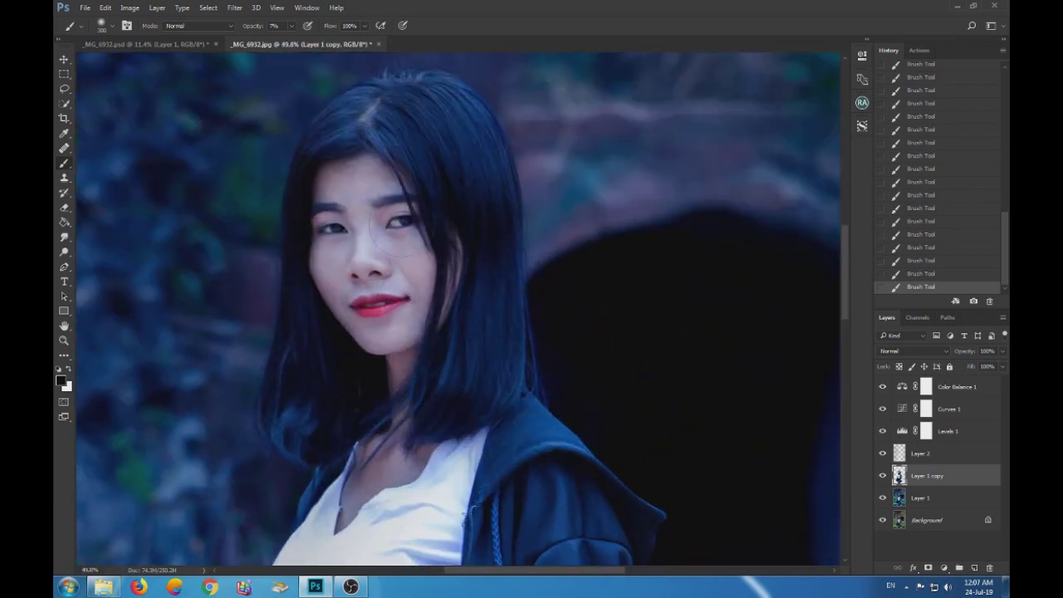
pyautogui.scroll(-1, 432, 299)
pyautogui.scroll(-2, 498, 415)
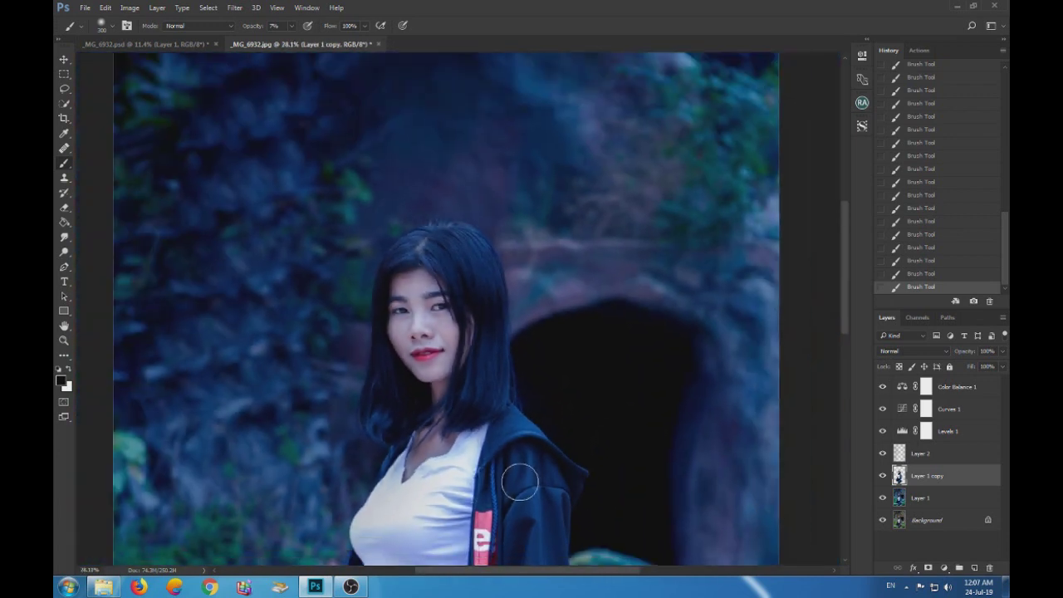
pyautogui.scroll(1, 517, 482)
pyautogui.scroll(-1, 517, 480)
pyautogui.scroll(-1, 520, 480)
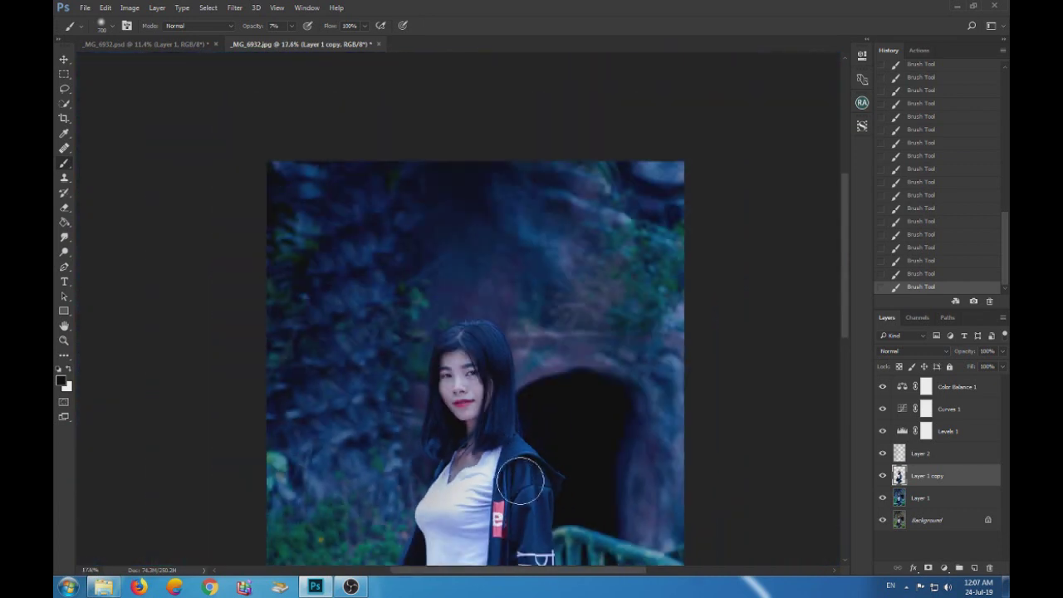
pyautogui.scroll(1, 499, 470)
pyautogui.scroll(1, 474, 360)
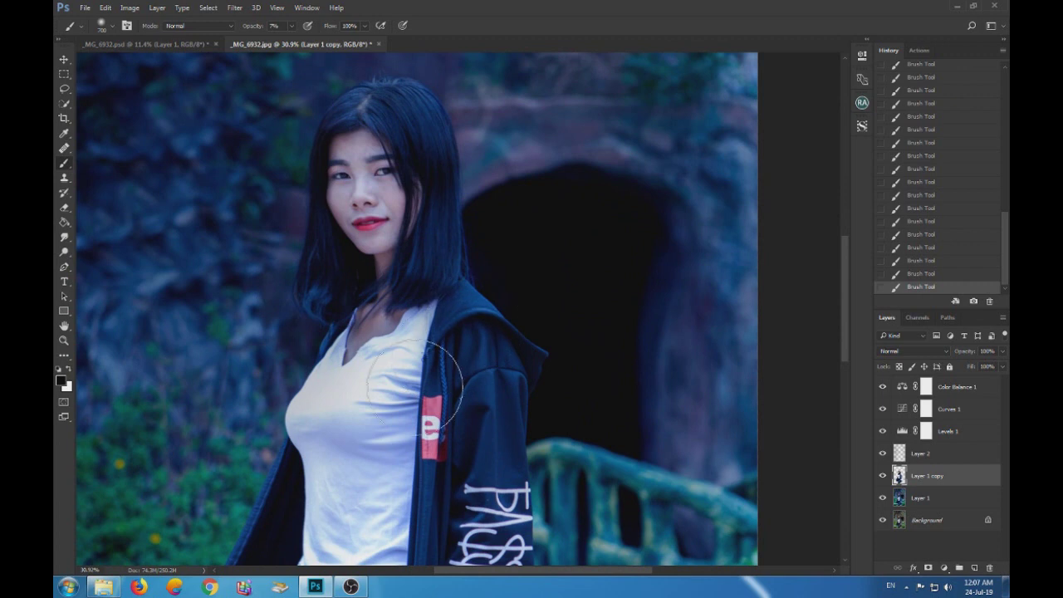
pyautogui.scroll(-2, 415, 486)
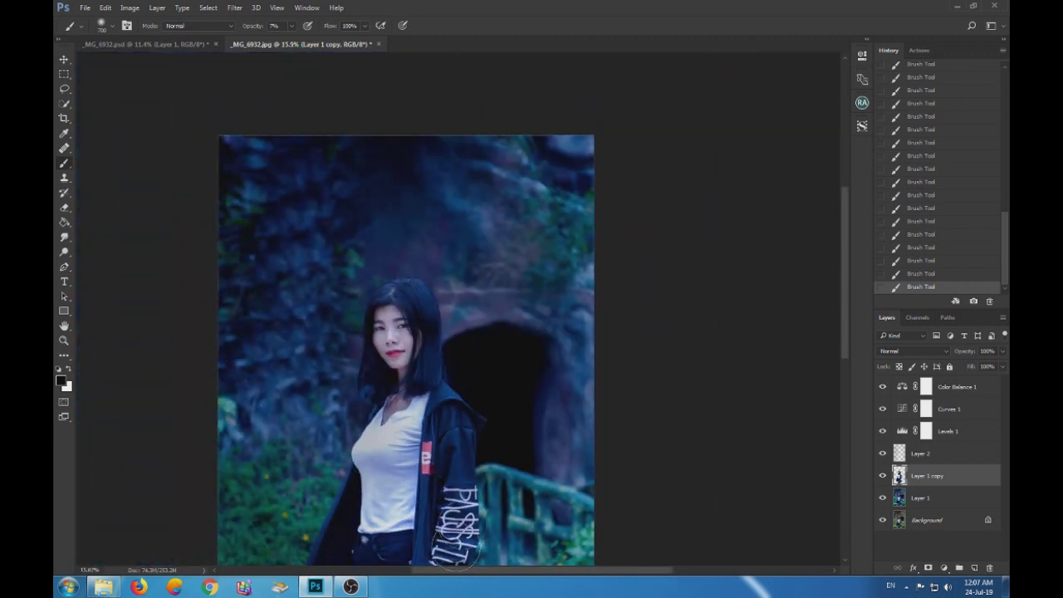
pyautogui.scroll(-1, 462, 496)
pyautogui.scroll(1, 464, 490)
pyautogui.scroll(1, 463, 465)
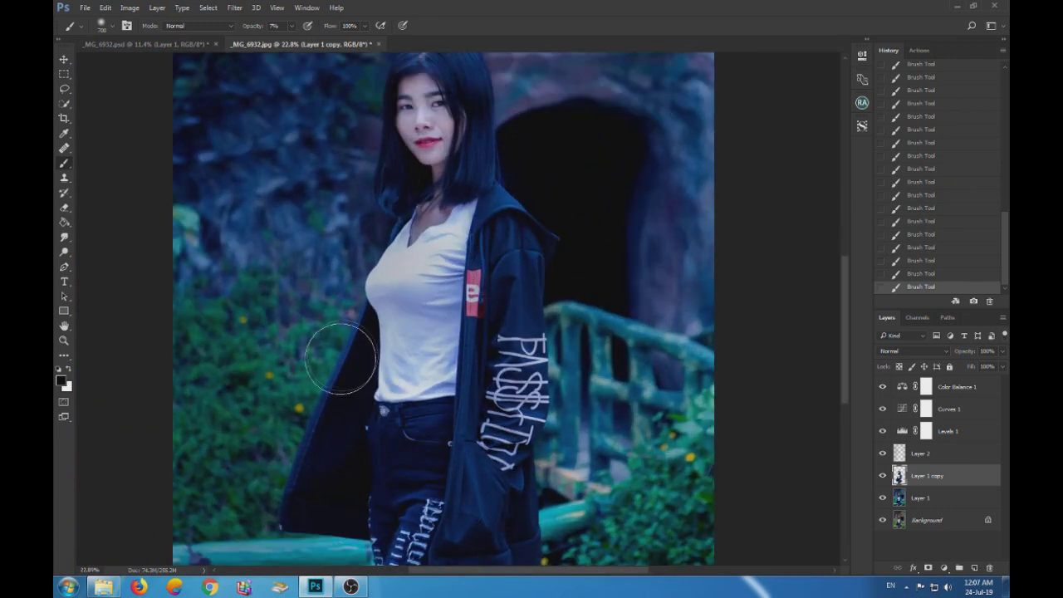
pyautogui.scroll(-1, 274, 548)
pyautogui.scroll(-1, 332, 514)
pyautogui.scroll(3, 398, 473)
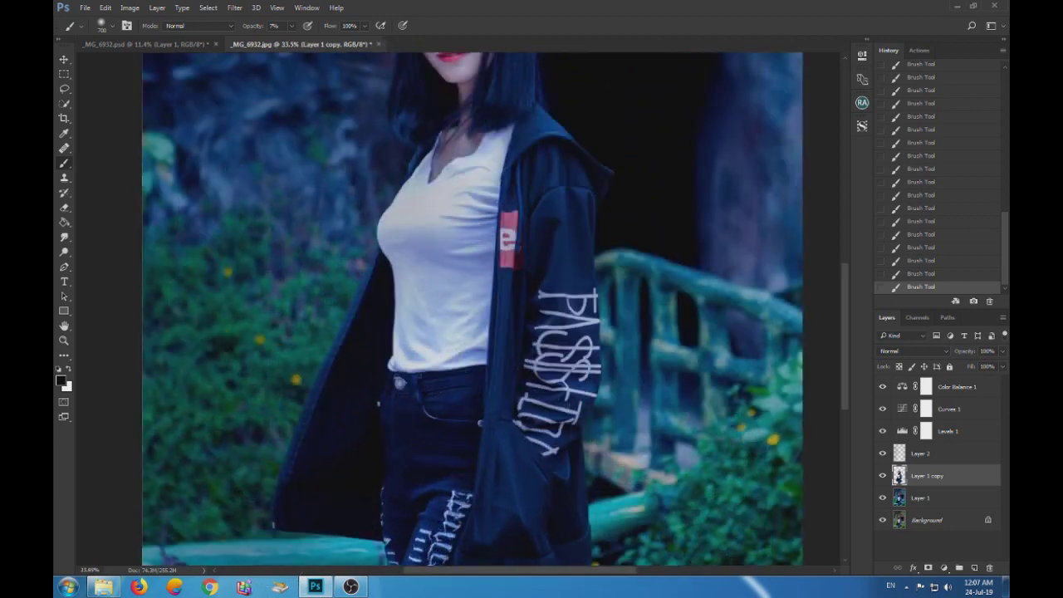
pyautogui.scroll(3, 464, 424)
pyautogui.press('[')
pyautogui.press('[')
pyautogui.press('[')
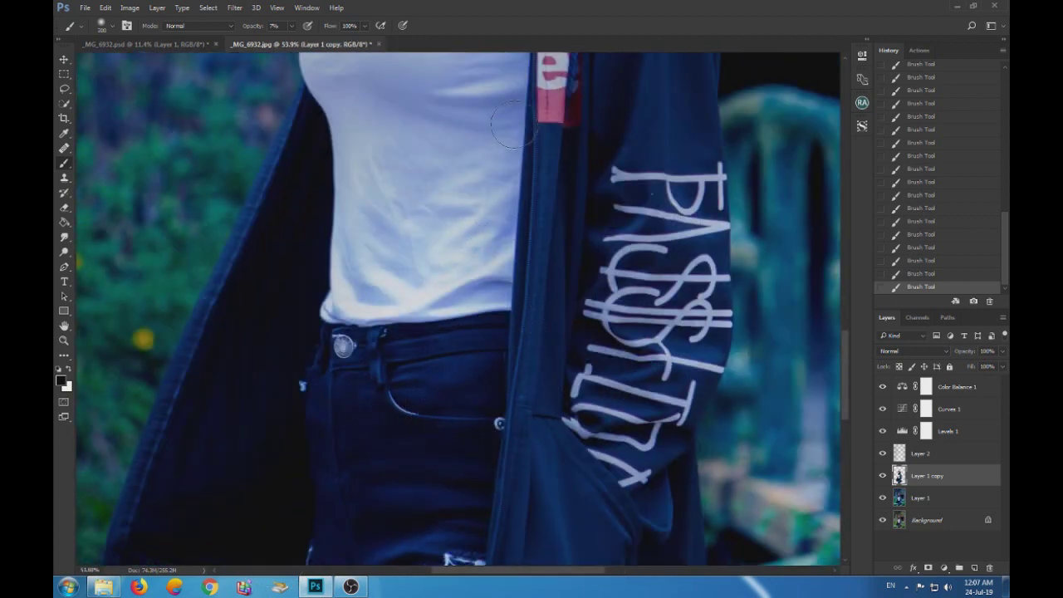
# Shade the right and left edges of the white T-shirt with faint dark strokes
pyautogui.scroll(-2, 507, 340)
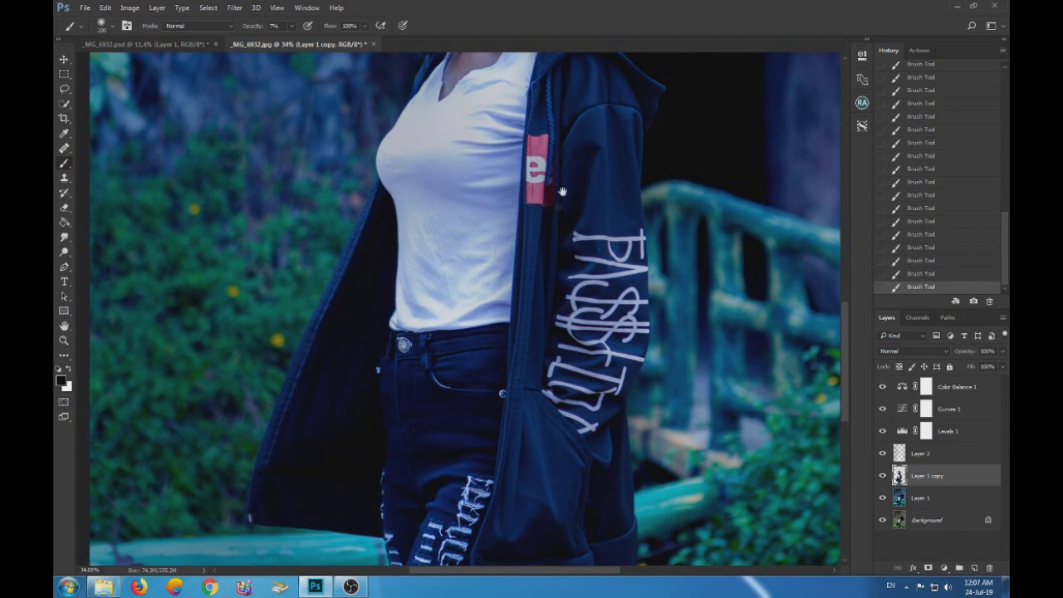
pyautogui.moveTo(562, 192); pyautogui.dragTo(529, 303)
pyautogui.moveTo(480, 270); pyautogui.dragTo(465, 471)
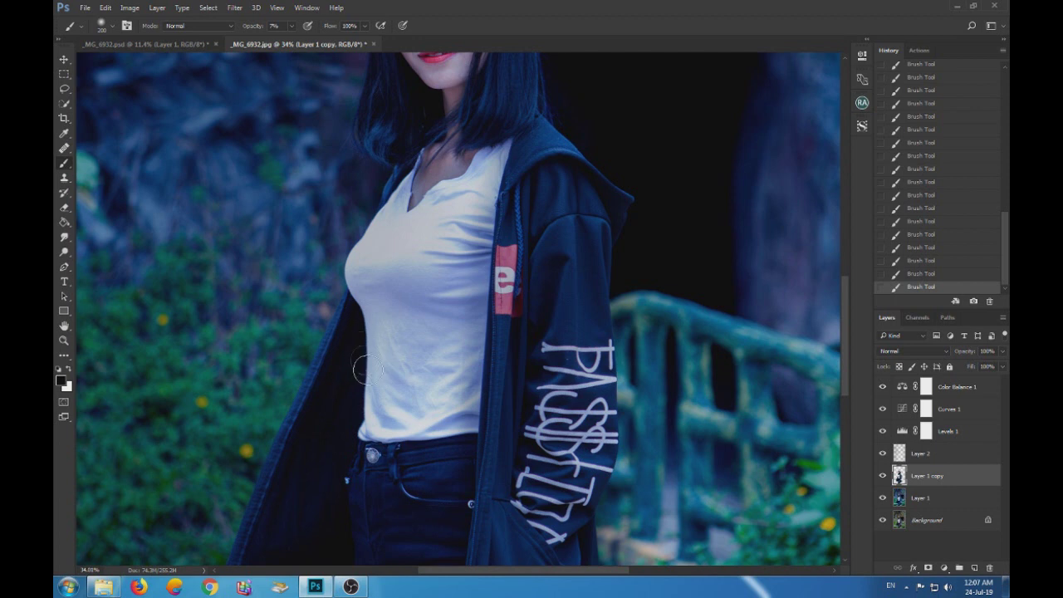
pyautogui.moveTo(368, 369); pyautogui.dragTo(363, 442)
pyautogui.scroll(-2, 356, 494)
pyautogui.scroll(1, 488, 276)
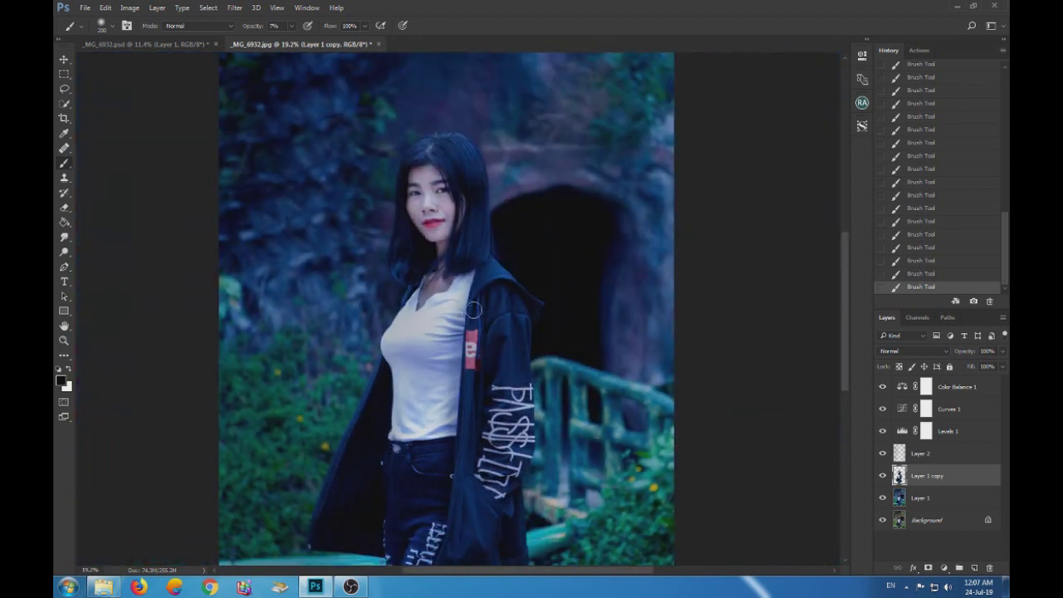
pyautogui.scroll(2, 488, 277)
pyautogui.scroll(2, 488, 277)
pyautogui.scroll(2, 369, 250)
pyautogui.scroll(-2, 361, 270)
pyautogui.scroll(-2, 313, 379)
pyautogui.scroll(-1, 312, 379)
pyautogui.scroll(-1, 330, 380)
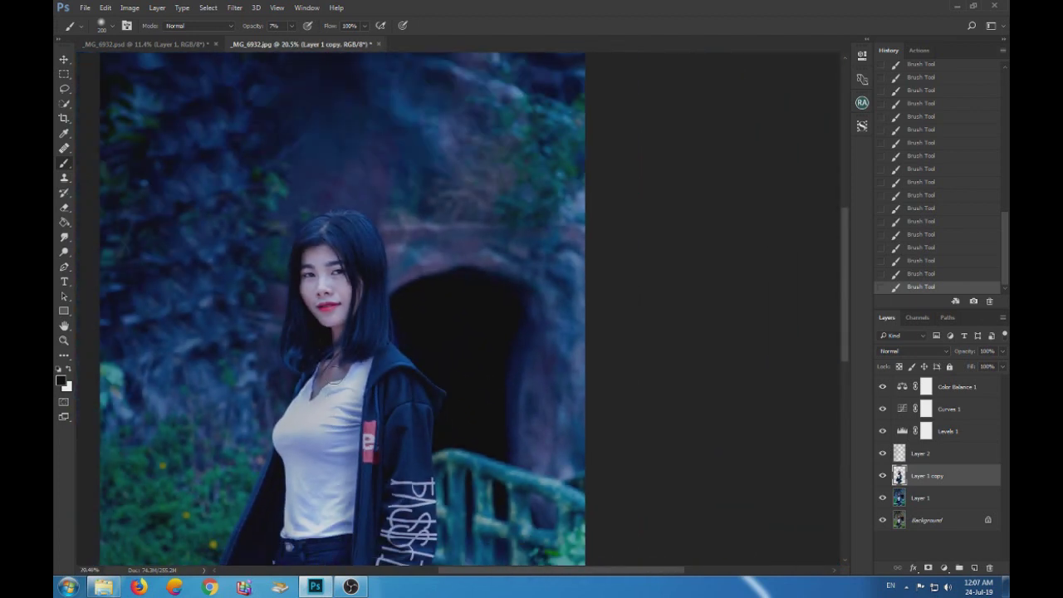
pyautogui.scroll(2, 331, 377)
pyautogui.scroll(2, 360, 301)
pyautogui.scroll(2, 346, 423)
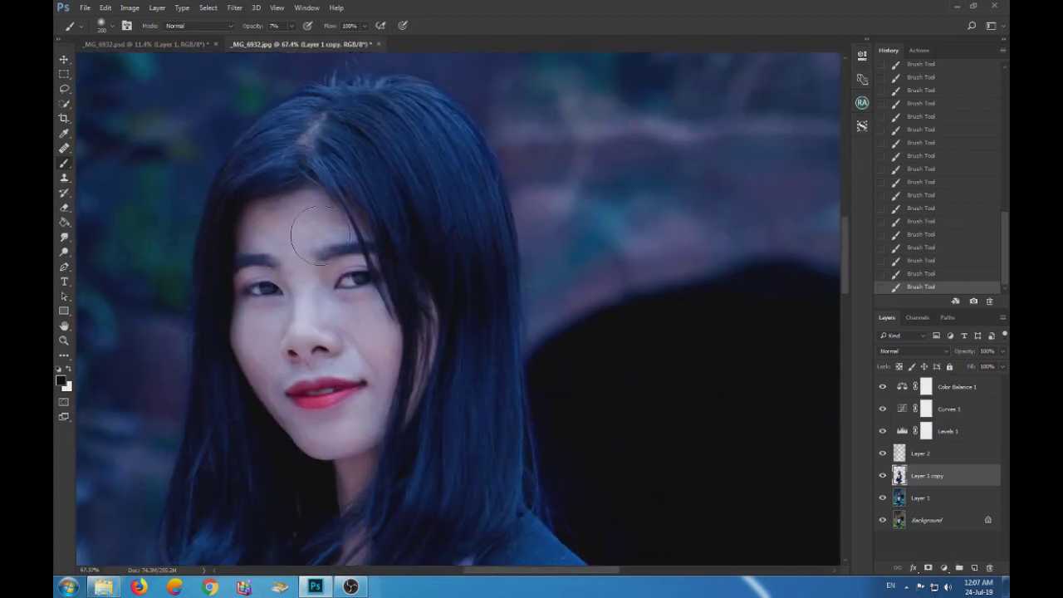
pyautogui.scroll(1, 309, 199)
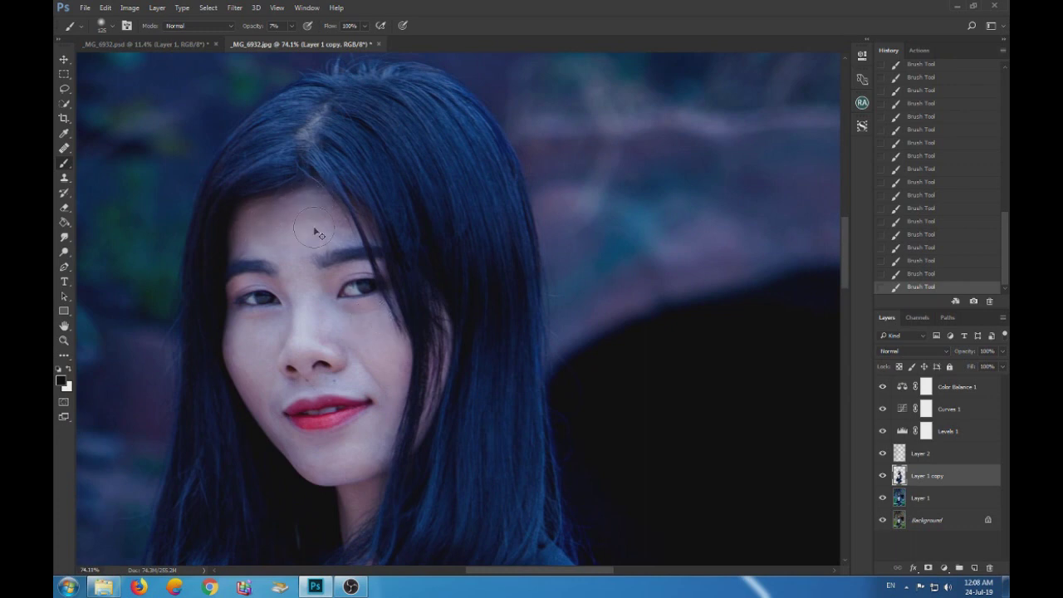
# Undo the last two strokes and add a soft touch-up stroke near her hairline
pyautogui.hotkey('ctrl', 'alt', 'z')
pyautogui.hotkey('ctrl', 'alt', 'z')
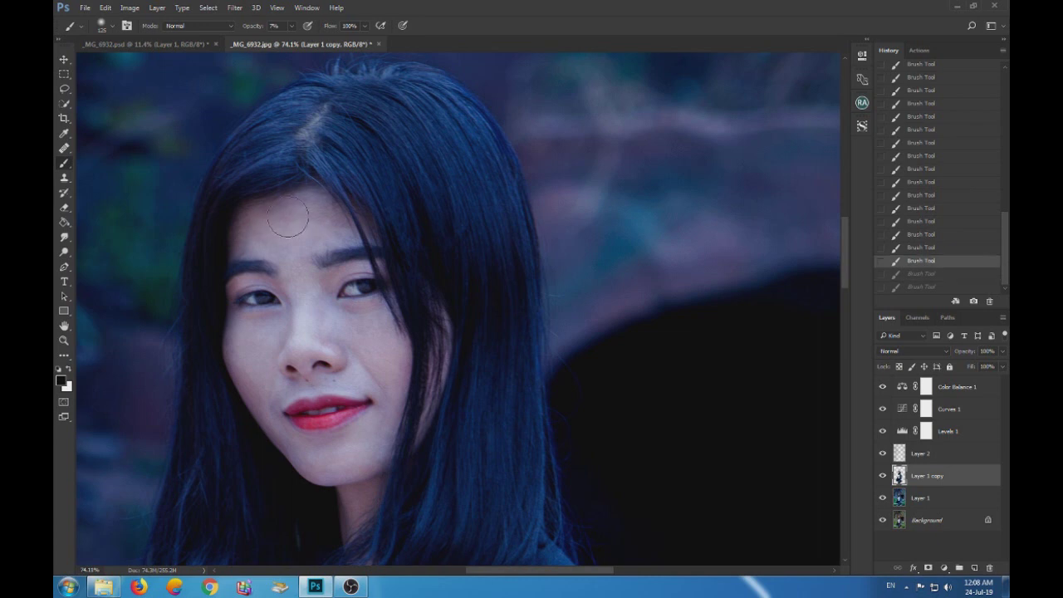
pyautogui.scroll(-1, 295, 201)
pyautogui.scroll(-1, 297, 207)
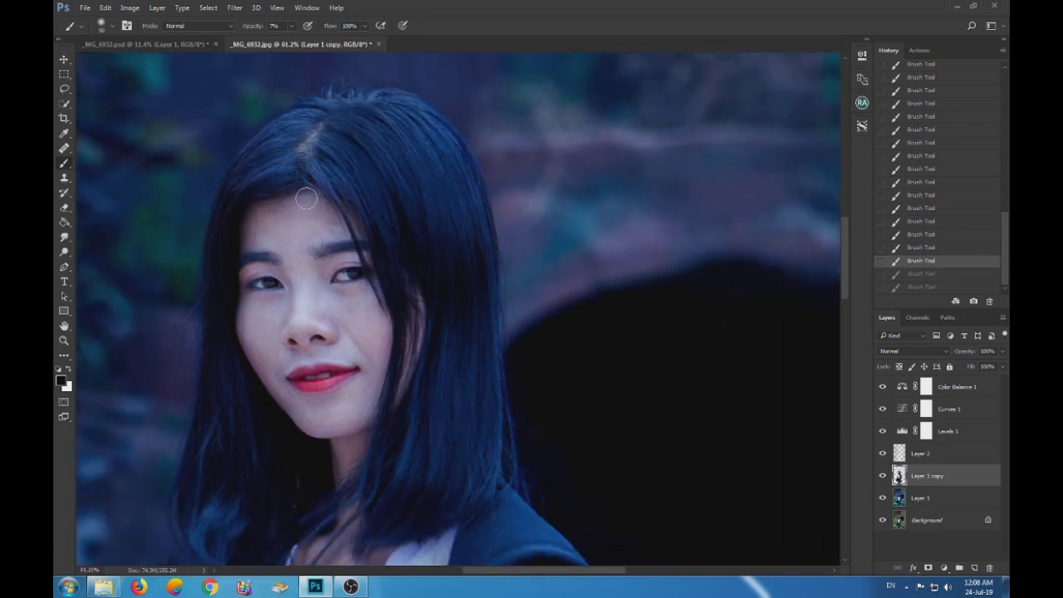
pyautogui.scroll(-1, 267, 214)
pyautogui.scroll(-1, 267, 214)
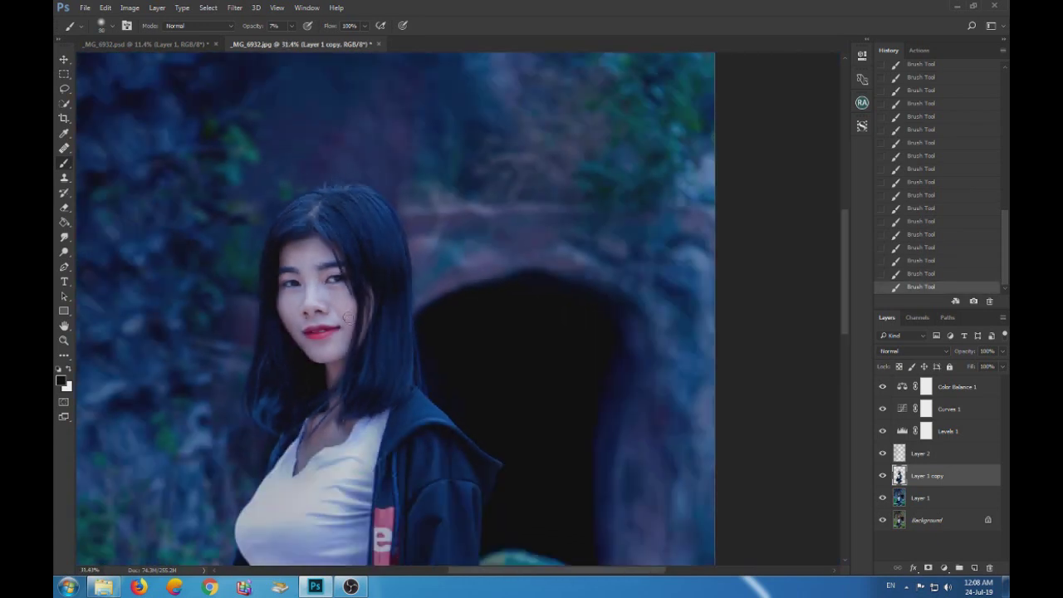
pyautogui.scroll(-1, 267, 214)
pyautogui.scroll(2, 359, 302)
pyautogui.click(359, 301)
pyautogui.scroll(-1, 360, 301)
pyautogui.scroll(-1, 351, 368)
pyautogui.scroll(-2, 349, 365)
pyautogui.scroll(-1, 348, 365)
pyautogui.scroll(-3, 534, 297)
pyautogui.scroll(2, 533, 297)
pyautogui.scroll(3, 534, 297)
pyautogui.scroll(2, 533, 297)
pyautogui.scroll(-2, 534, 297)
pyautogui.scroll(2, 412, 292)
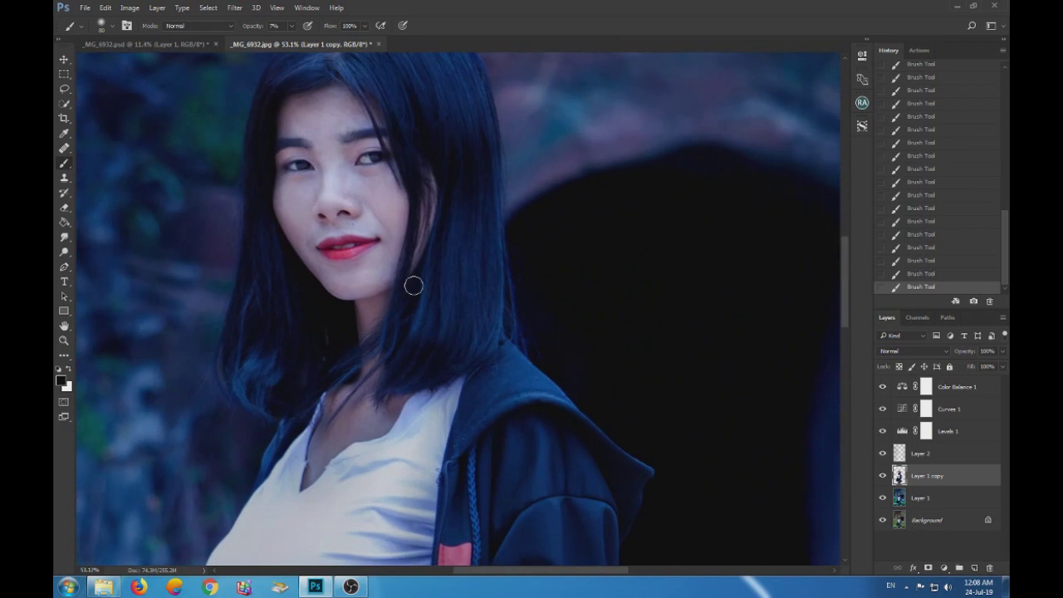
pyautogui.scroll(-1, 412, 292)
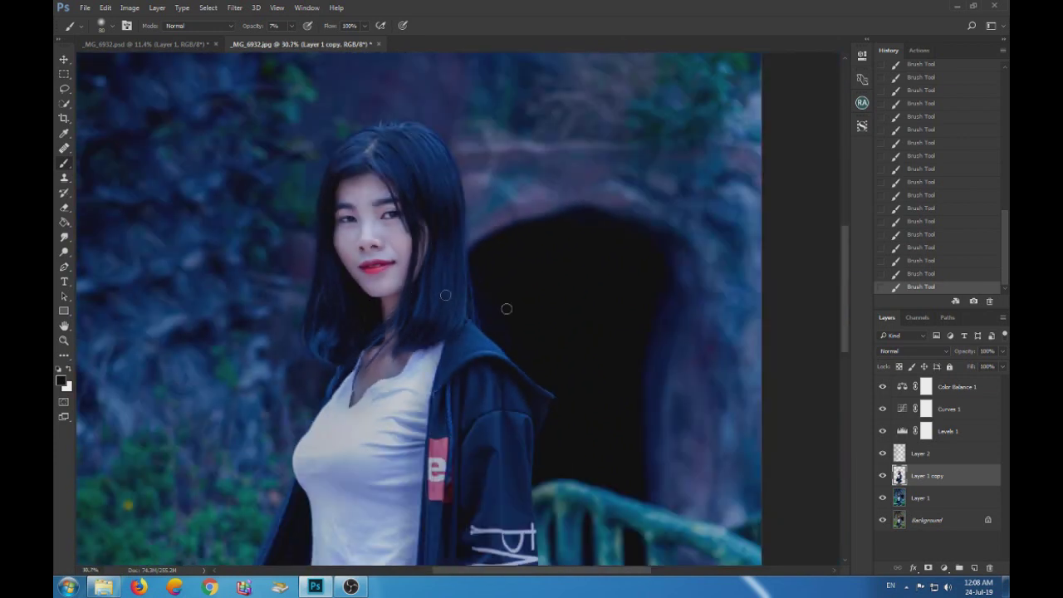
# Select Layer 2, zoom out, and toggle its visibility to compare the portrait with and without the edge-darkening
pyautogui.click(900, 453)
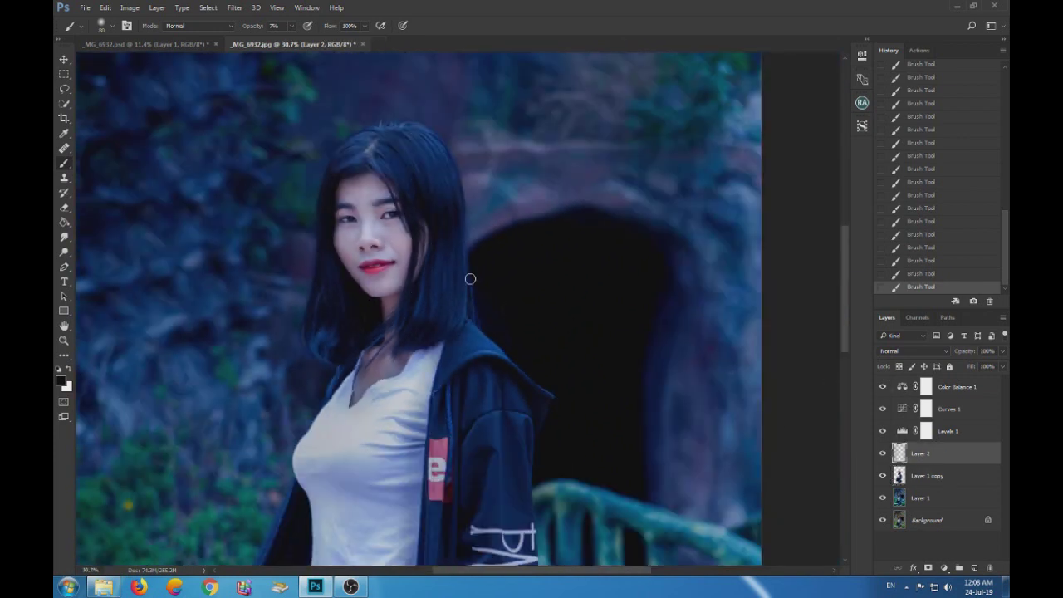
pyautogui.scroll(-3, 382, 241)
pyautogui.scroll(-2, 398, 240)
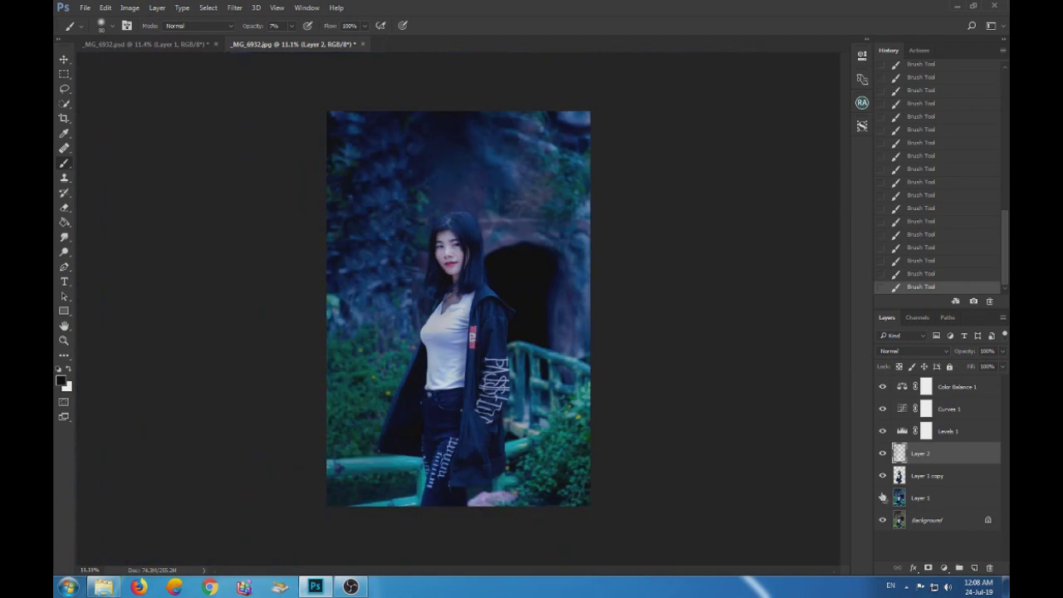
pyautogui.click(881, 456)
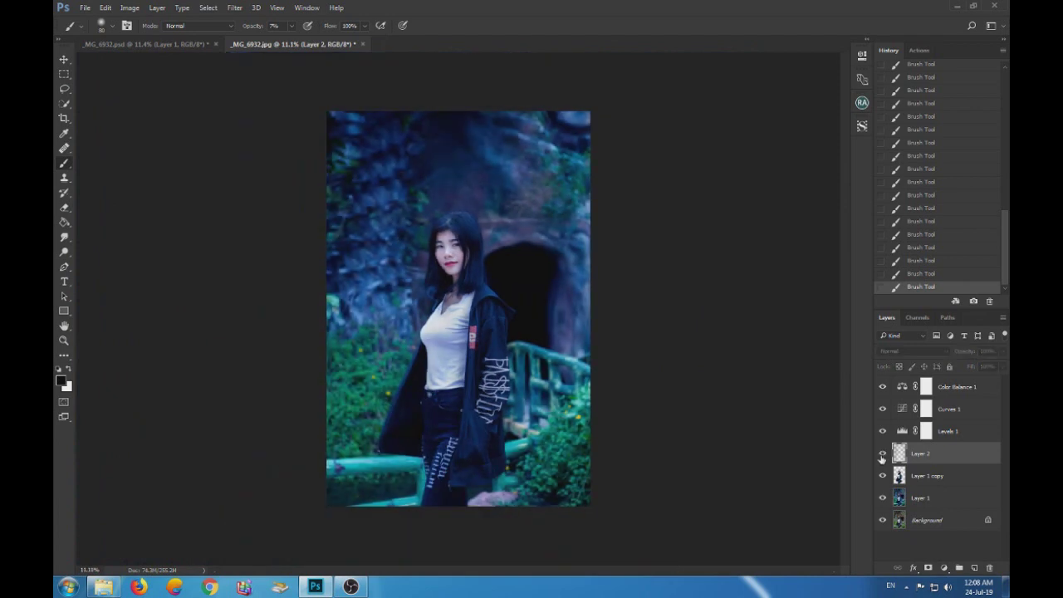
pyautogui.click(882, 455)
pyautogui.click(882, 455)
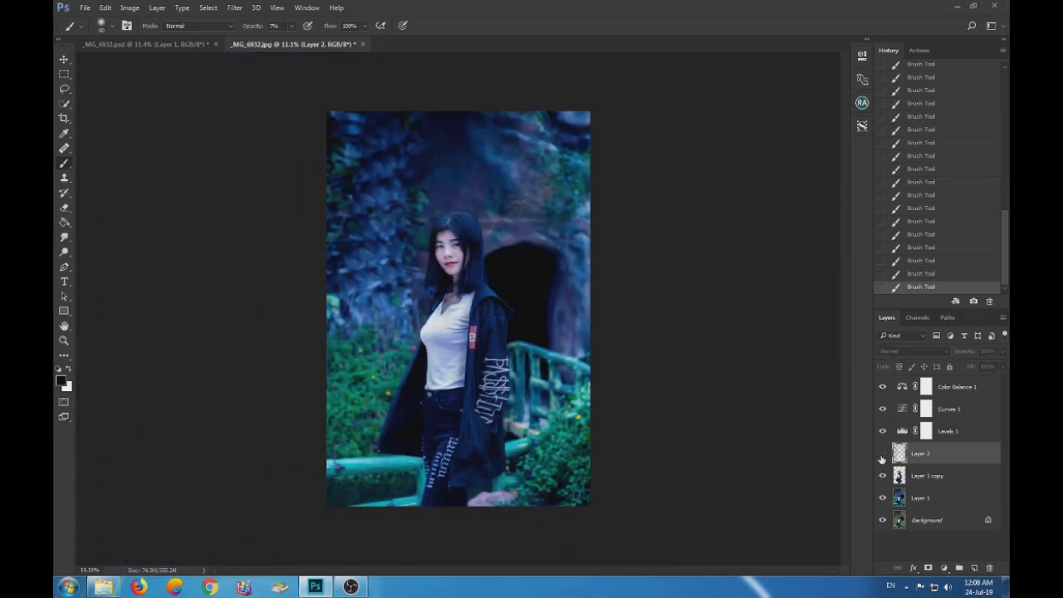
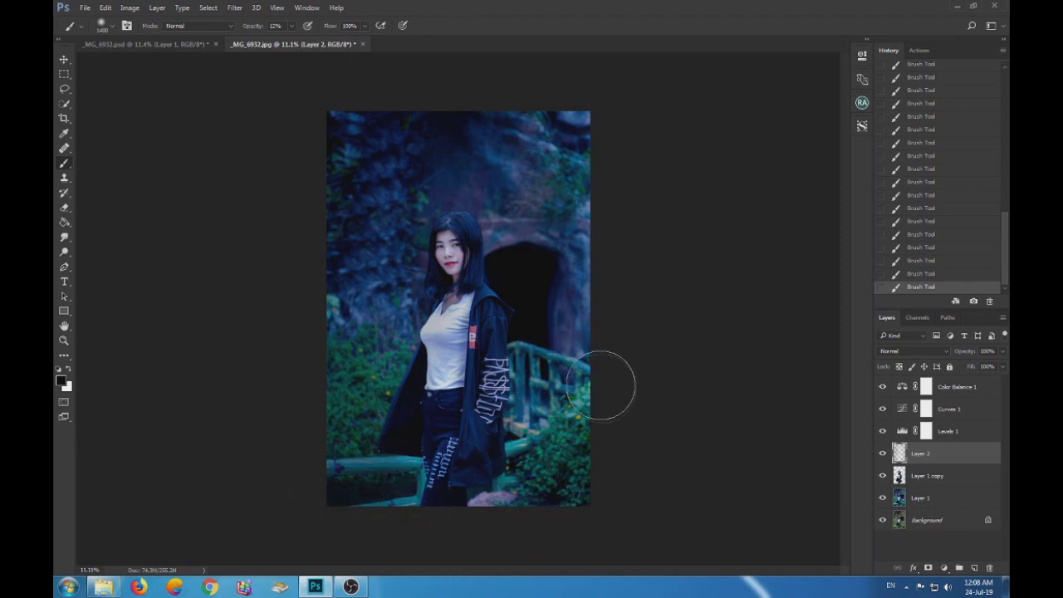
# Toggle Layer 2's visibility on and off to compare the image with and without it
pyautogui.scroll(-2, 491, 504)
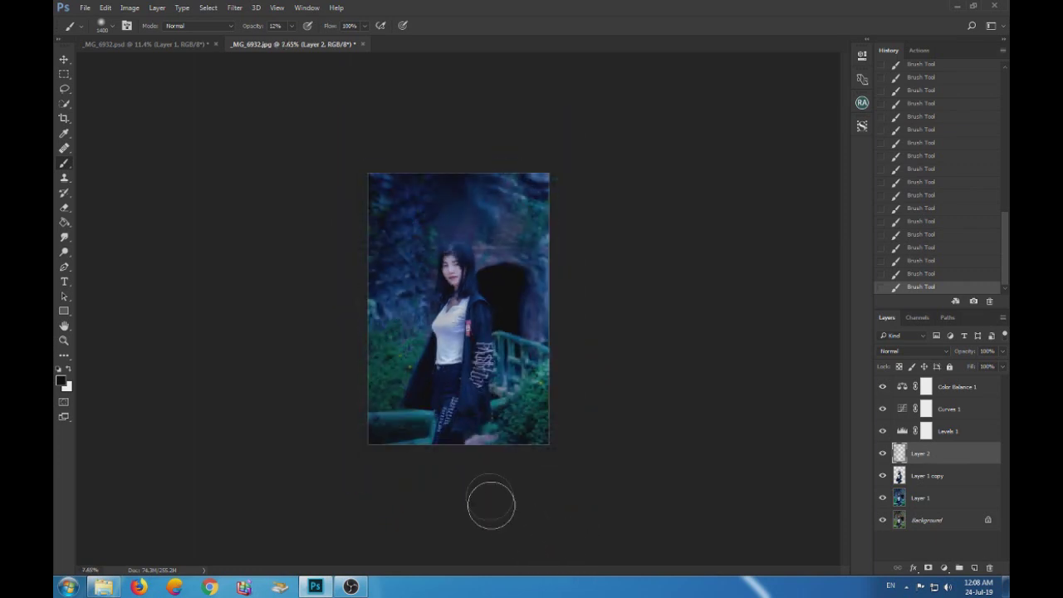
pyautogui.scroll(-1, 487, 455)
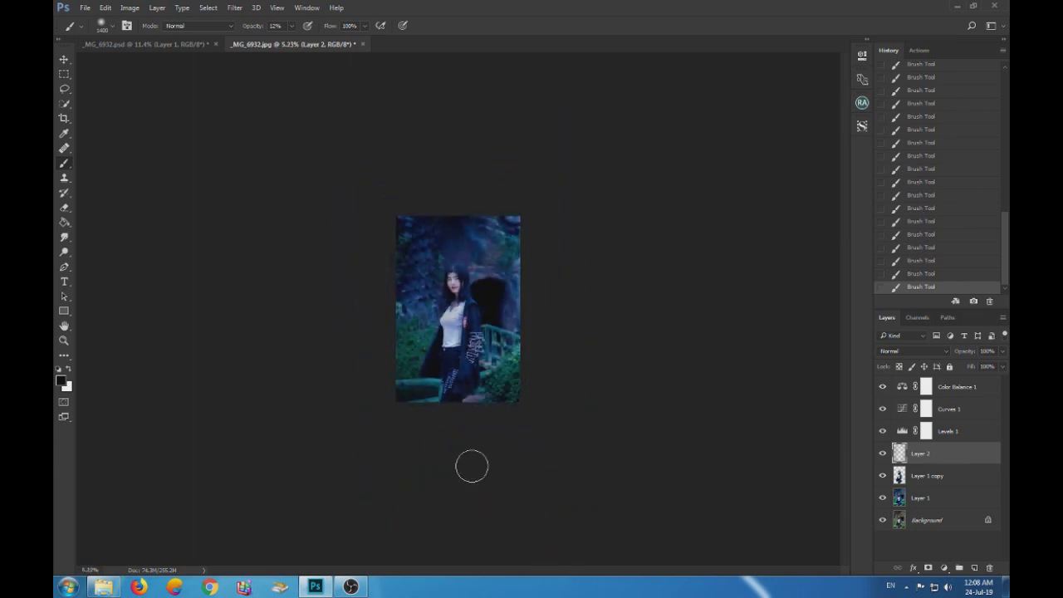
pyautogui.scroll(3, 470, 462)
pyautogui.scroll(2, 457, 415)
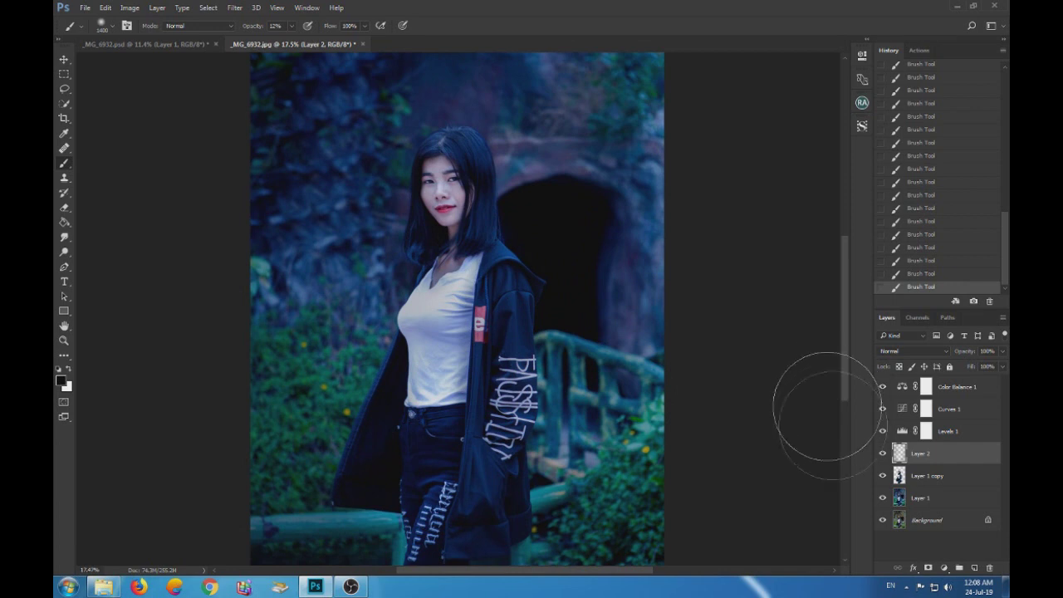
pyautogui.click(882, 455)
pyautogui.click(881, 455)
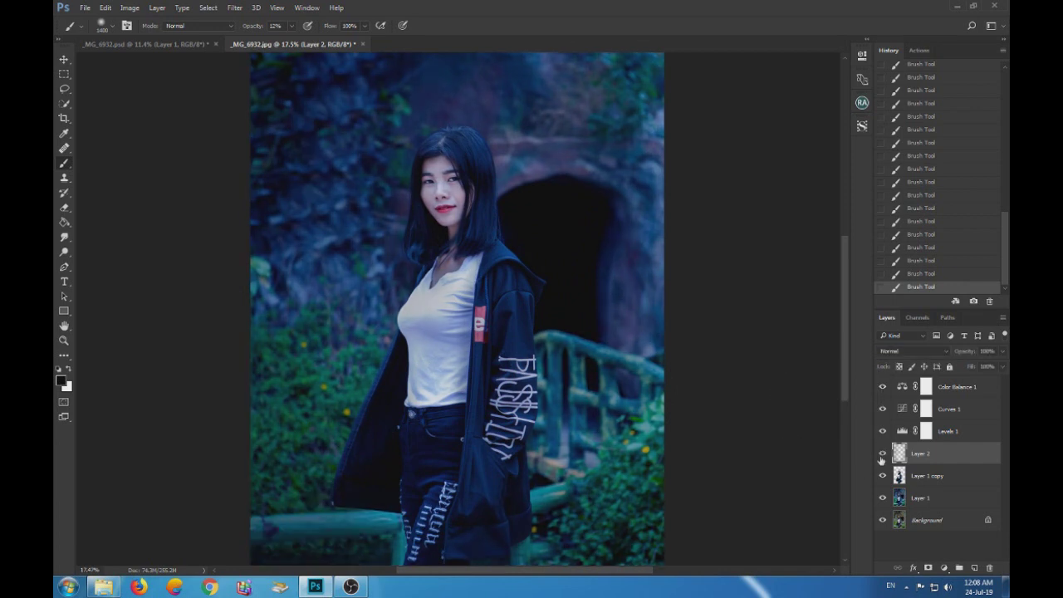
pyautogui.click(881, 455)
pyautogui.click(882, 455)
pyautogui.click(881, 454)
pyautogui.click(882, 454)
# Toggle Layer 1 copy on and off to check the shirt tone, leaving it visible
pyautogui.click(881, 476)
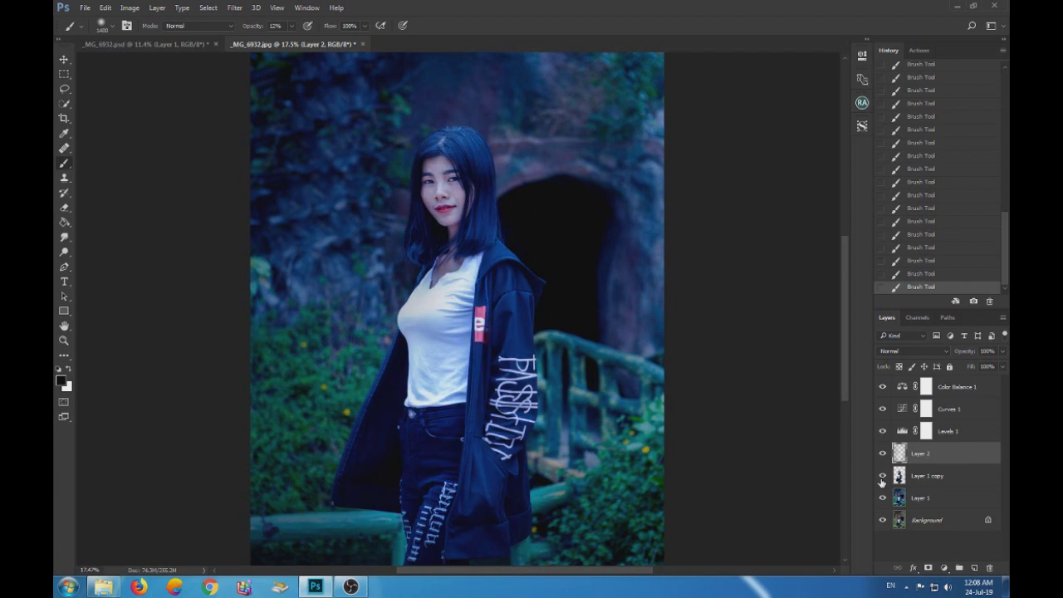
pyautogui.click(882, 476)
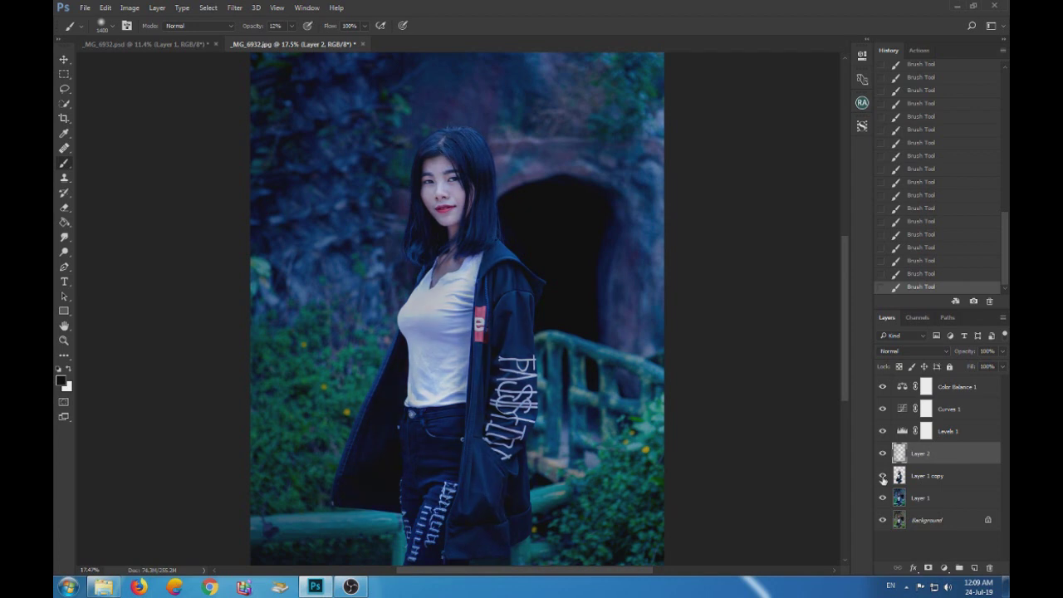
pyautogui.click(882, 477)
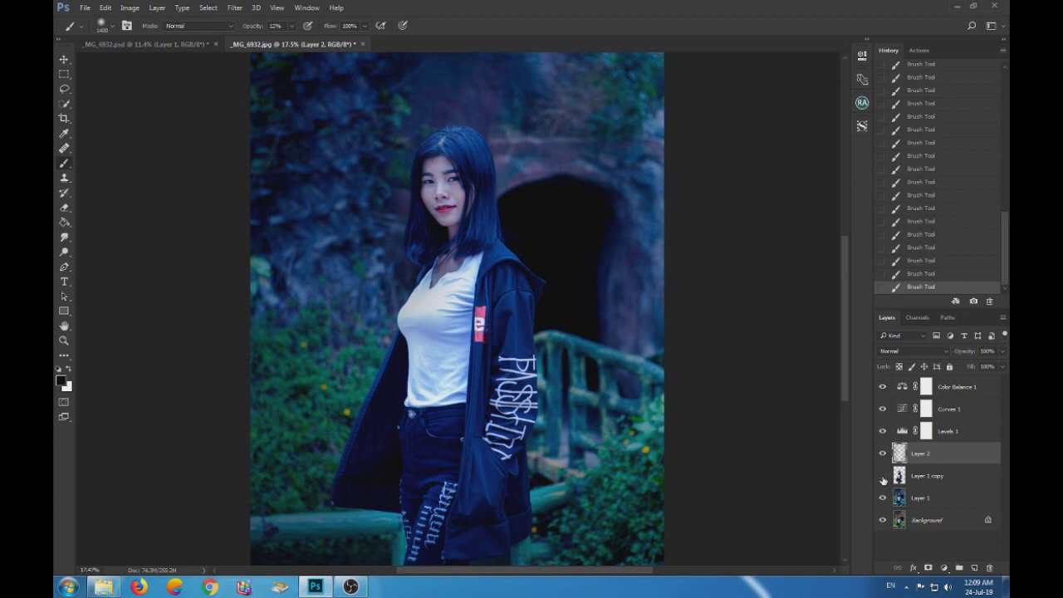
pyautogui.click(882, 478)
pyautogui.click(882, 477)
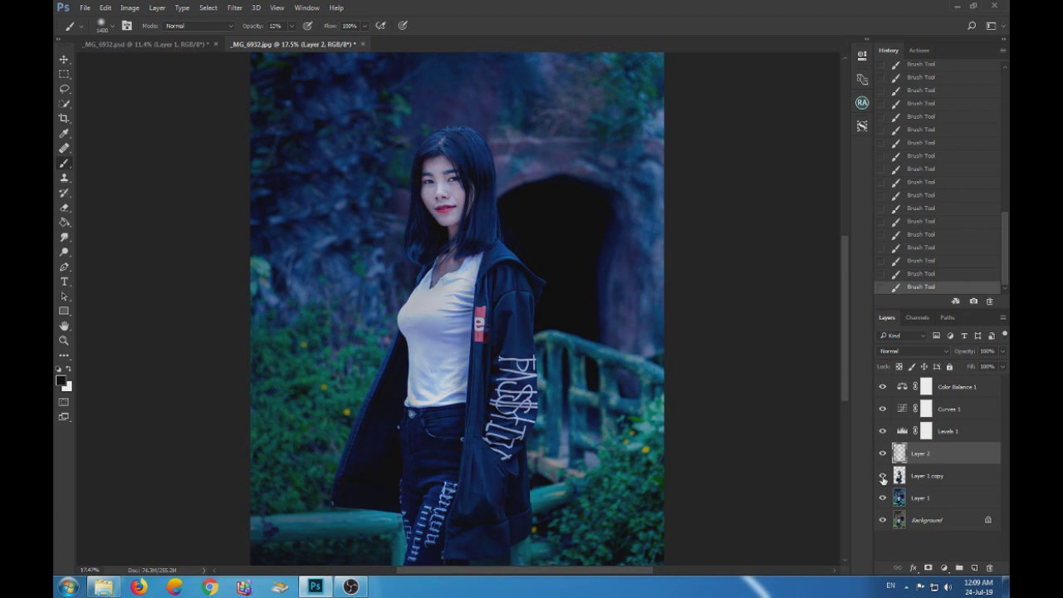
pyautogui.click(883, 478)
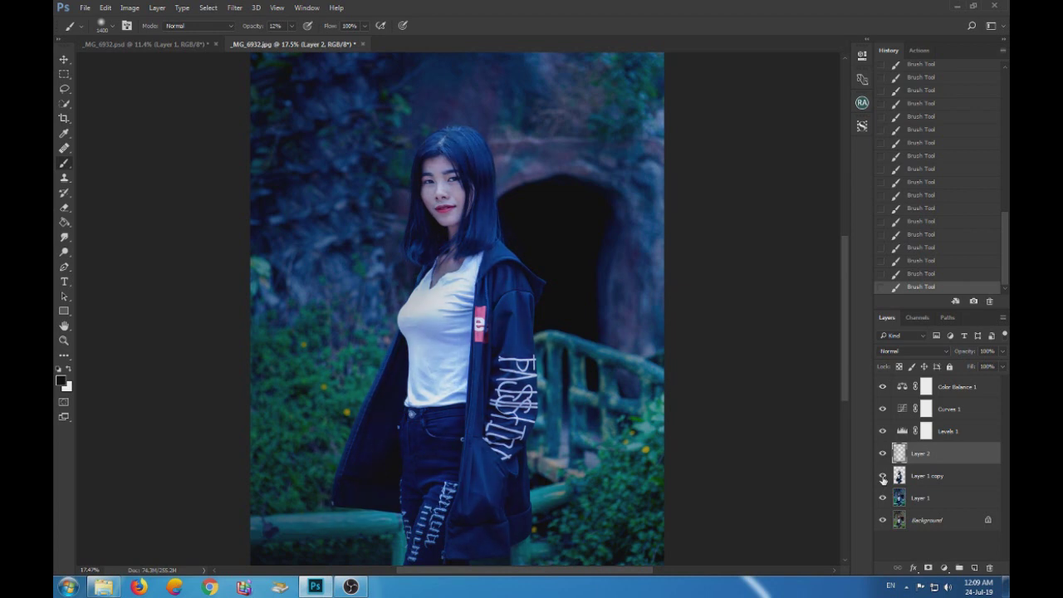
pyautogui.click(883, 478)
pyautogui.scroll(-3, 529, 297)
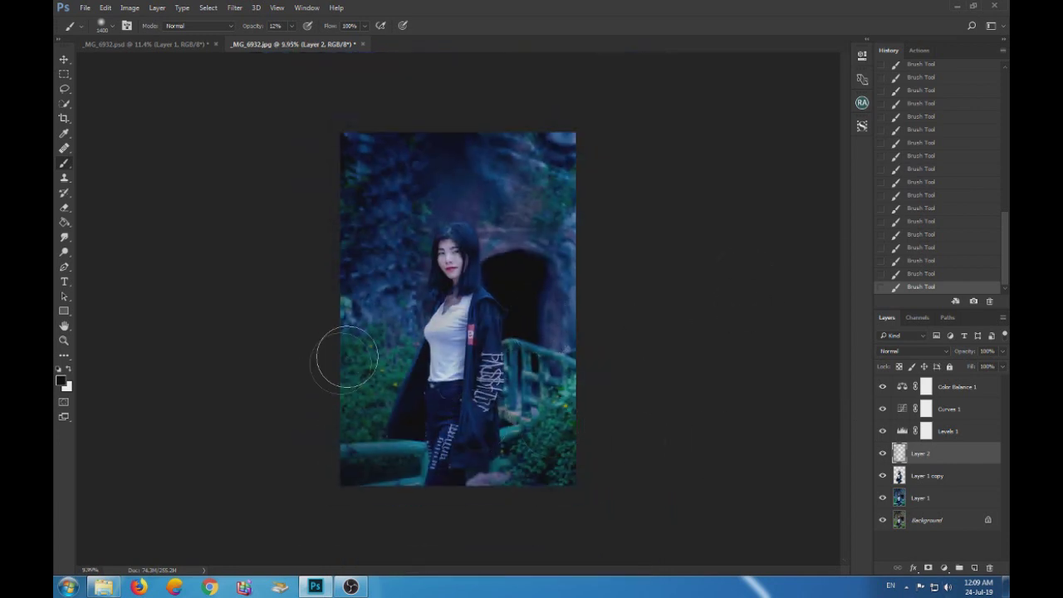
pyautogui.scroll(2, 454, 305)
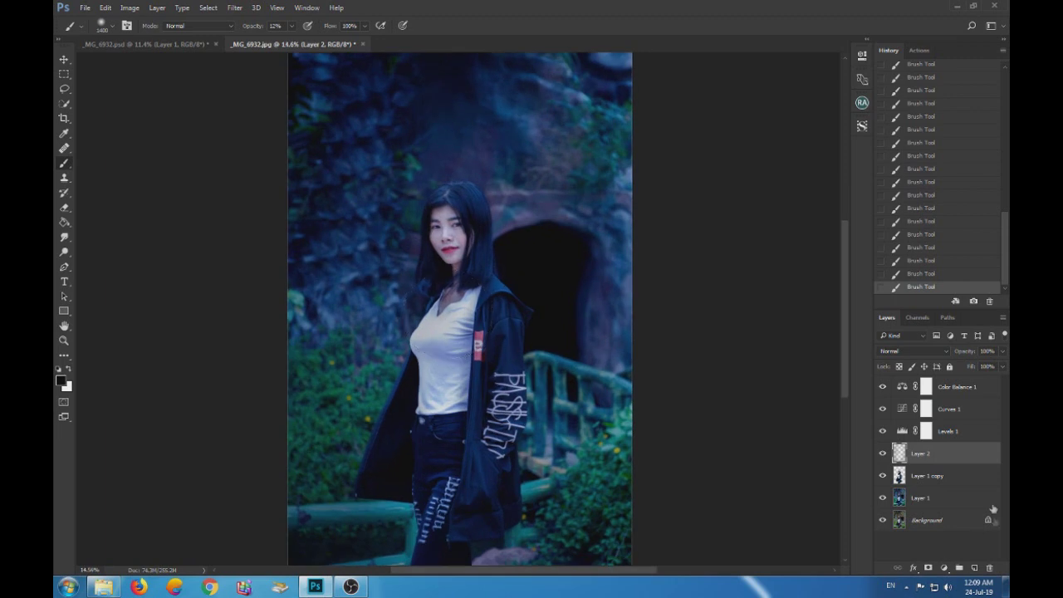
# Apply a Box Blur filter to Layer 1
pyautogui.click(900, 500)
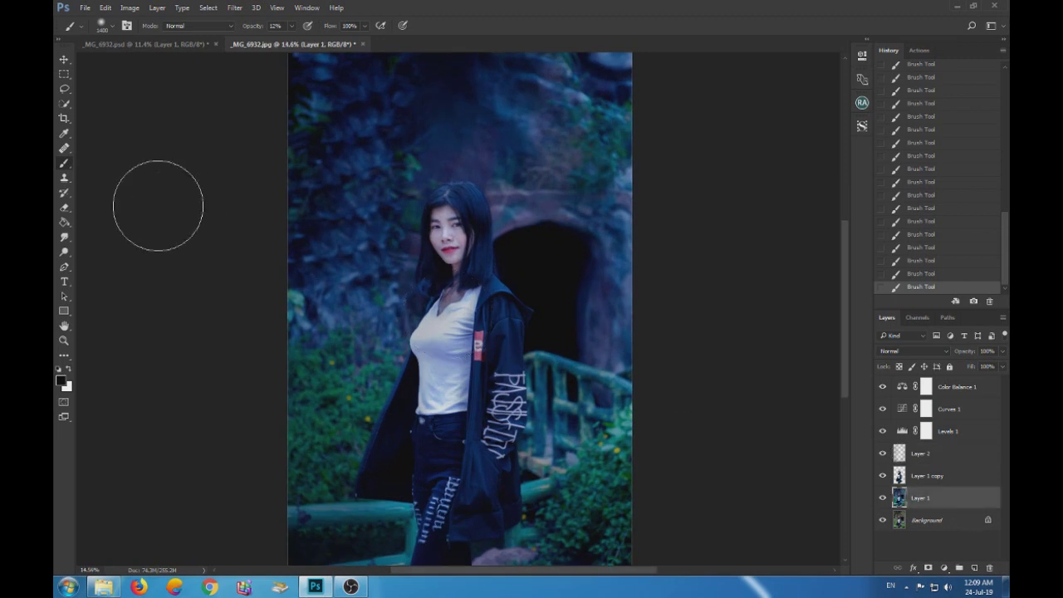
pyautogui.click(235, 7)
pyautogui.moveTo(241, 133)
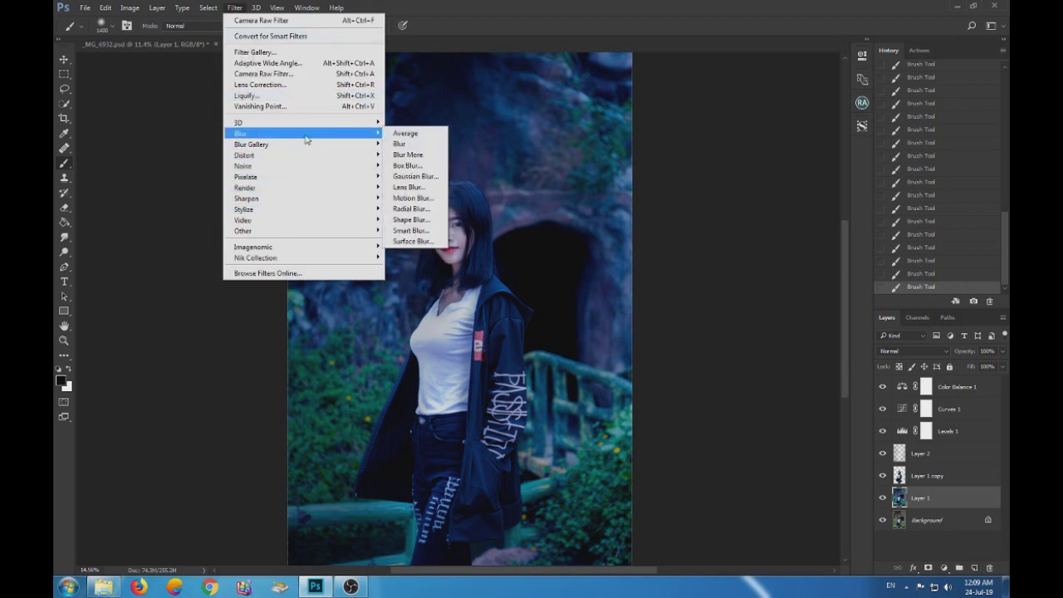
pyautogui.click(432, 166)
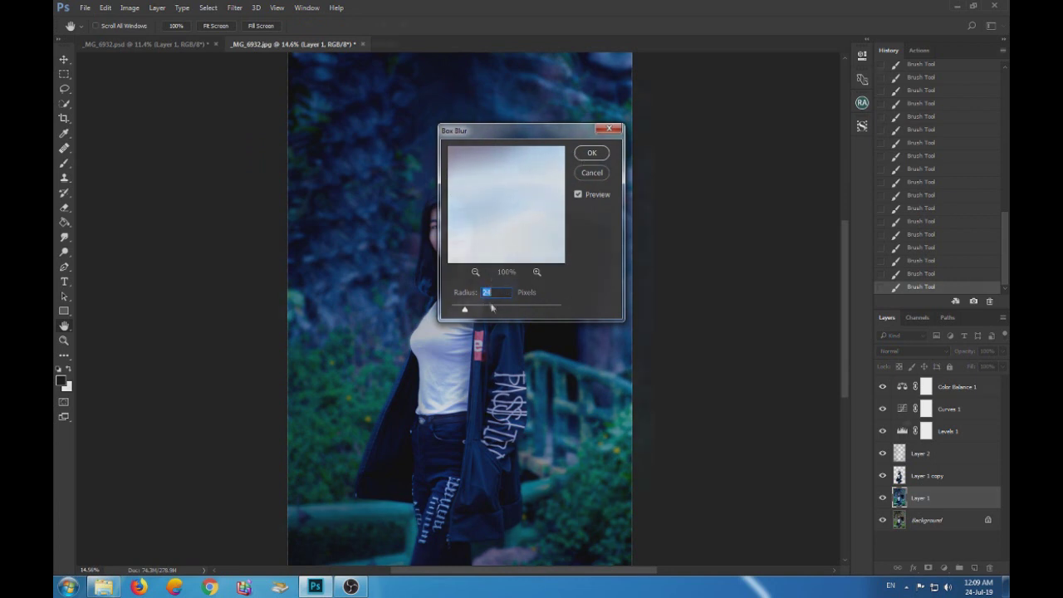
pyautogui.click(591, 154)
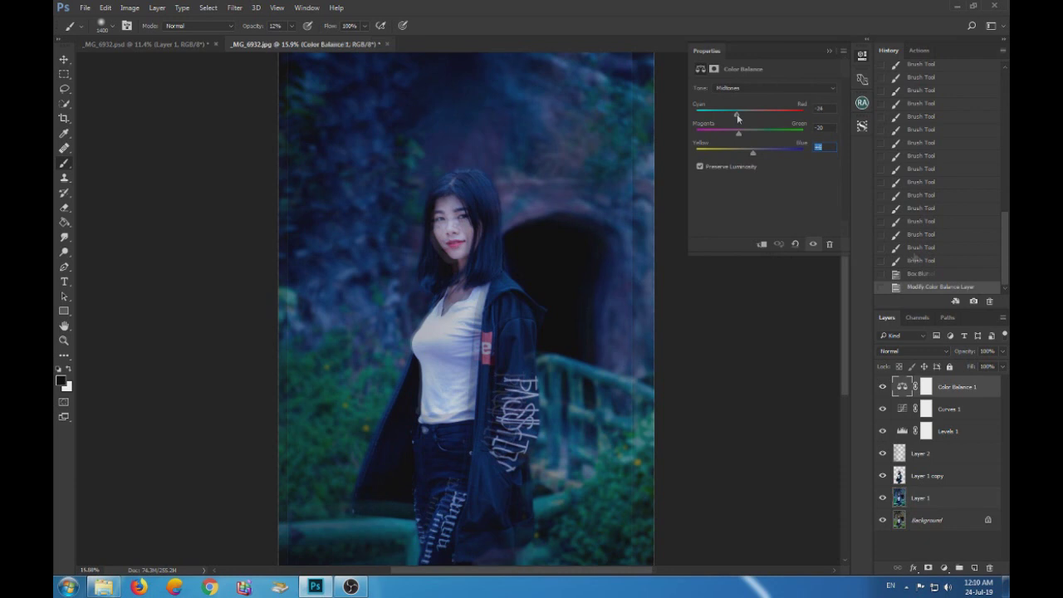
# Set the Color Balance midtones to cyan -17 and blue +15, then hide Color Balance 1
pyautogui.moveTo(740, 136); pyautogui.dragTo(745, 135)
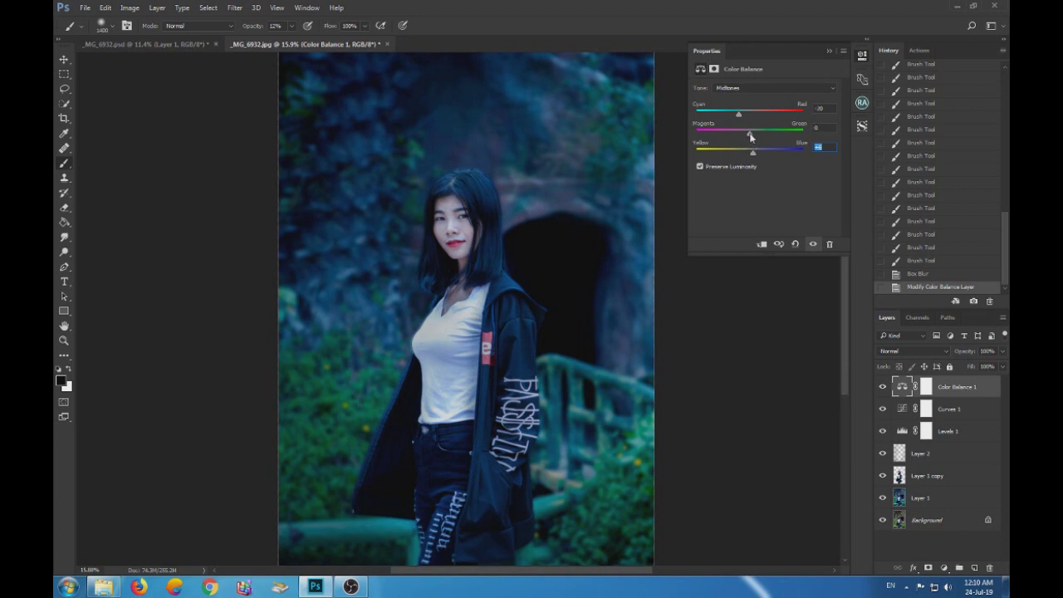
pyautogui.moveTo(749, 137); pyautogui.dragTo(739, 118)
pyautogui.moveTo(738, 118); pyautogui.dragTo(745, 118)
pyautogui.moveTo(746, 118)
pyautogui.mouseDown()
pyautogui.moveTo(753, 137)
pyautogui.moveTo(743, 118)
pyautogui.mouseUp()
pyautogui.moveTo(744, 113); pyautogui.dragTo(740, 113)
pyautogui.moveTo(753, 155); pyautogui.dragTo(757, 155)
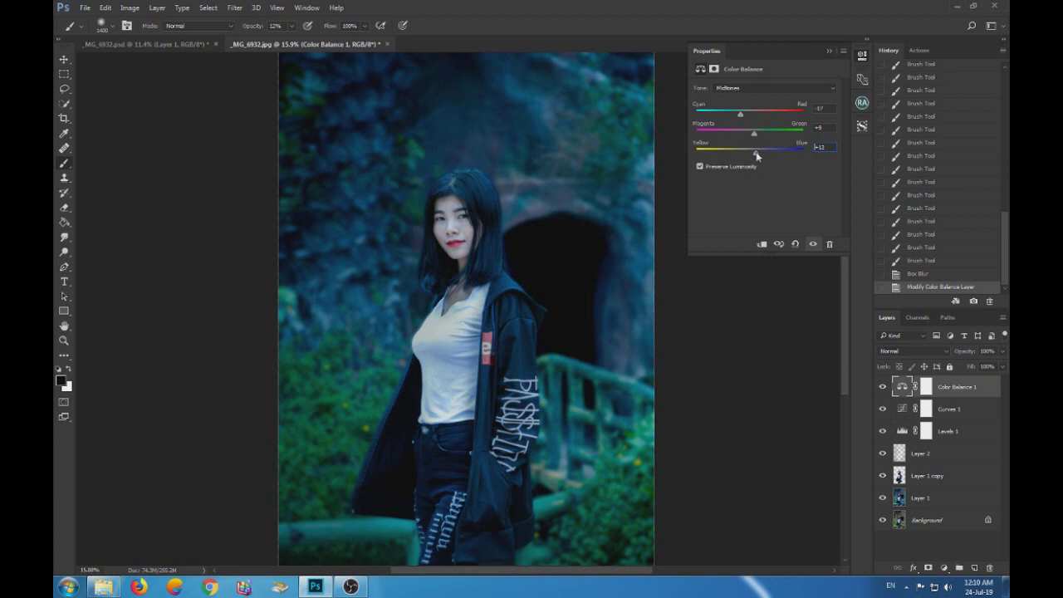
pyautogui.click(828, 50)
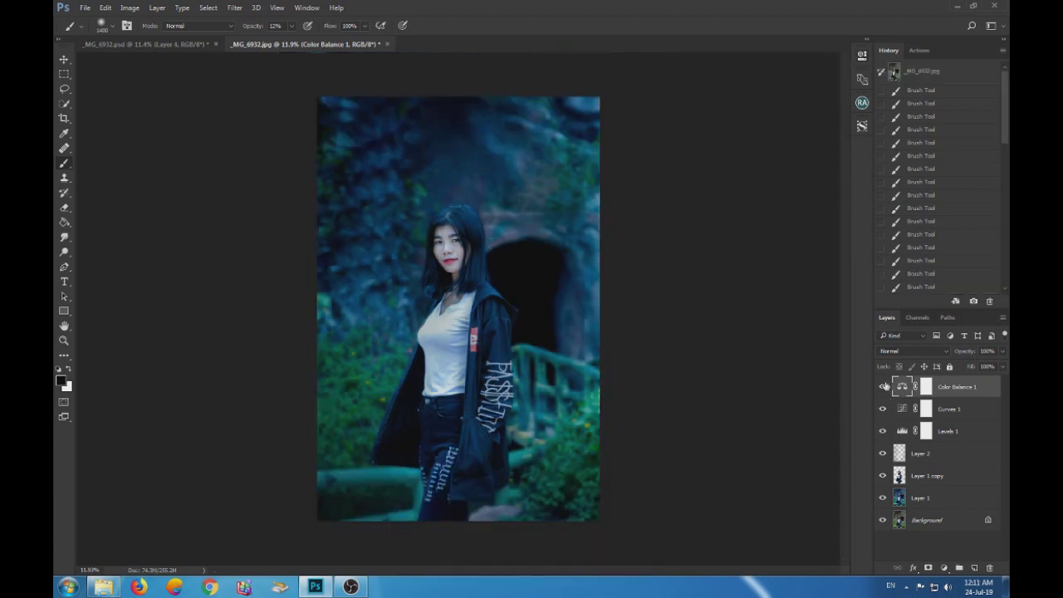
pyautogui.click(882, 387)
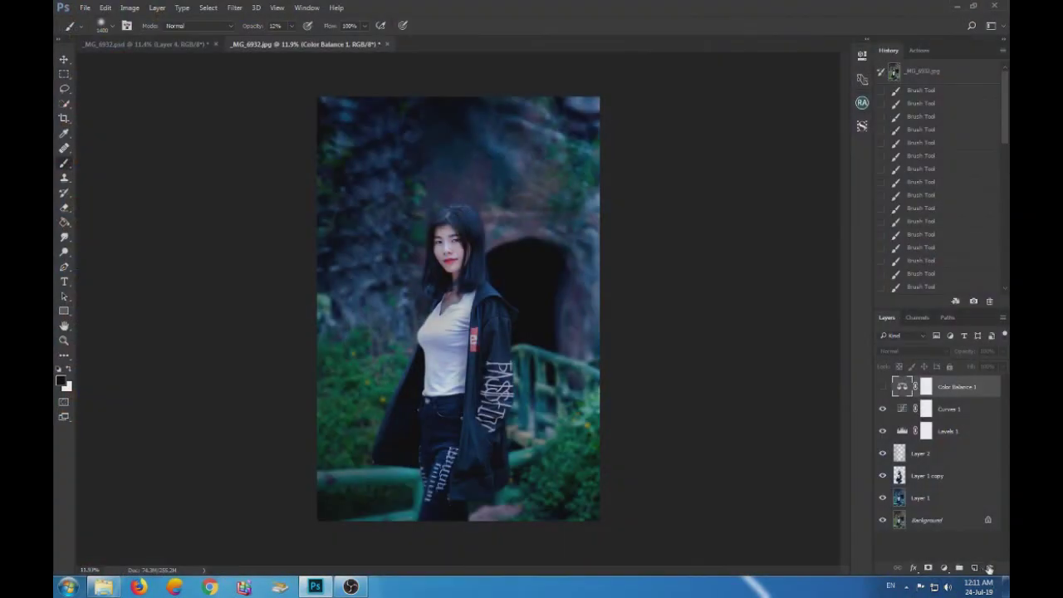
# Delete Color Balance 1 and stamp all visible layers into a new Layer 3
pyautogui.click(988, 567)
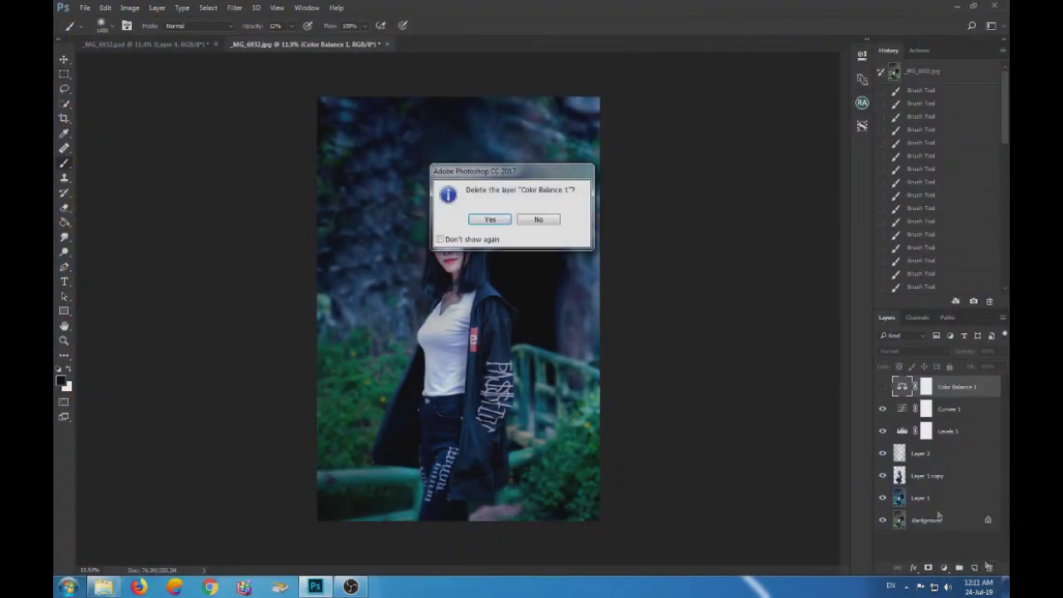
pyautogui.click(491, 220)
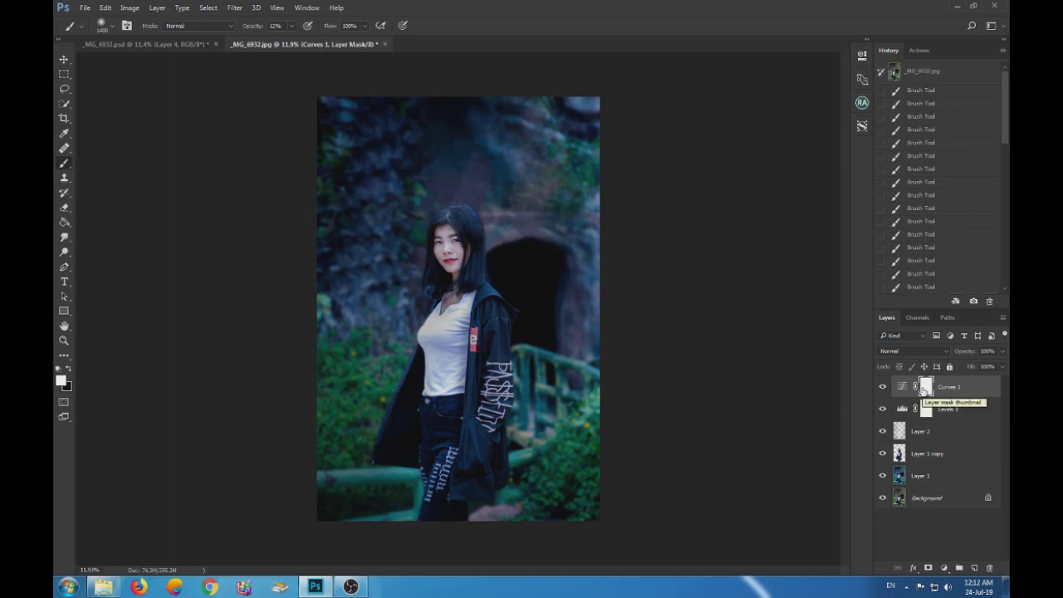
pyautogui.hotkey('ctrl', 'shift', 'alt', 'e')
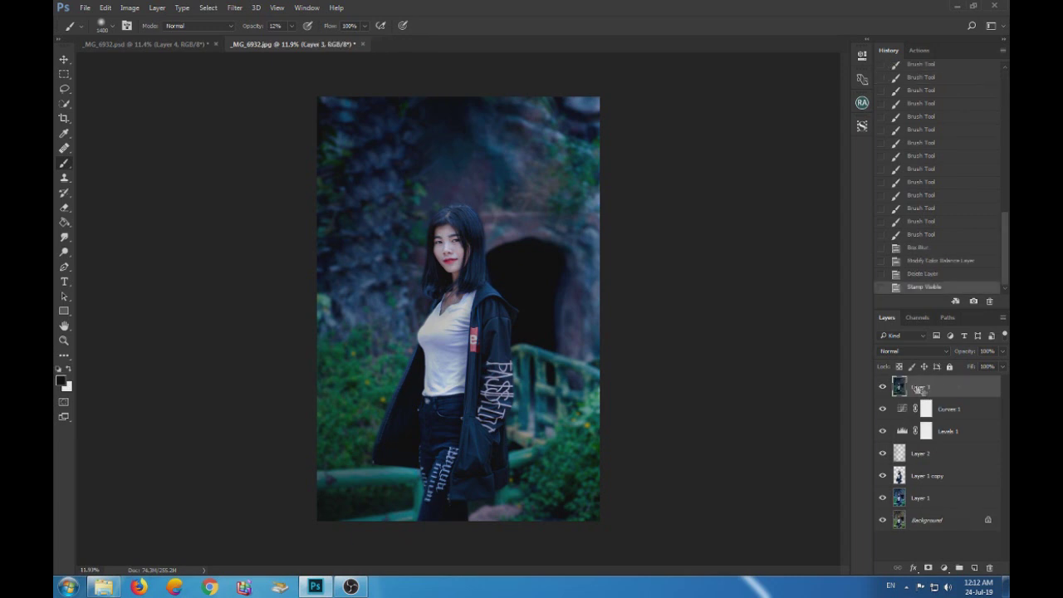
# Select and deselect the whole canvas, then launch the Camera Raw Filter on Layer 3
pyautogui.hotkey('ctrl', 'a')
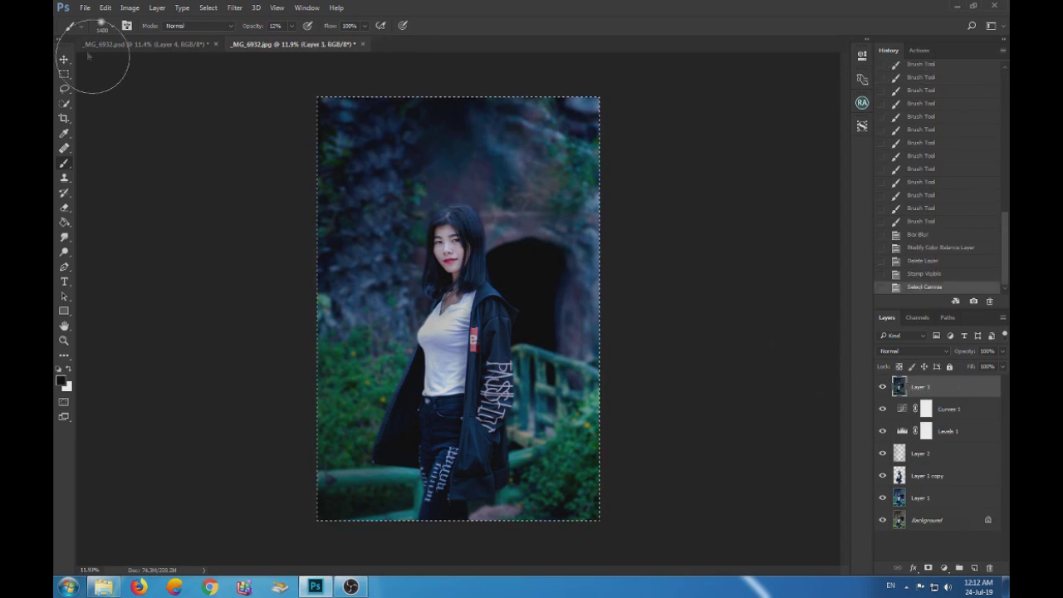
pyautogui.click(61, 75)
pyautogui.click(381, 171)
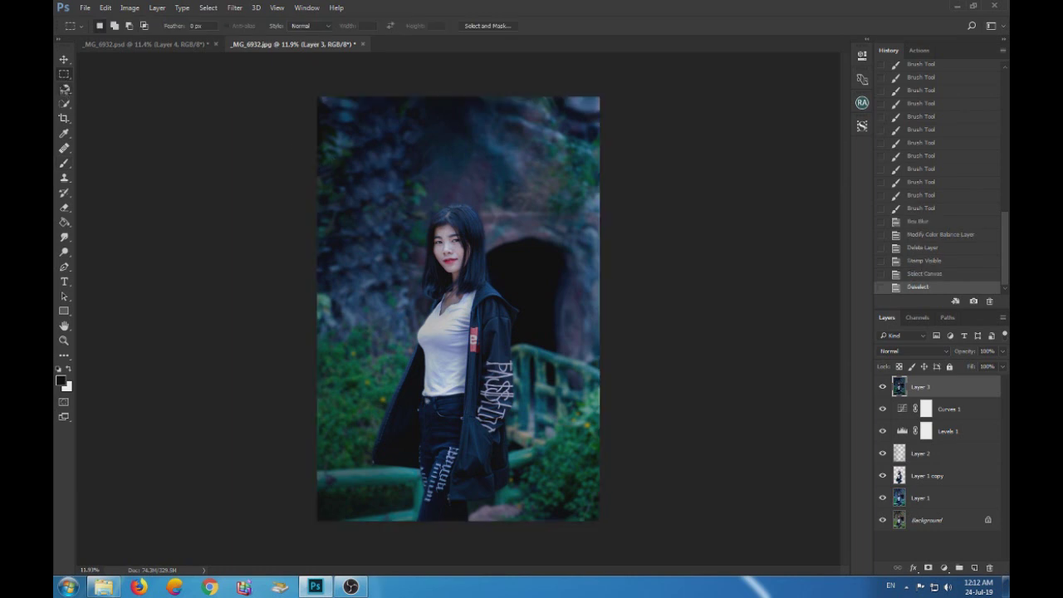
pyautogui.hotkey('ctrl', 'shift', 'a')
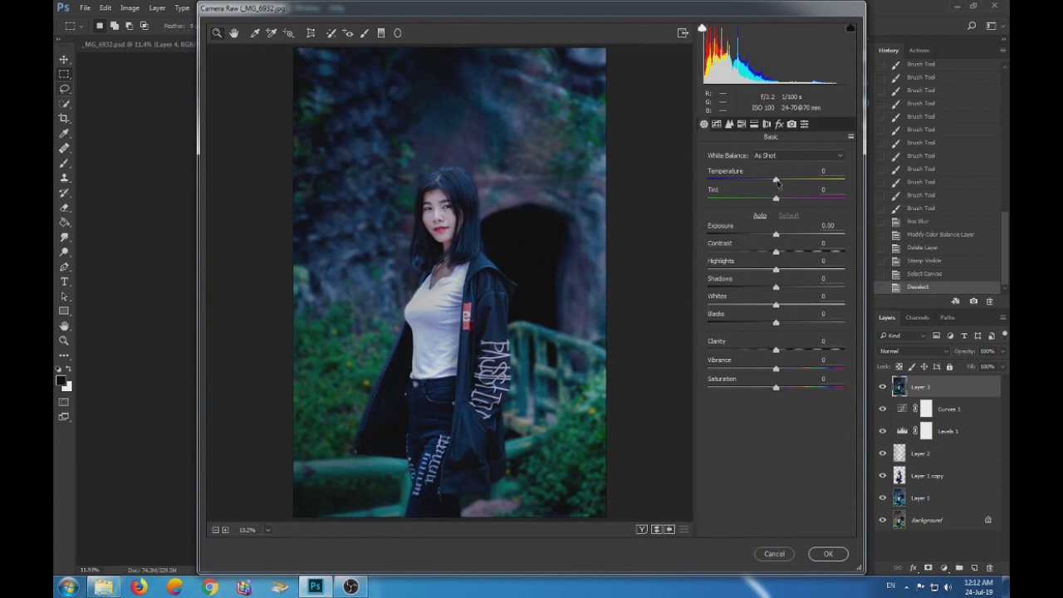
# Set Camera Raw temperature to +11, tint to -10 and contrast to +8
pyautogui.moveTo(777, 182); pyautogui.dragTo(785, 190)
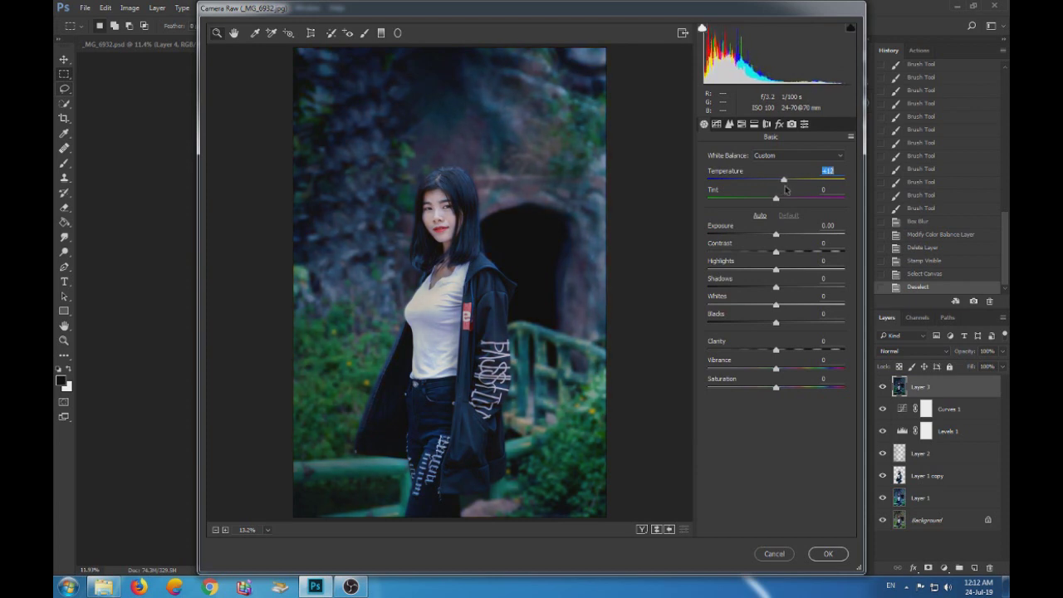
pyautogui.moveTo(785, 185)
pyautogui.mouseDown()
pyautogui.moveTo(772, 201)
pyautogui.moveTo(722, 201)
pyautogui.moveTo(766, 202)
pyautogui.mouseUp()
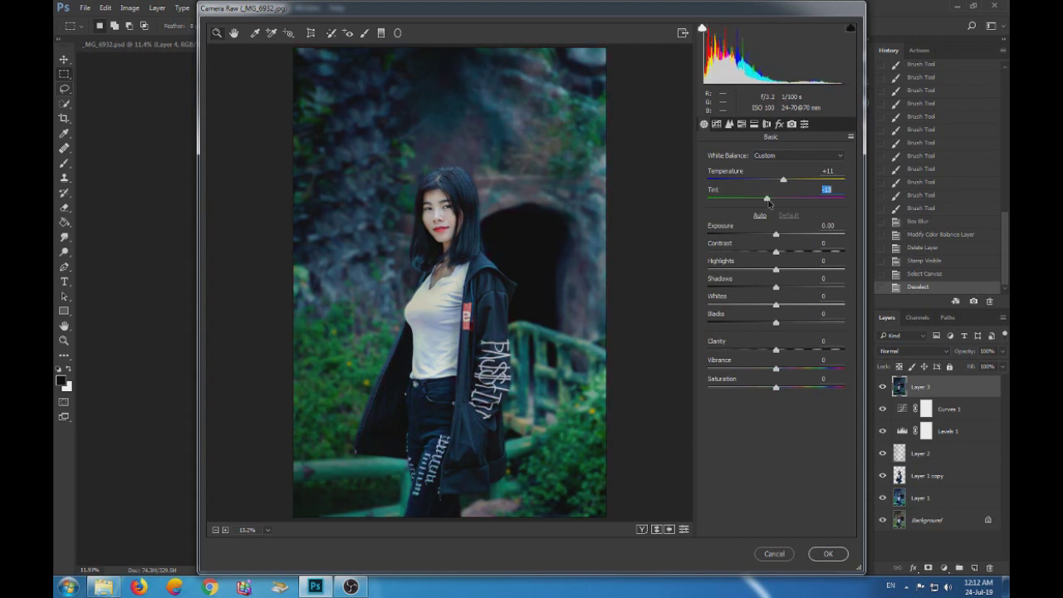
pyautogui.moveTo(768, 203); pyautogui.dragTo(771, 204)
pyautogui.click(776, 252)
pyautogui.moveTo(776, 253); pyautogui.dragTo(786, 253)
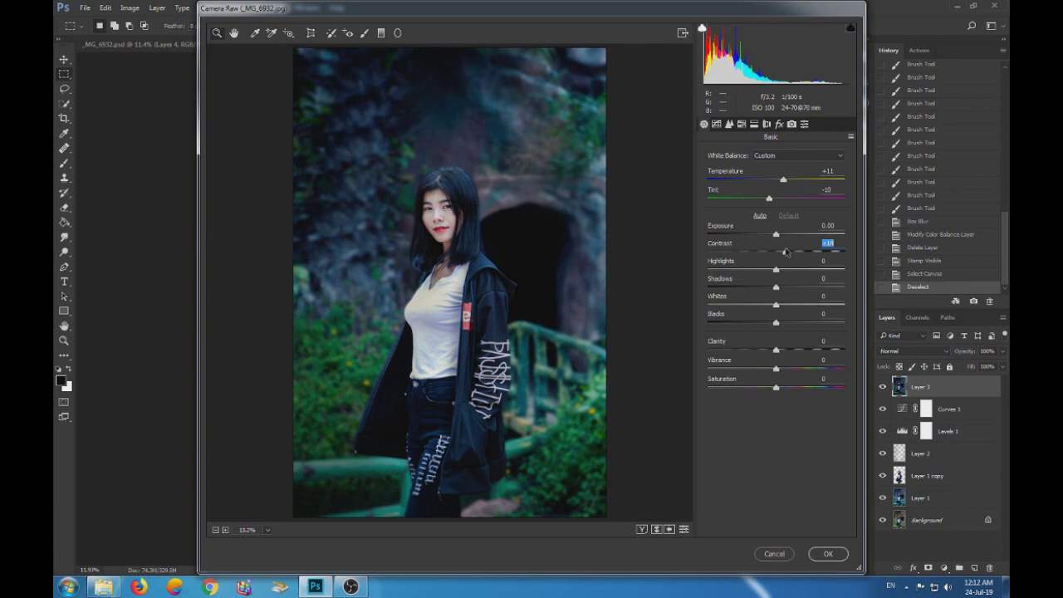
pyautogui.moveTo(784, 251); pyautogui.dragTo(771, 236)
# Set exposure -0.20, highlights +8, shadows +6, whites +3, raise vibrance, and apply
pyautogui.click(775, 236)
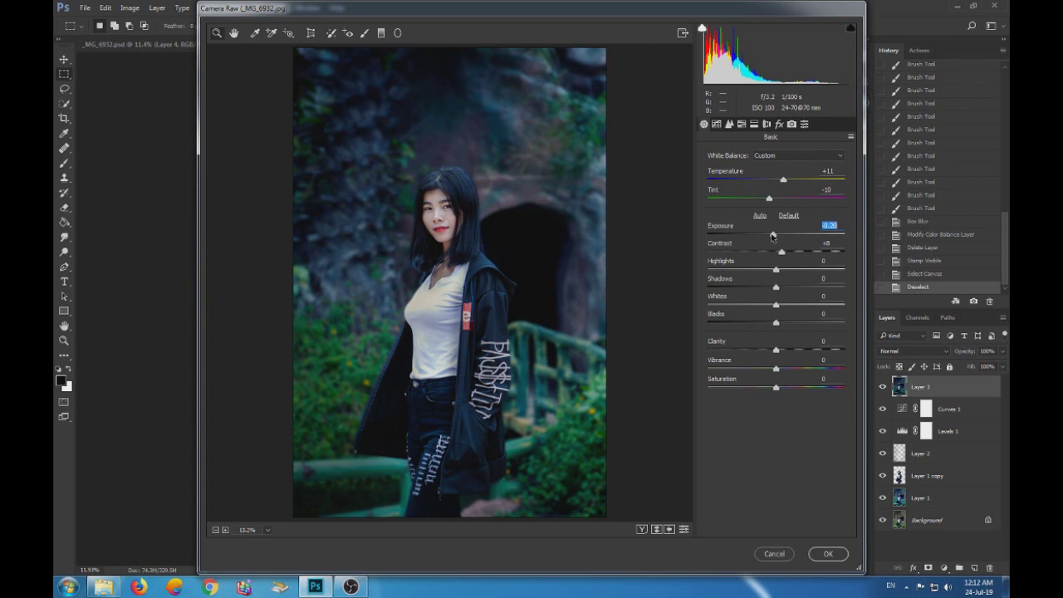
pyautogui.moveTo(776, 271); pyautogui.dragTo(782, 318)
pyautogui.click(776, 288)
pyautogui.moveTo(776, 370); pyautogui.dragTo(778, 370)
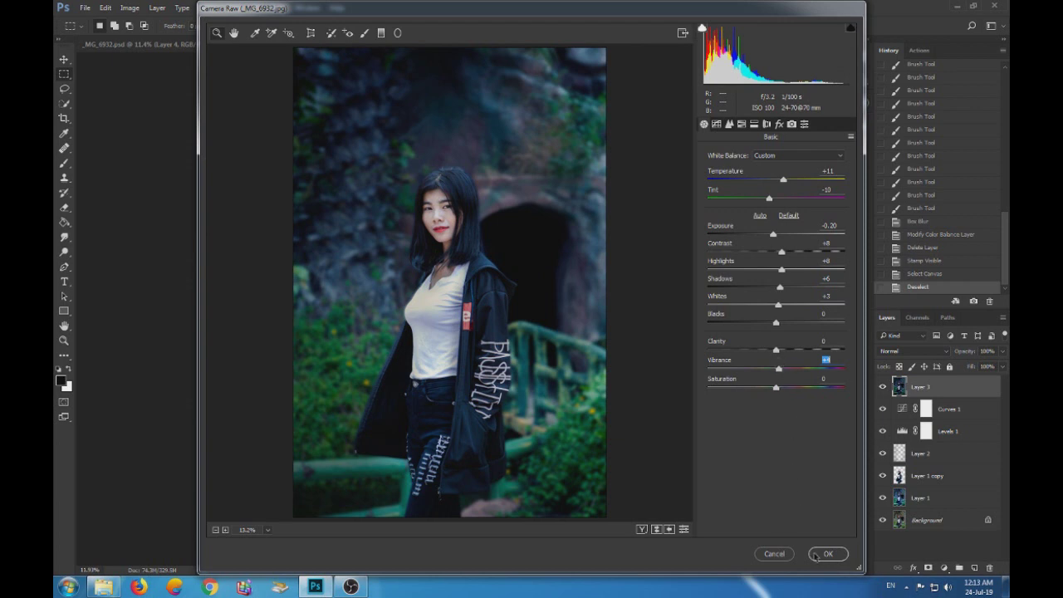
pyautogui.click(641, 528)
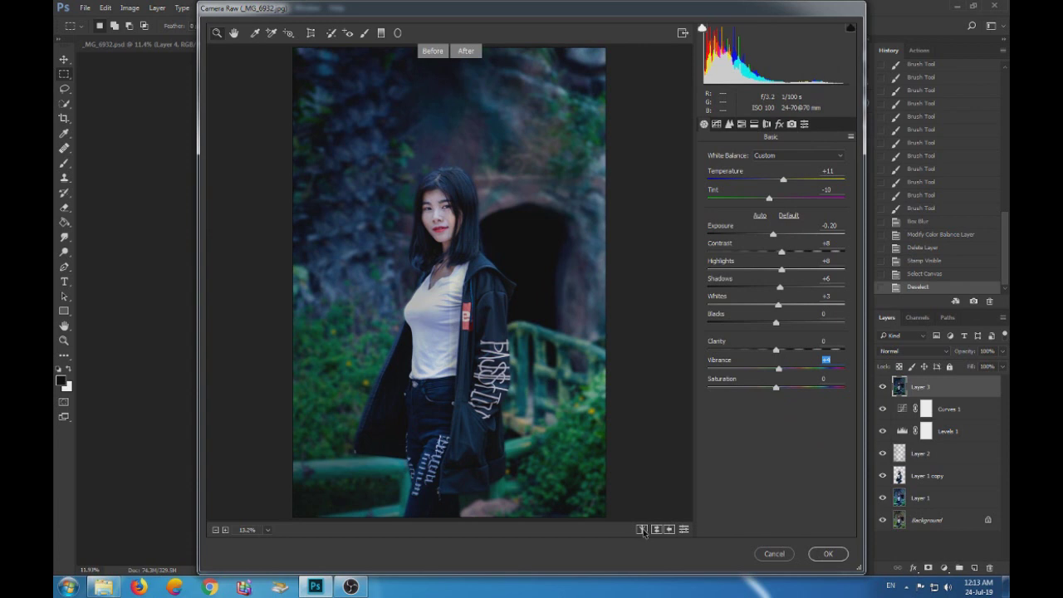
pyautogui.click(828, 554)
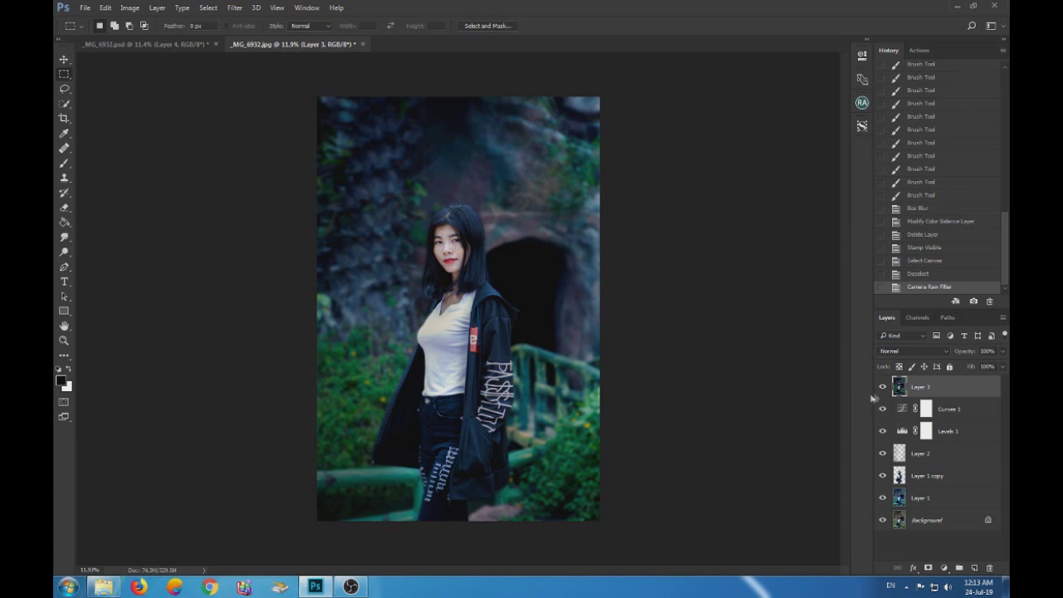
# Give Layer 3 a Color Balance of -10 cyan and +5 green, then move Layer 1 copy to the top
pyautogui.hotkey('ctrl', 'b')
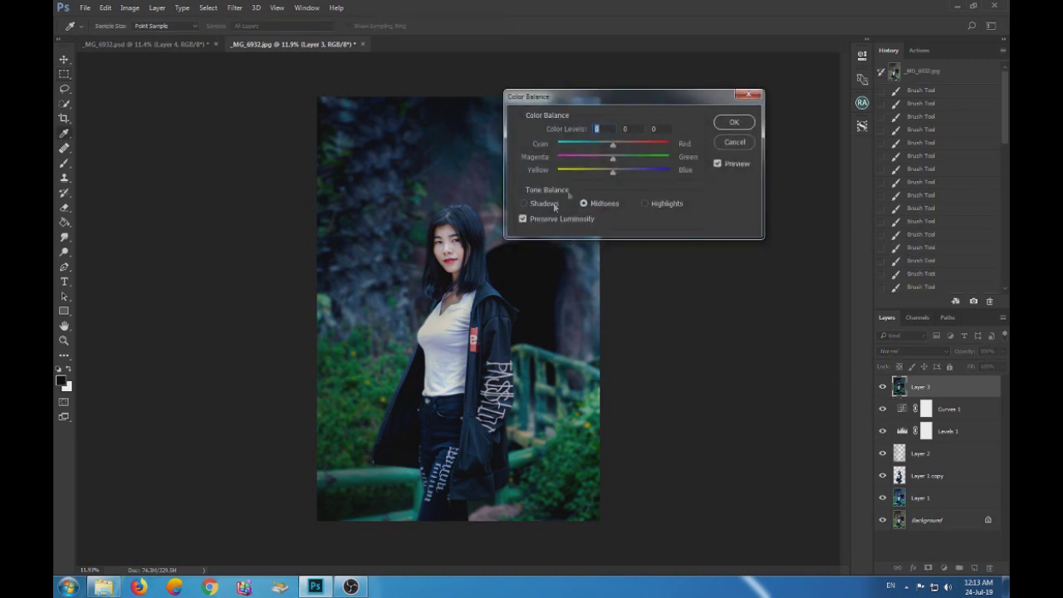
pyautogui.click(612, 159)
pyautogui.moveTo(613, 160); pyautogui.dragTo(616, 163)
pyautogui.moveTo(612, 150); pyautogui.dragTo(607, 150)
pyautogui.click(734, 122)
pyautogui.press('m')
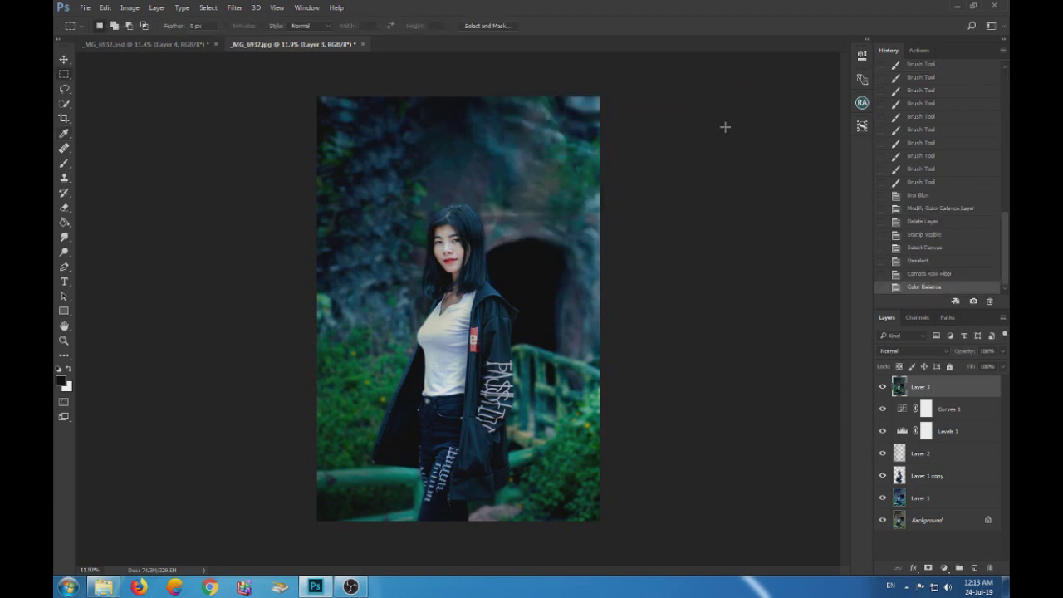
pyautogui.moveTo(898, 475); pyautogui.dragTo(899, 383)
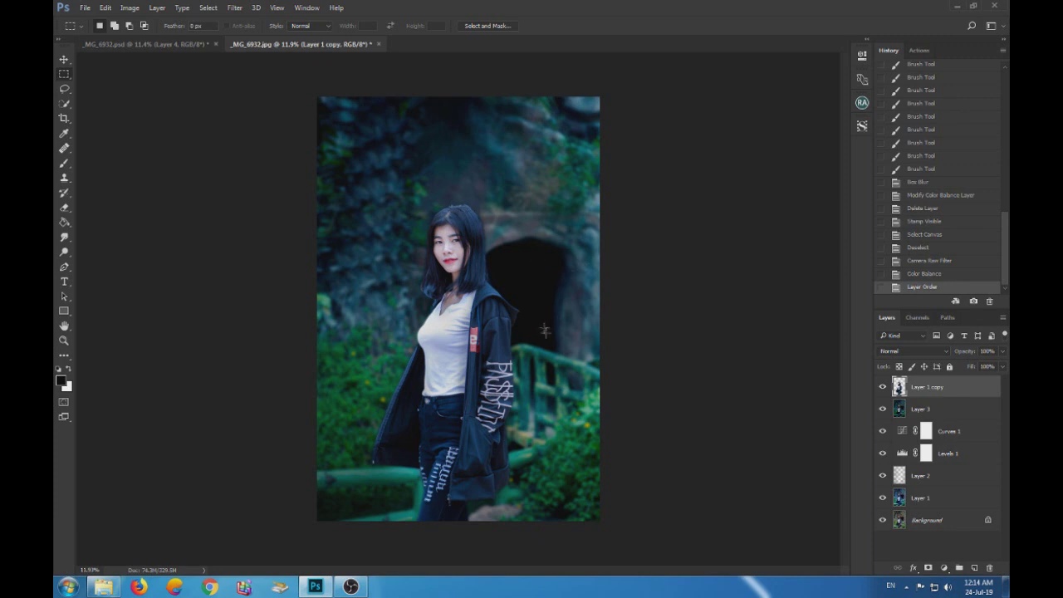
# Add a mask to Layer 2 and brush black over the background beside and above her head
pyautogui.click(927, 567)
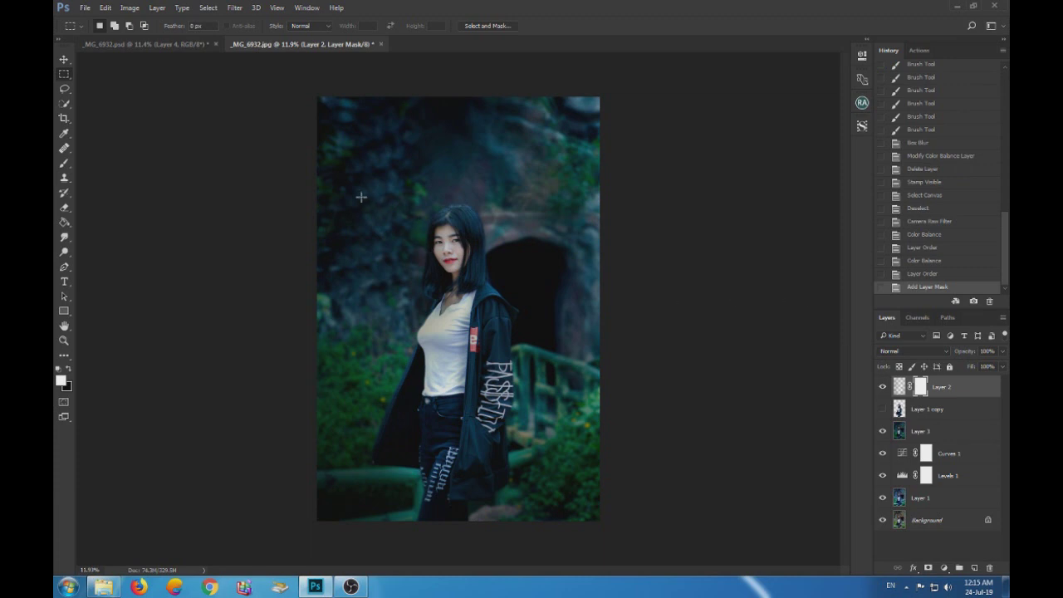
pyautogui.press('b')
pyautogui.moveTo(372, 284)
pyautogui.mouseDown()
pyautogui.moveTo(357, 280)
pyautogui.moveTo(366, 252)
pyautogui.moveTo(368, 285)
pyautogui.moveTo(368, 225)
pyautogui.mouseUp()
pyautogui.moveTo(368, 224); pyautogui.dragTo(373, 266)
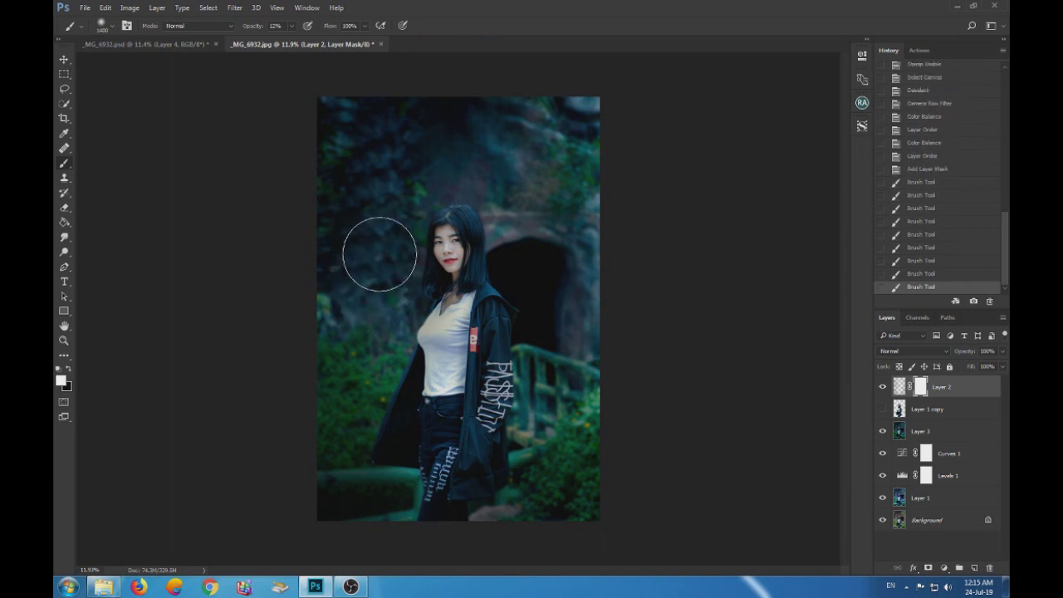
pyautogui.press('x')
pyautogui.moveTo(379, 254)
pyautogui.mouseDown()
pyautogui.moveTo(367, 254)
pyautogui.moveTo(368, 280)
pyautogui.moveTo(367, 238)
pyautogui.mouseUp()
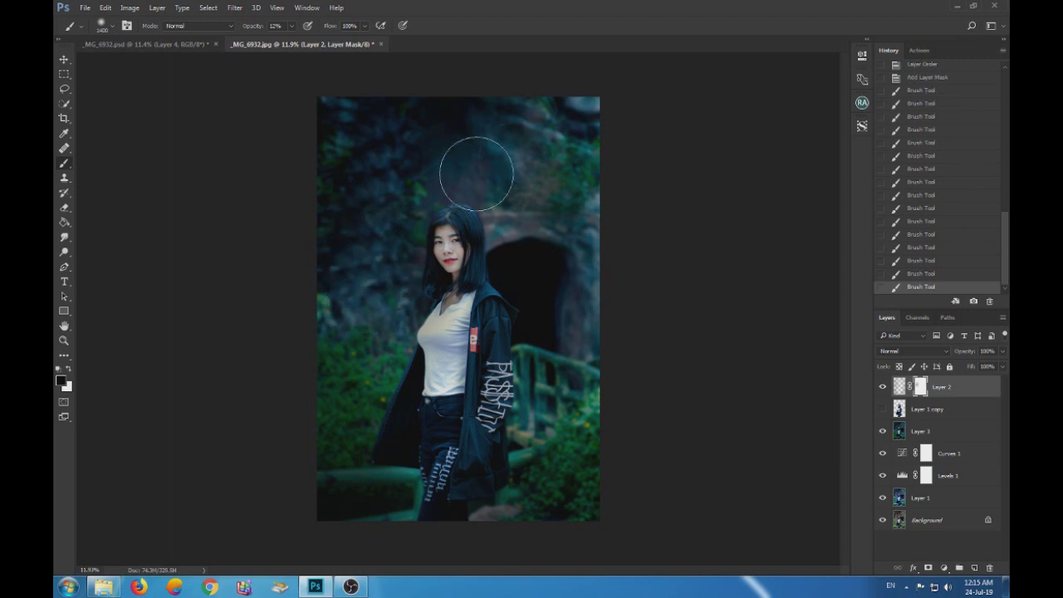
pyautogui.moveTo(580, 163)
pyautogui.mouseDown()
pyautogui.moveTo(589, 111)
pyautogui.moveTo(523, 155)
pyautogui.mouseUp()
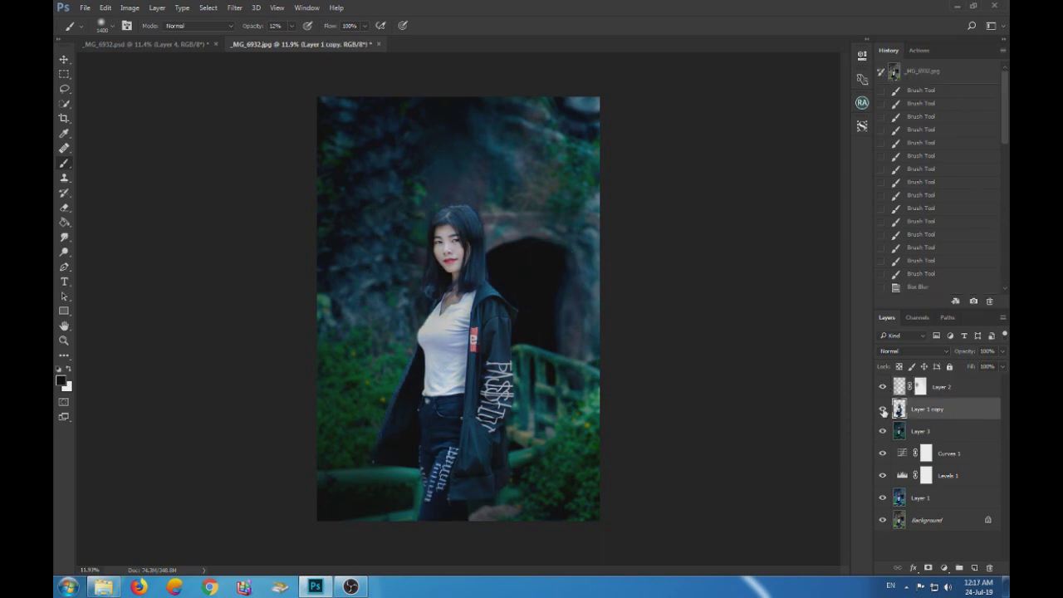
# Move Layer 1 copy down to sit just above Layer 1
pyautogui.click(883, 409)
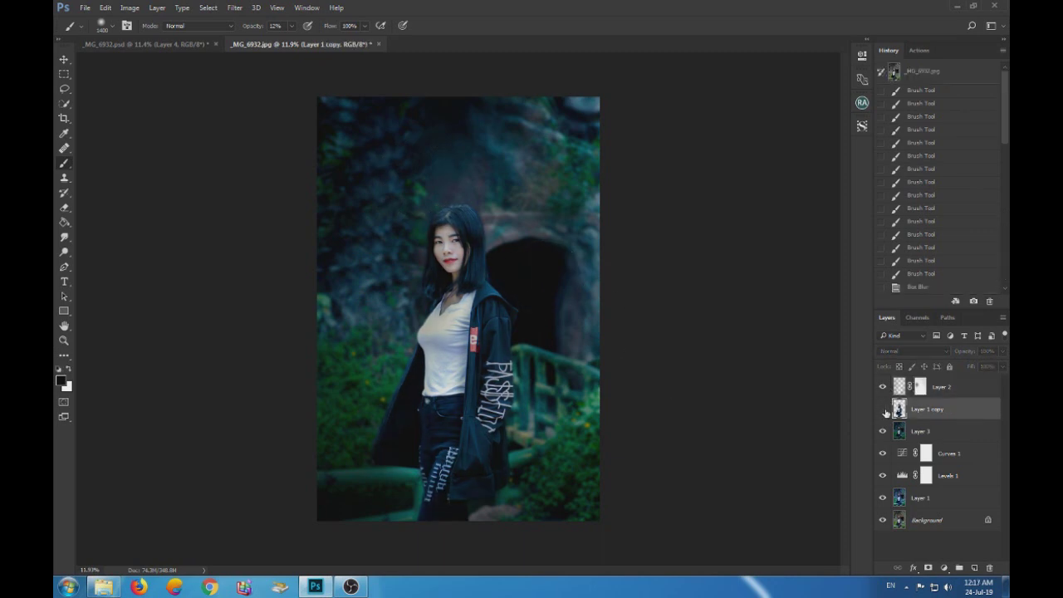
pyautogui.moveTo(899, 409); pyautogui.dragTo(903, 485)
pyautogui.click(883, 475)
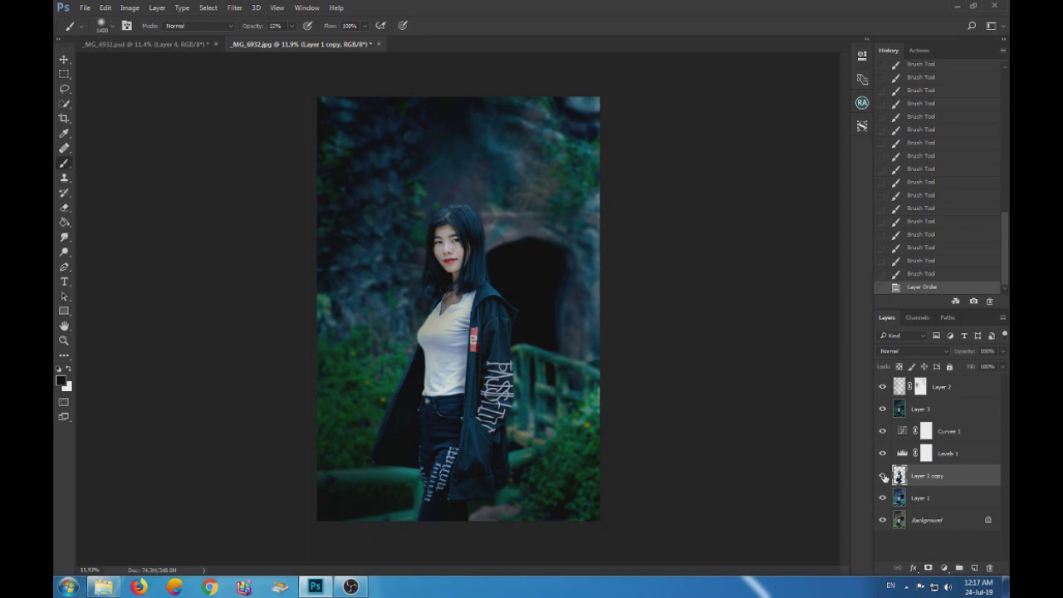
pyautogui.click(882, 475)
# Move Layer 2 and Layer 3 below Layer 1 copy, hide Layer 2, and select Layer 3
pyautogui.click(900, 387)
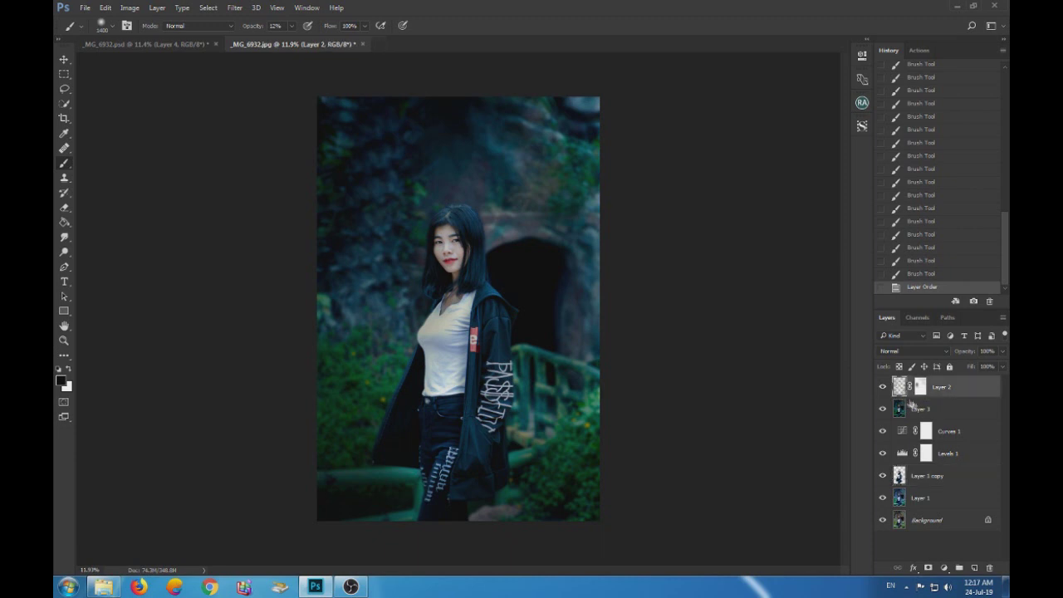
pyautogui.keyDown('shift'); pyautogui.click(945, 405); pyautogui.keyUp('shift')
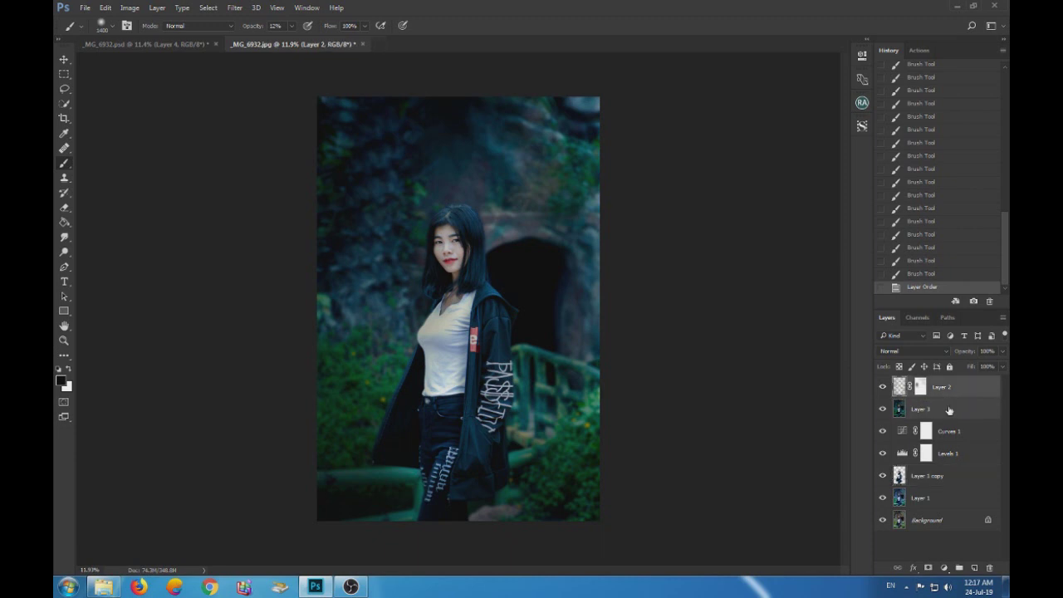
pyautogui.moveTo(944, 390); pyautogui.dragTo(935, 455)
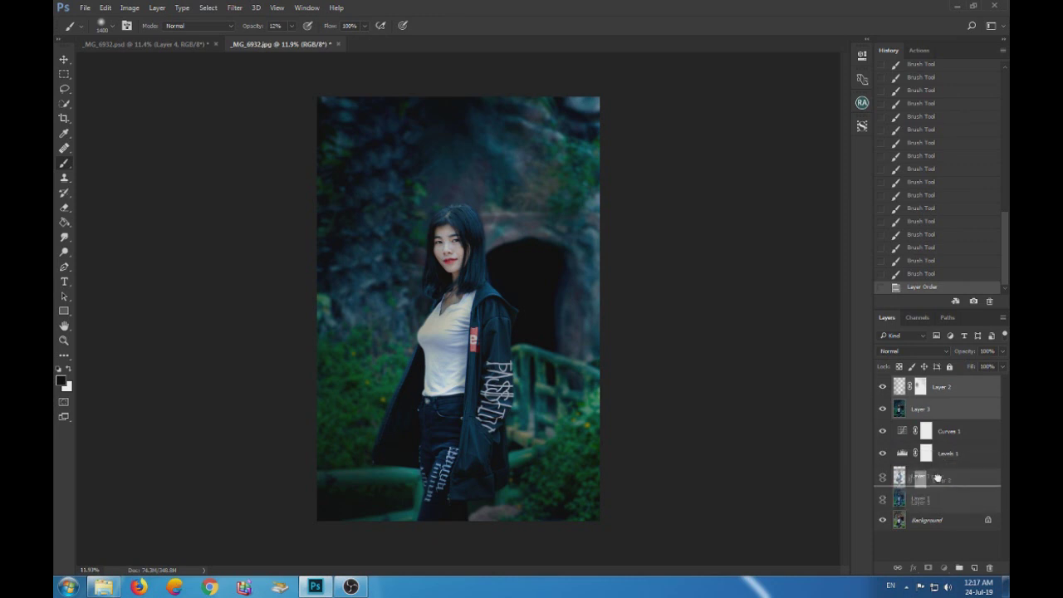
pyautogui.moveTo(935, 457); pyautogui.dragTo(938, 475)
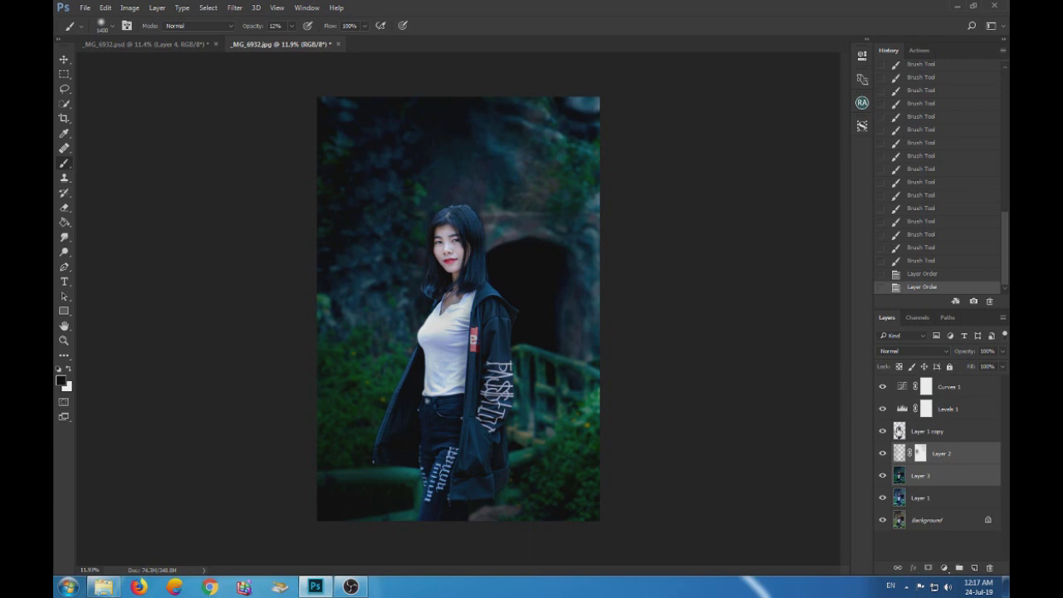
pyautogui.click(882, 431)
pyautogui.click(883, 431)
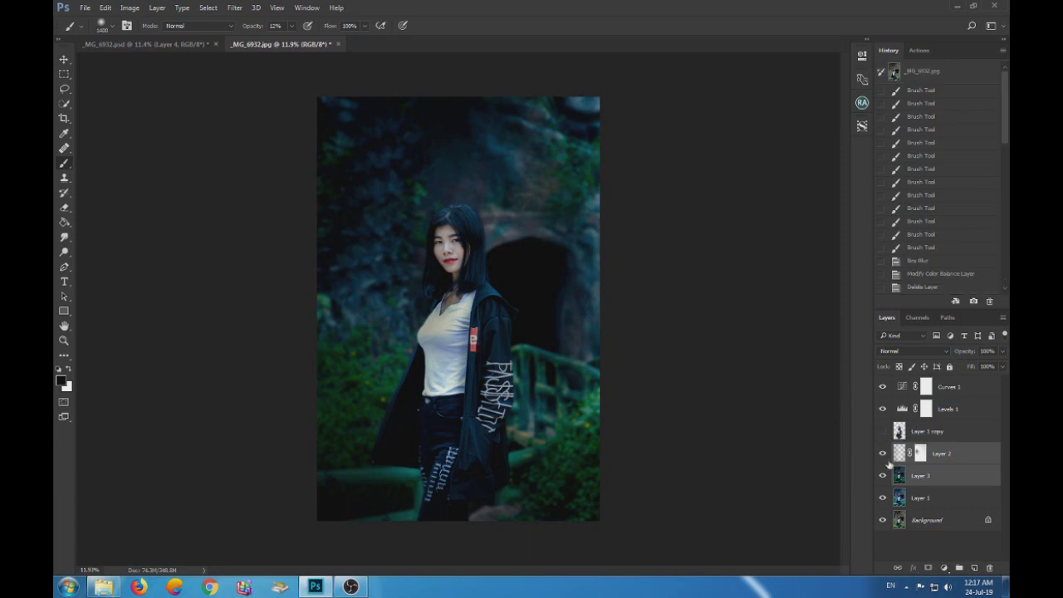
pyautogui.click(883, 454)
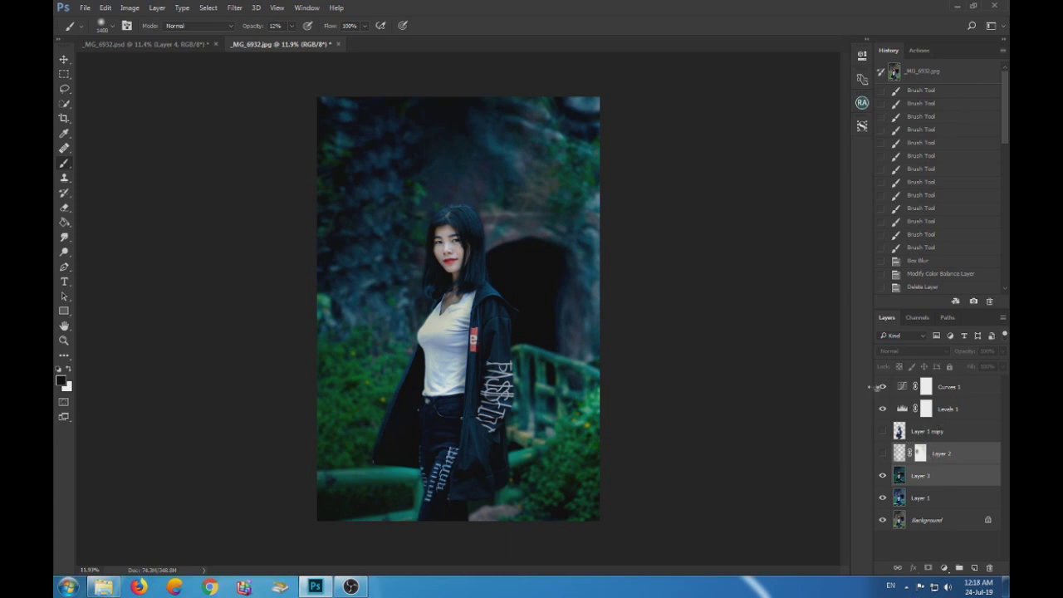
pyautogui.click(903, 385)
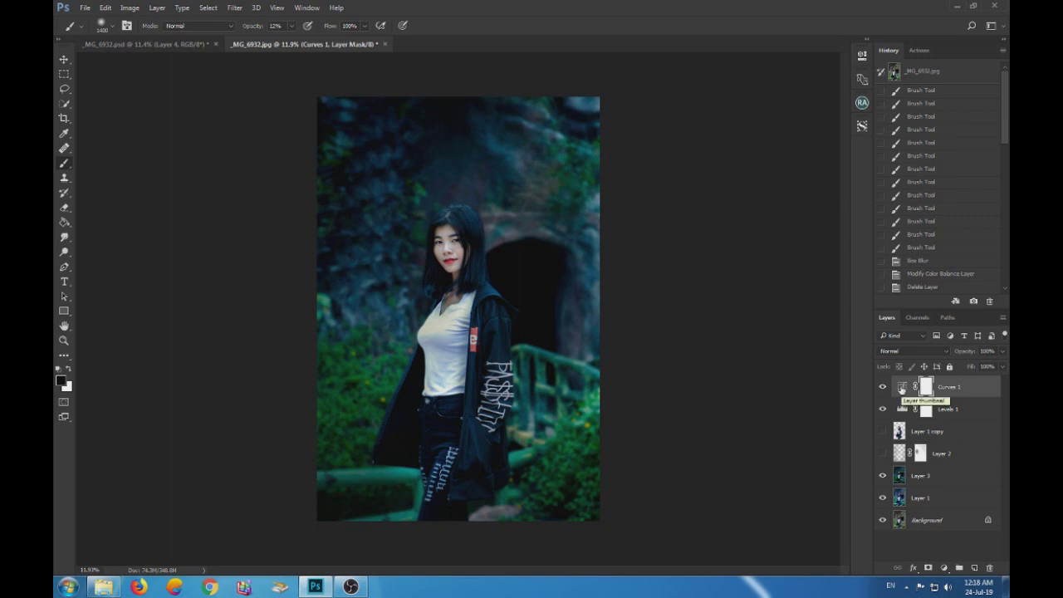
pyautogui.click(898, 476)
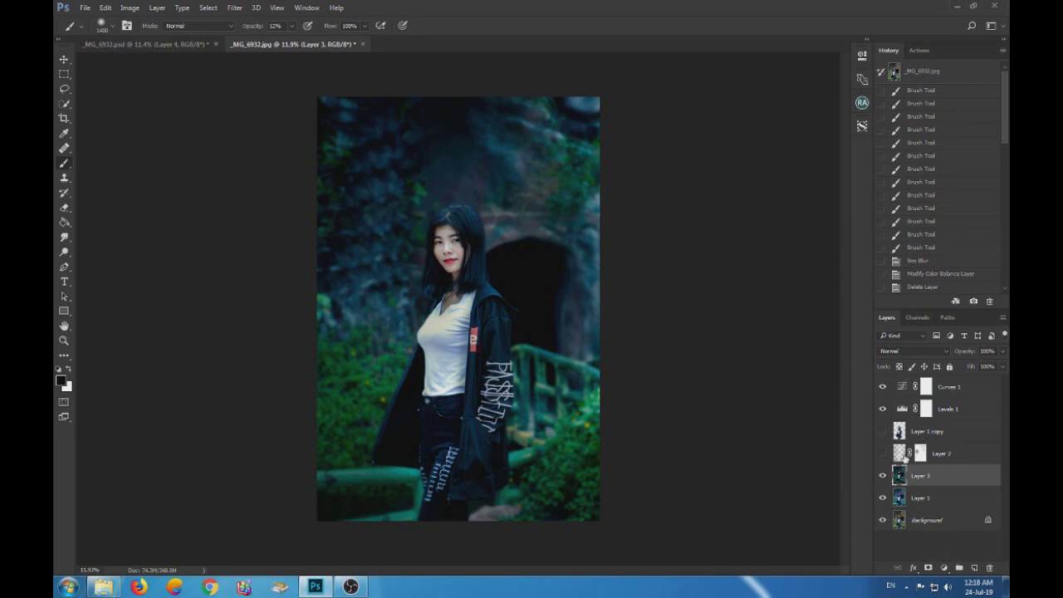
# Create Layer 4 above Layer 3 and fill it solid black with the Paint Bucket
pyautogui.click(974, 567)
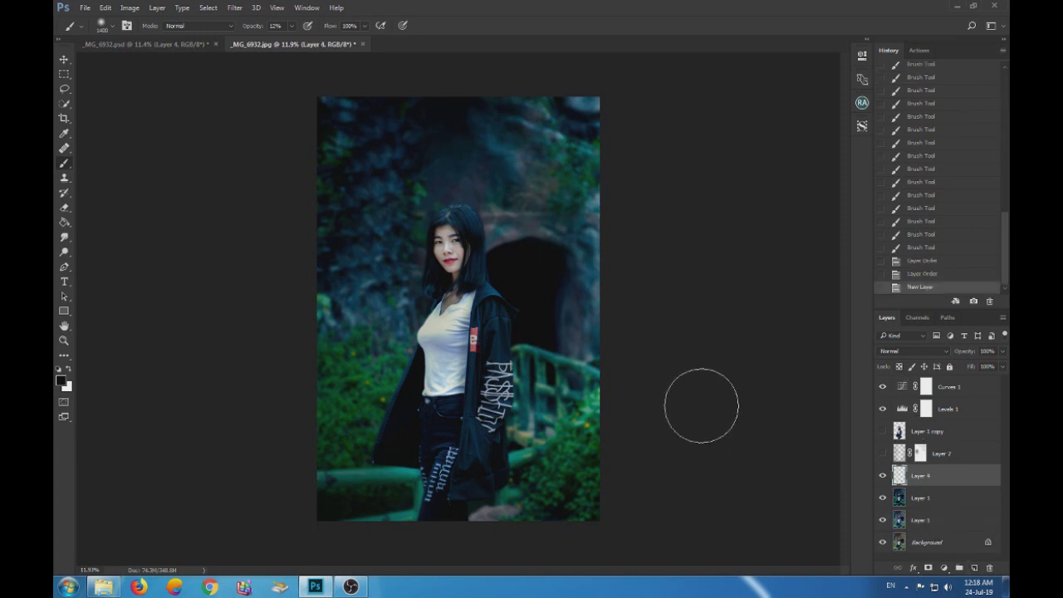
pyautogui.click(64, 222)
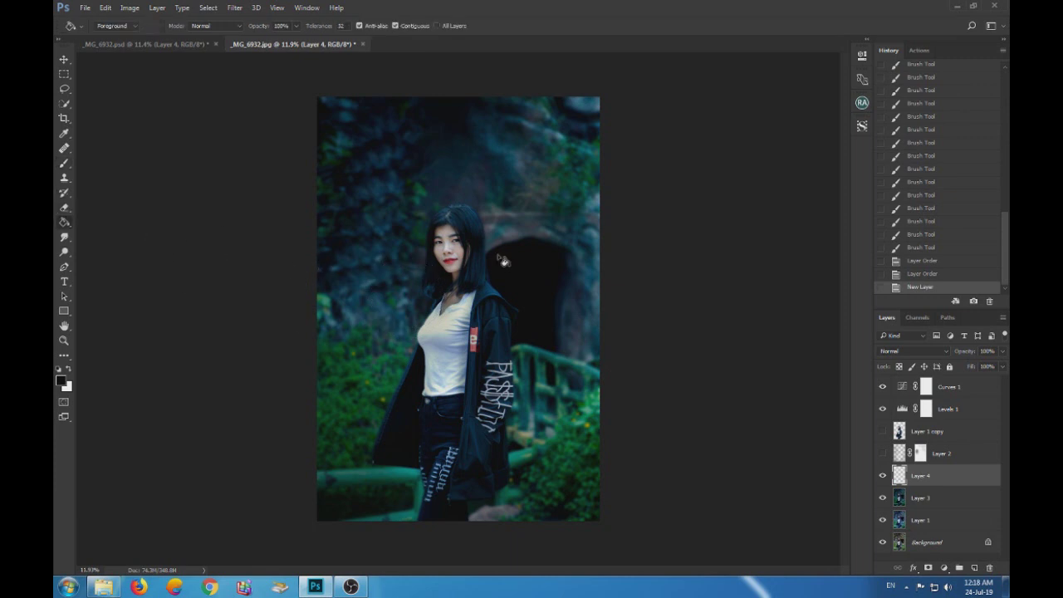
pyautogui.click(502, 259)
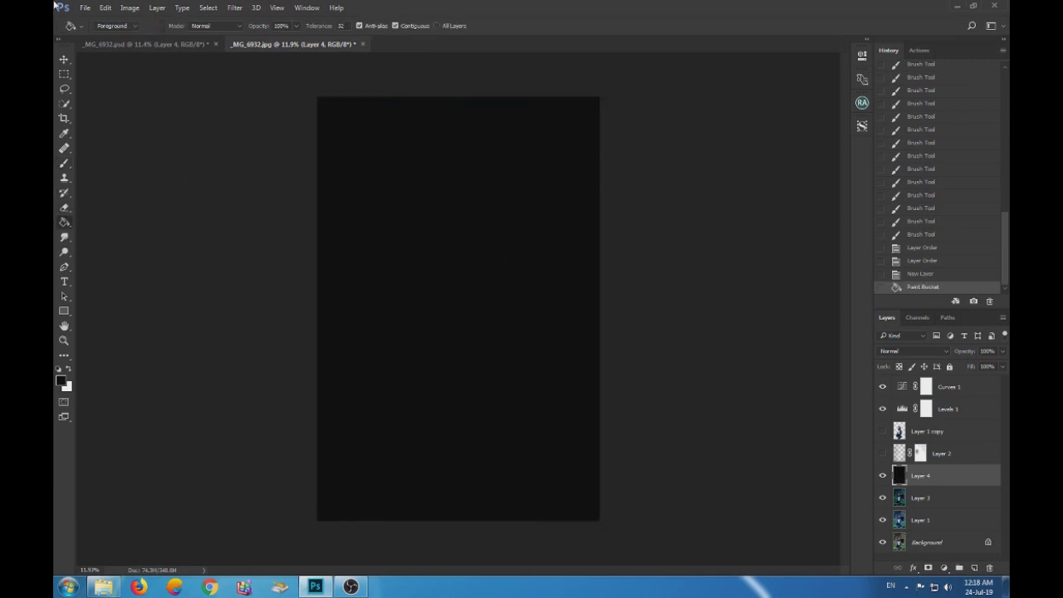
pyautogui.click(236, 8)
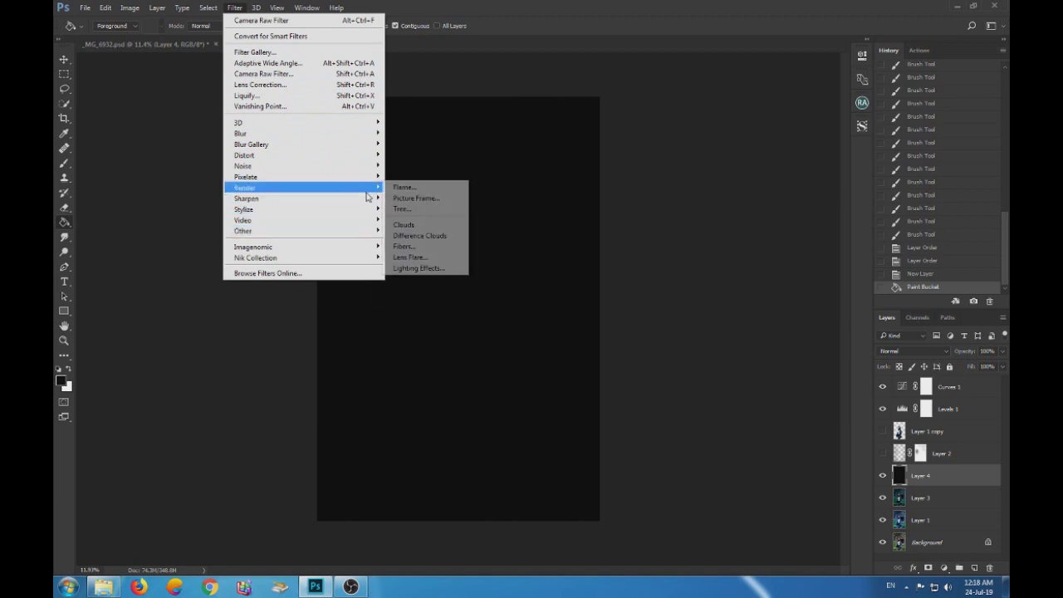
pyautogui.moveTo(246, 188)
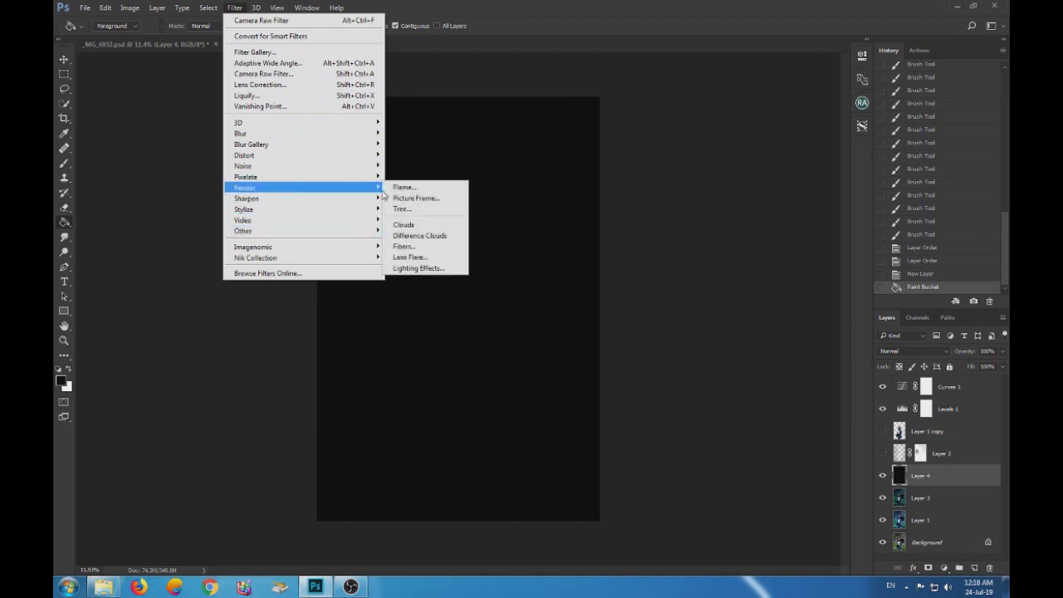
# Render a 50-300mm Zoom lens flare at about 131% brightness near the top centre
pyautogui.click(425, 258)
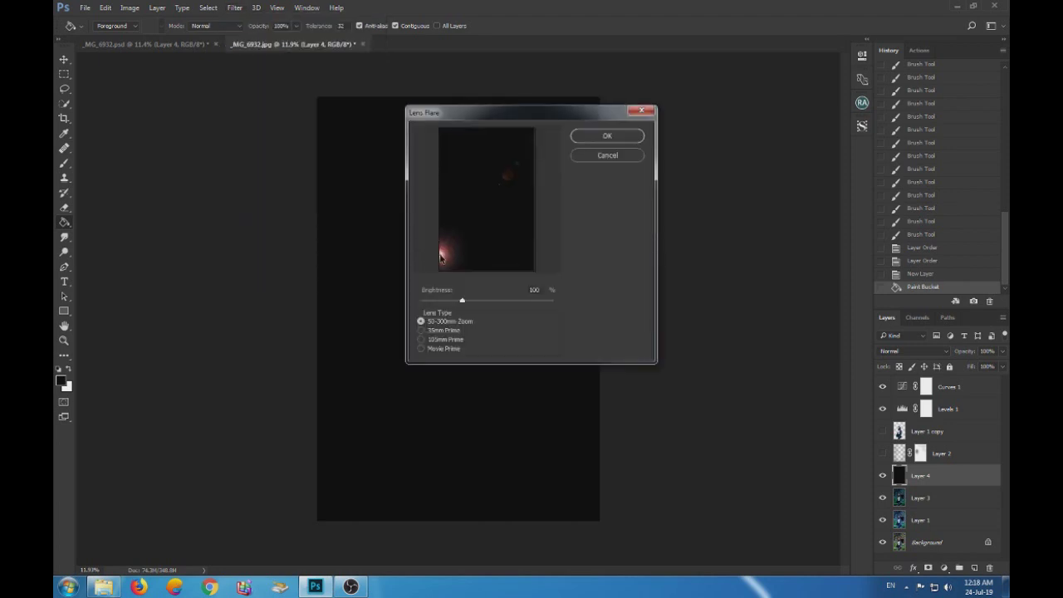
pyautogui.moveTo(440, 252); pyautogui.dragTo(519, 148)
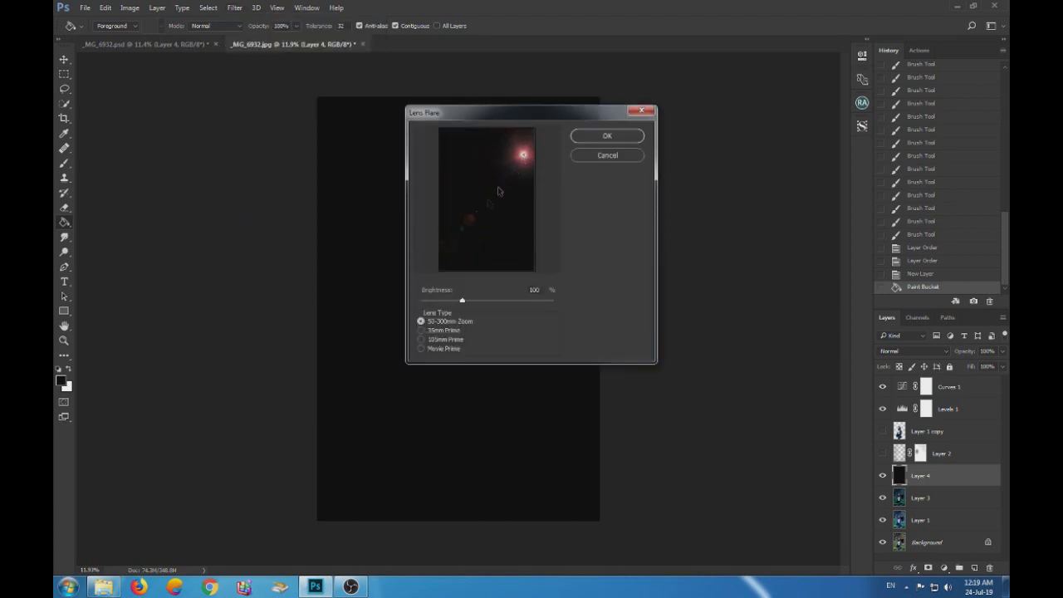
pyautogui.moveTo(470, 224); pyautogui.dragTo(508, 175)
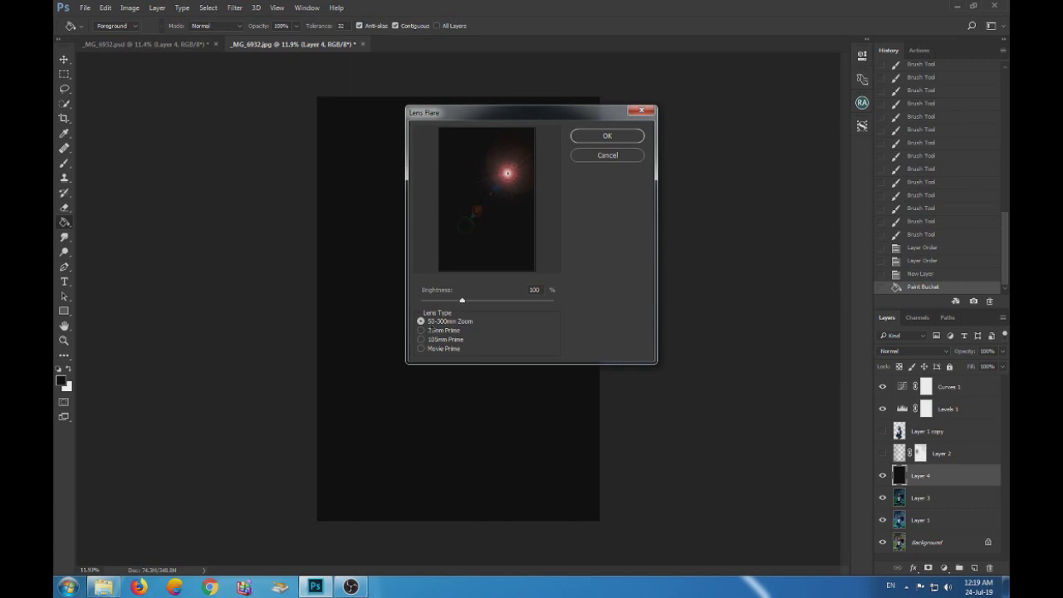
pyautogui.click(421, 330)
pyautogui.click(421, 349)
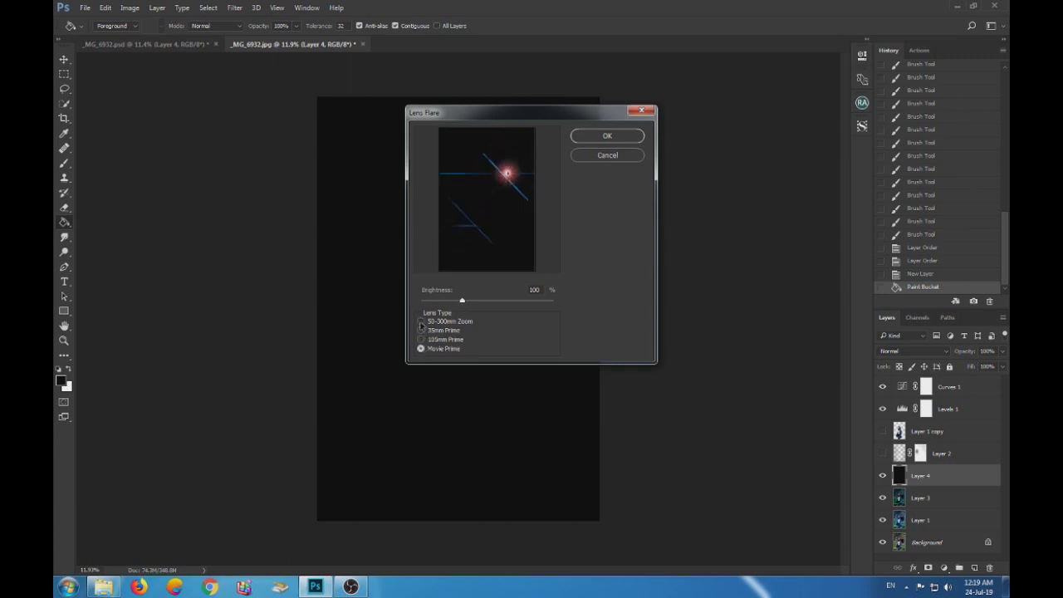
pyautogui.click(421, 321)
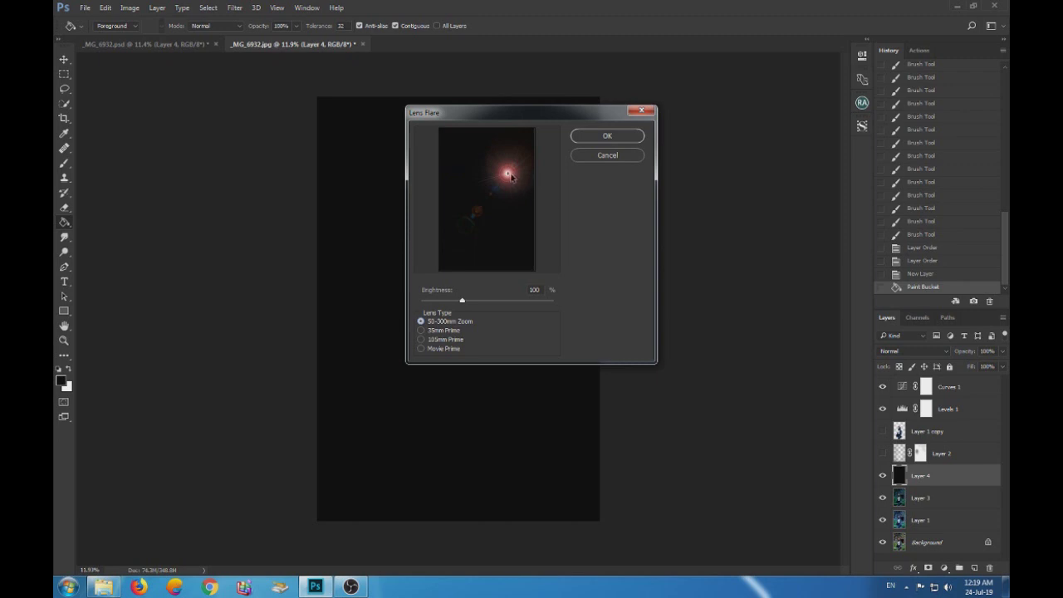
pyautogui.moveTo(510, 175); pyautogui.dragTo(509, 169)
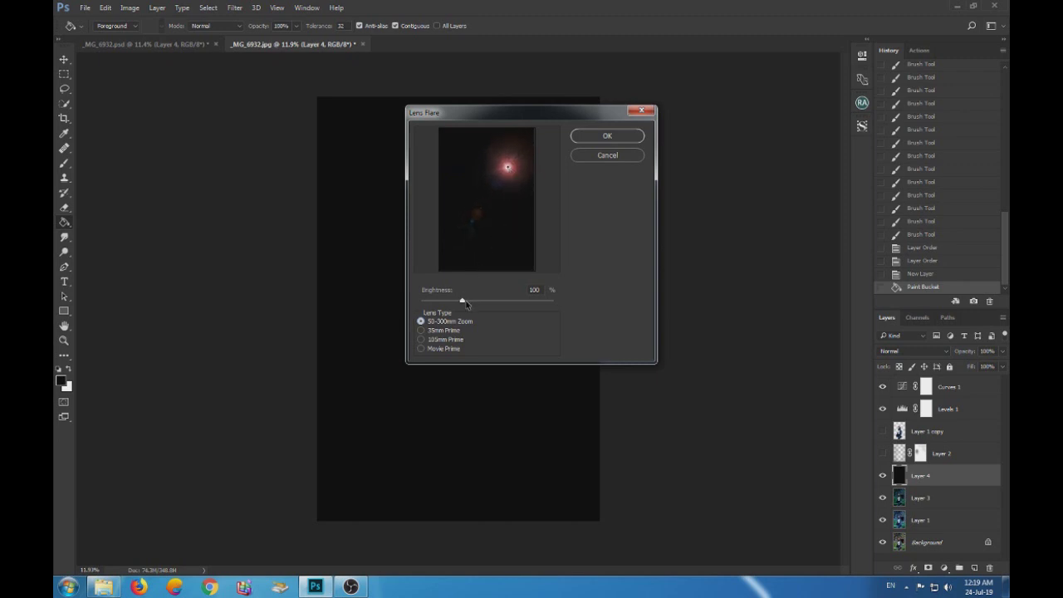
pyautogui.moveTo(463, 301); pyautogui.dragTo(470, 301)
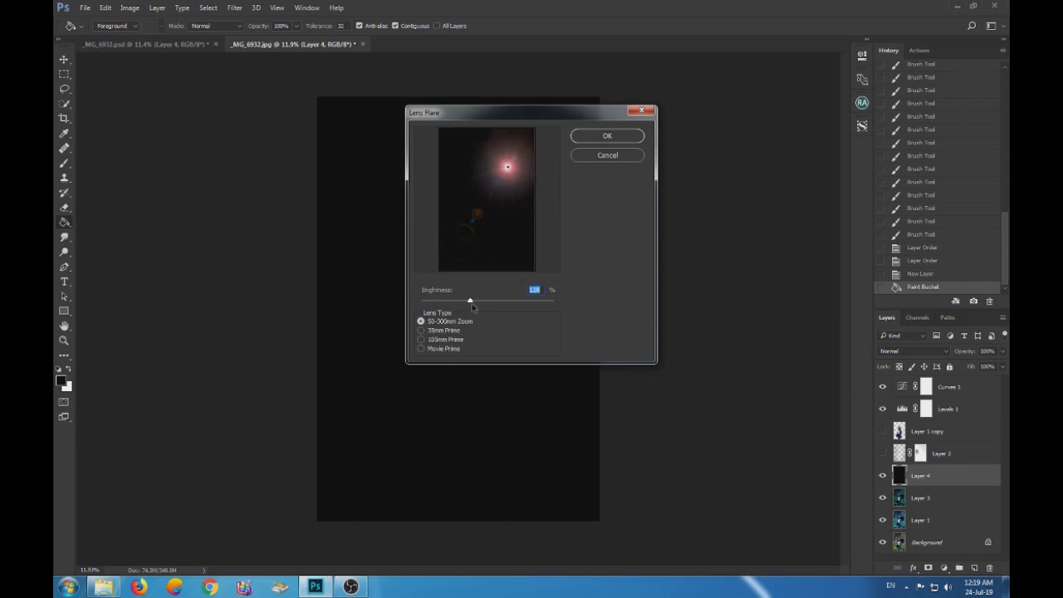
pyautogui.moveTo(470, 301); pyautogui.dragTo(473, 301)
pyautogui.click(624, 138)
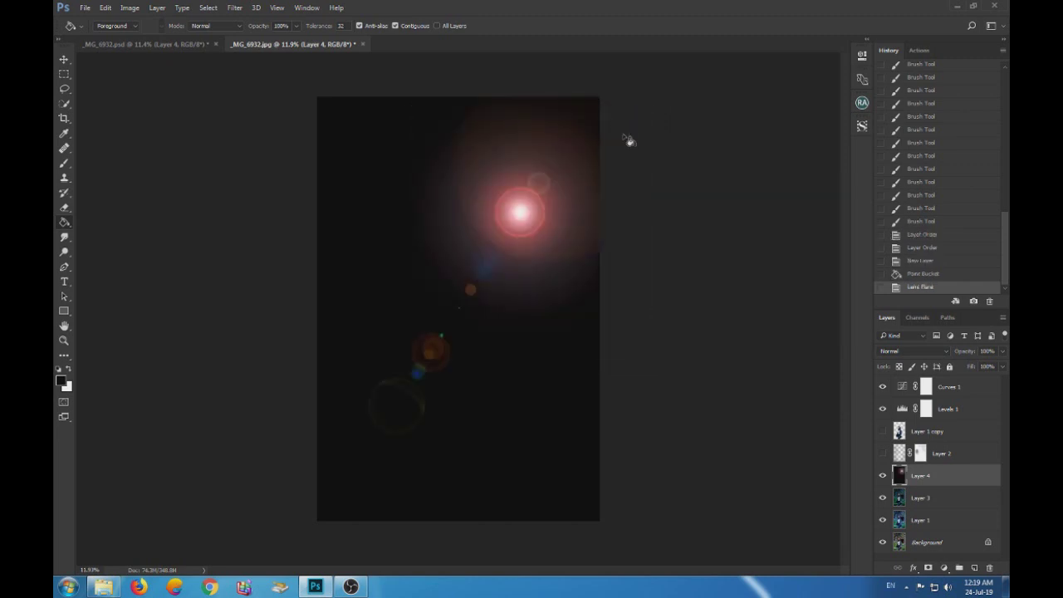
# Undo the stray black fill and set Layer 4's blend mode to Screen
pyautogui.click(521, 209)
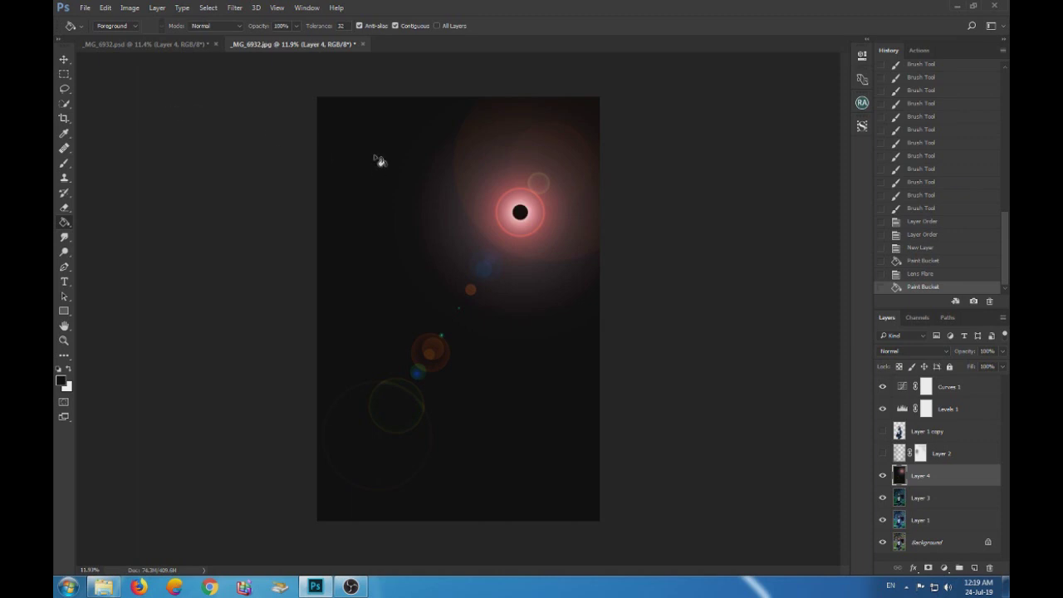
pyautogui.hotkey('ctrl', 'z')
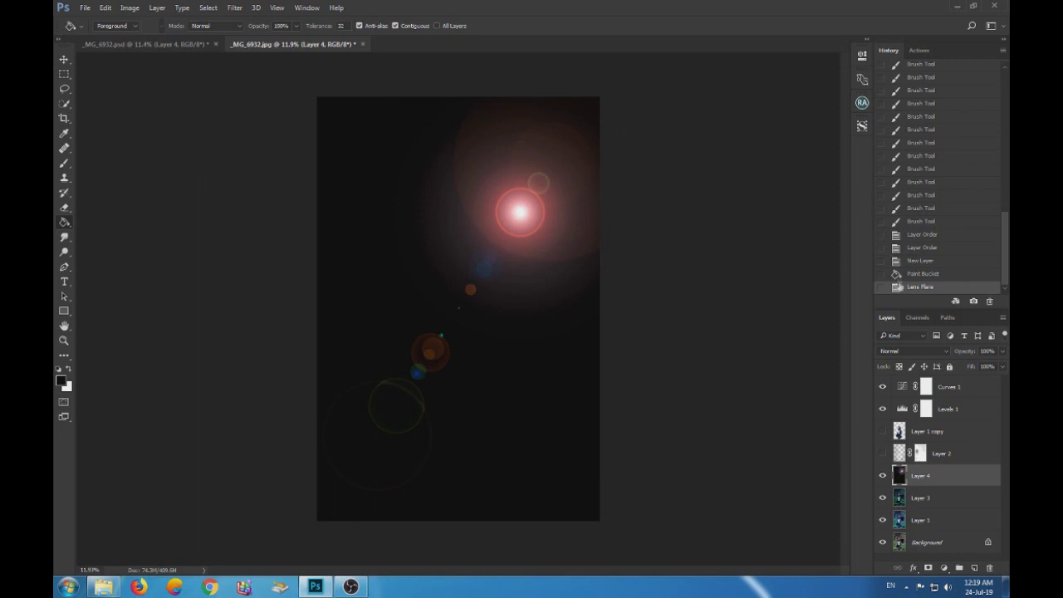
pyautogui.click(913, 351)
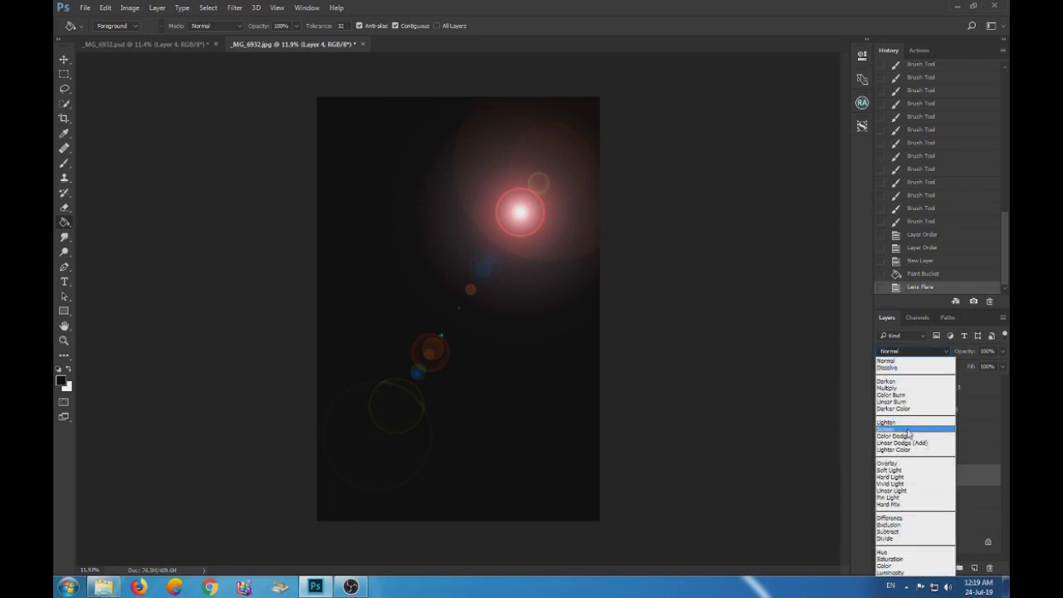
pyautogui.click(909, 429)
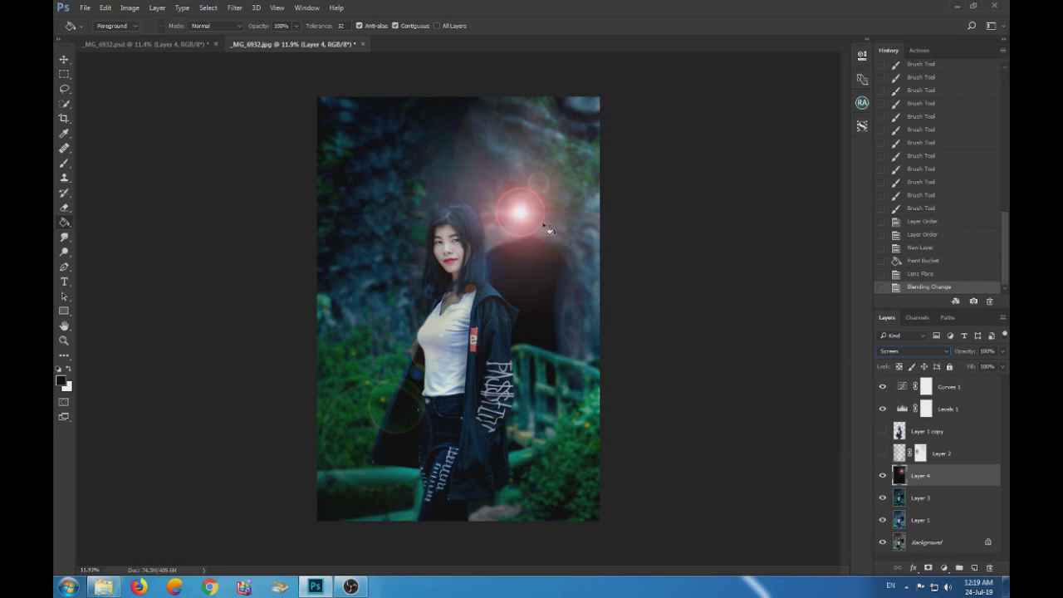
pyautogui.click(63, 60)
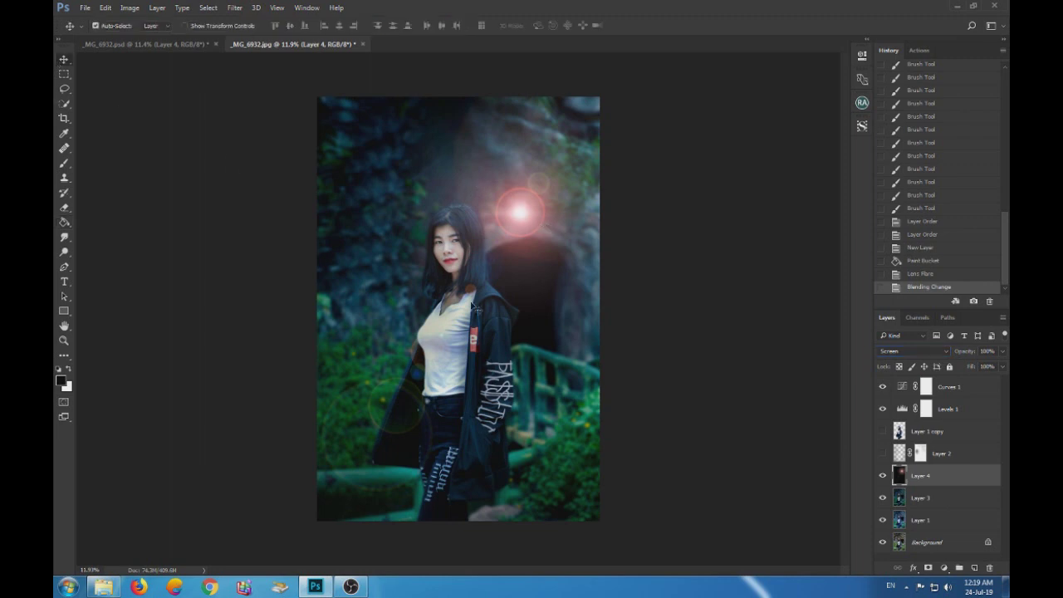
# Free-transform the lens flare up-right beside the woman's head, enlarge it, and start lowering its opacity
pyautogui.hotkey('ctrl', 't')
pyautogui.moveTo(517, 292)
pyautogui.mouseDown()
pyautogui.moveTo(576, 179)
pyautogui.moveTo(579, 193)
pyautogui.moveTo(615, 153)
pyautogui.mouseUp()
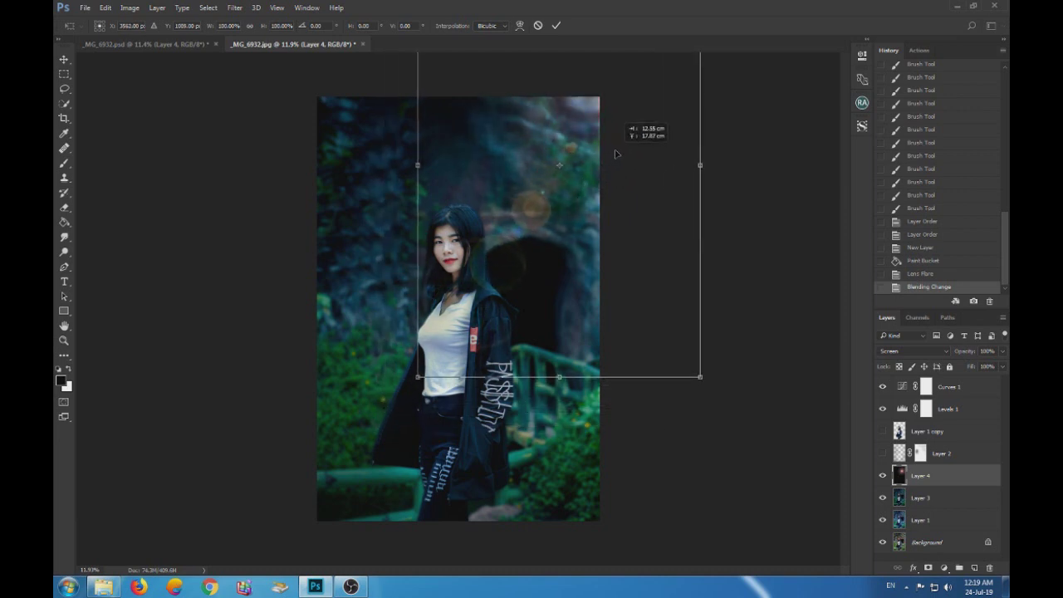
pyautogui.moveTo(615, 154); pyautogui.dragTo(613, 151)
pyautogui.moveTo(418, 376)
pyautogui.mouseDown()
pyautogui.moveTo(338, 426)
pyautogui.moveTo(366, 391)
pyautogui.mouseUp()
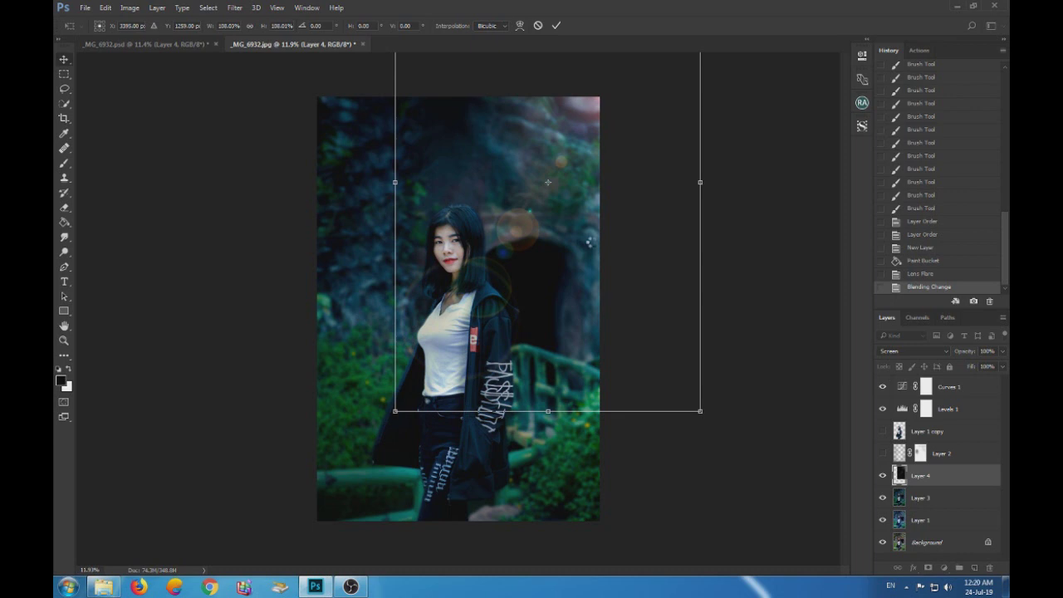
pyautogui.press('Return')
pyautogui.moveTo(967, 355); pyautogui.dragTo(957, 355)
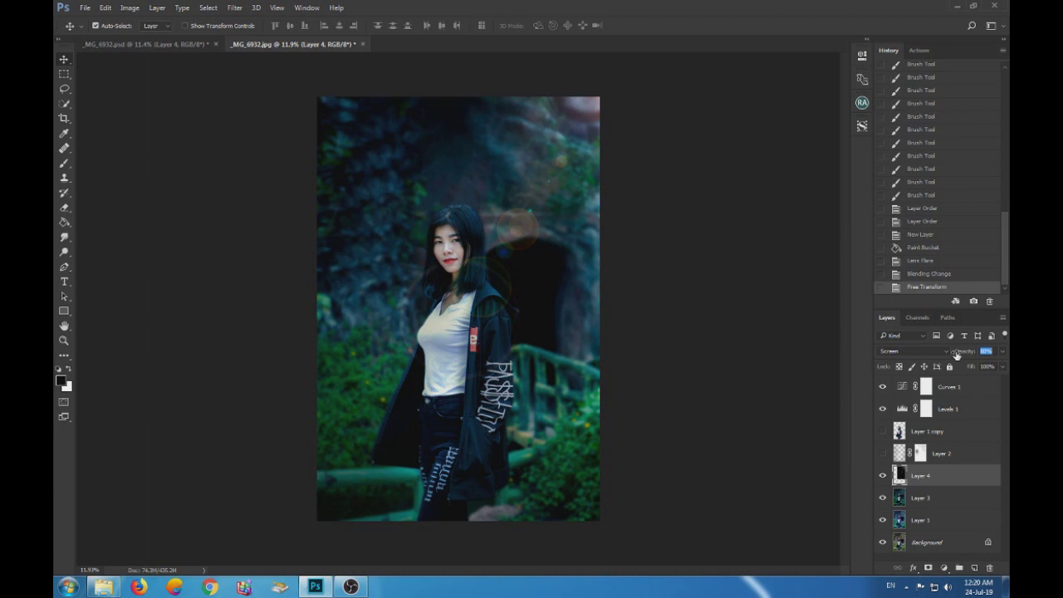
# Set the flare layer to 84% opacity and undo the misplaced stamped copy
pyautogui.moveTo(958, 354); pyautogui.dragTo(957, 355)
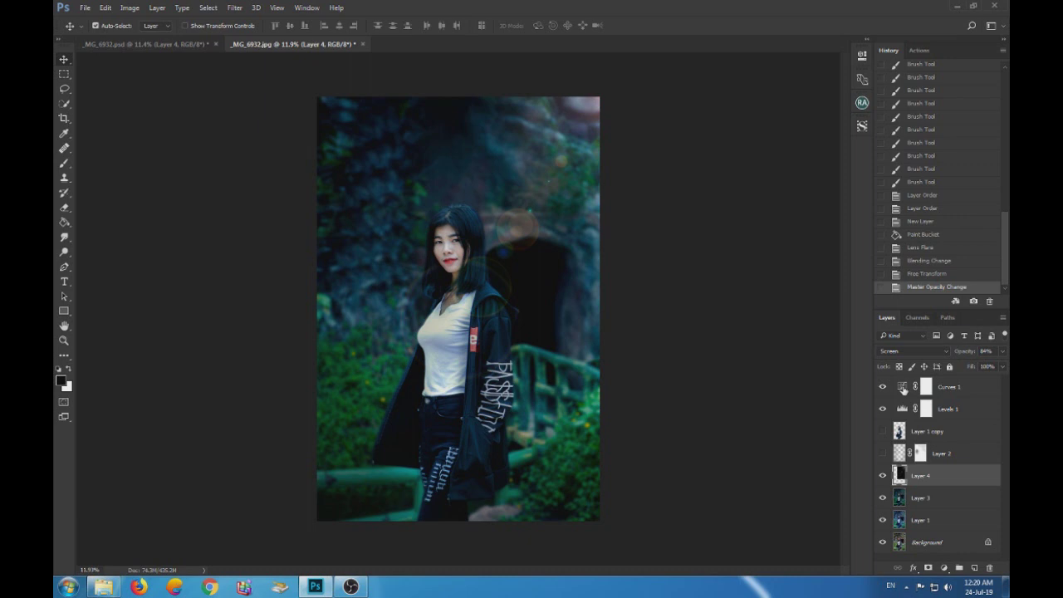
pyautogui.press('ctrl')
pyautogui.hotkey('ctrl', 'shift', 'alt', 'e')
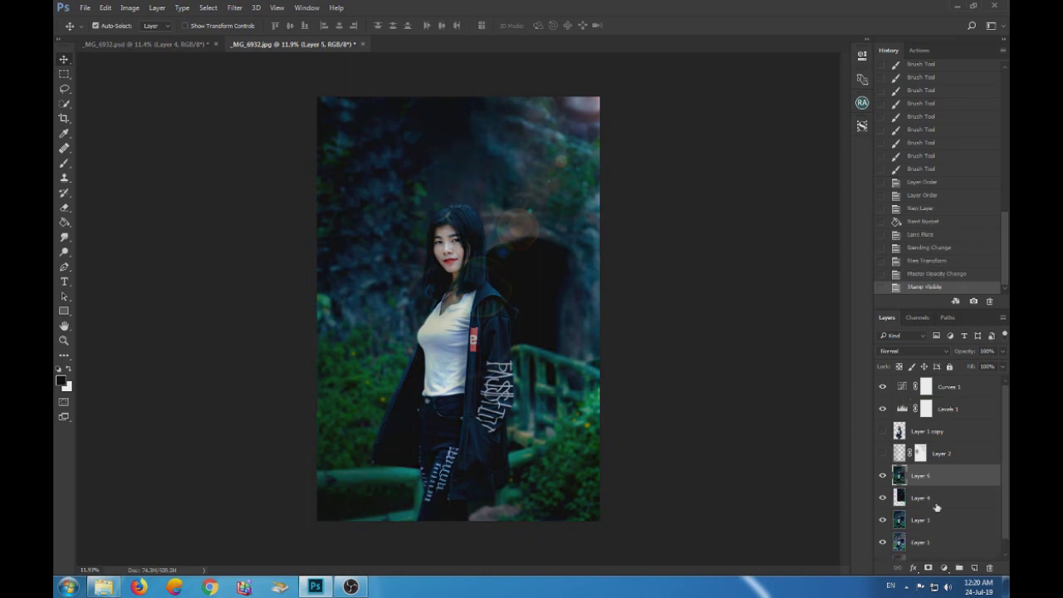
pyautogui.hotkey('ctrl', 'z')
pyautogui.click(882, 474)
pyautogui.click(882, 475)
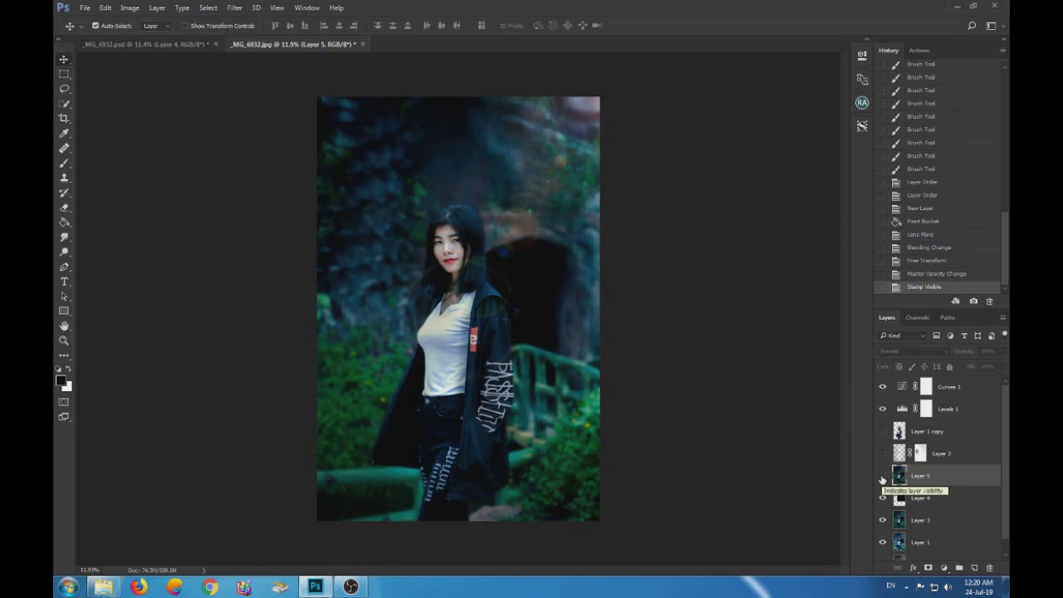
pyautogui.hotkey('ctrl', 'z')
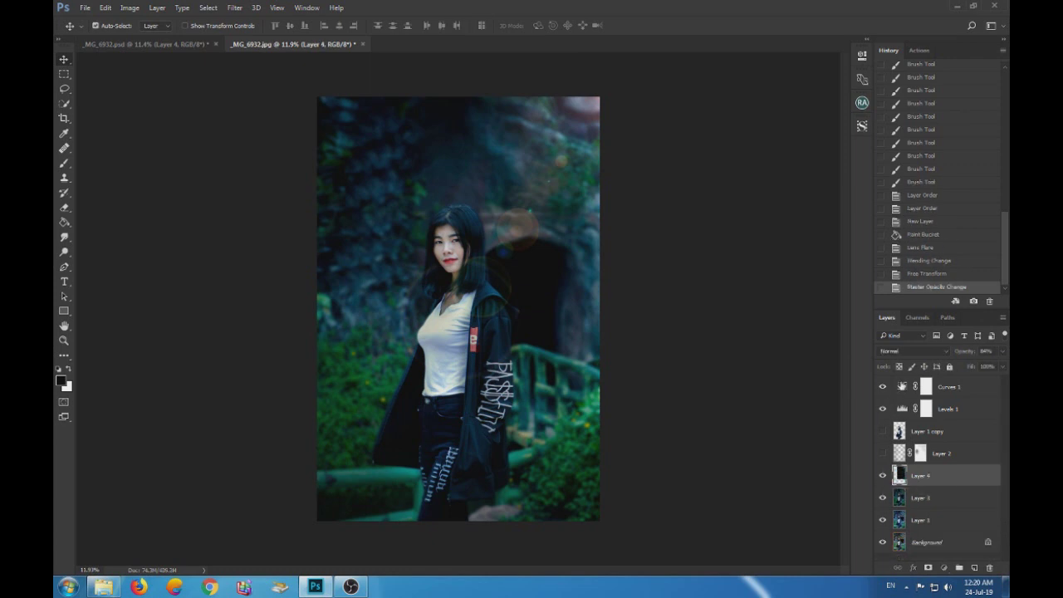
# With Curves 1 active, stamp all visible layers into Layer 5 and toggle it to compare
pyautogui.click(901, 386)
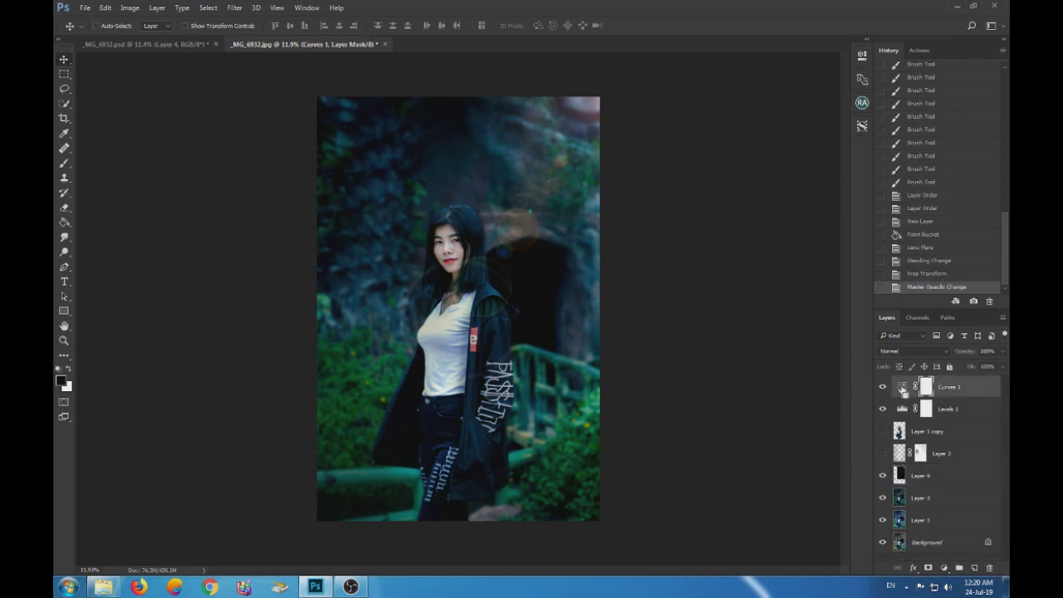
pyautogui.hotkey('ctrl', 'shift', 'alt', 'e')
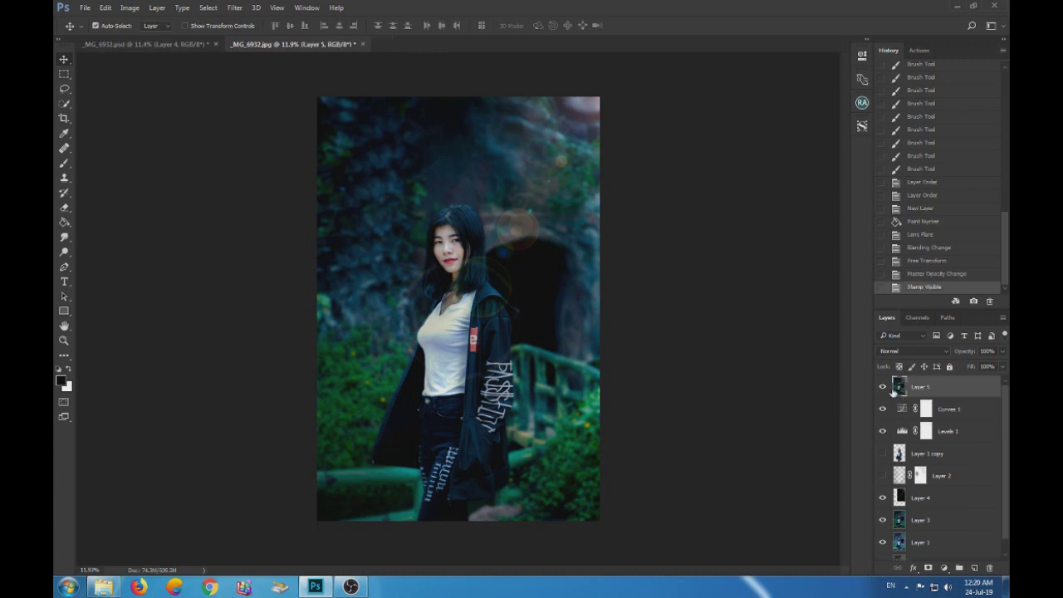
pyautogui.click(883, 388)
pyautogui.click(882, 388)
# In Face-Aware Liquify, enlarge the woman's eyes to eye size 36
pyautogui.press('ctrl')
pyautogui.hotkey('ctrl', 'shift', 'x')
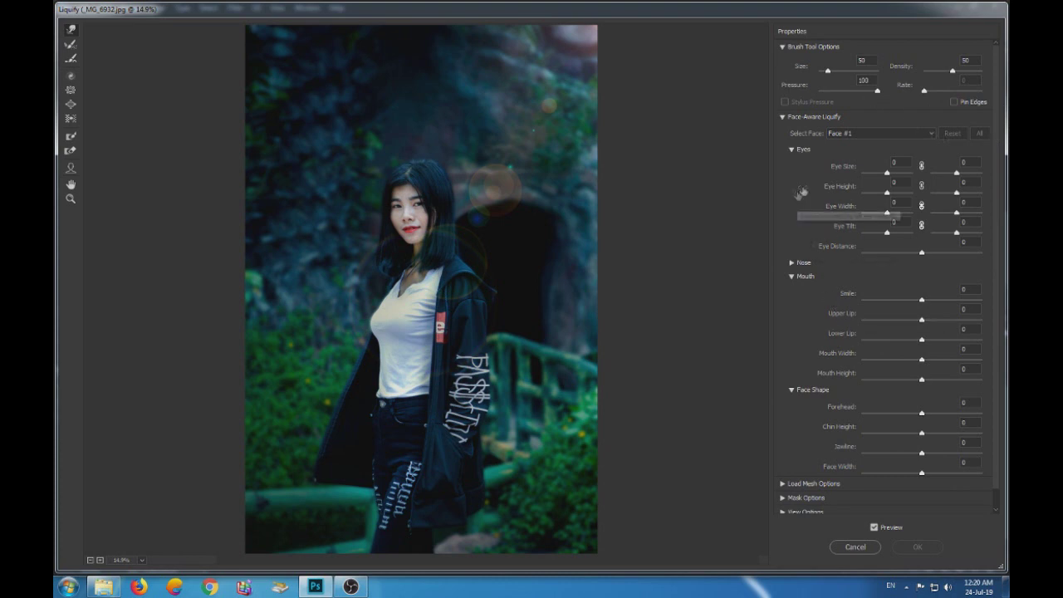
pyautogui.click(886, 173)
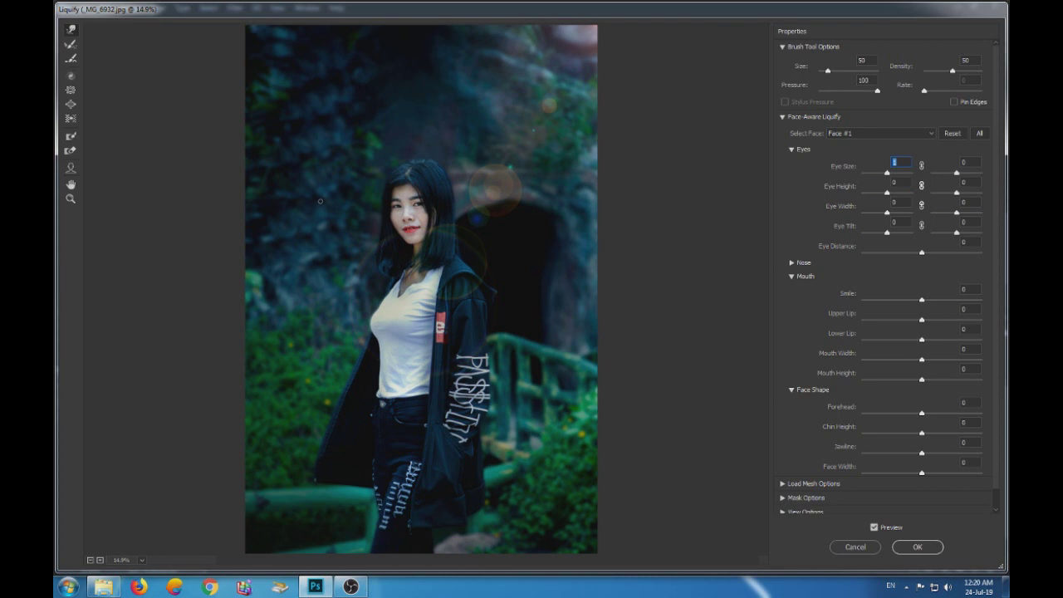
pyautogui.scroll(1, 421, 217)
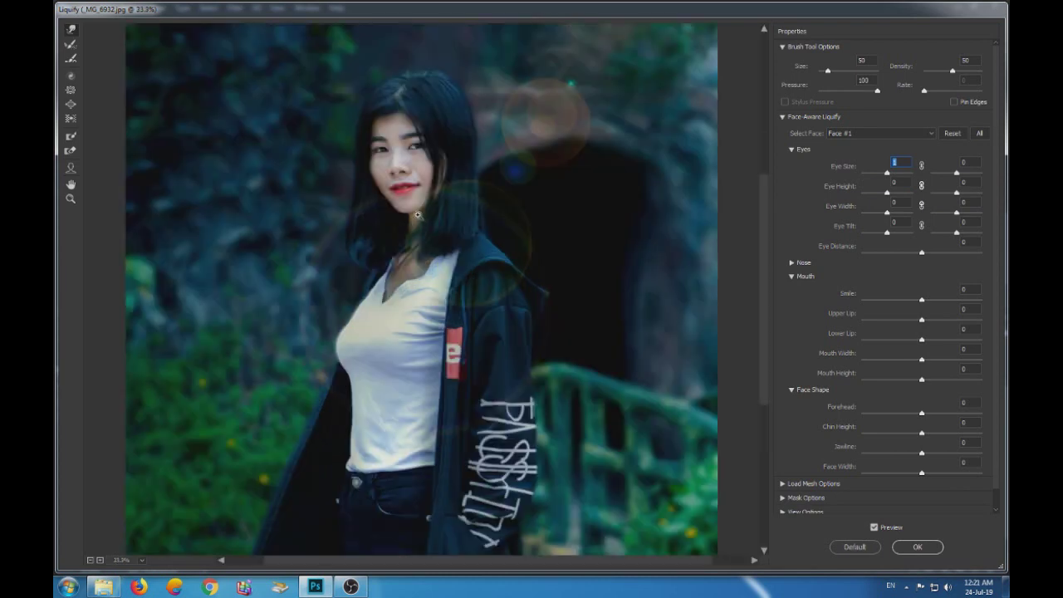
pyautogui.scroll(1, 415, 218)
pyautogui.scroll(1, 407, 218)
pyautogui.scroll(1, 395, 219)
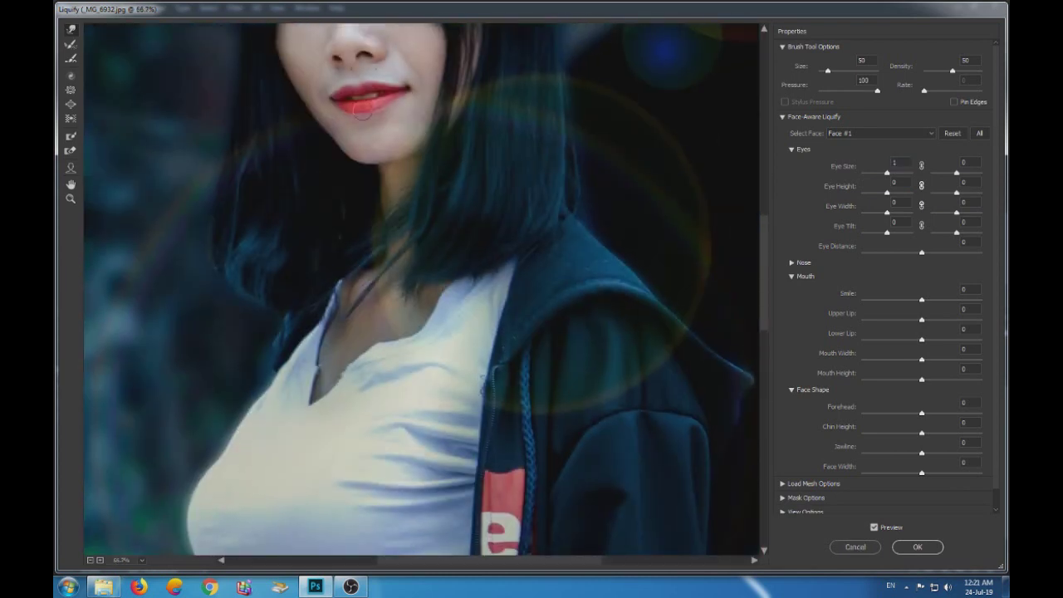
pyautogui.scroll(3, 395, 219)
pyautogui.click(886, 173)
pyautogui.moveTo(887, 176); pyautogui.dragTo(890, 177)
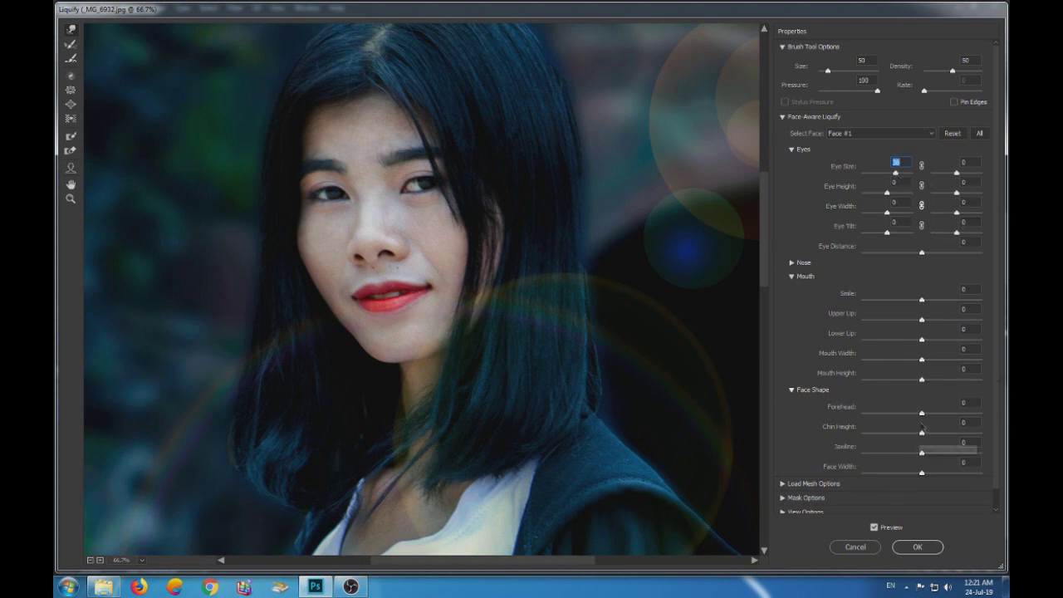
# Set forehead to 50, jawline to -5, narrow the face width, and apply Liquify
pyautogui.click(922, 413)
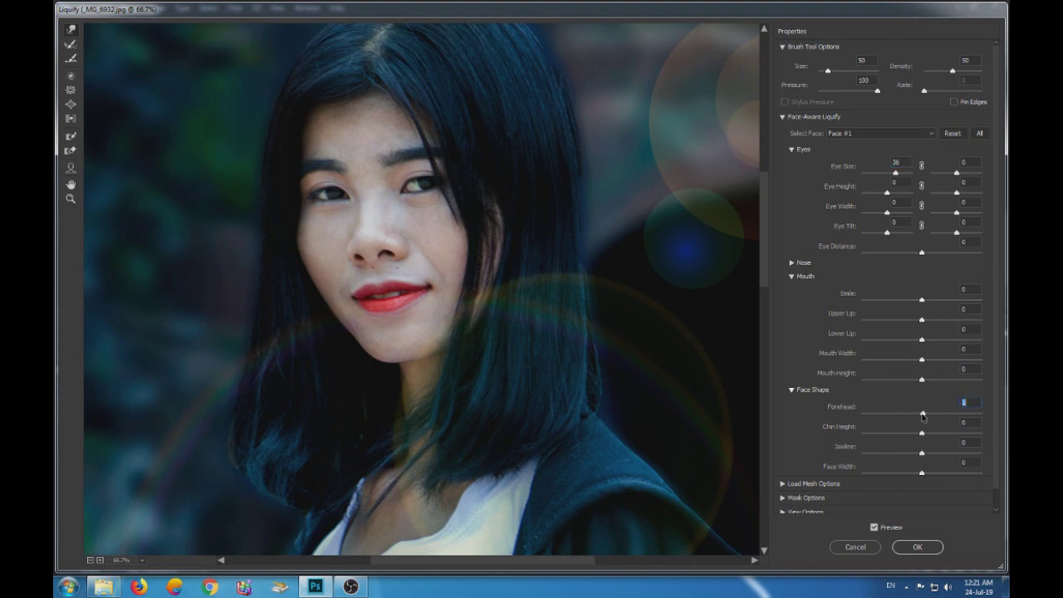
pyautogui.moveTo(927, 418); pyautogui.dragTo(949, 418)
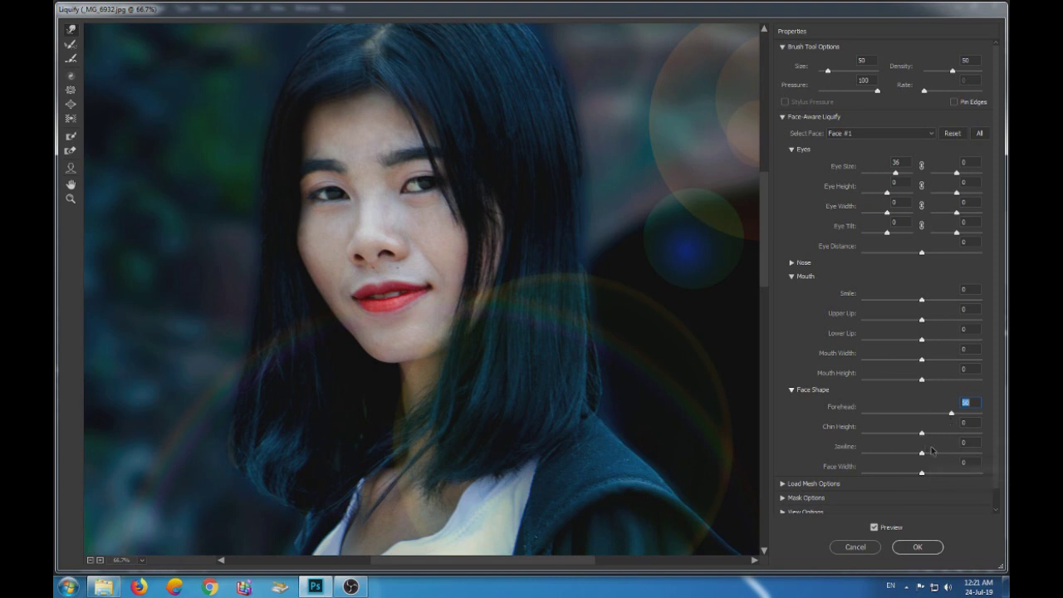
pyautogui.click(921, 454)
pyautogui.moveTo(921, 455)
pyautogui.mouseDown()
pyautogui.moveTo(941, 460)
pyautogui.moveTo(919, 460)
pyautogui.mouseUp()
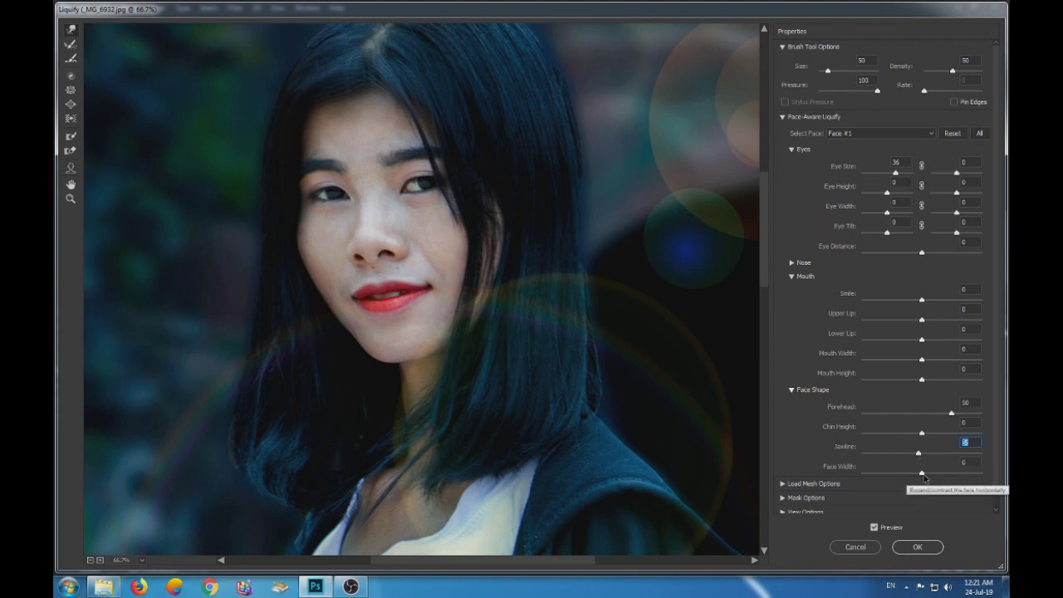
pyautogui.moveTo(922, 474); pyautogui.dragTo(919, 474)
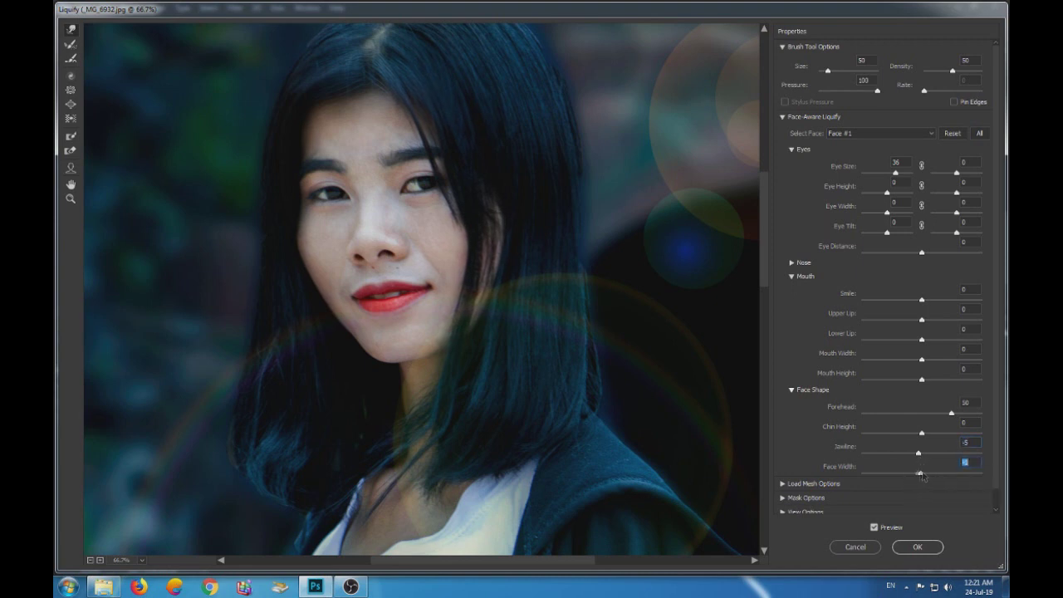
pyautogui.moveTo(922, 477)
pyautogui.mouseDown()
pyautogui.moveTo(877, 479)
pyautogui.moveTo(894, 479)
pyautogui.mouseUp()
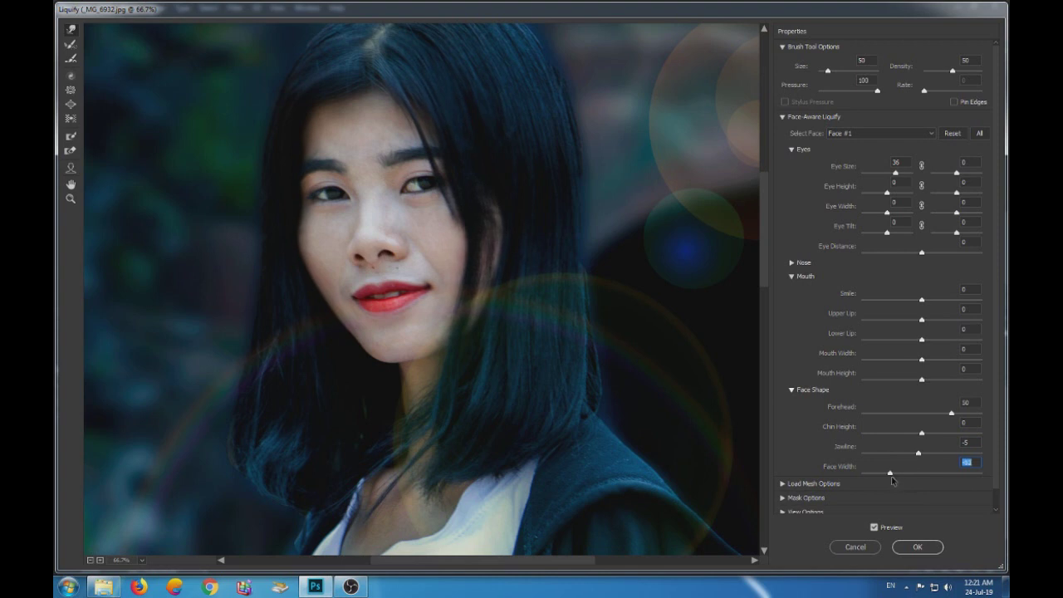
pyautogui.click(917, 548)
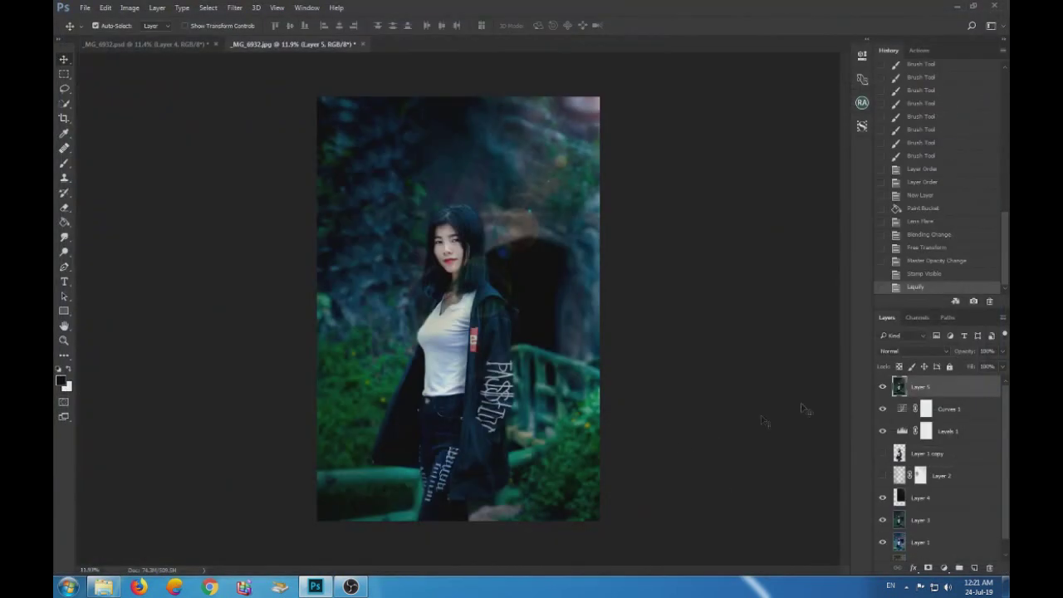
# Compare Layer 5 before and after liquify, then add a new empty Layer 6
pyautogui.click(883, 387)
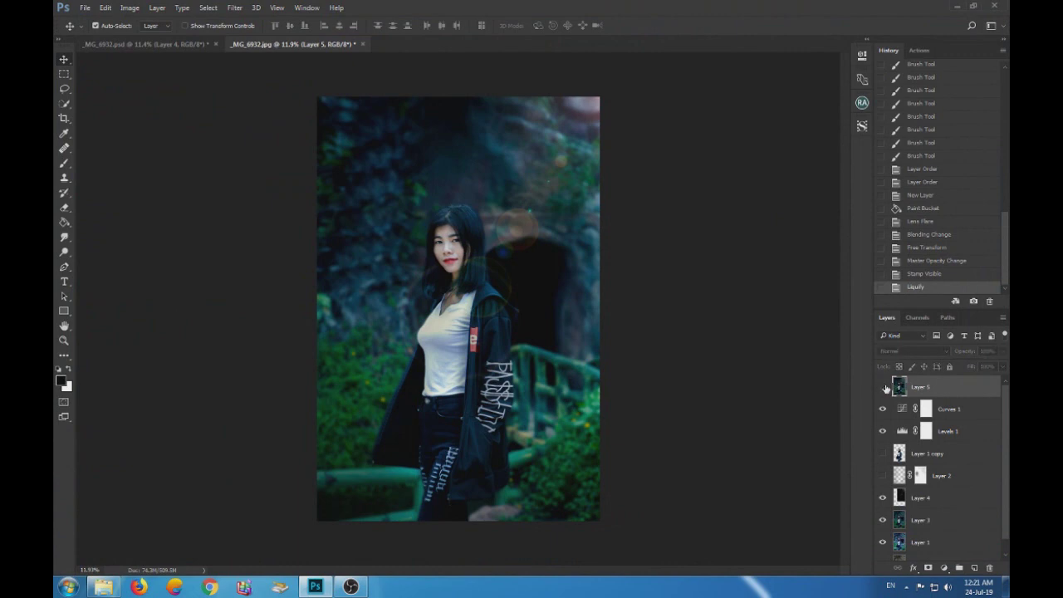
pyautogui.click(884, 387)
pyautogui.click(884, 387)
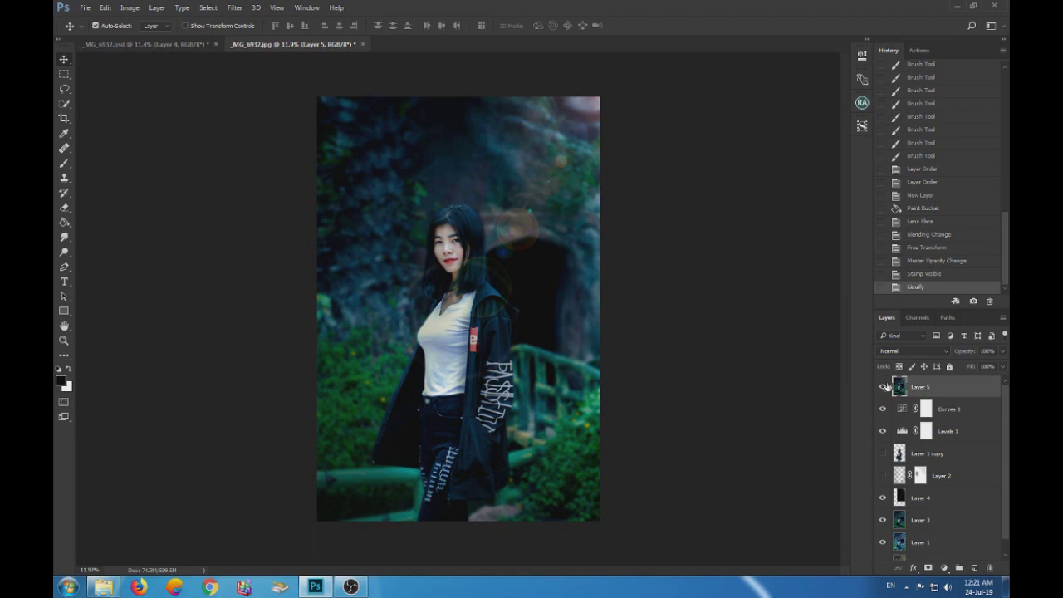
pyautogui.click(974, 568)
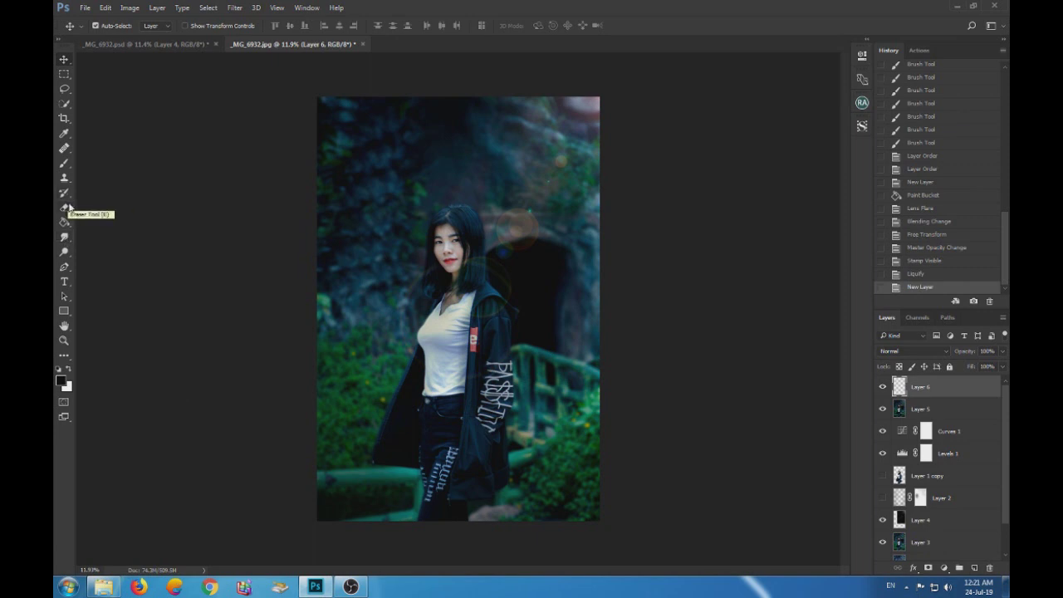
# Brush soft black 12% strokes over the background edges and lower-right bushes
pyautogui.press('b')
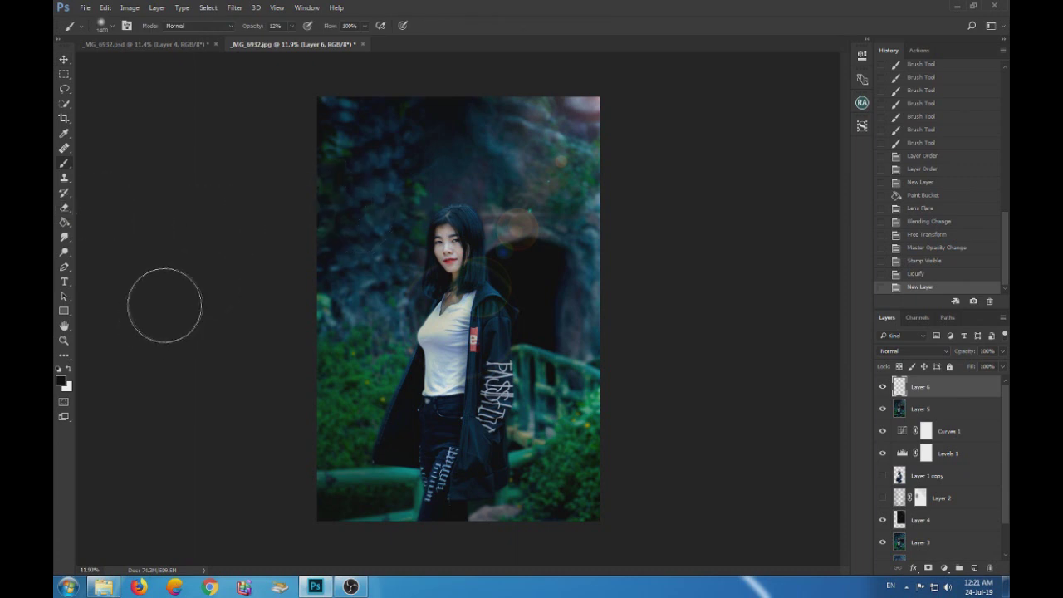
pyautogui.scroll(2, 342, 311)
pyautogui.moveTo(334, 398)
pyautogui.mouseDown()
pyautogui.moveTo(327, 468)
pyautogui.moveTo(380, 313)
pyautogui.mouseUp()
pyautogui.scroll(-2, 379, 313)
pyautogui.moveTo(498, 340)
pyautogui.mouseDown()
pyautogui.moveTo(486, 303)
pyautogui.moveTo(482, 505)
pyautogui.mouseUp()
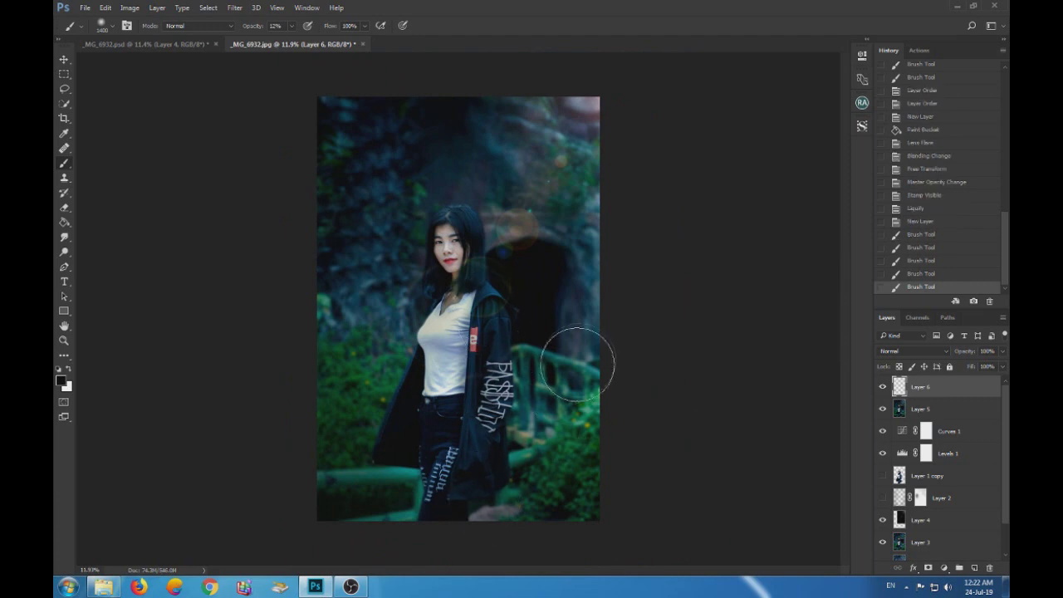
pyautogui.click(553, 491)
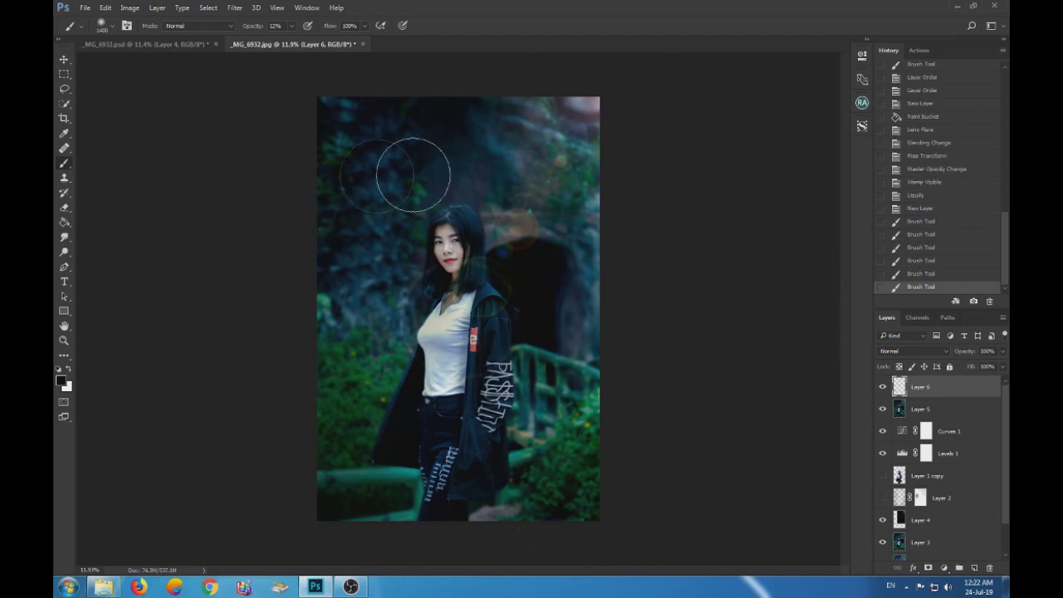
pyautogui.scroll(3, 496, 245)
pyautogui.moveTo(501, 295); pyautogui.dragTo(487, 273)
# Darken the area left of the shirt, then toggle the layer to compare
pyautogui.scroll(1, 486, 273)
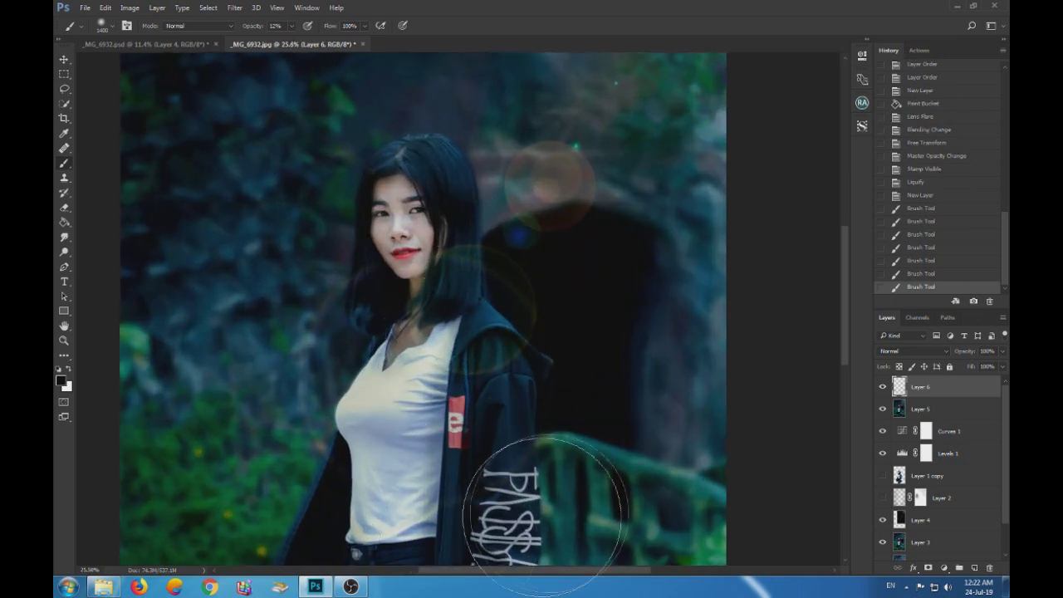
pyautogui.scroll(-2, 539, 490)
pyautogui.scroll(-1, 534, 463)
pyautogui.scroll(1, 435, 386)
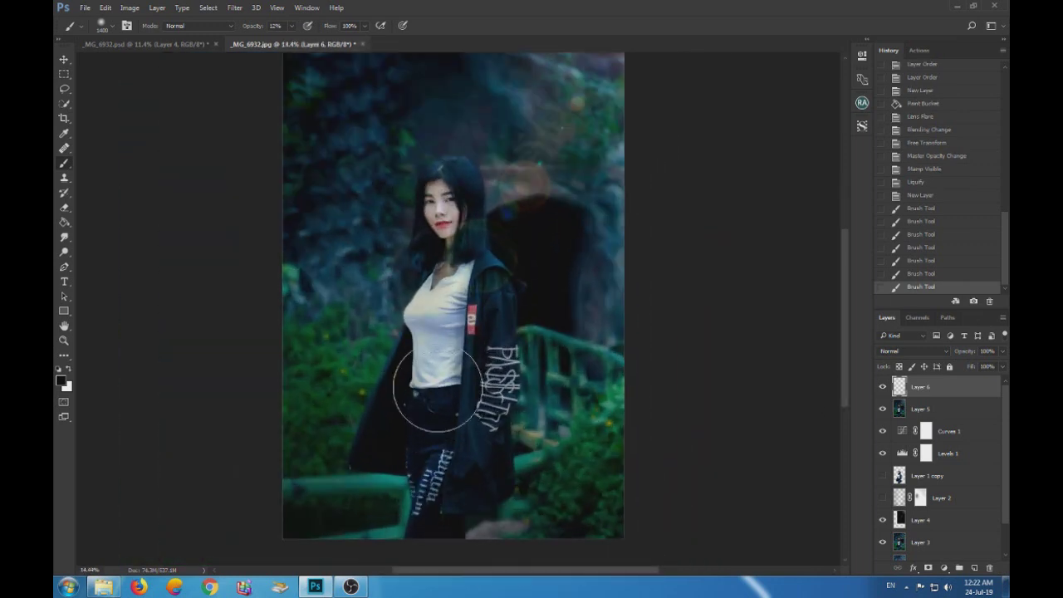
pyautogui.scroll(1, 436, 386)
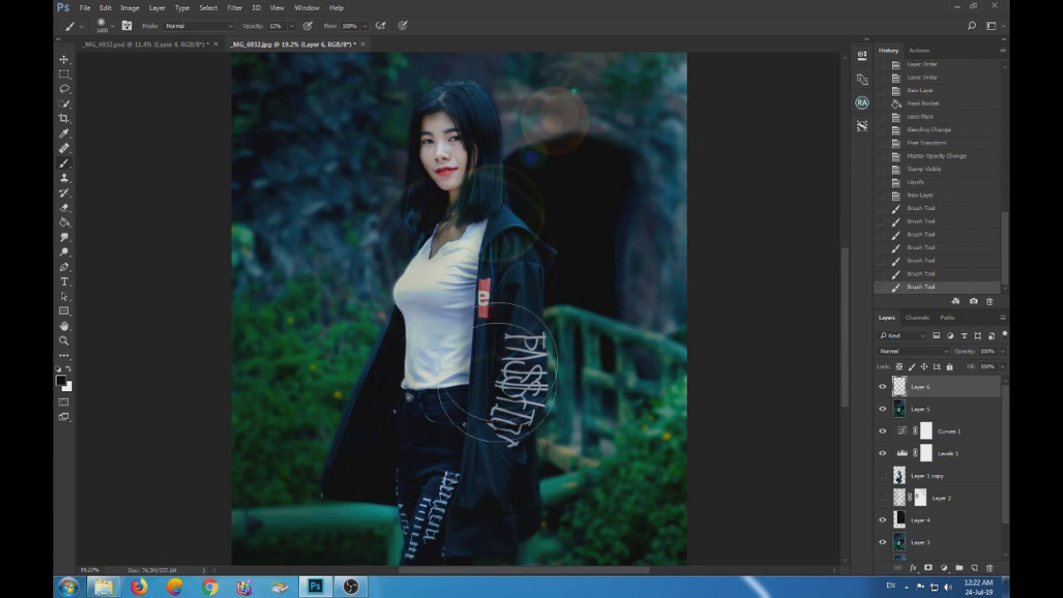
pyautogui.moveTo(332, 474)
pyautogui.mouseDown()
pyautogui.moveTo(380, 308)
pyautogui.moveTo(384, 349)
pyautogui.mouseUp()
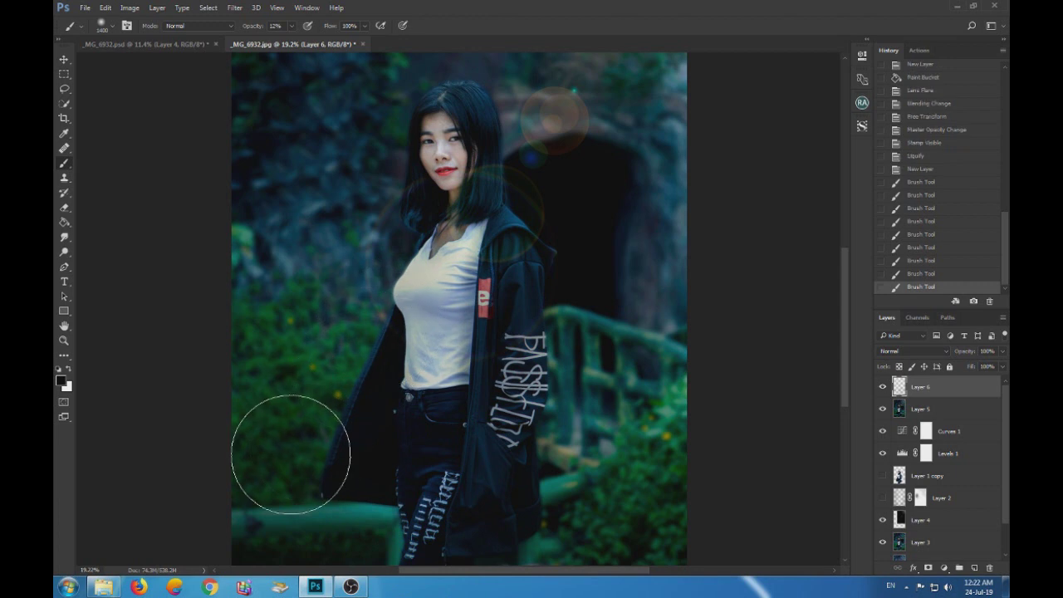
pyautogui.scroll(-3, 403, 402)
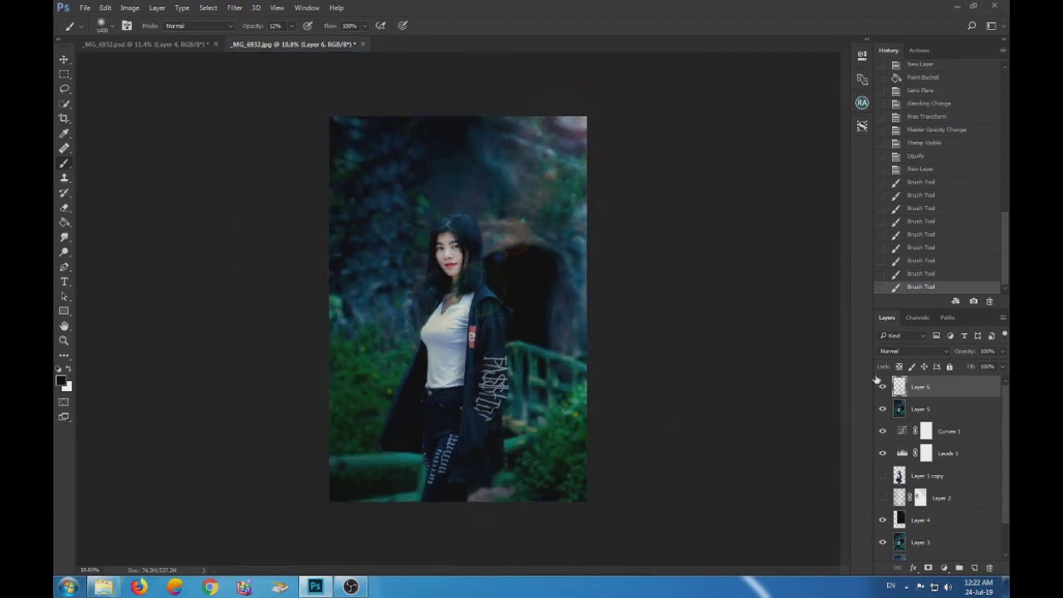
pyautogui.click(882, 386)
# Group Layer 6 through Layer 1 into Group 1 and toggle it to compare
pyautogui.click(882, 388)
pyautogui.click(882, 388)
pyautogui.scroll(-2, 943, 537)
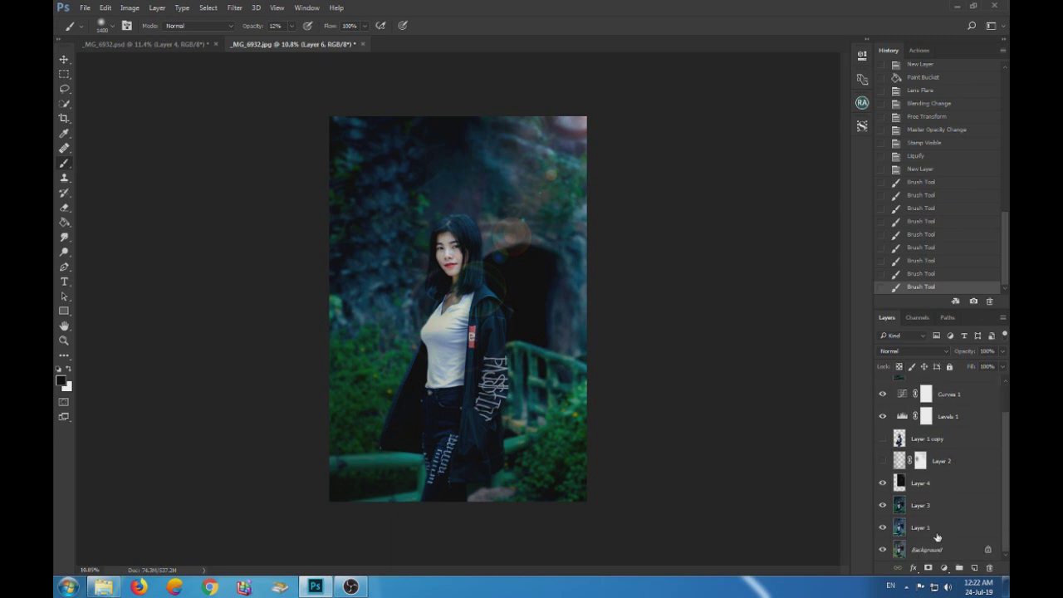
pyautogui.keyDown('shift'); pyautogui.click(938, 526); pyautogui.keyUp('shift')
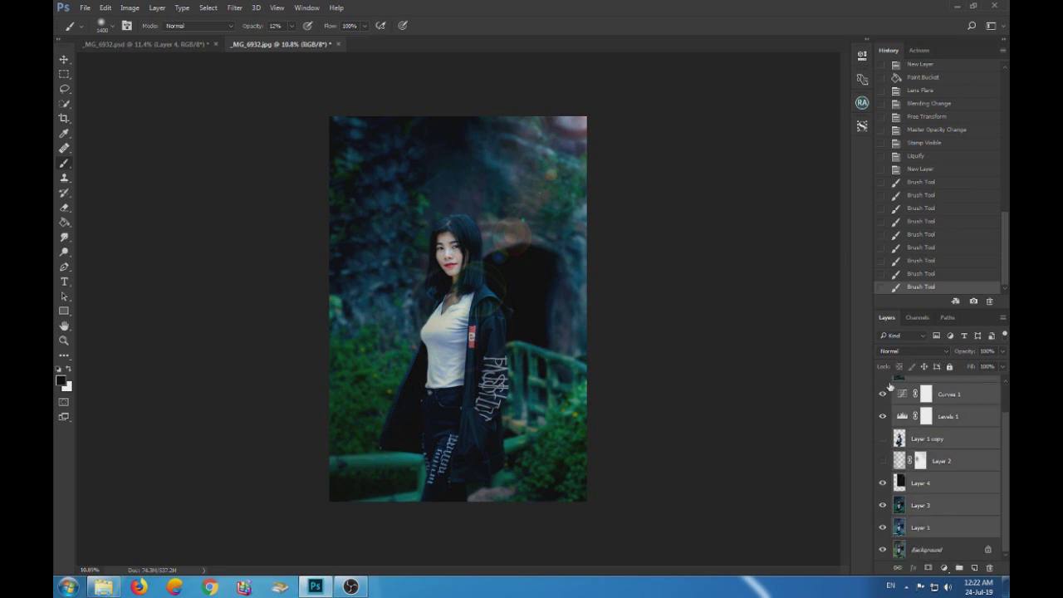
pyautogui.hotkey('ctrl', 'g')
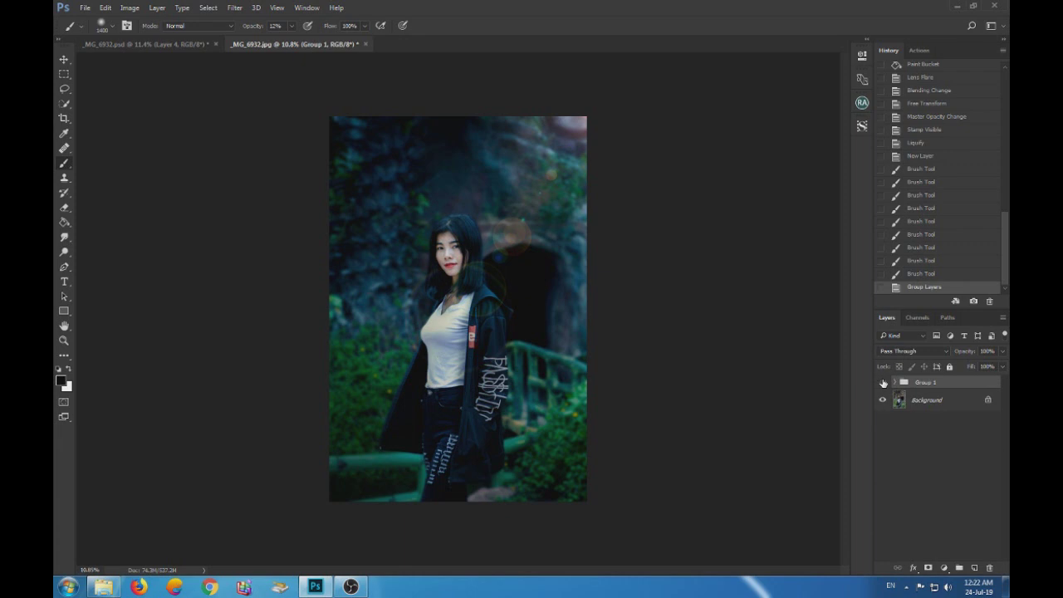
pyautogui.click(883, 382)
pyautogui.click(883, 382)
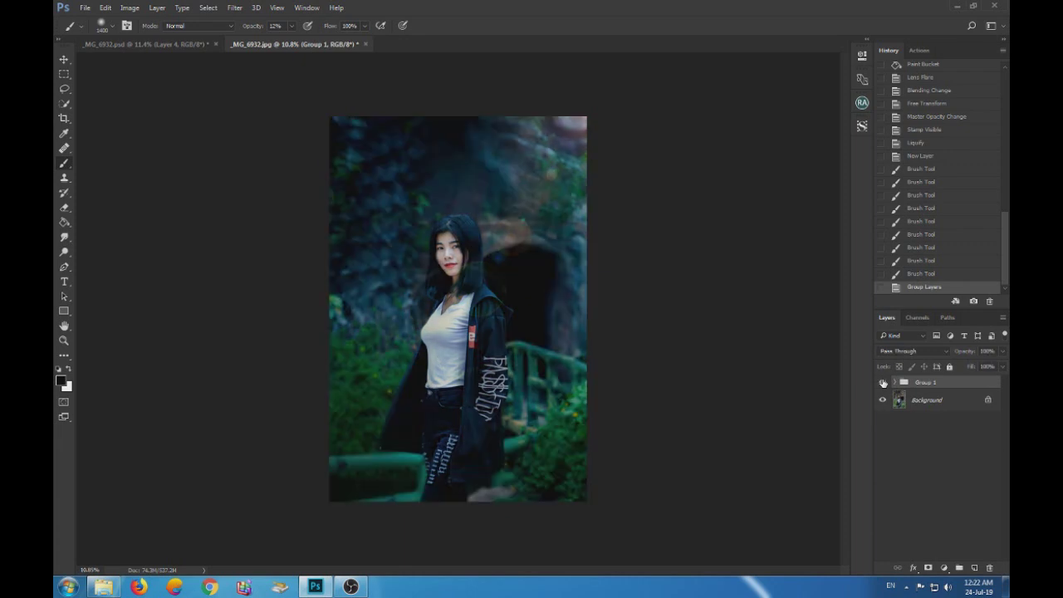